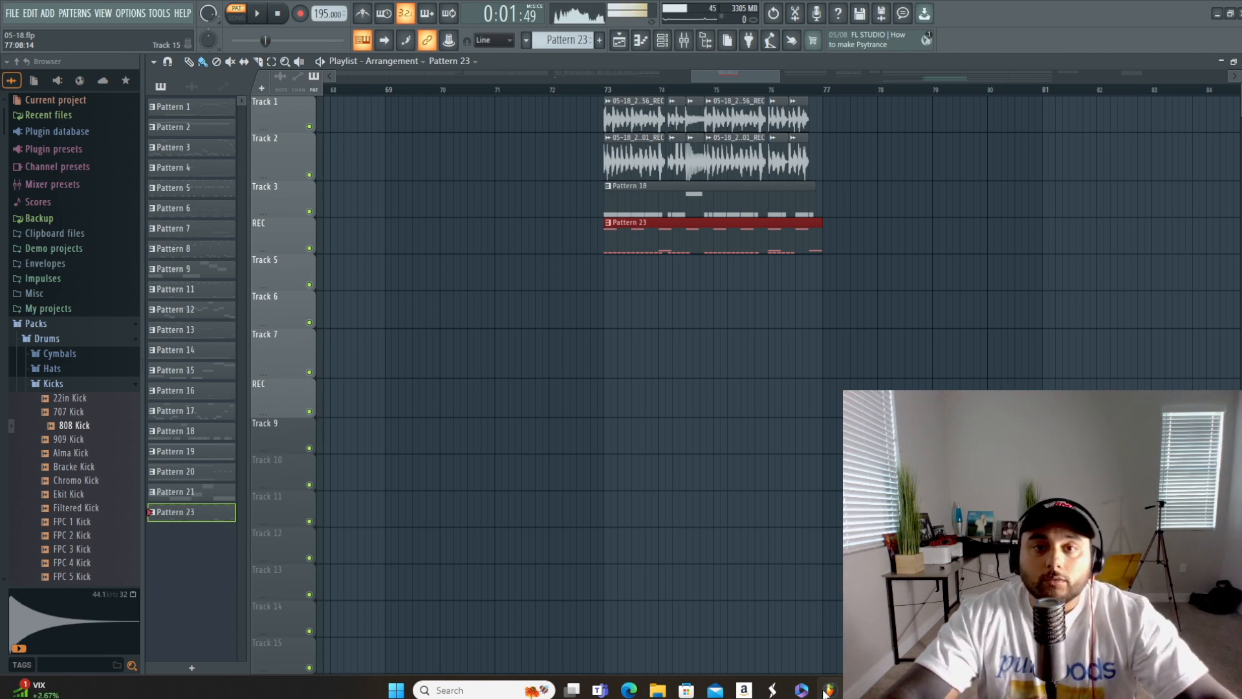
Step: Play the Kontakt_2 drums of Pattern 23 from the channel rack and show the channel's mixer track
left_click(662, 43)
left_click(242, 193)
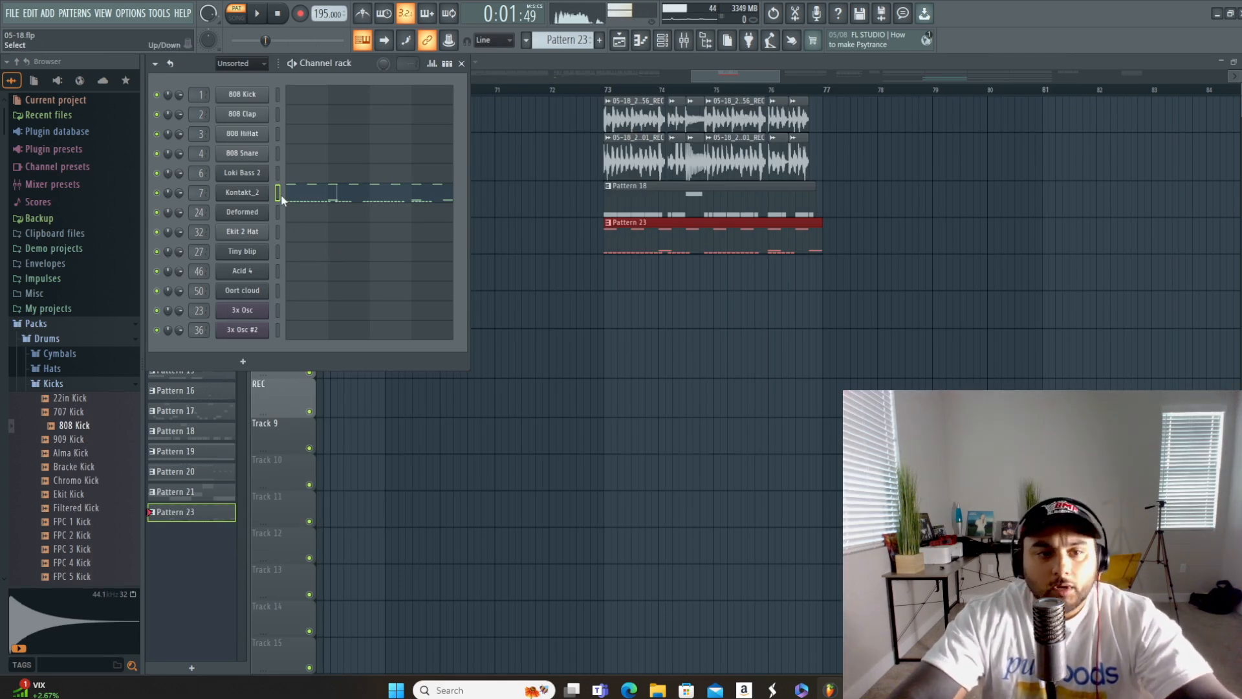
left_click(293, 64)
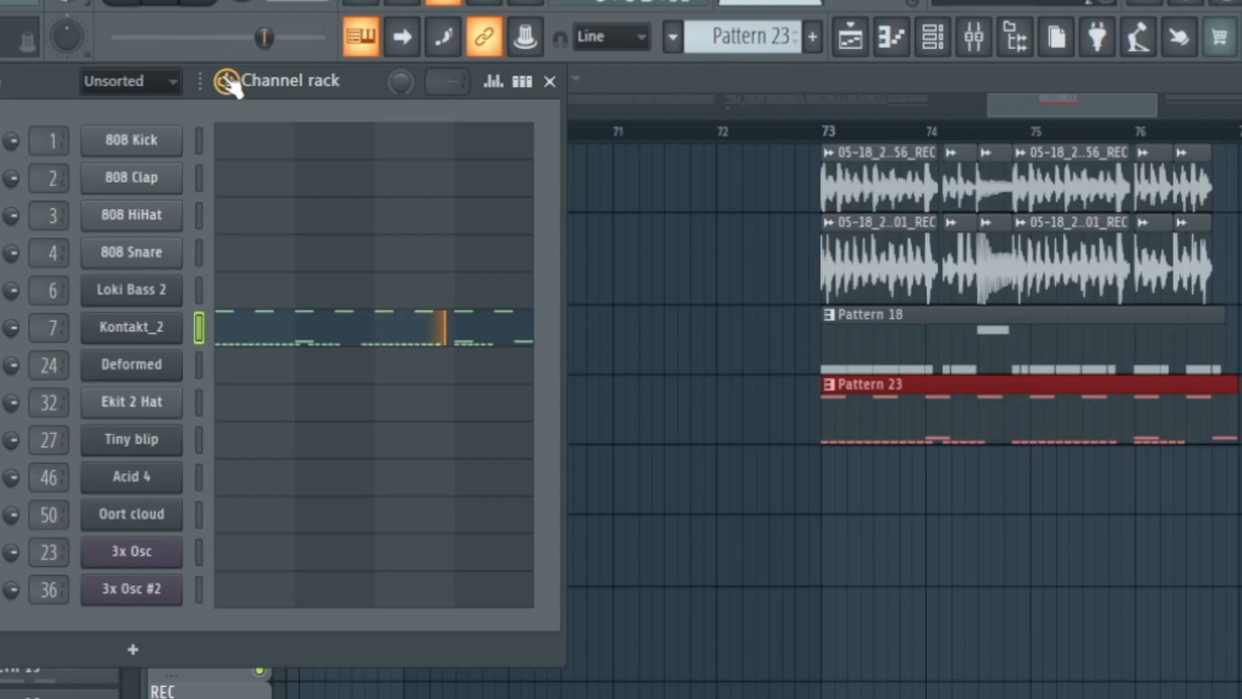
left_click(974, 36)
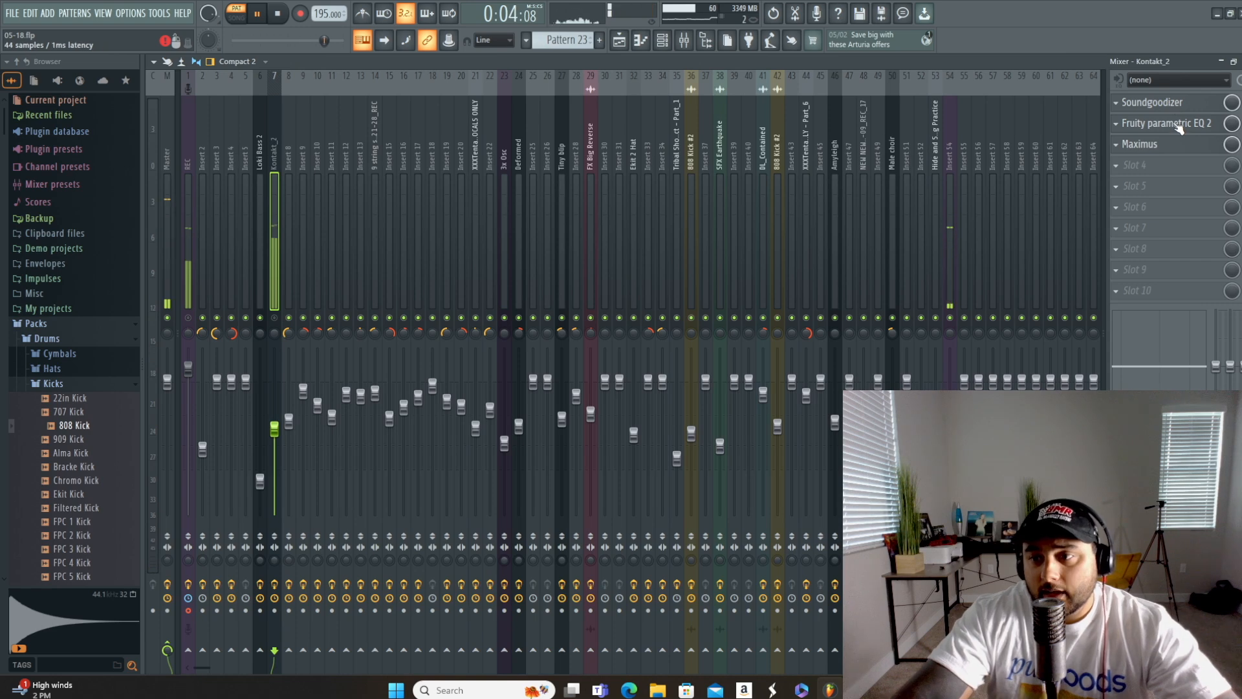
Step: Inspect the Fruity parametric EQ 2 and Maximus settings on the Kontakt_2 mixer track
left_click(1177, 124)
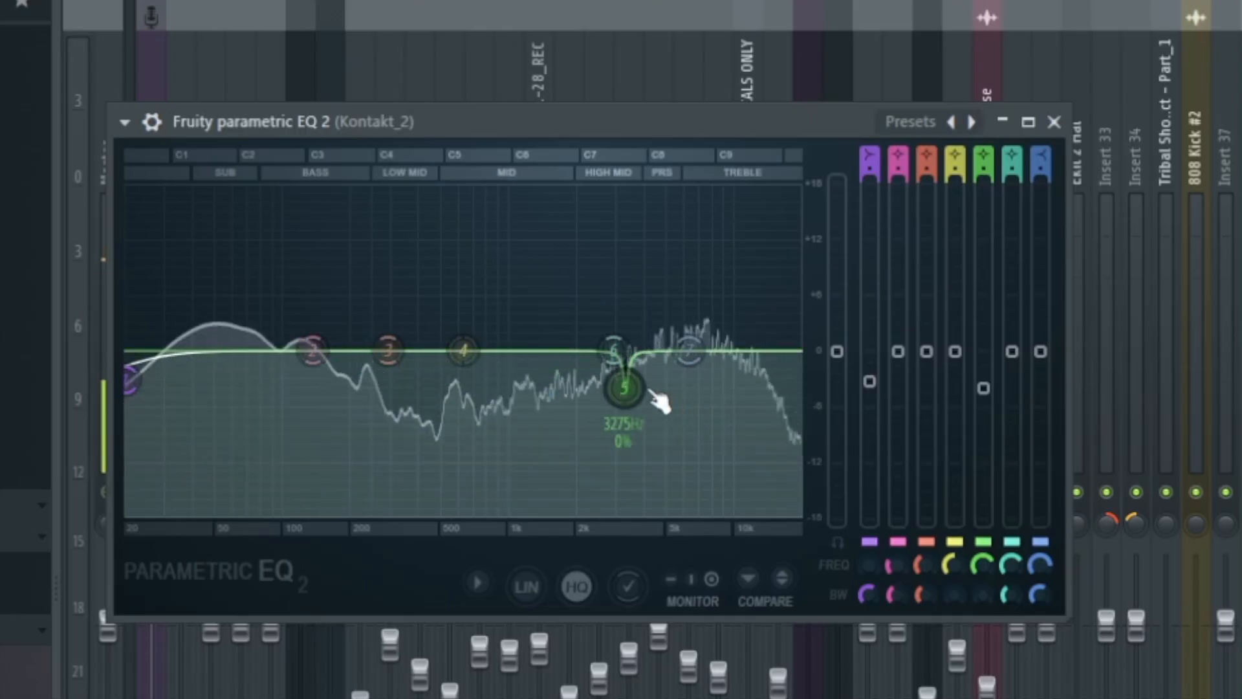
left_click(137, 386)
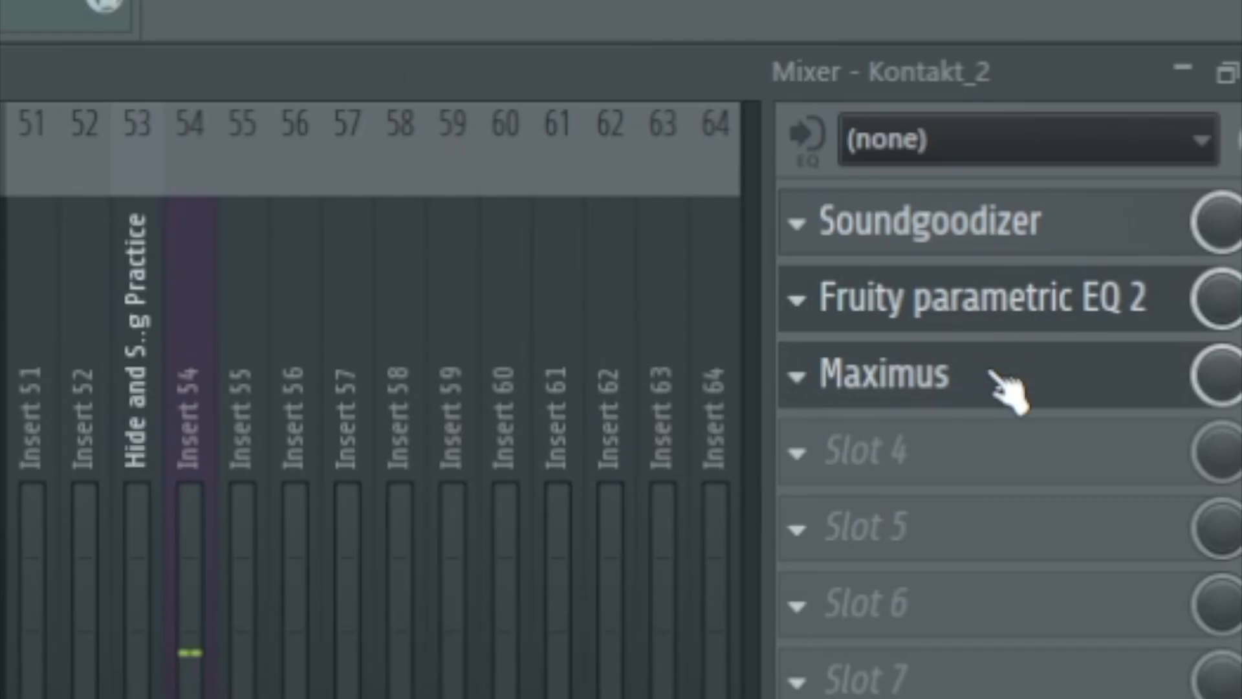
left_click(906, 411)
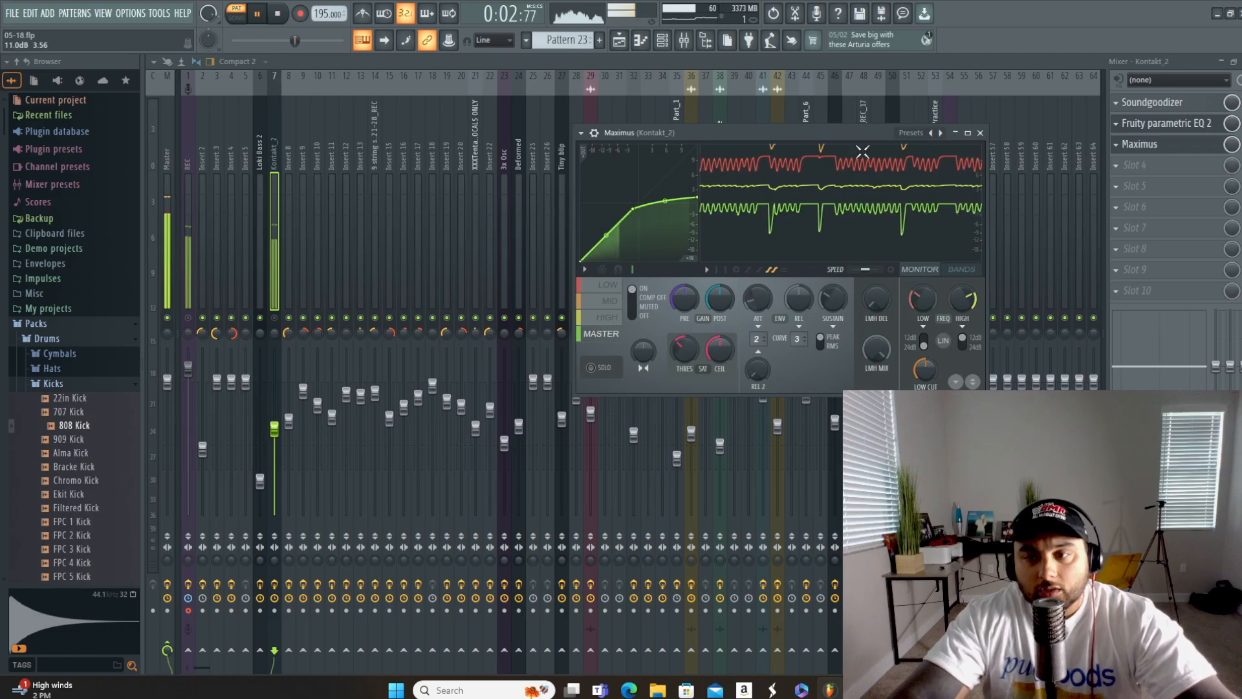
left_click(980, 132)
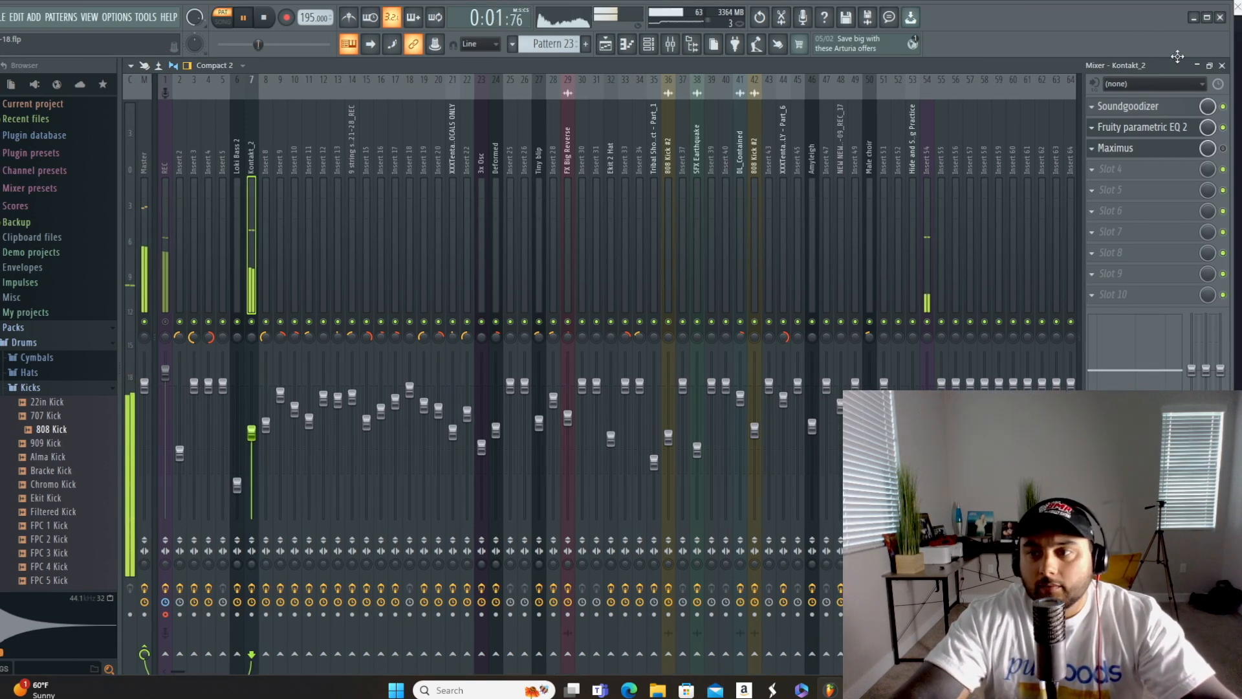
Step: Compare the Kontakt_2 drum sound with its EQ and Maximus effects bypassed and enabled, viewing the EQ curve in between
left_click(1223, 127)
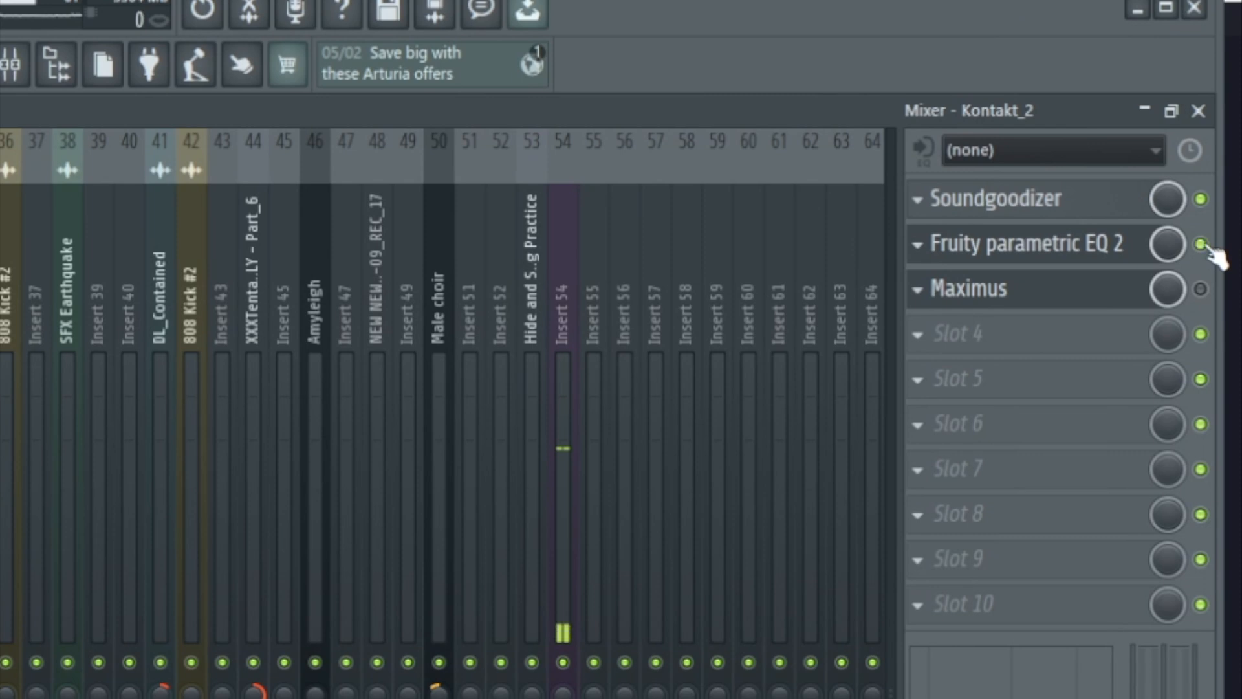
left_click(1202, 245)
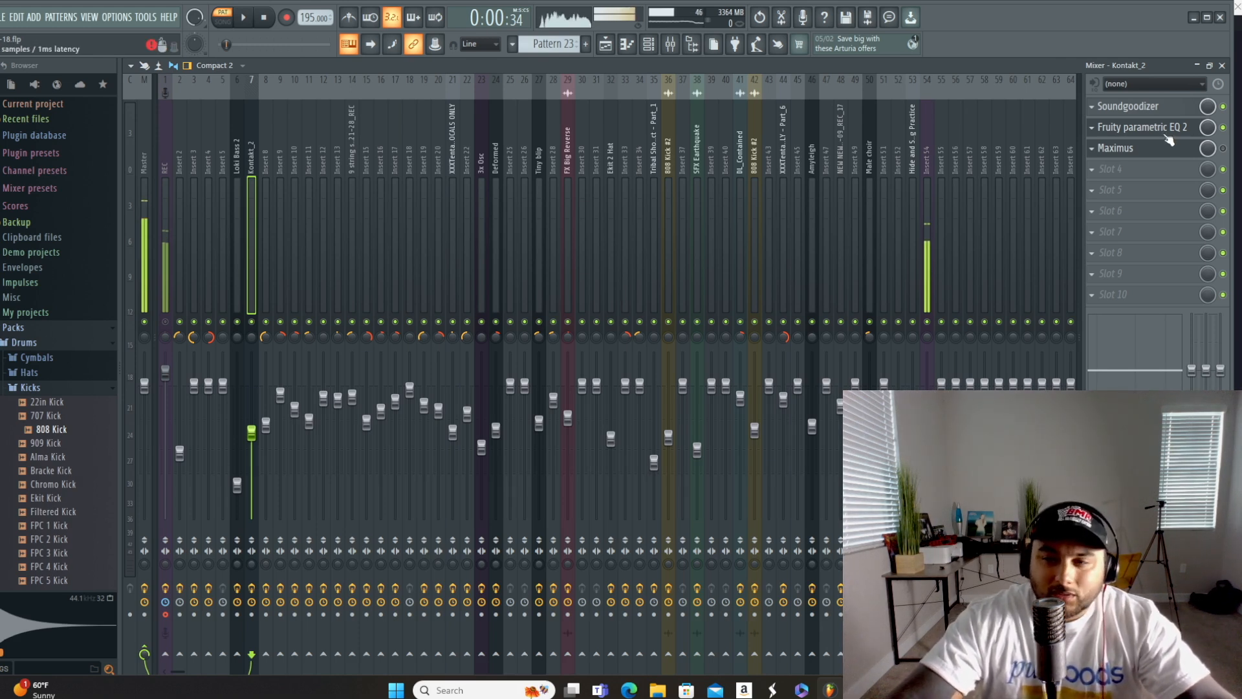
left_click(1133, 129)
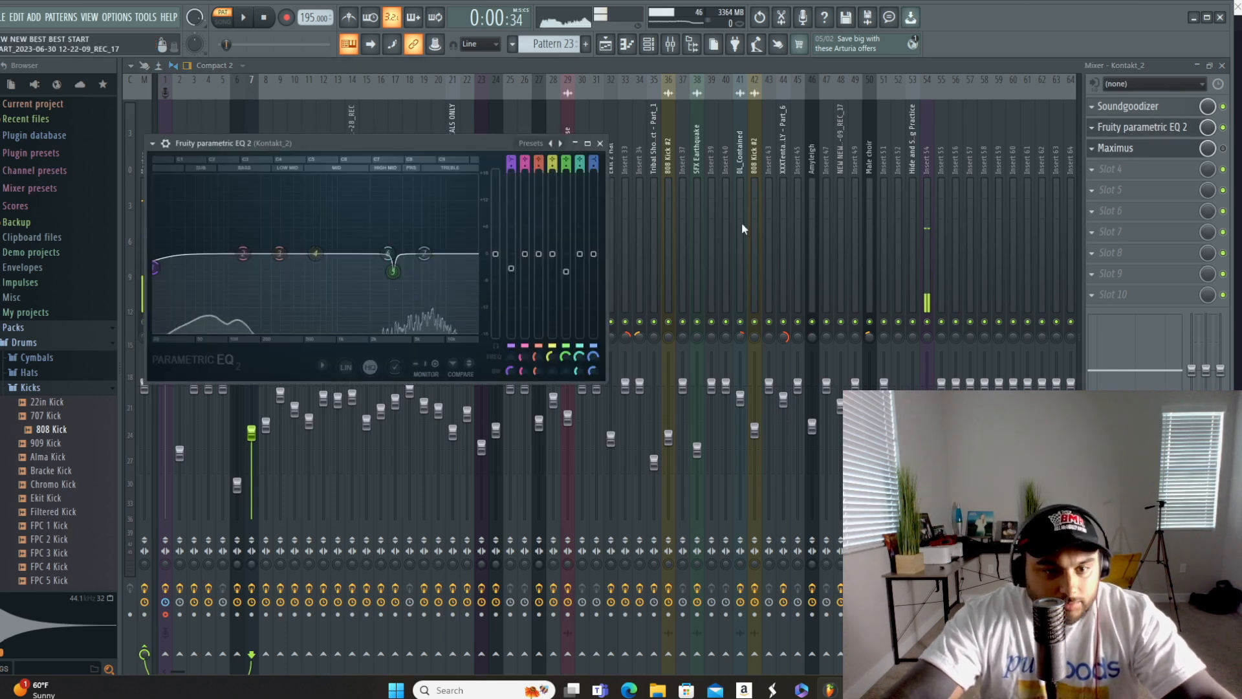
left_click(599, 144)
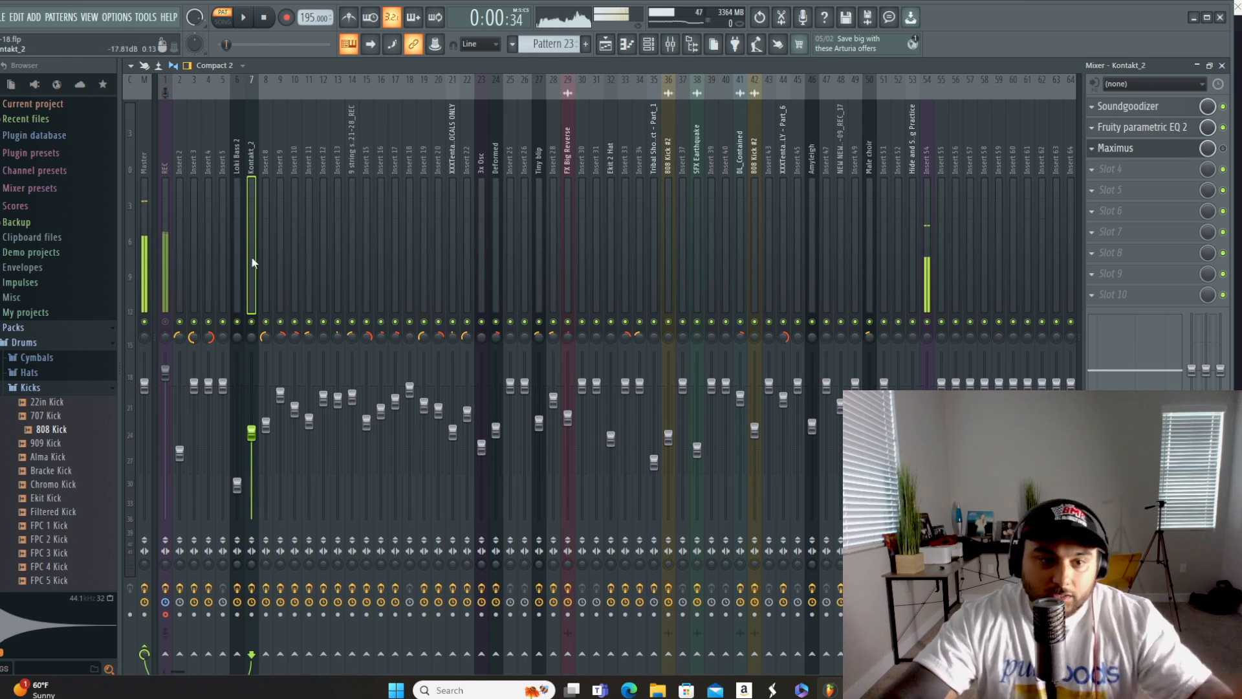
key("space")
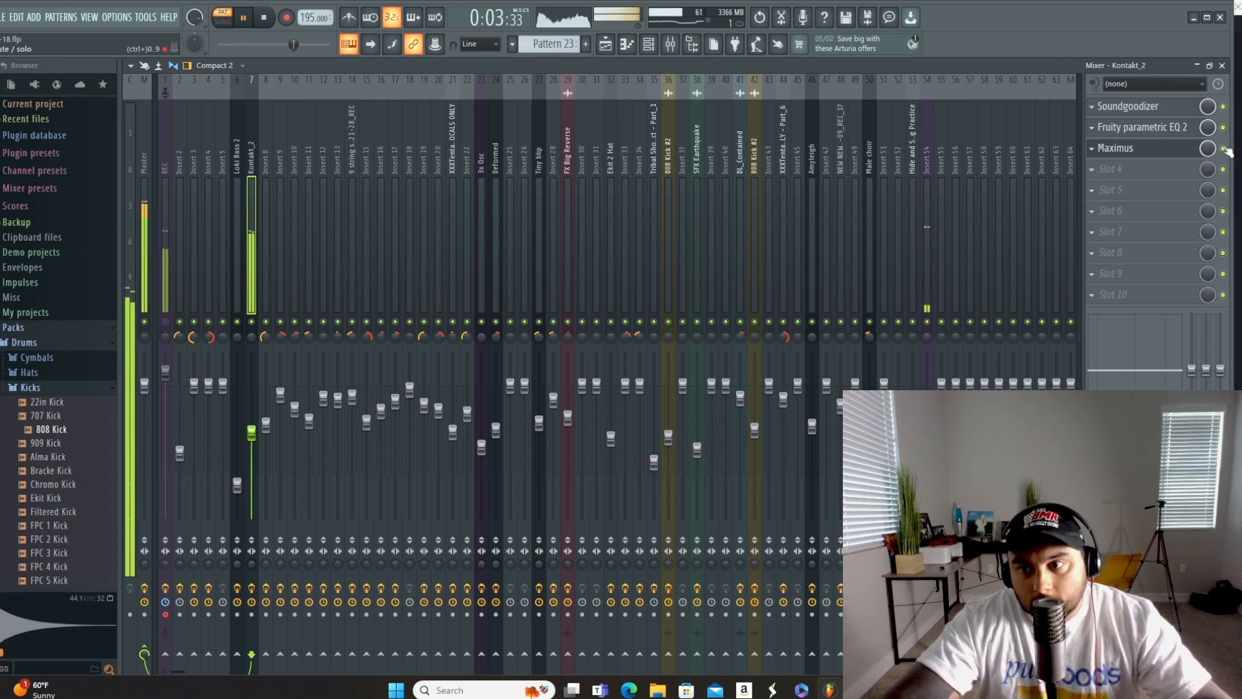
left_click(244, 19)
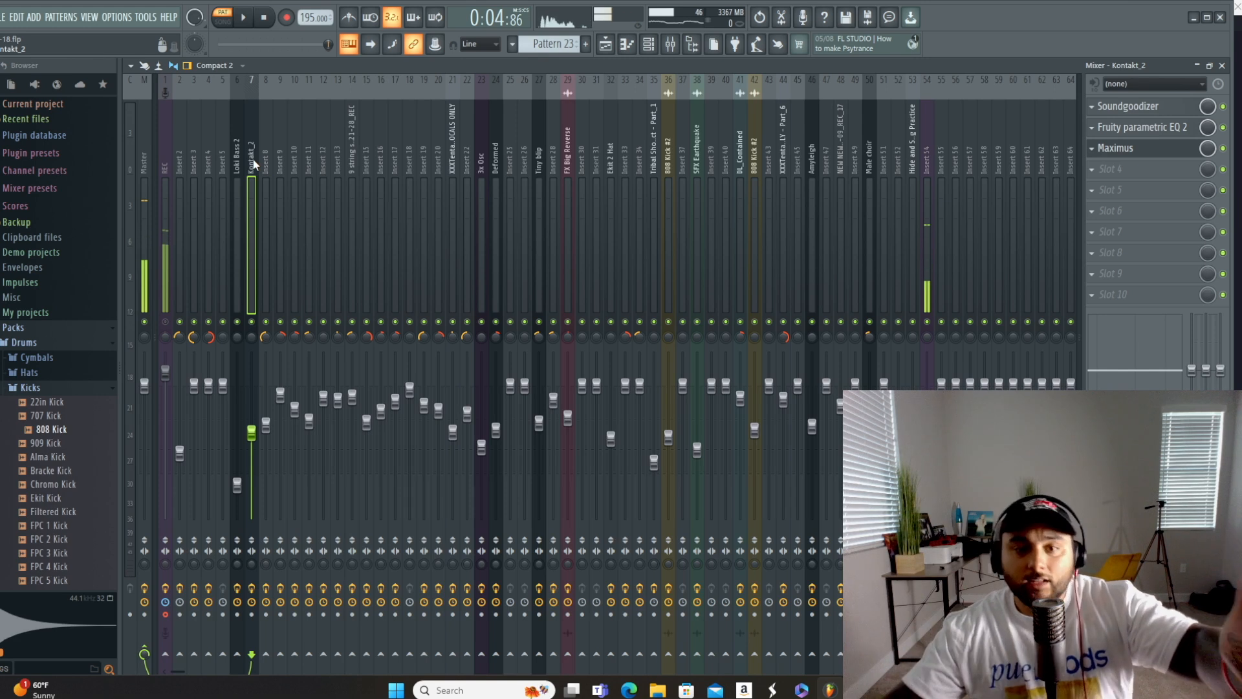
Step: Inspect the GGD P4 Kit loaded in the Kontakt_2 channel and return to the playlist
key("F9")
left_click(228, 201)
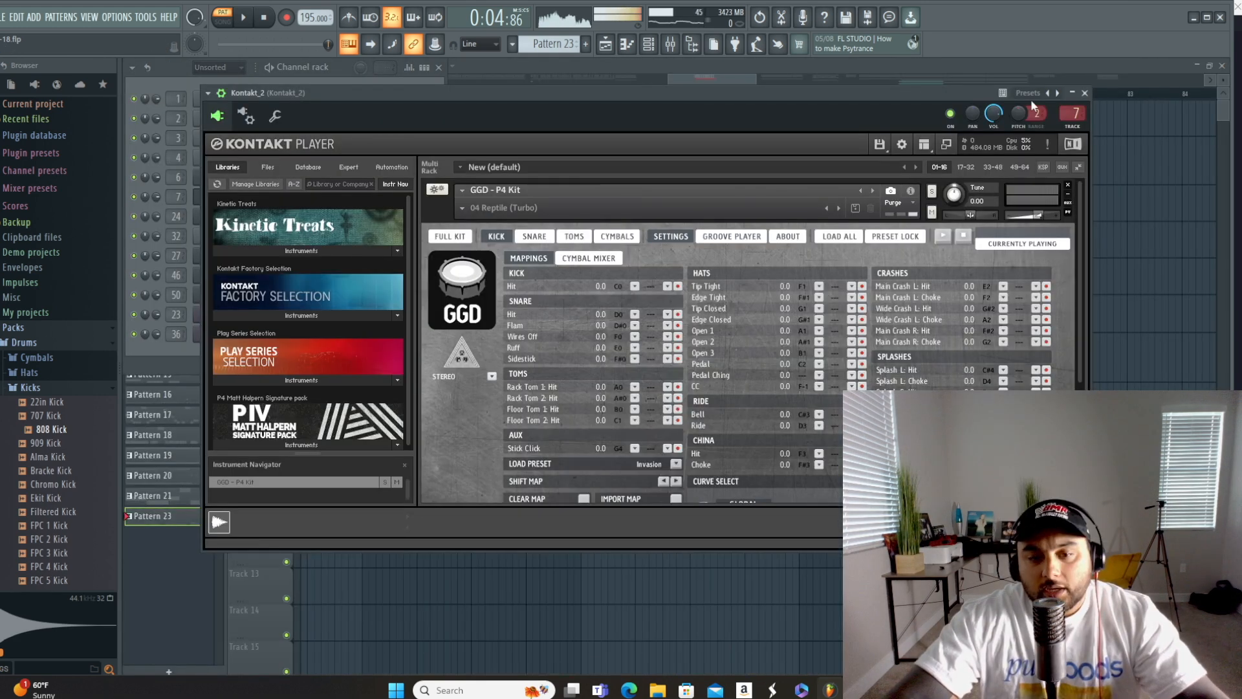
left_click(1085, 93)
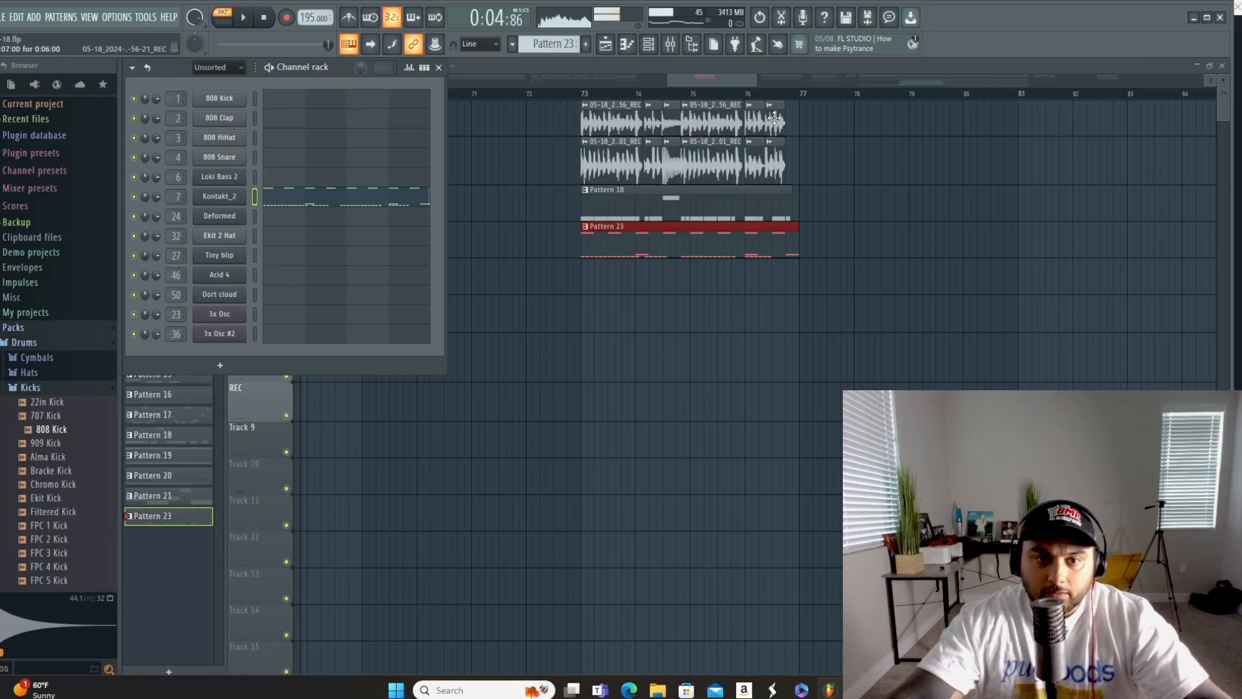
key("F6")
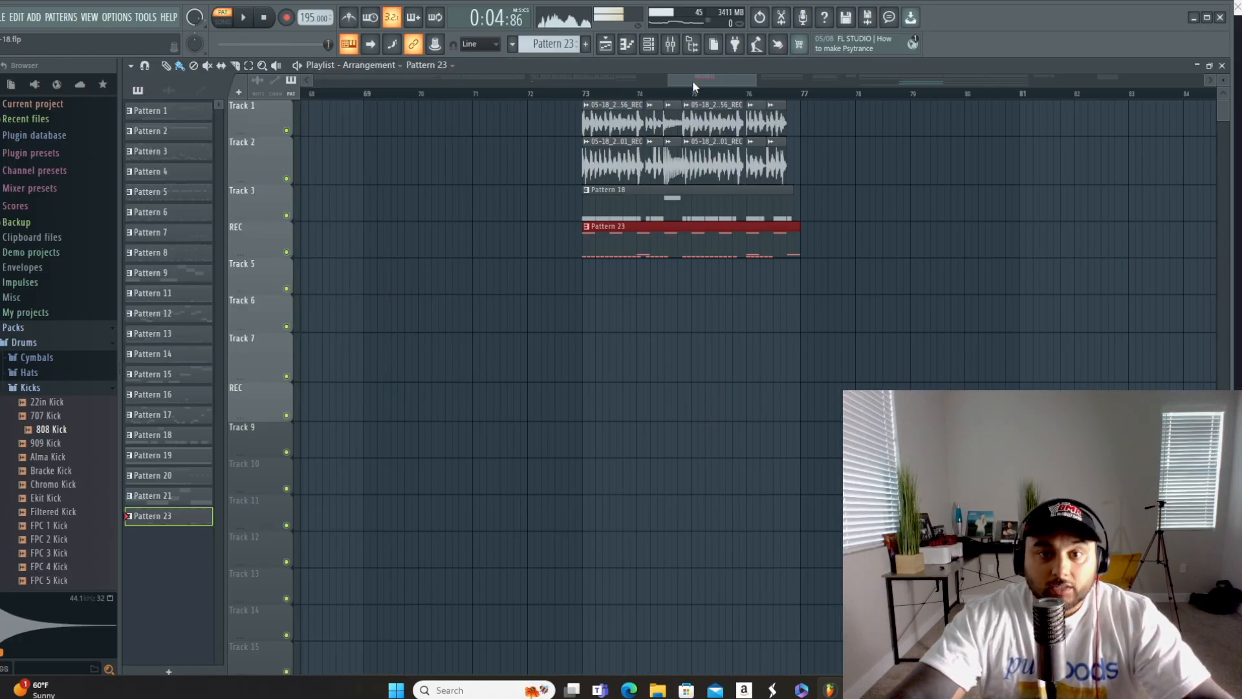
left_click(679, 50)
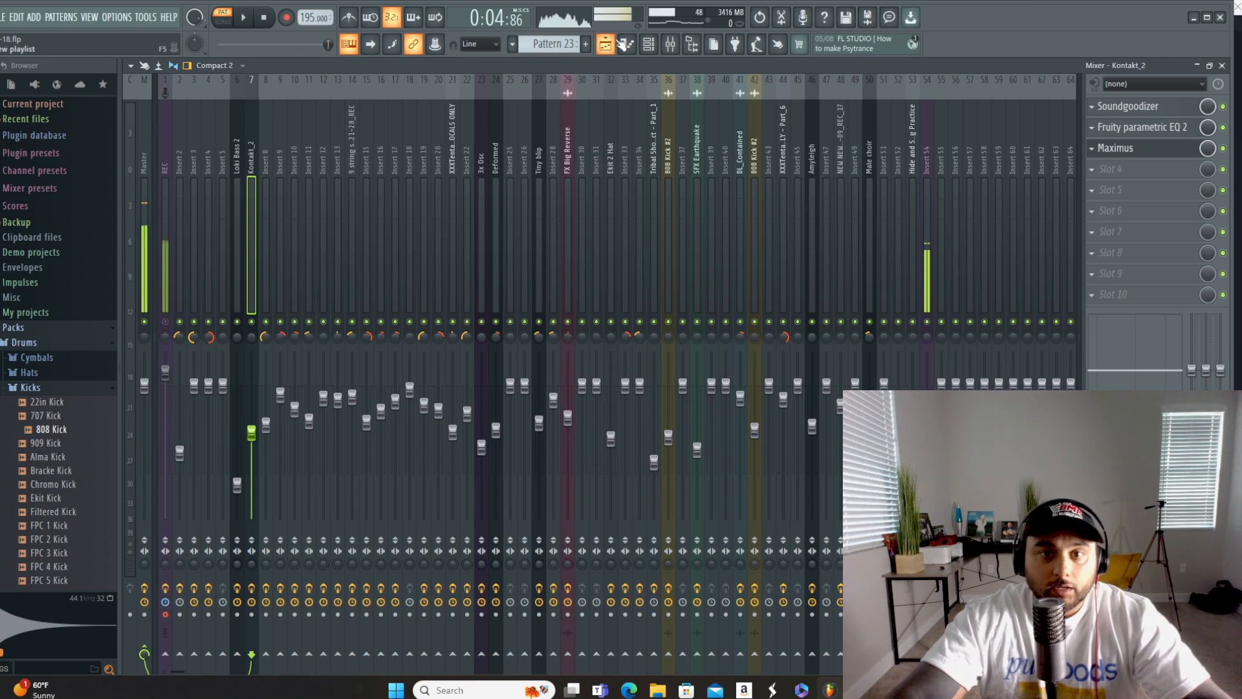
left_click(624, 46)
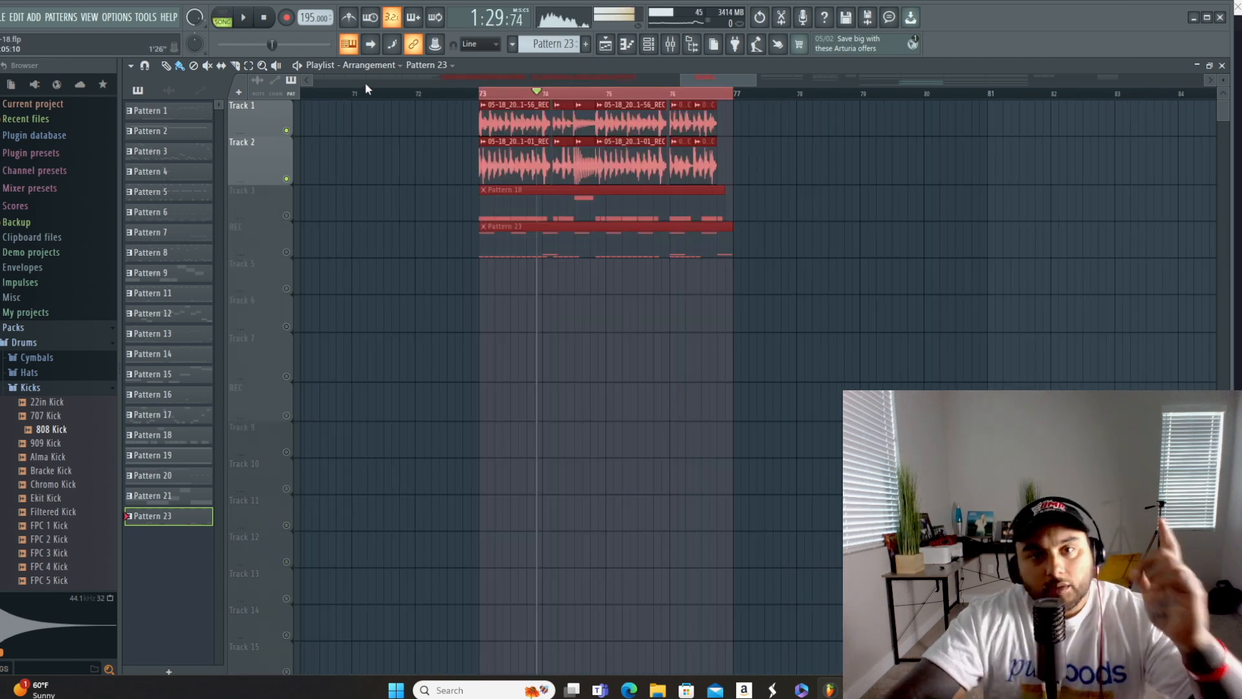
Step: Unmute all playlist tracks and play the section from about bar 42 to bar 50
scroll(438, 101, "up", 2)
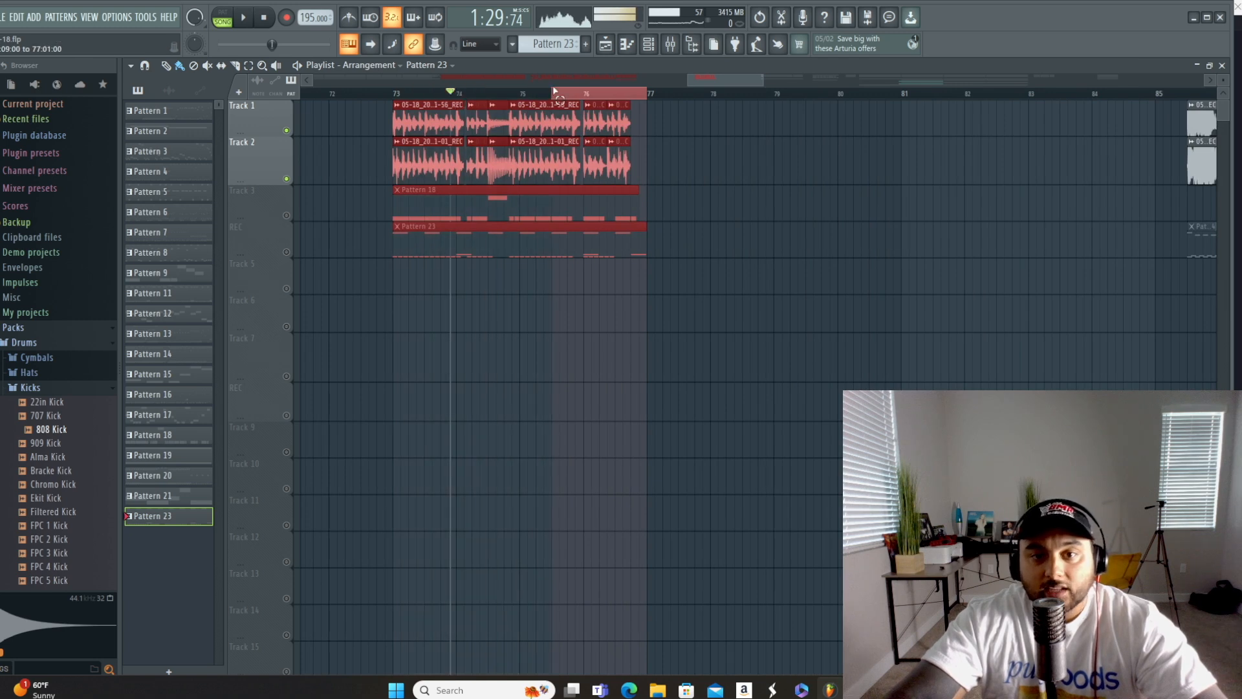
left_click_drag(698, 78, 1043, 121)
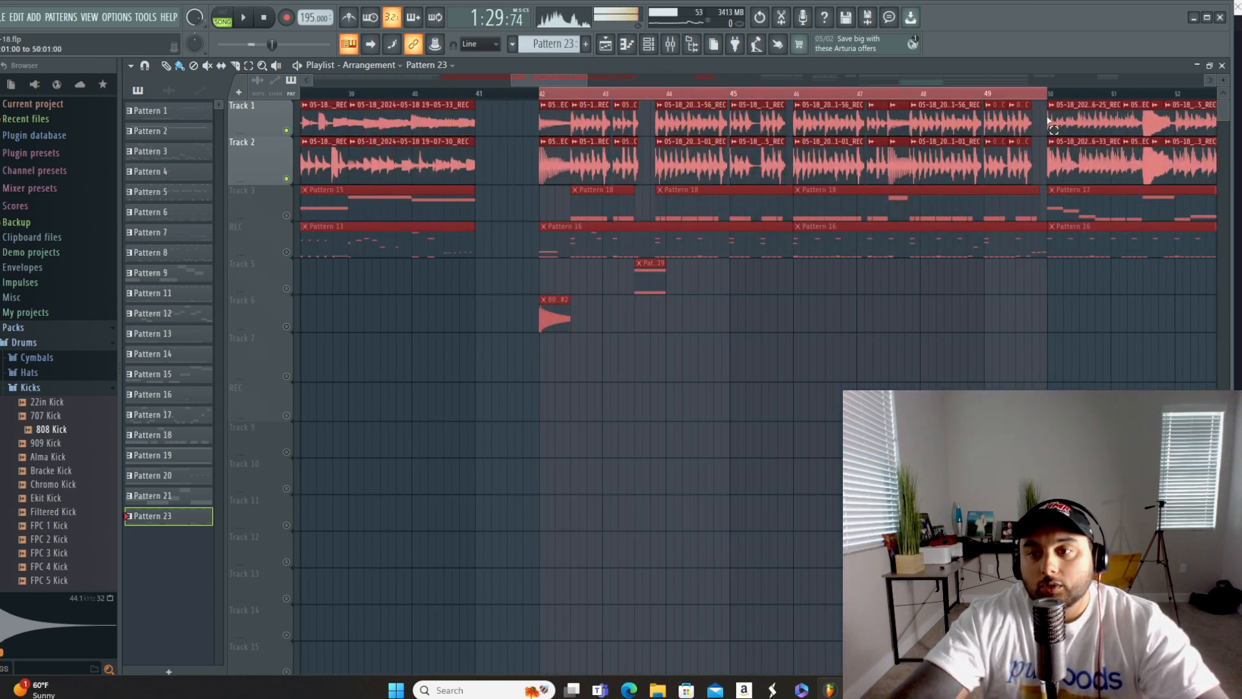
right_click(288, 253)
right_click(288, 253)
left_click(245, 18)
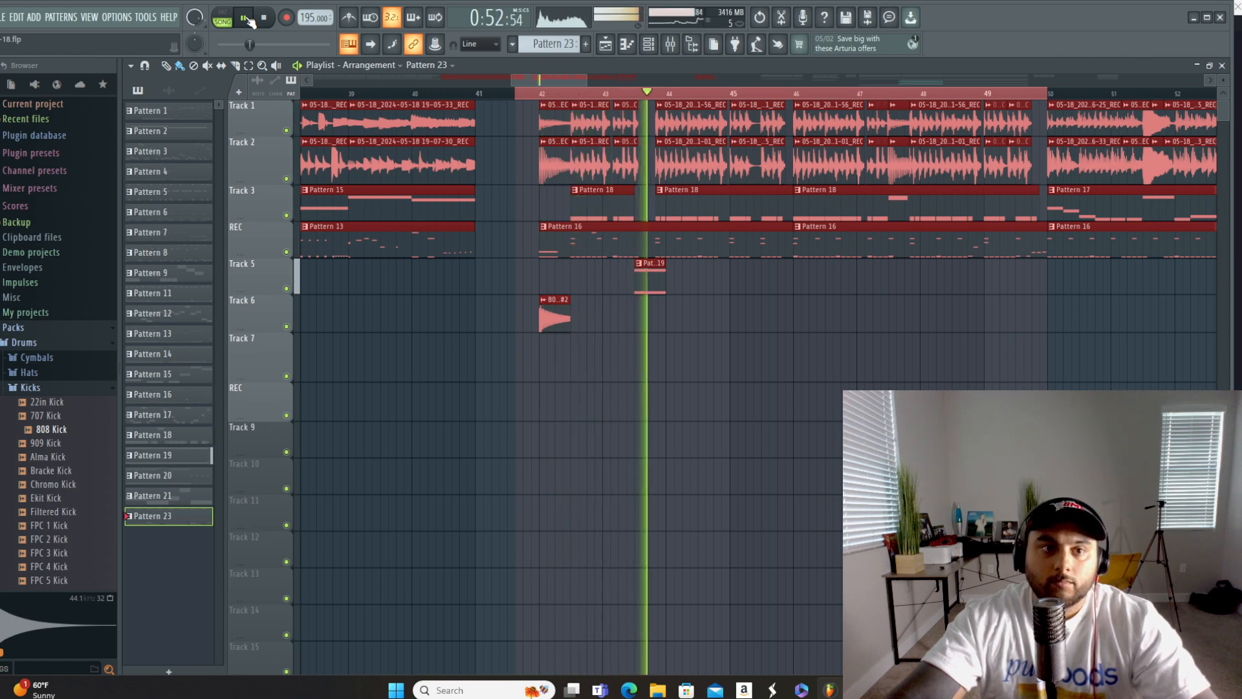
left_click(246, 18)
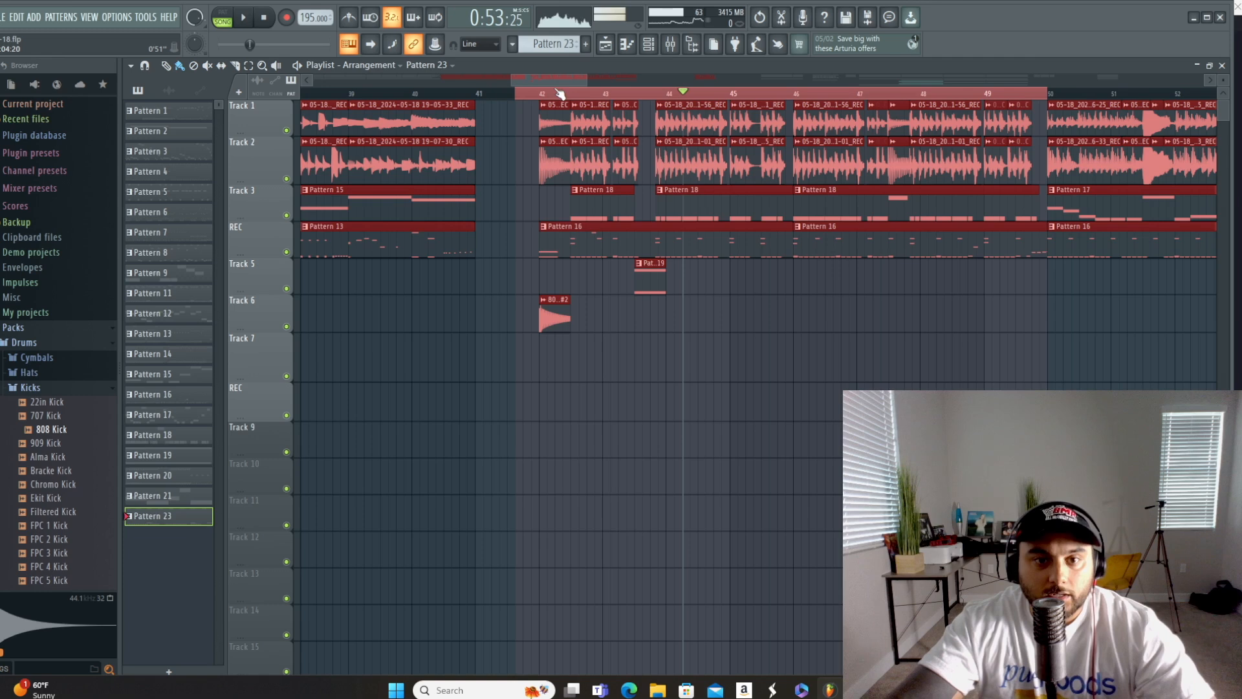
Step: Go to the riff starting at bar 73, extend the time selection to bar 77 and play it
left_click_drag(561, 80, 734, 76)
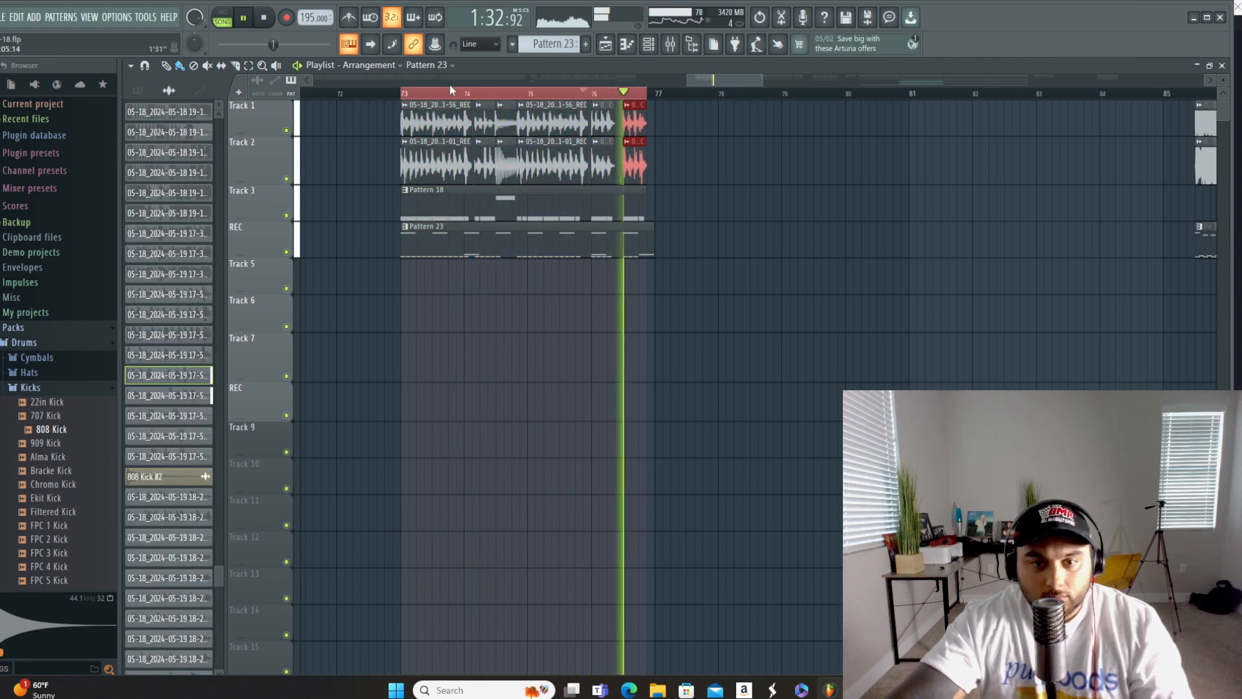
left_click_drag(647, 95, 656, 98)
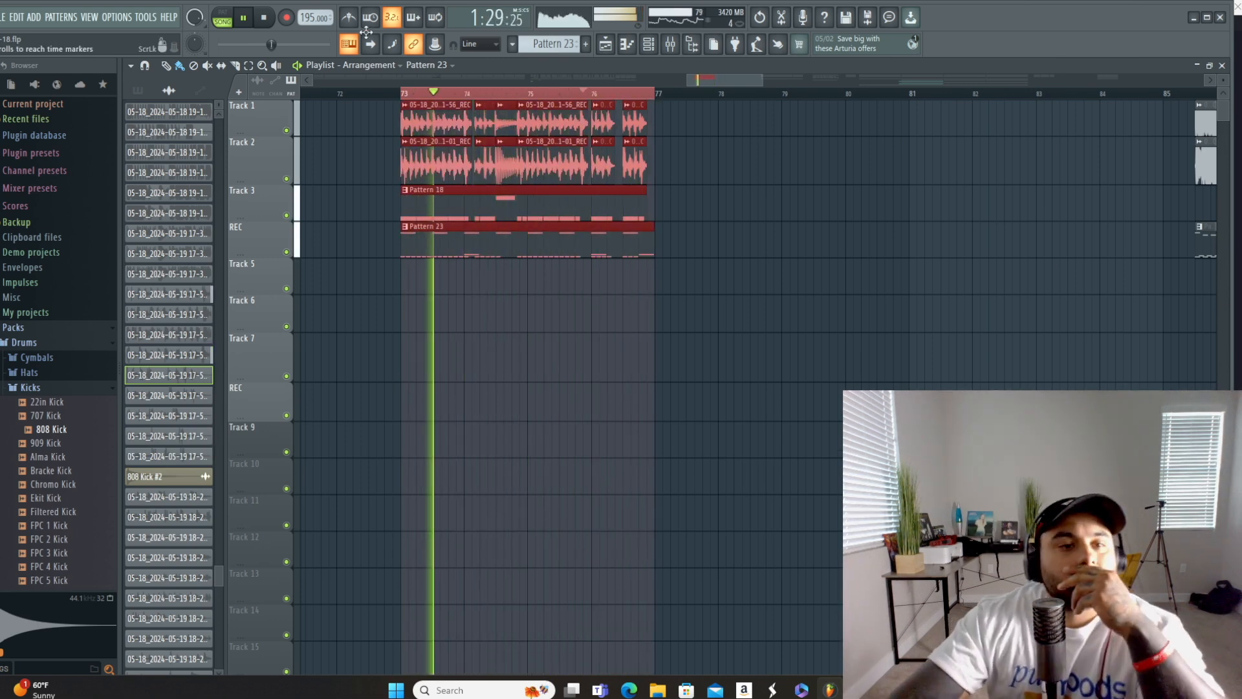
key("space")
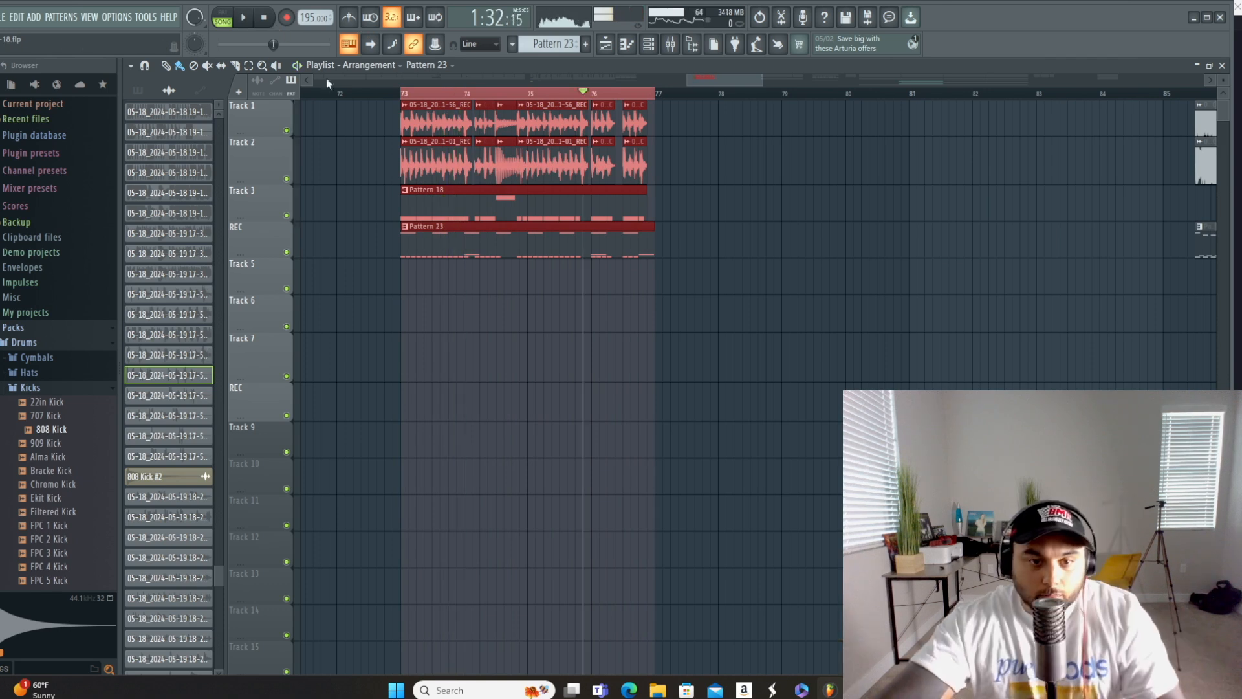
Step: Open Pattern 23's Kontakt_2 notes in the piano roll and examine which keys trigger the kit pieces
double_click(450, 233)
left_click(152, 132)
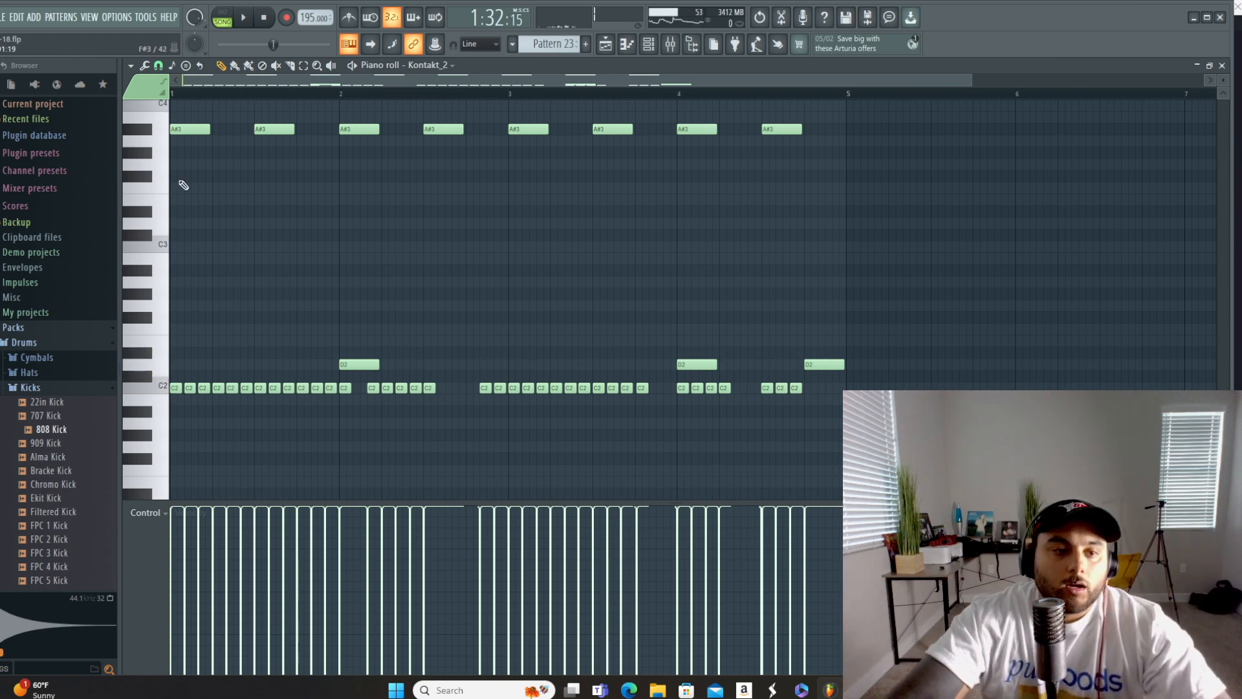
scroll(143, 183, "up", 5)
scroll(151, 201, "up", 4)
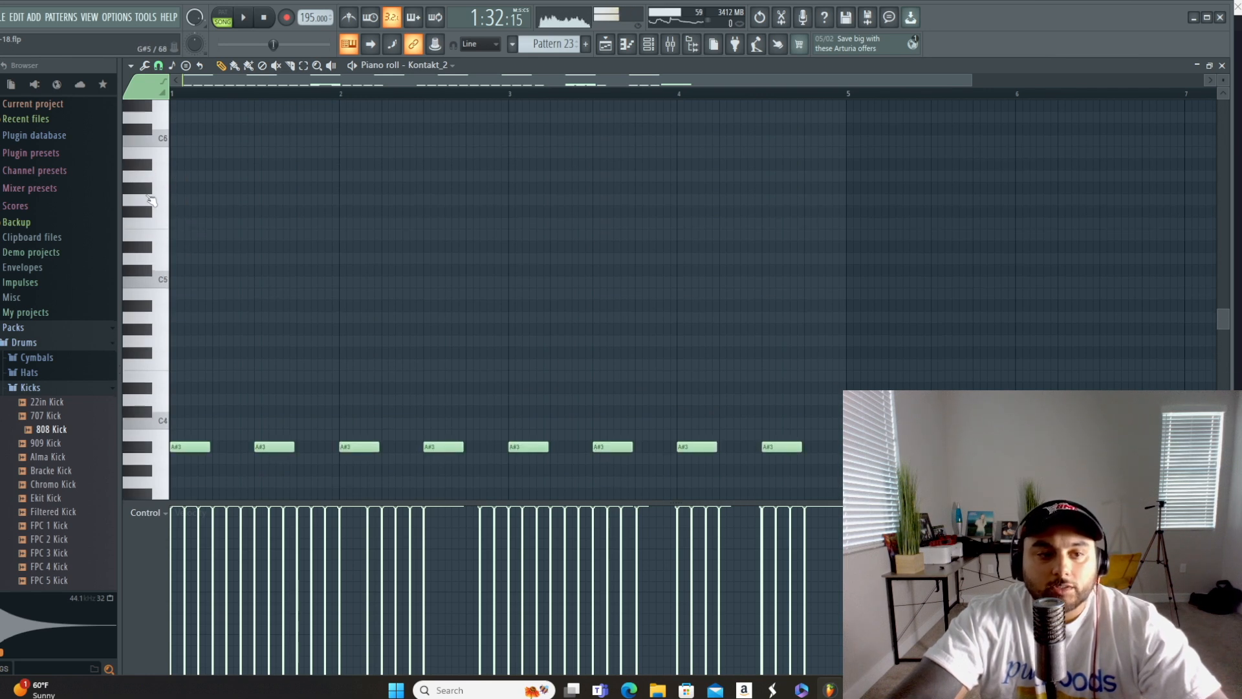
scroll(150, 200, "down", 9)
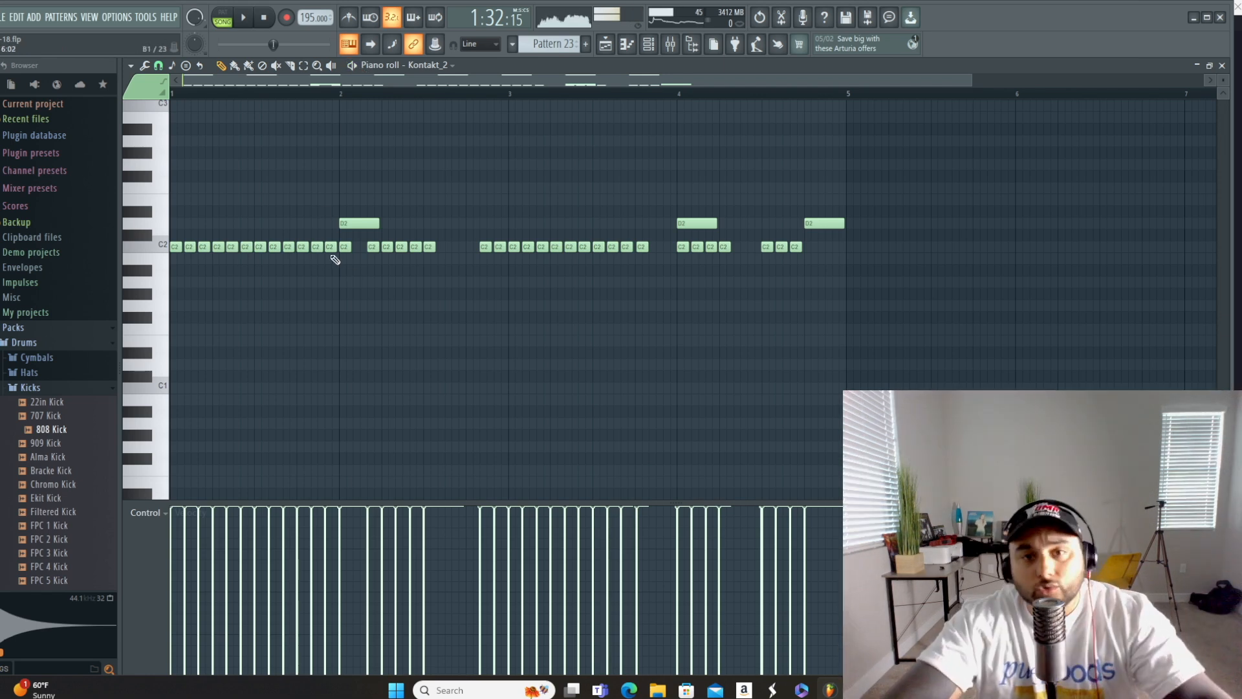
Step: Play Pattern 23 in the piano roll with its kick notes fitted in view
left_click_drag(971, 78, 680, 75)
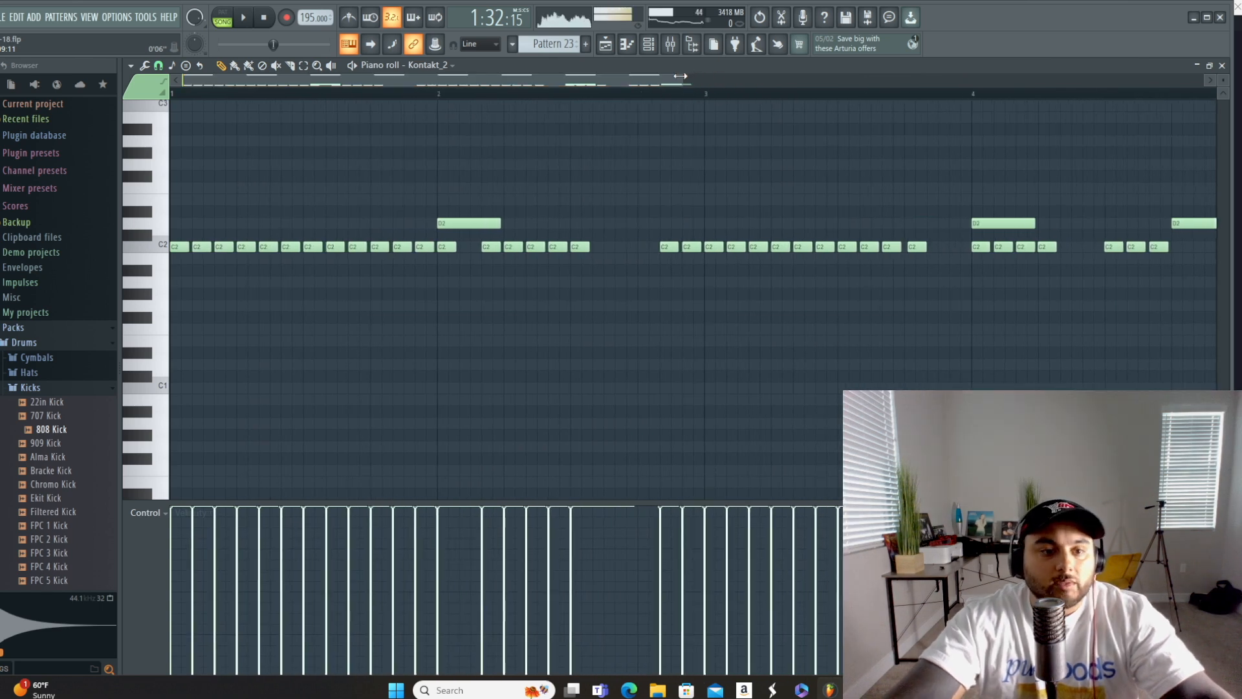
left_click(355, 66)
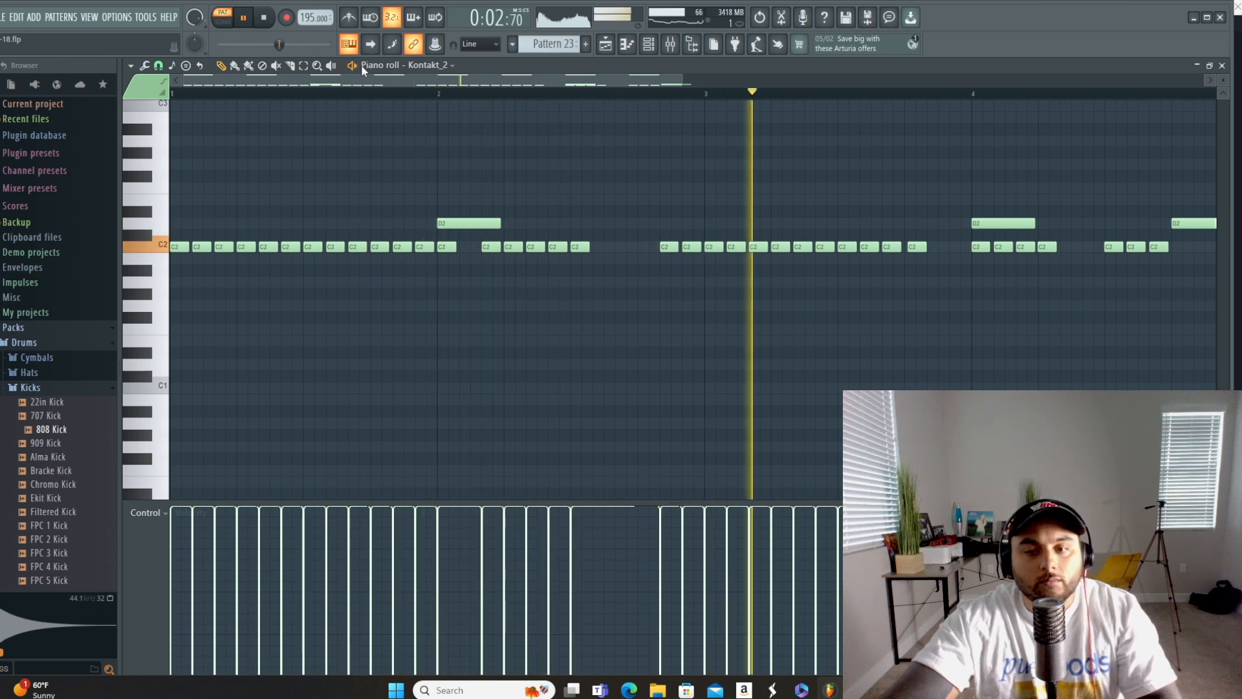
left_click_drag(682, 80, 832, 79)
left_click(244, 18)
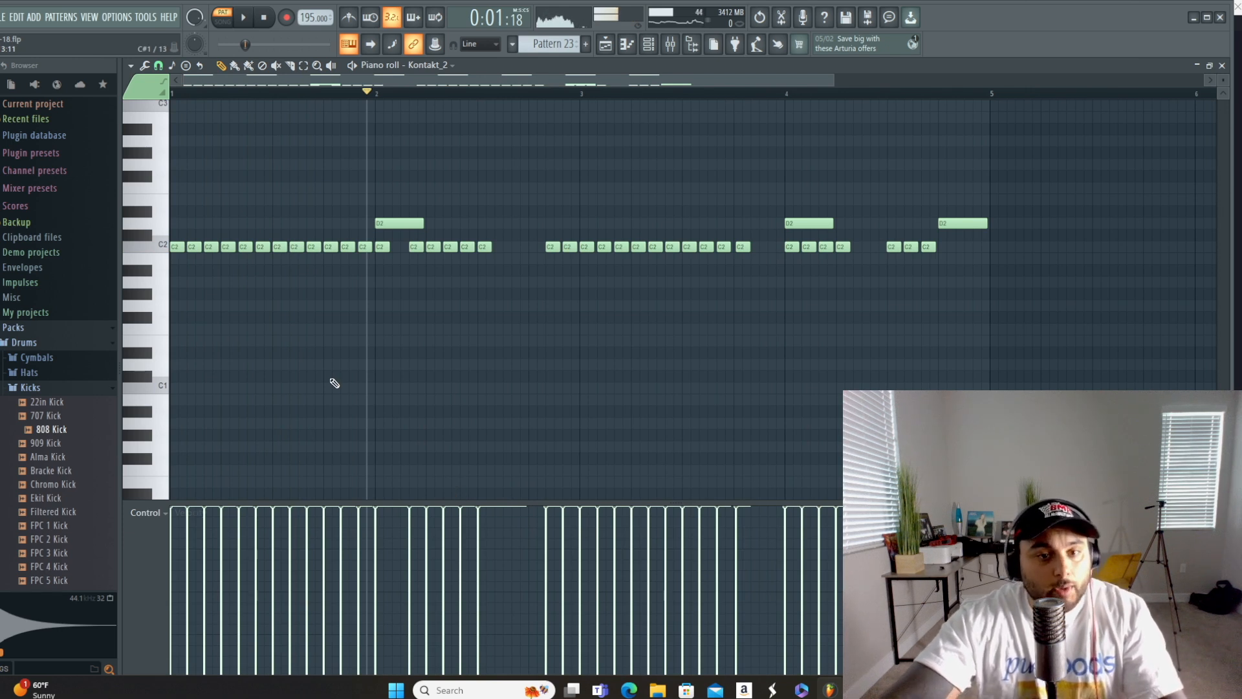
Step: Select all C2 kick notes, lower their velocities to varied levels below maximum, and play the pattern
left_click_drag(966, 287, 170, 250)
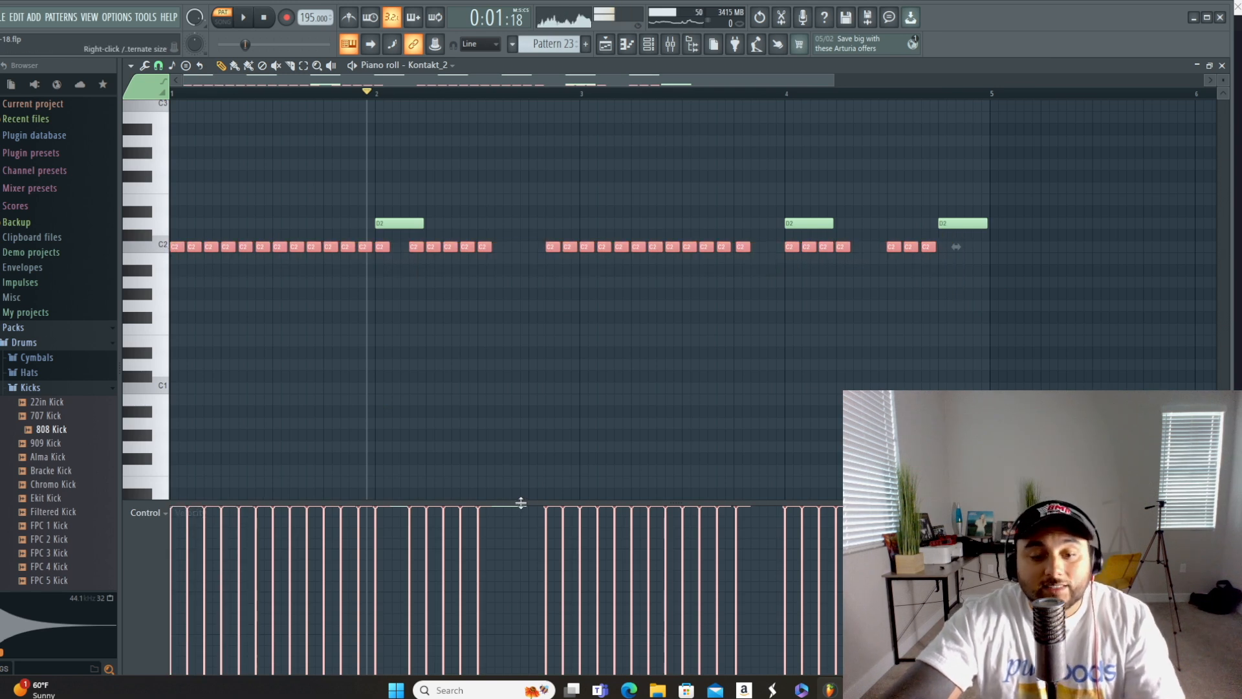
left_click_drag(518, 502, 537, 315)
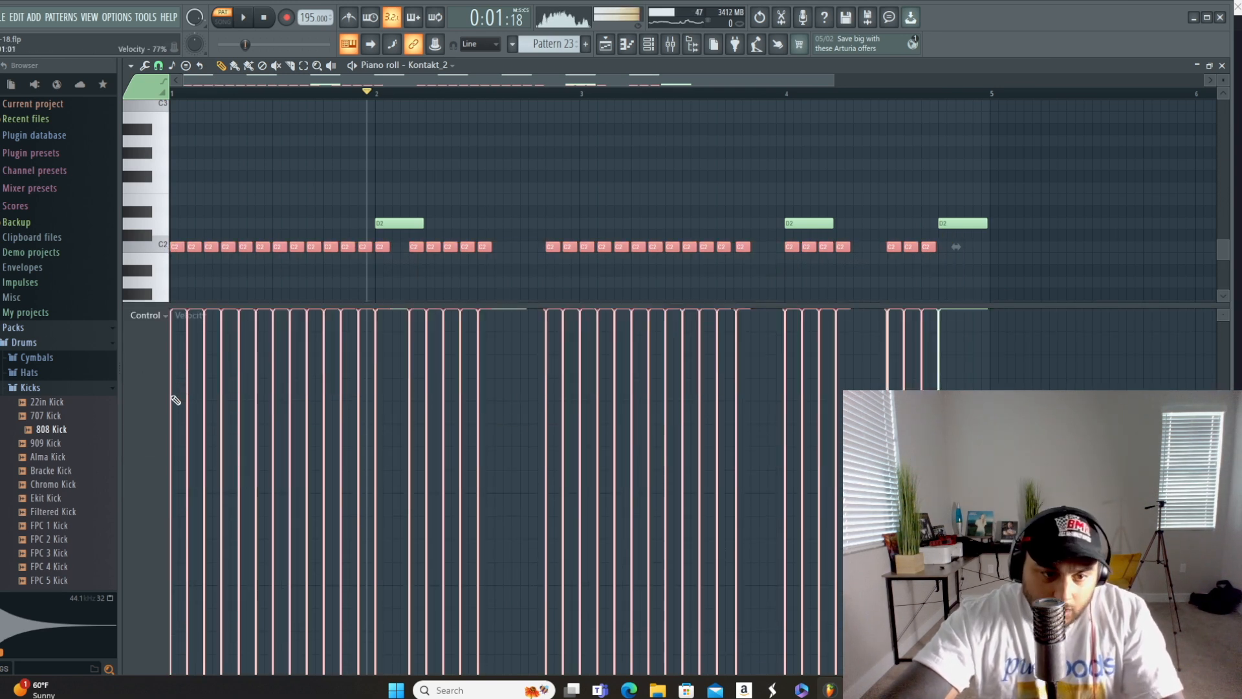
mouse_move(175, 401)
left_mouse_down()
mouse_move(260, 405)
mouse_move(194, 398)
mouse_move(347, 365)
mouse_move(574, 396)
mouse_move(686, 382)
mouse_move(800, 394)
mouse_move(877, 388)
mouse_move(888, 372)
left_mouse_up()
left_click(248, 24)
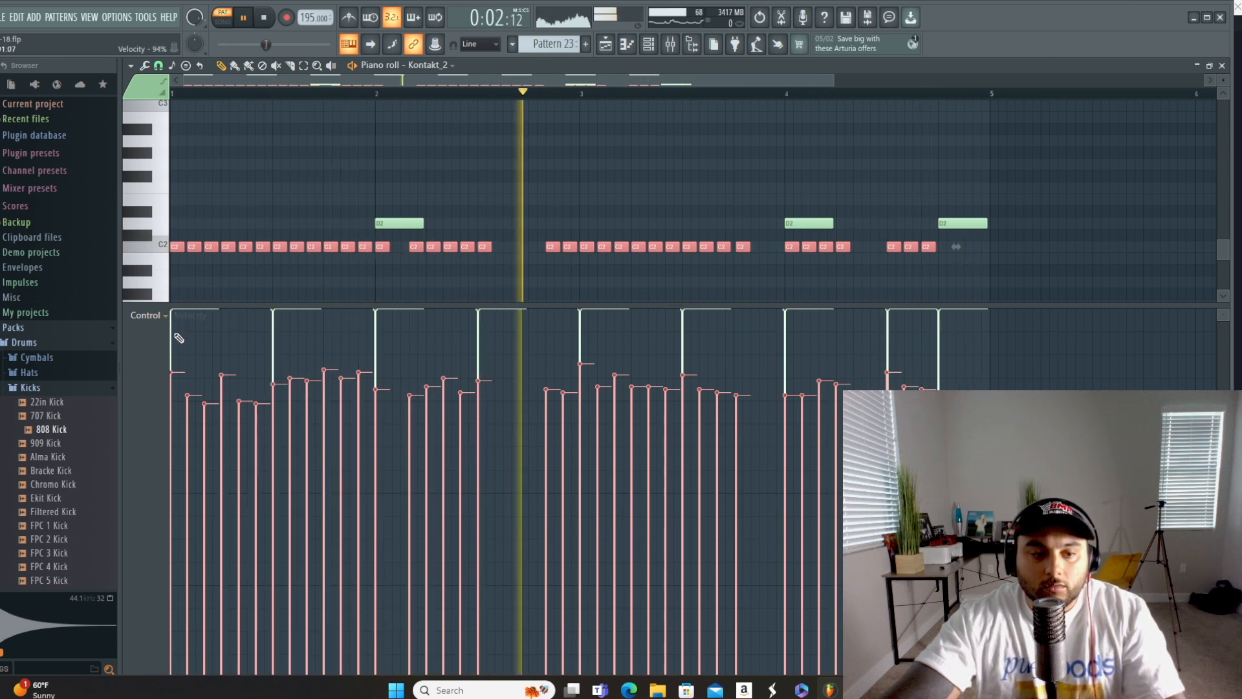
mouse_move(180, 346)
left_mouse_down()
mouse_move(208, 241)
mouse_move(809, 177)
mouse_move(298, 177)
mouse_move(954, 194)
left_mouse_up()
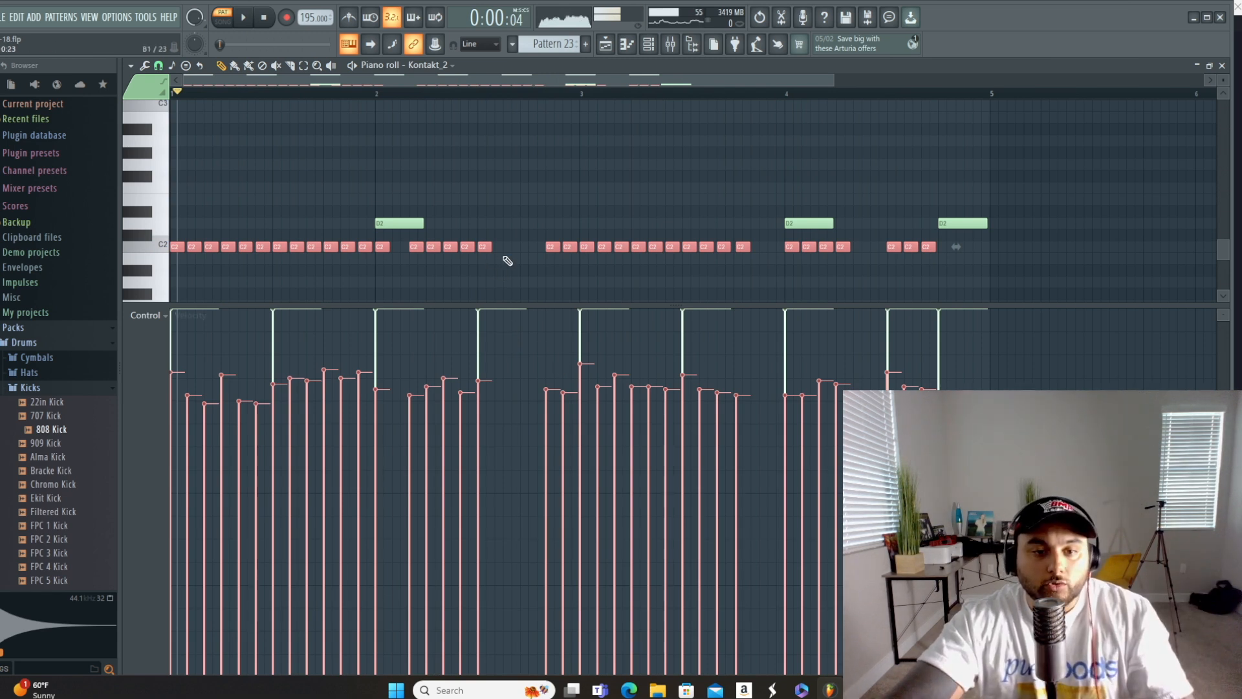
Step: Slightly rescale the timing of each group of C2 kick notes to loosen them from the grid, and play the pattern
left_click_drag(503, 259, 408, 241)
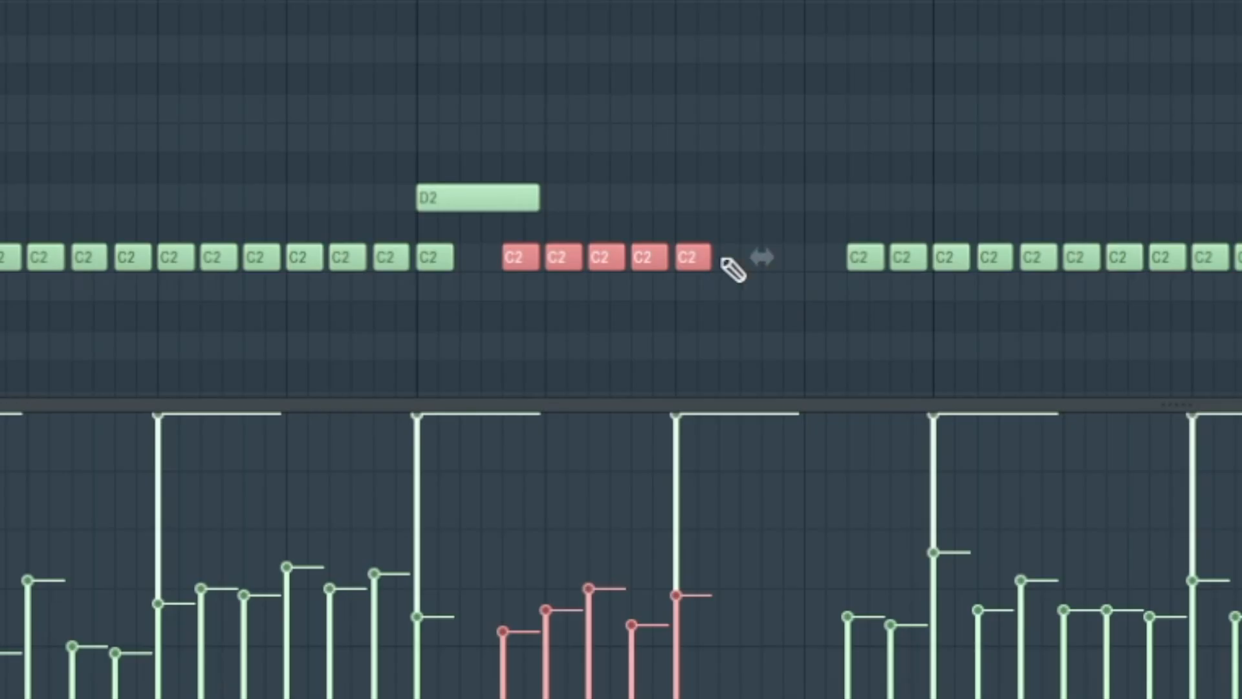
left_click_drag(767, 257, 764, 259)
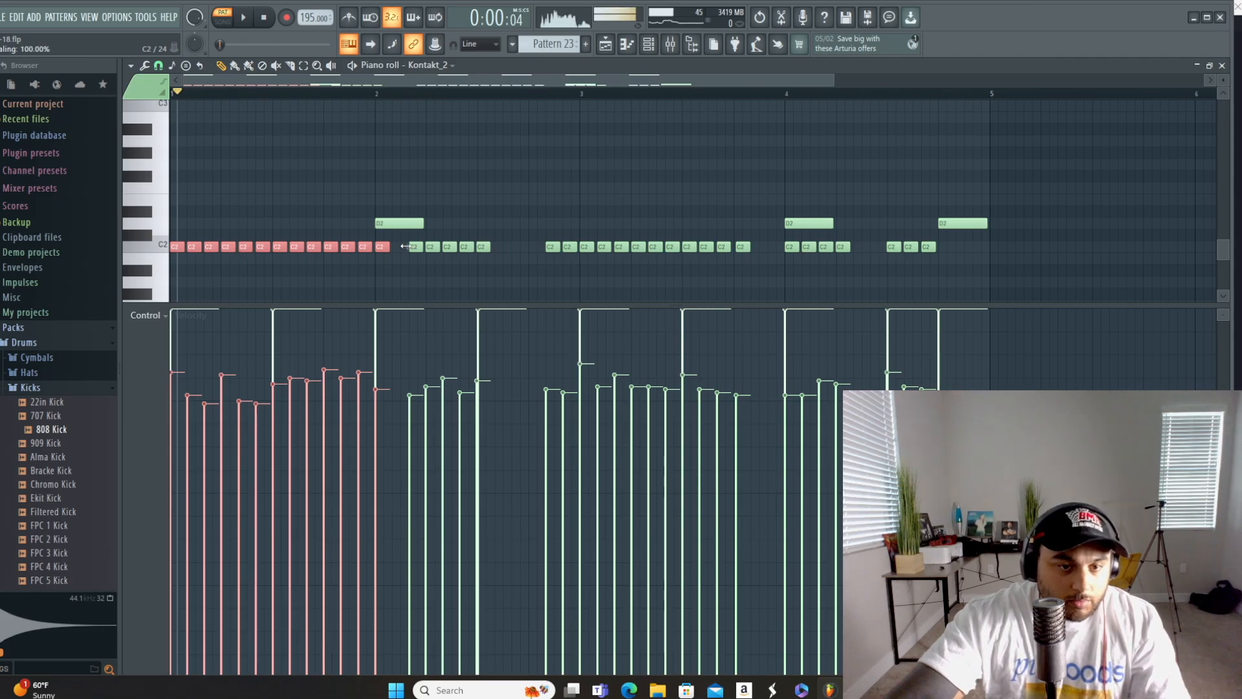
left_click_drag(405, 246, 404, 246)
left_click_drag(756, 264, 536, 219)
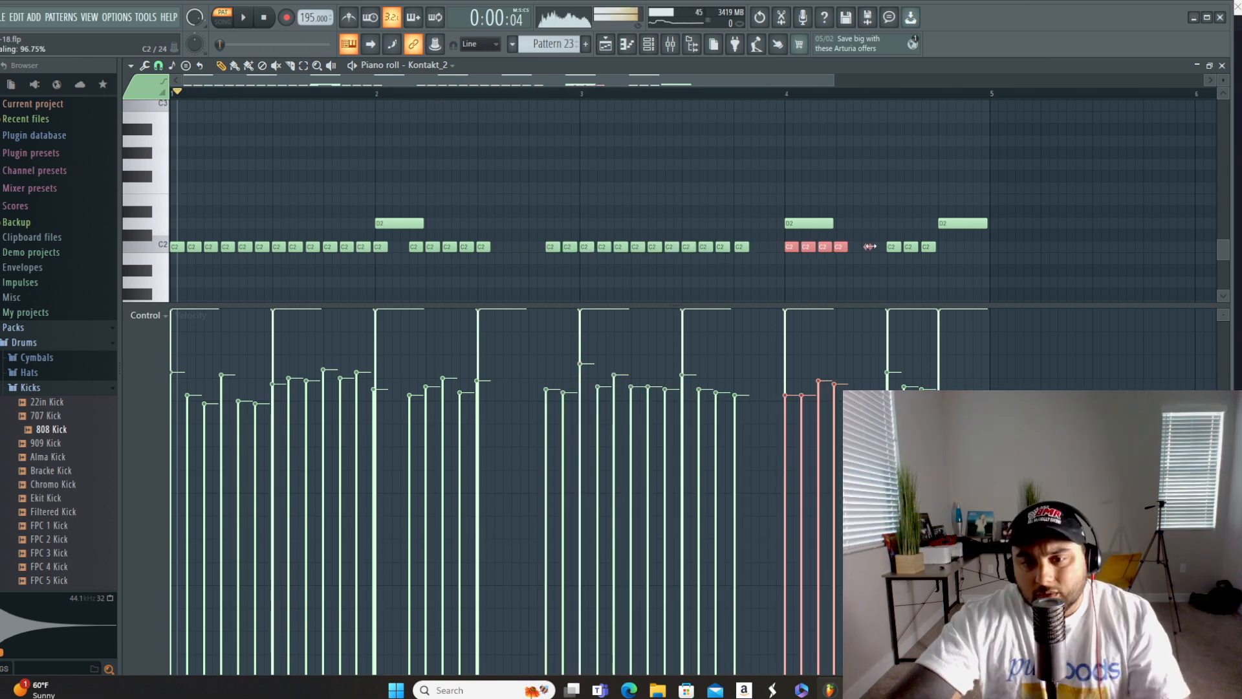
left_click_drag(873, 246, 893, 259)
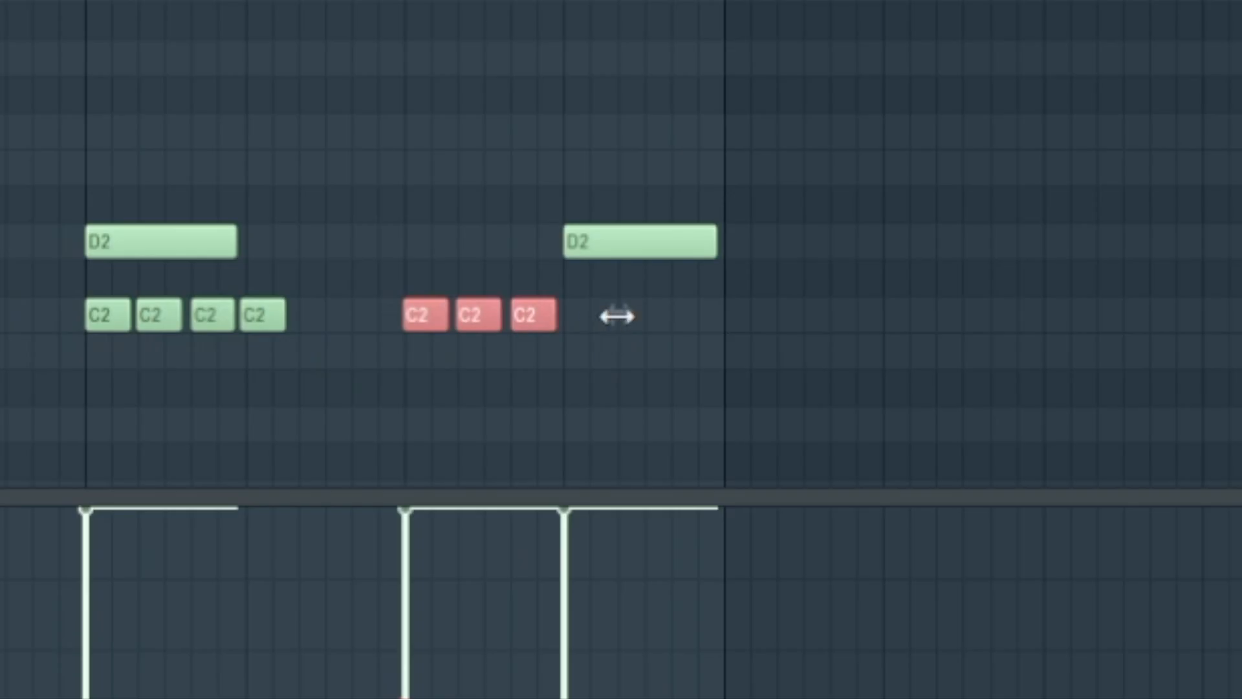
left_click_drag(617, 316, 614, 315)
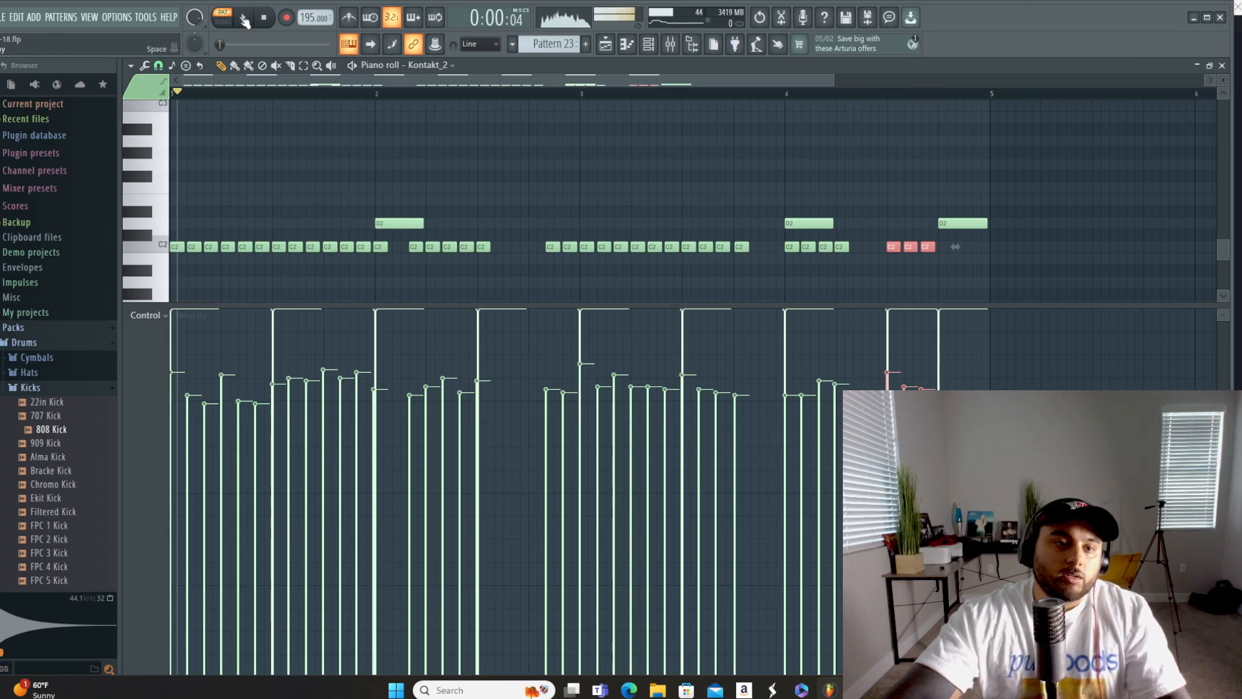
left_click(247, 18)
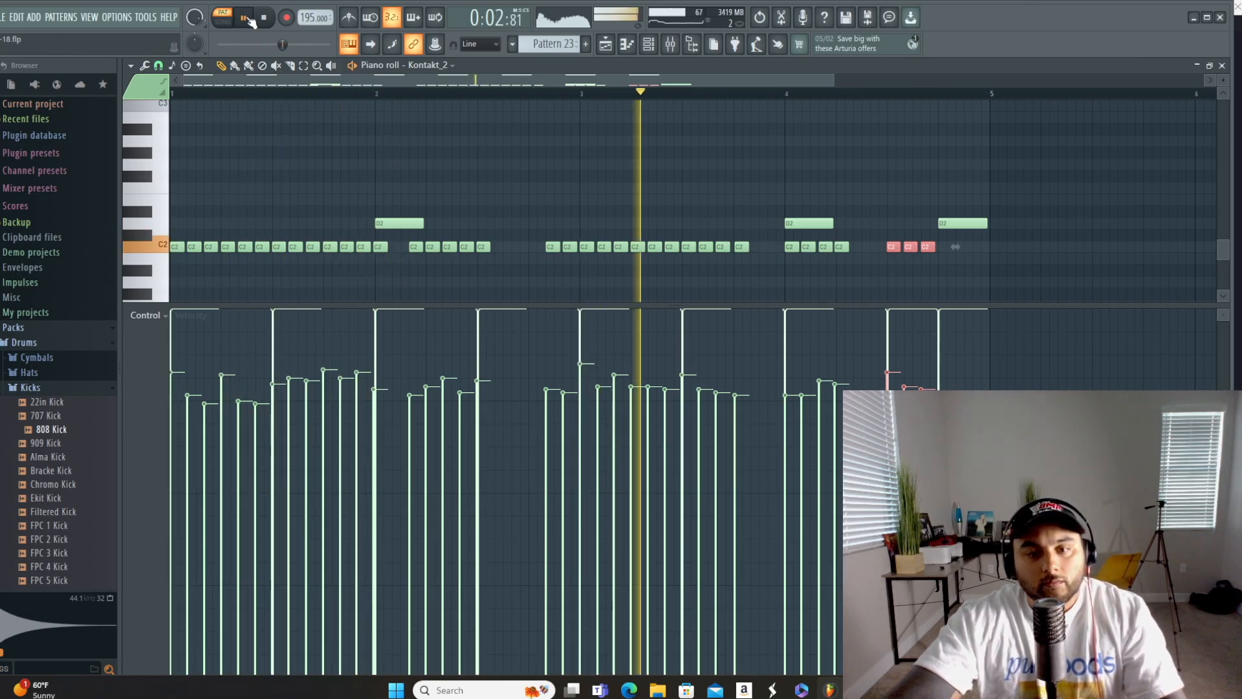
Step: Slightly rescale the timing of the D2 snare notes and the A#3 notes, playing the pattern in between
left_click_drag(1009, 239, 306, 149)
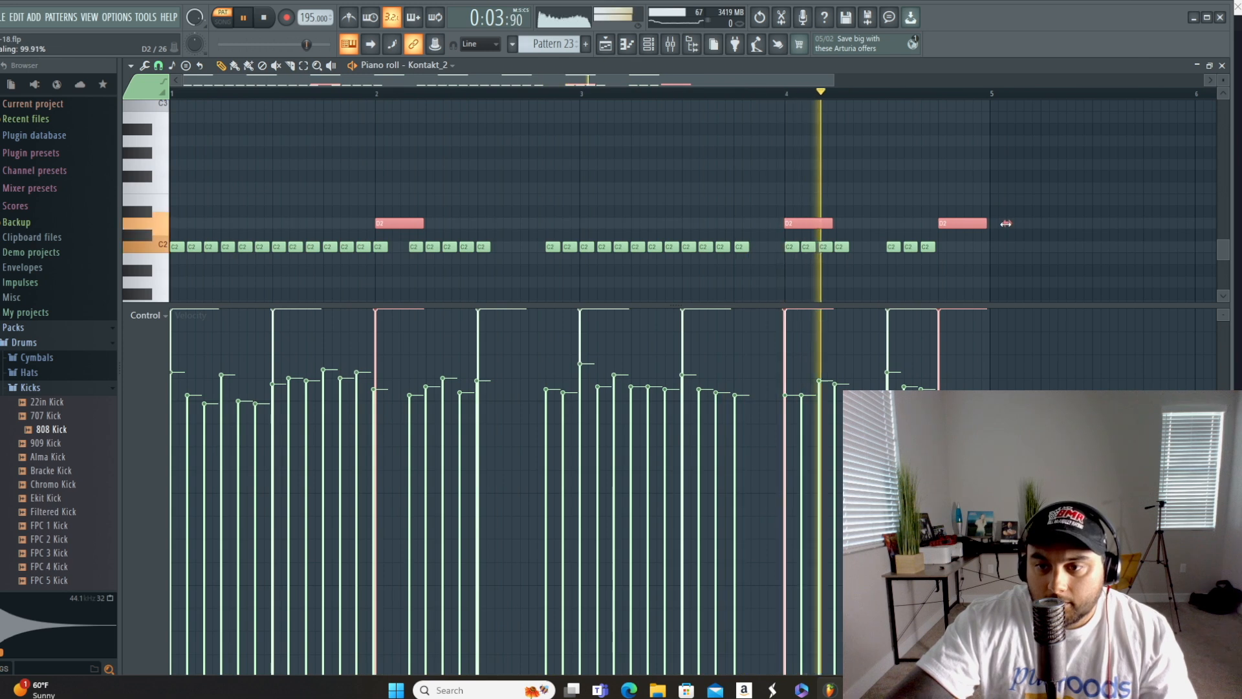
left_click(245, 18)
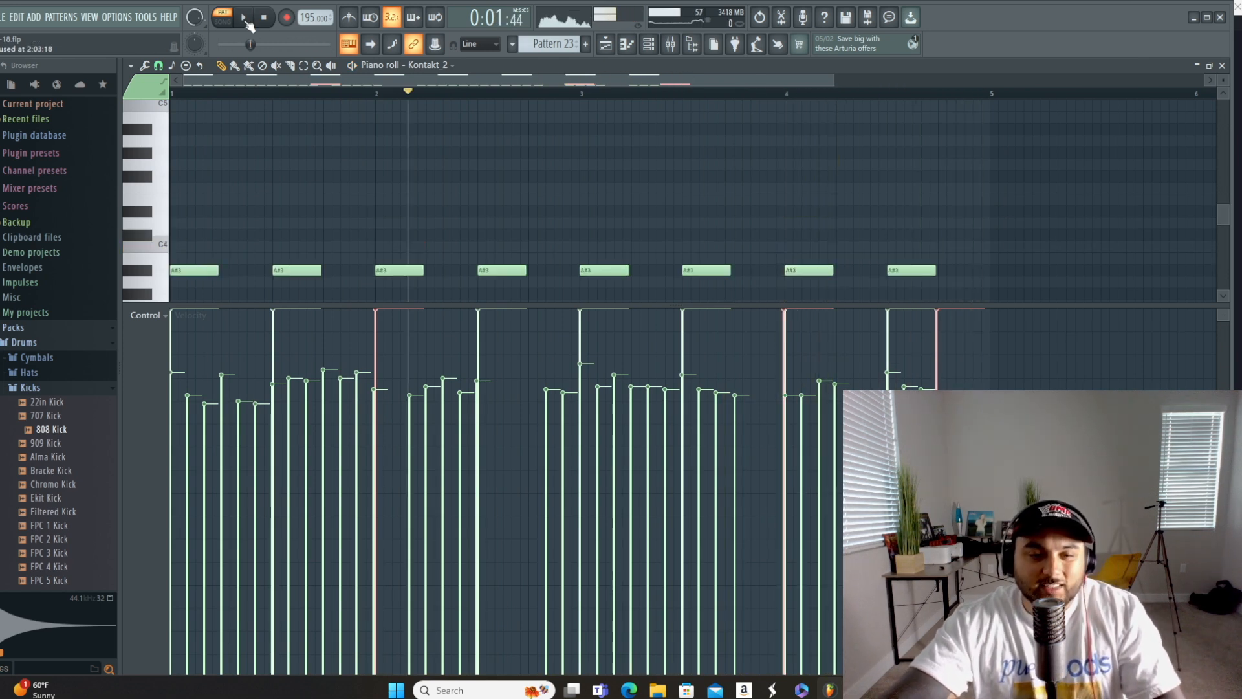
key("ctrl+a")
scroll(202, 188, "down", 2)
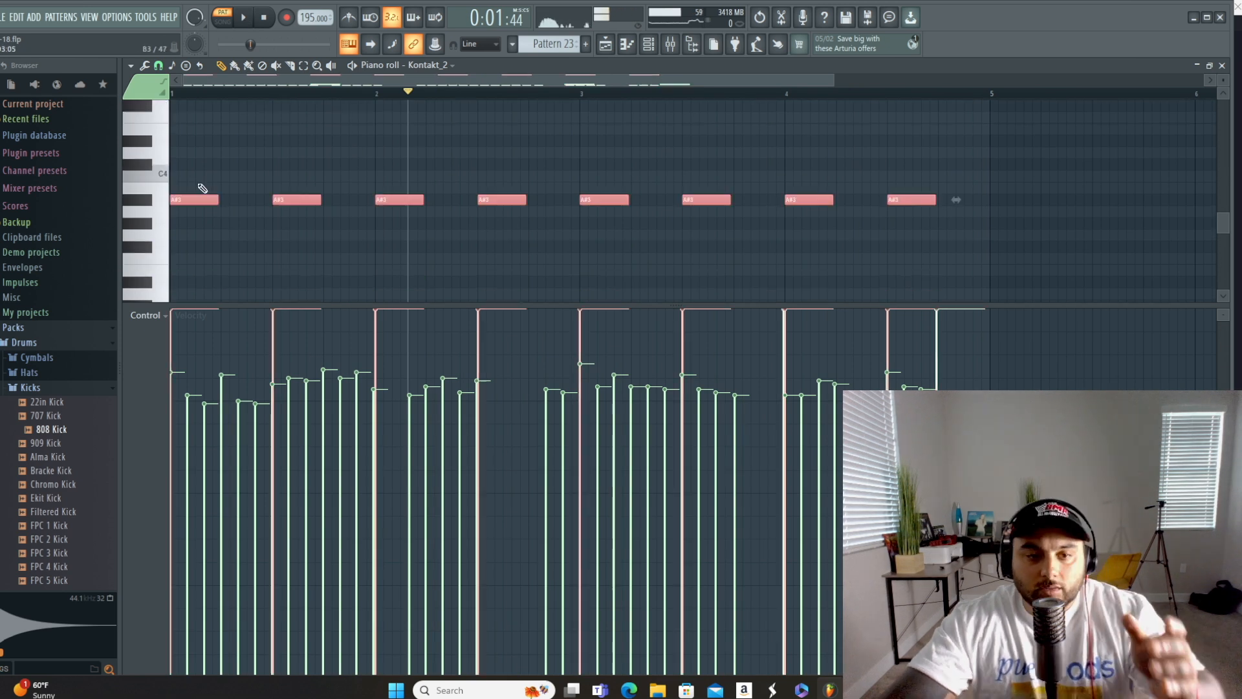
left_click_drag(955, 200, 953, 200)
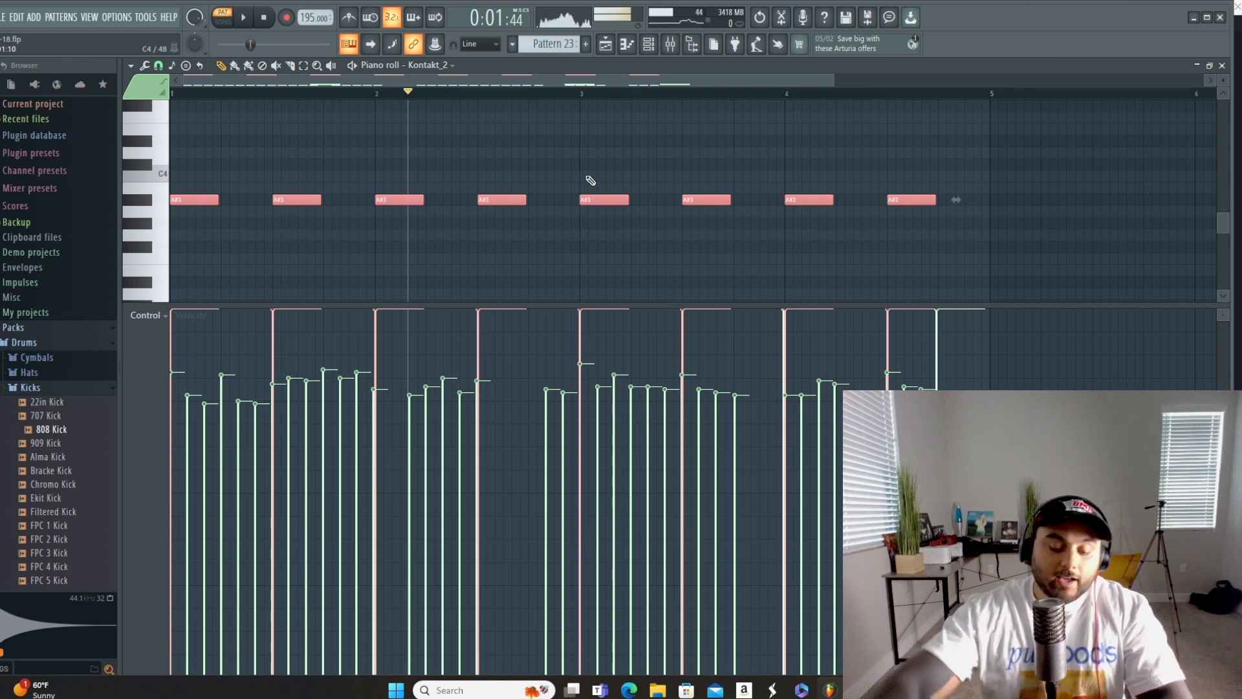
Step: Paste a copy of the A#3 notes into the gaps between the originals and play the pattern
key("ctrl+v")
left_click_drag(217, 201, 251, 203)
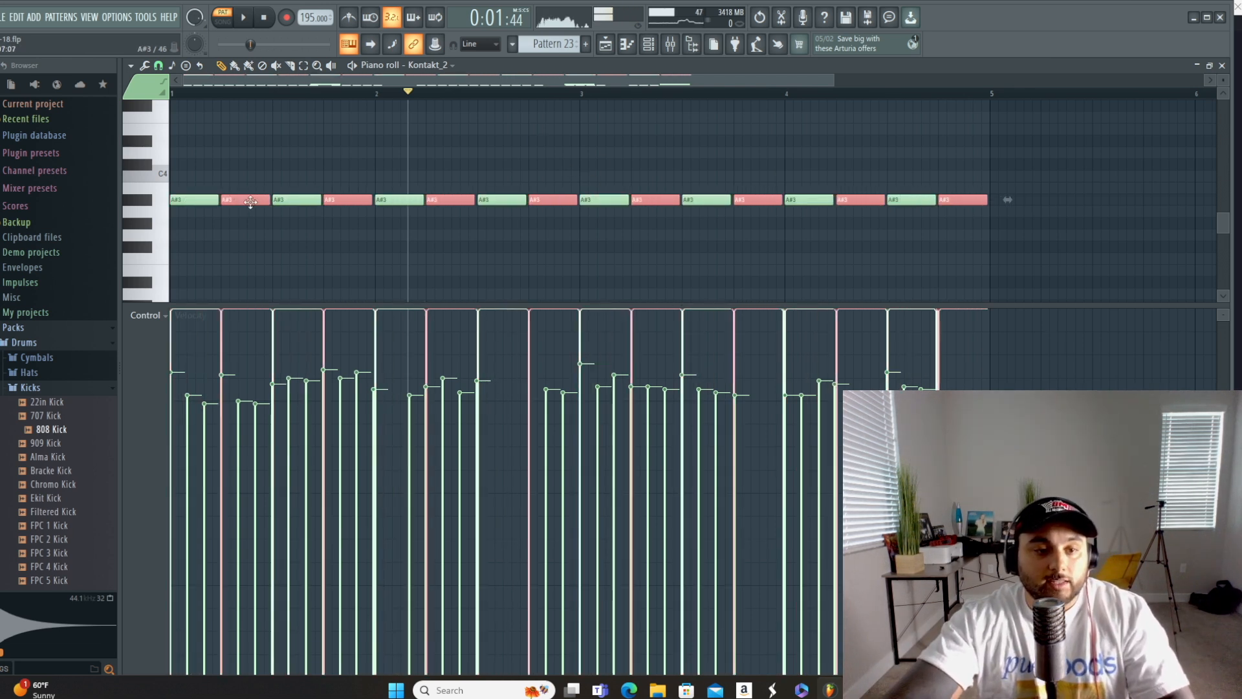
left_click(248, 20)
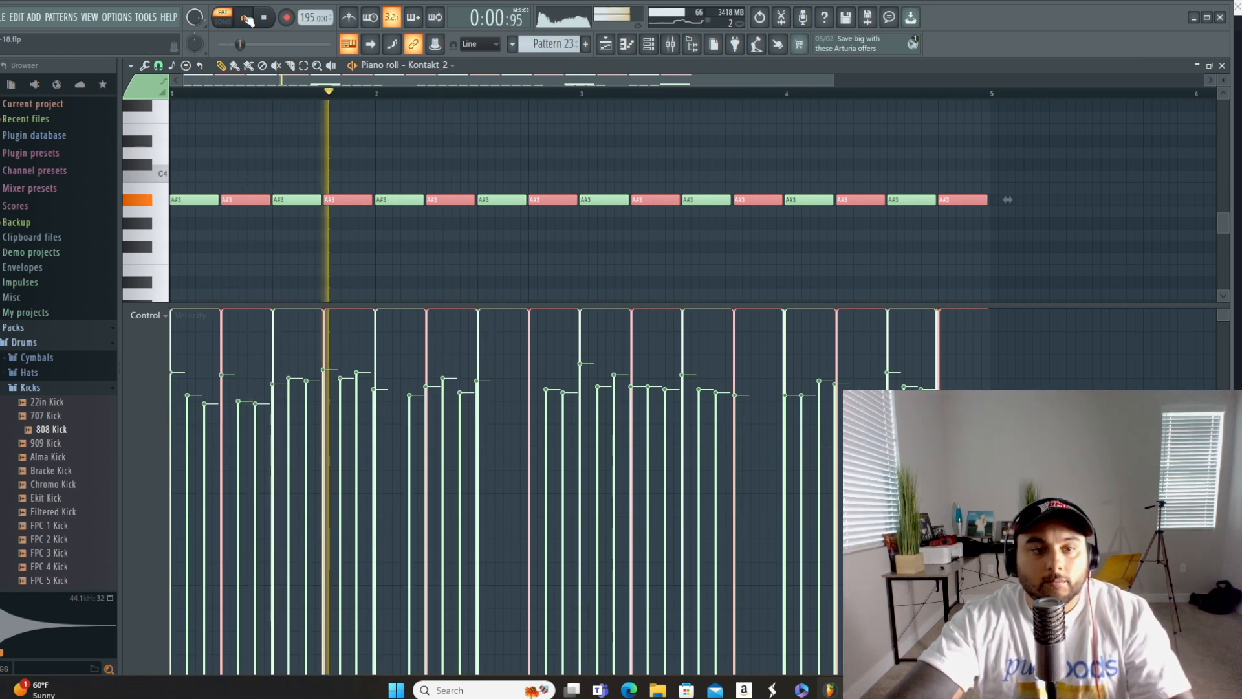
left_click(247, 20)
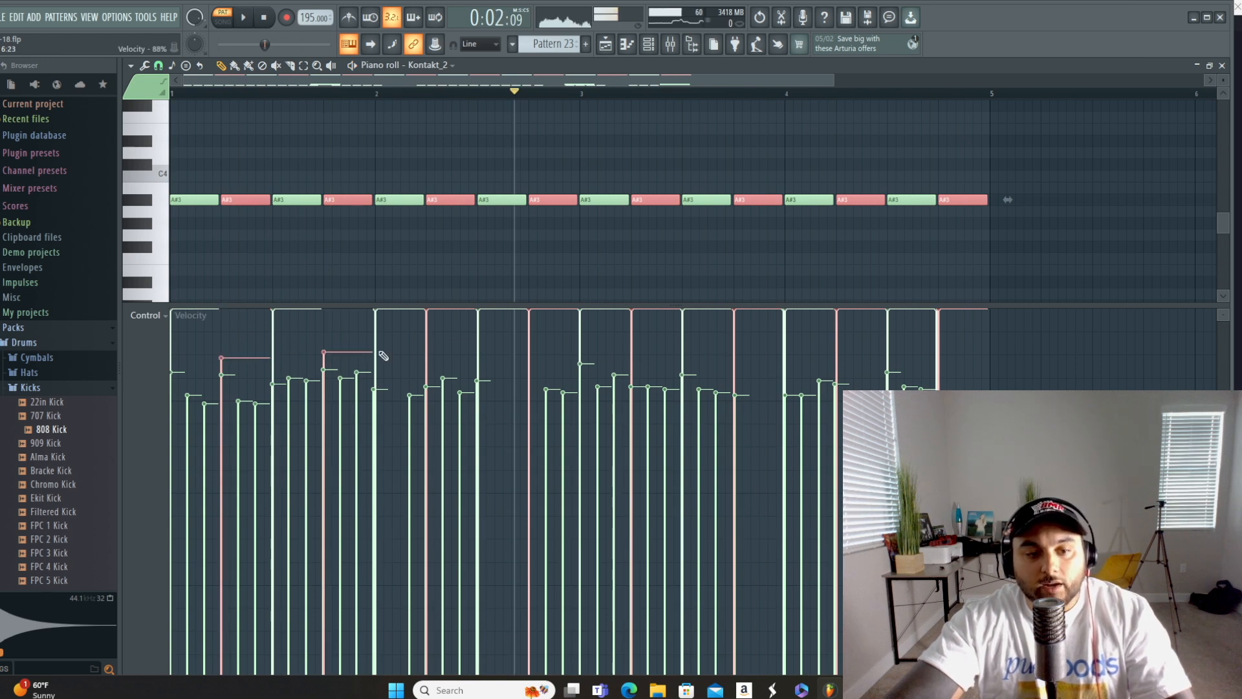
Step: Lower the pasted A#3 notes to varied velocities, play the pattern, and delete these copies
left_click_drag(582, 366, 905, 355)
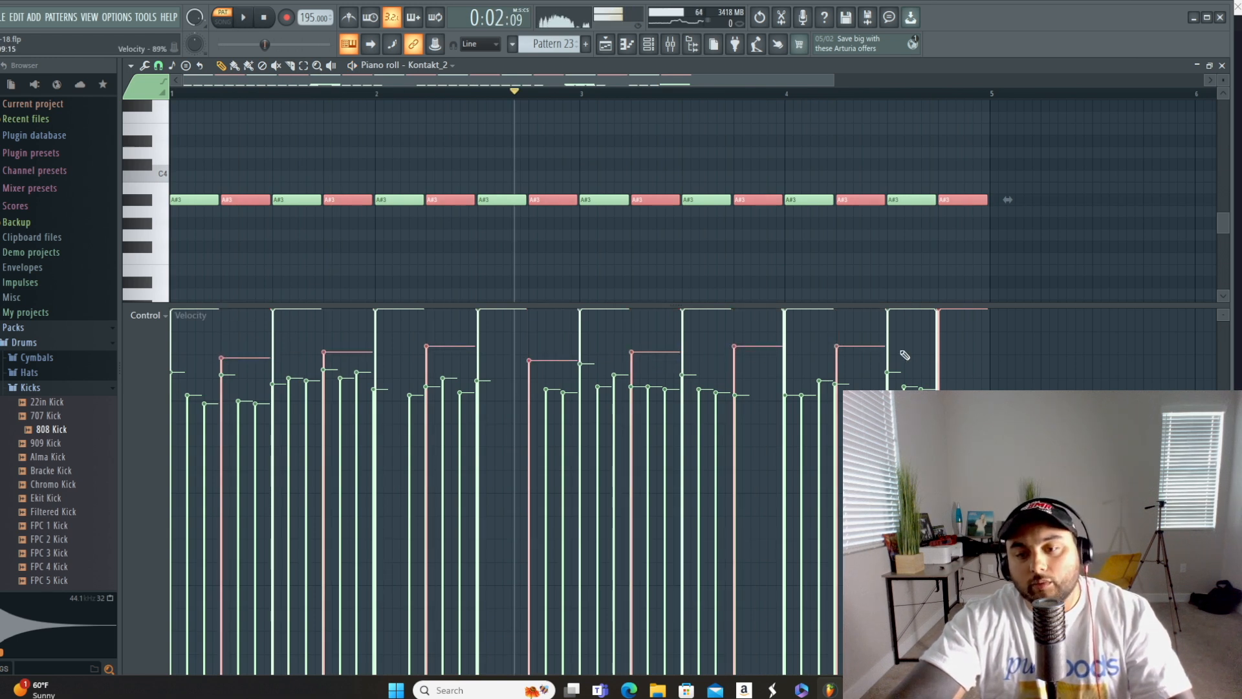
left_click(246, 18)
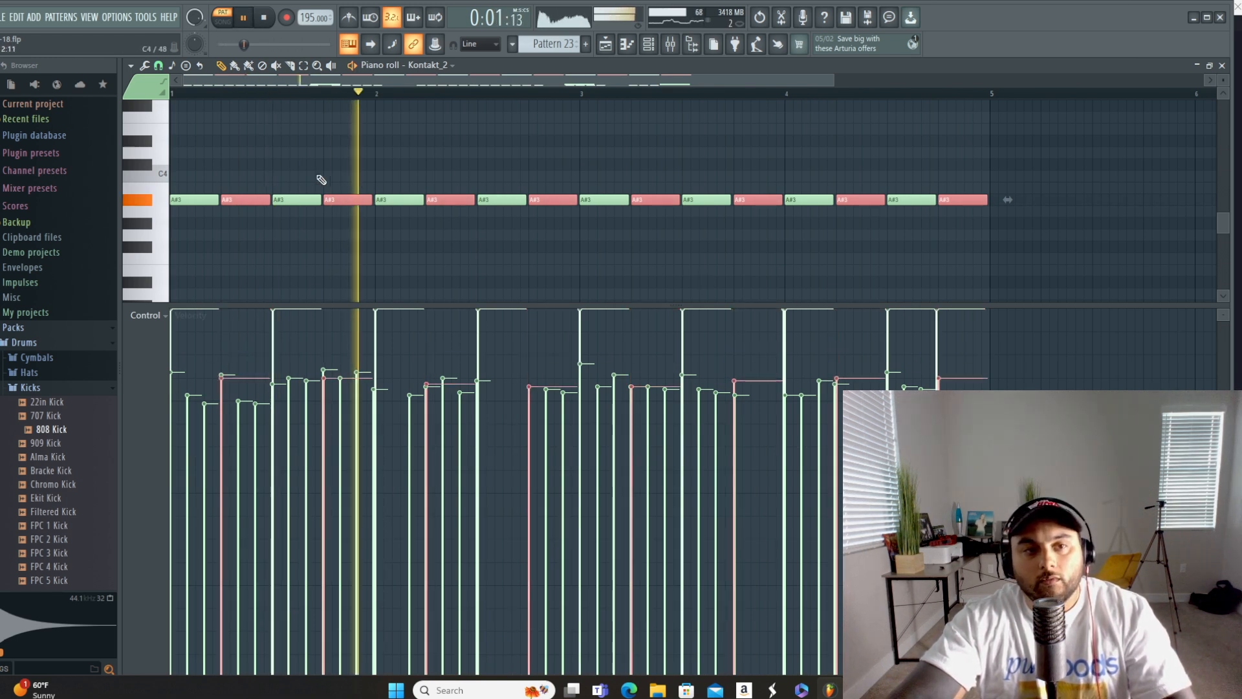
key("space")
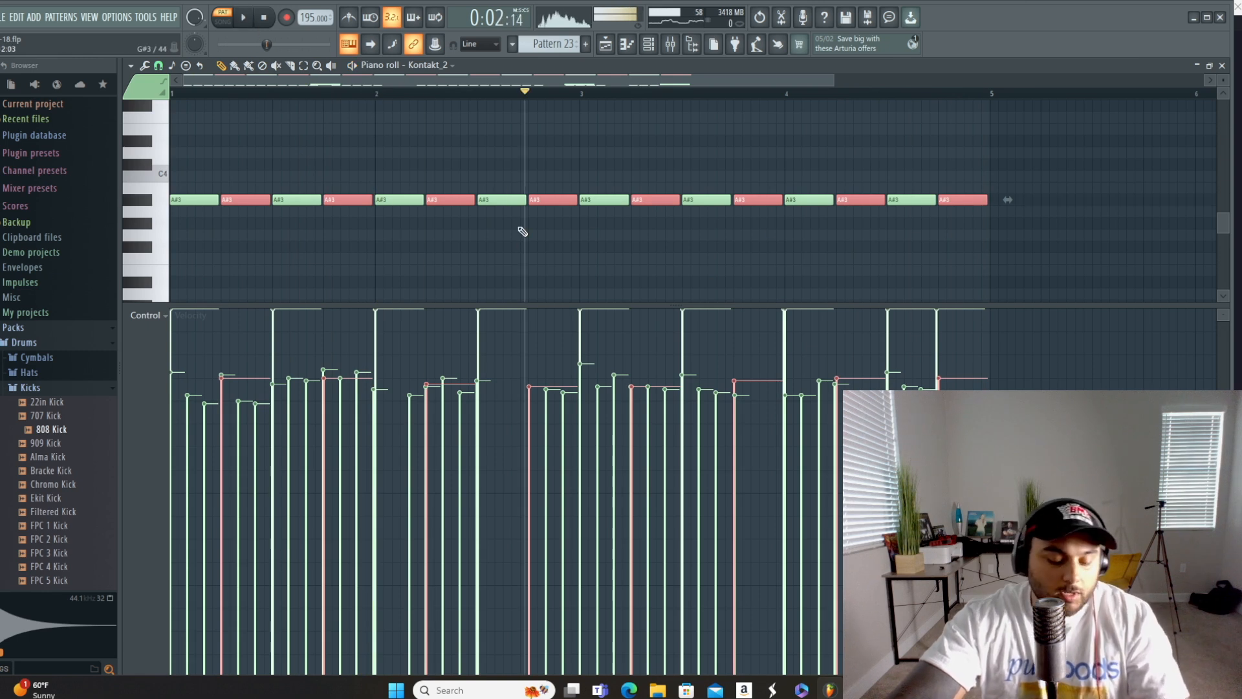
key("Delete")
Step: Enlarge the note area, raise all C2 kick notes to maximum velocity, and play the pattern
left_click_drag(649, 305, 654, 505)
double_click(156, 453)
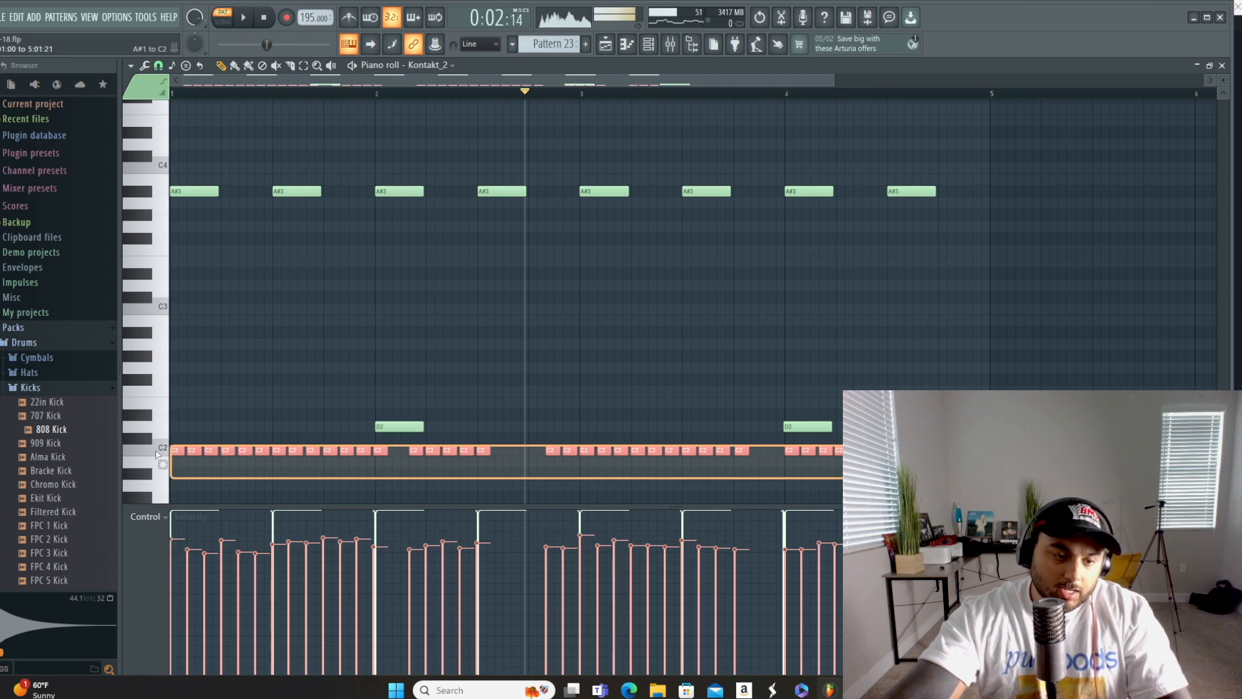
left_click_drag(267, 562, 216, 343)
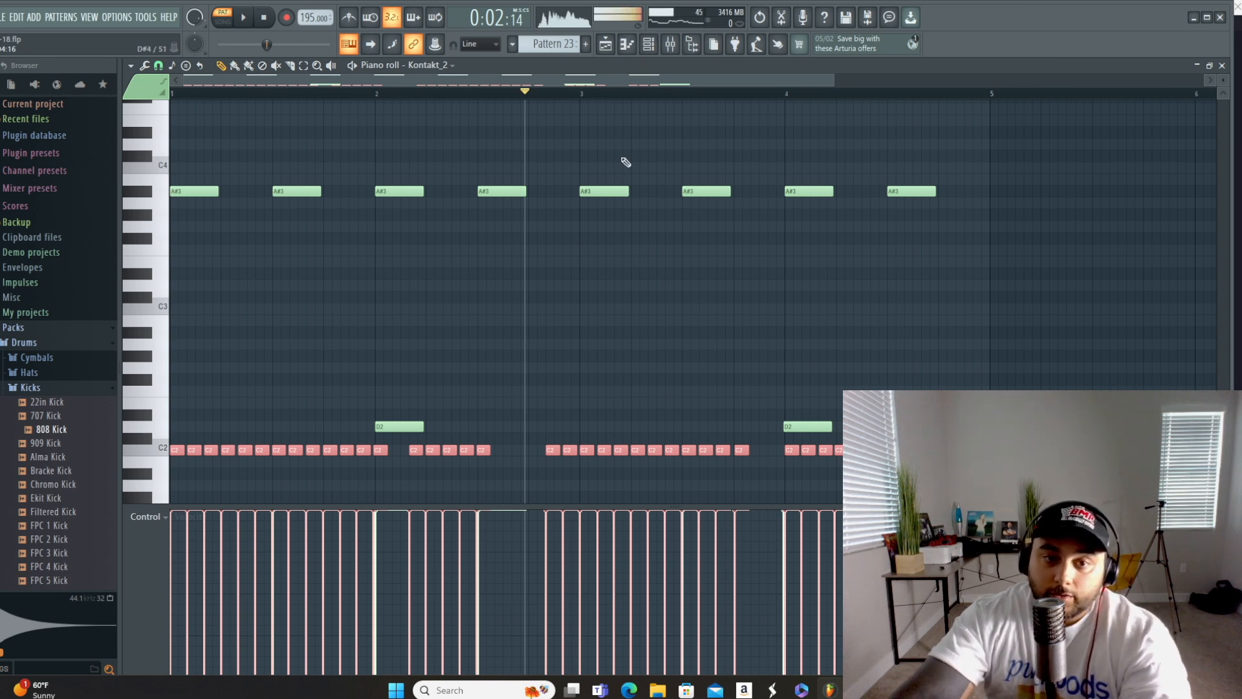
key("space")
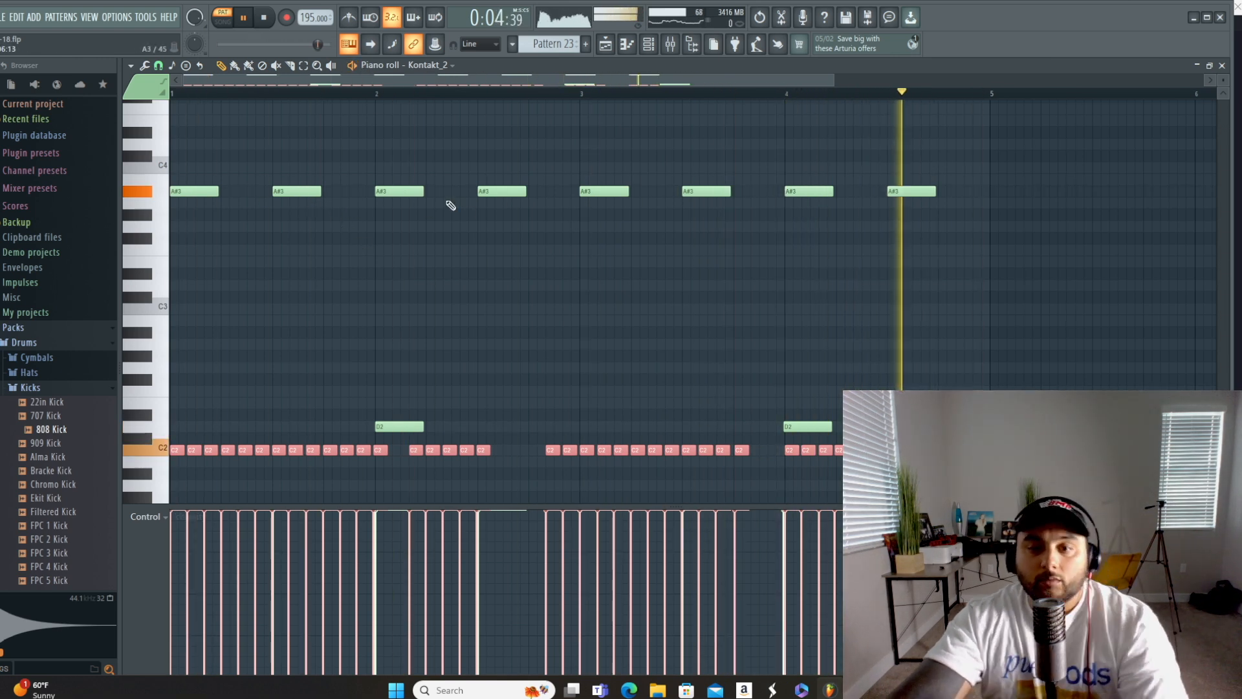
Step: Place the D2 snare notes halfway through bars 1 to 3, remove the one starting bar 4, and play the pattern
left_click_drag(385, 427, 282, 427)
left_click(686, 427)
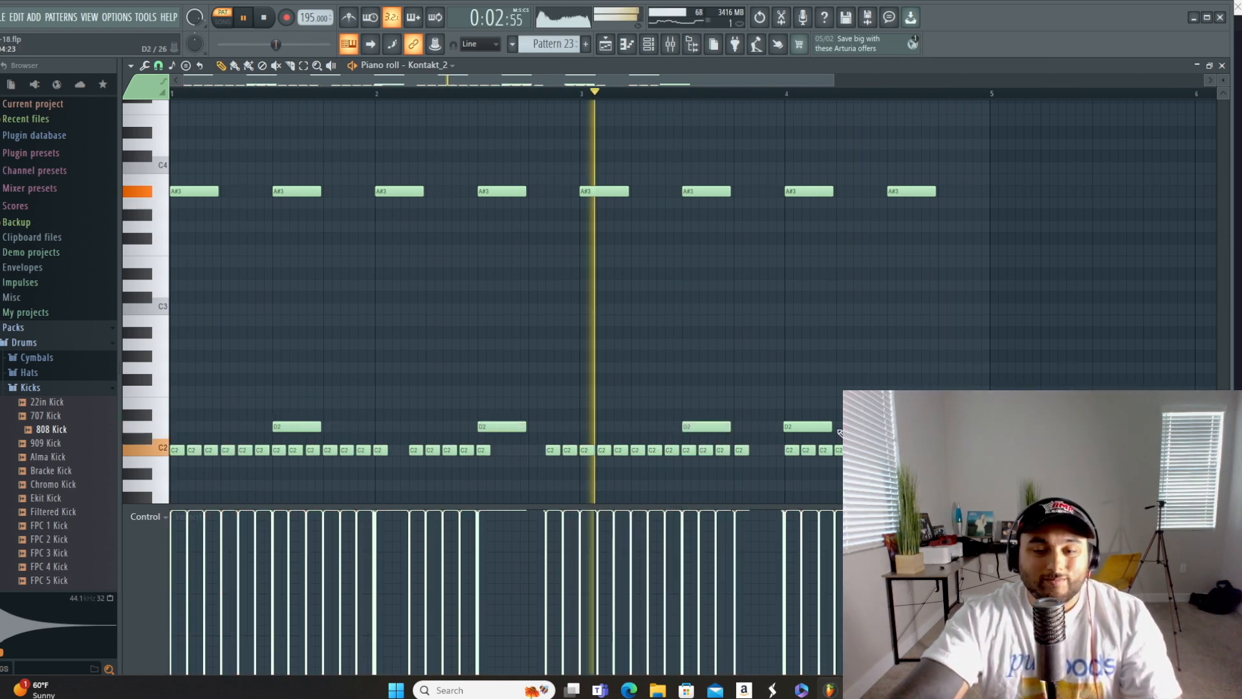
right_click(802, 427)
left_click(481, 429)
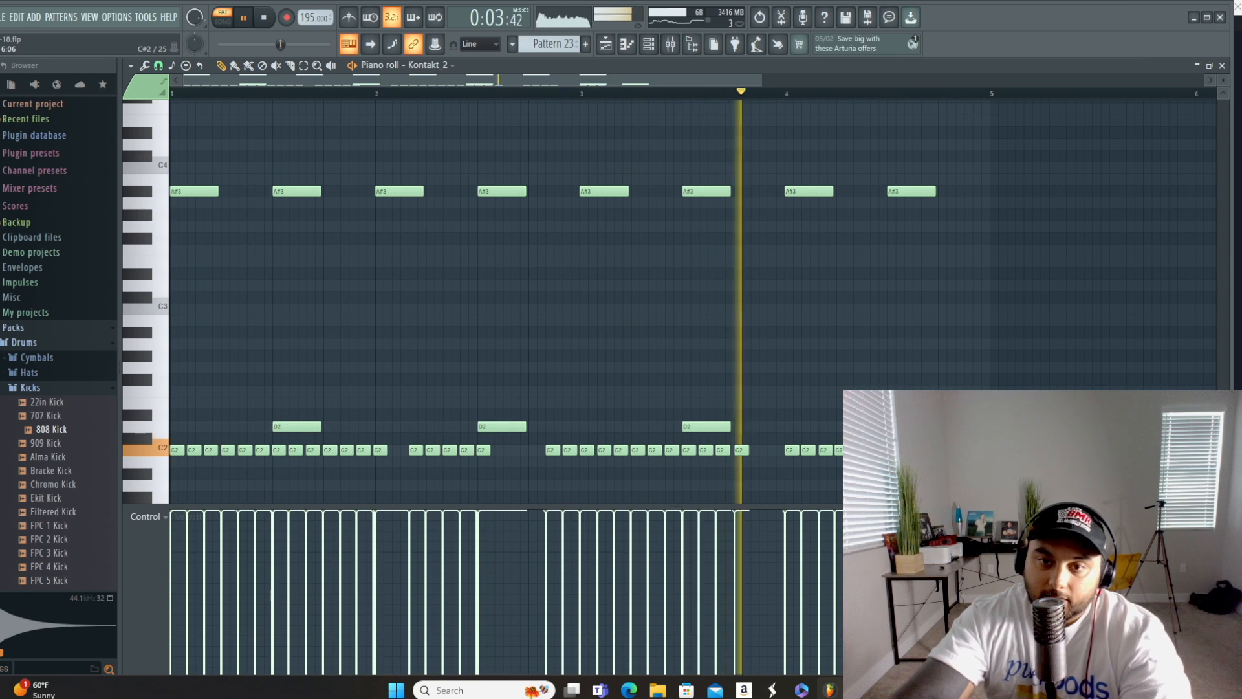
left_click(244, 18)
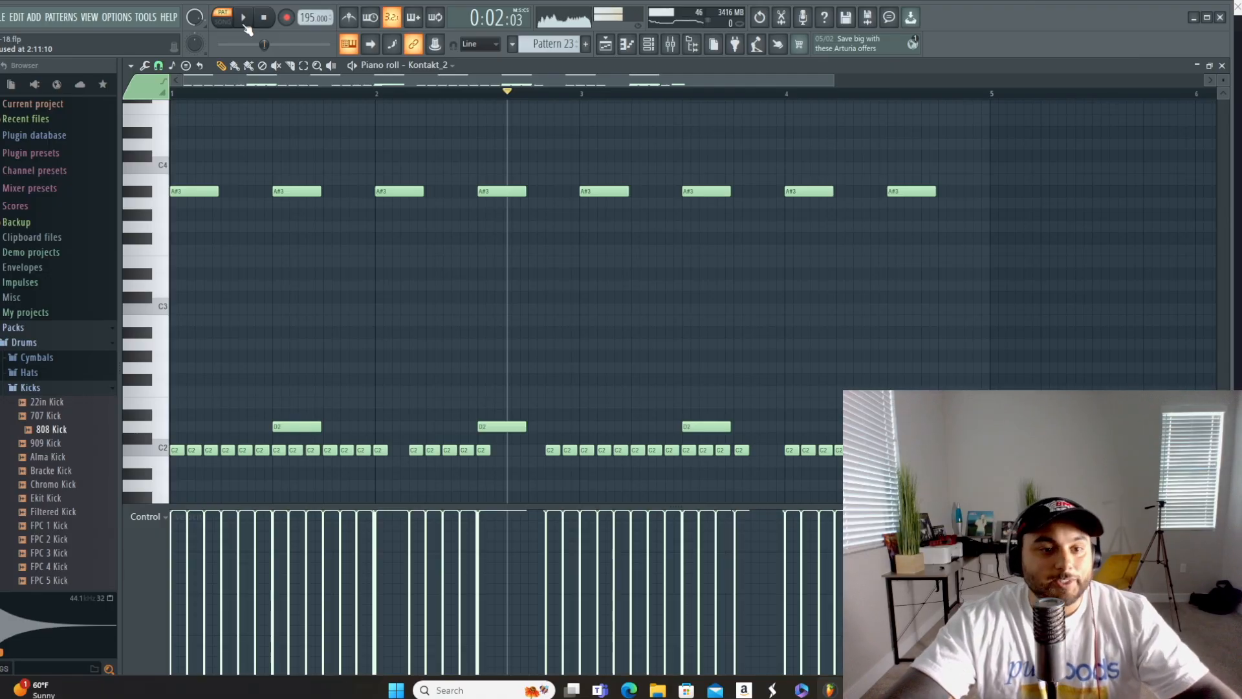
Step: Add four short C#3 notes across the first half of bar 1, and delete them again
left_click(174, 297)
left_click(200, 298)
left_click(255, 299)
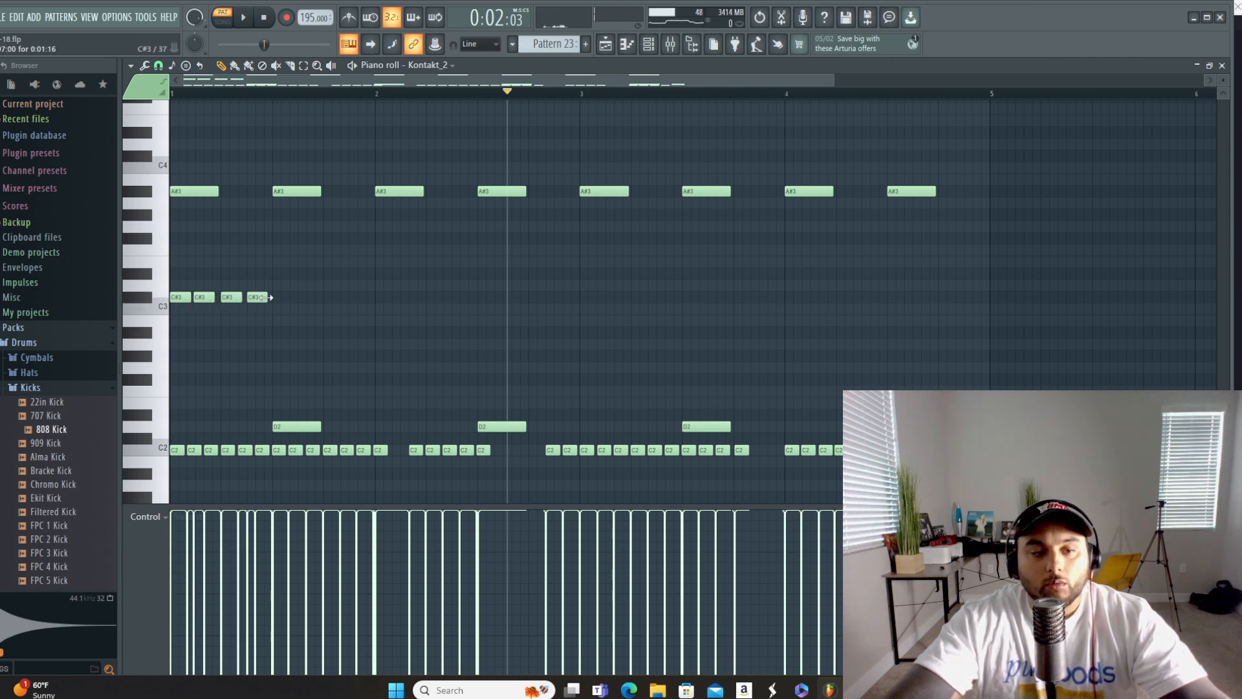
right_click(257, 298)
right_click(231, 298)
right_click(204, 298)
right_click(181, 298)
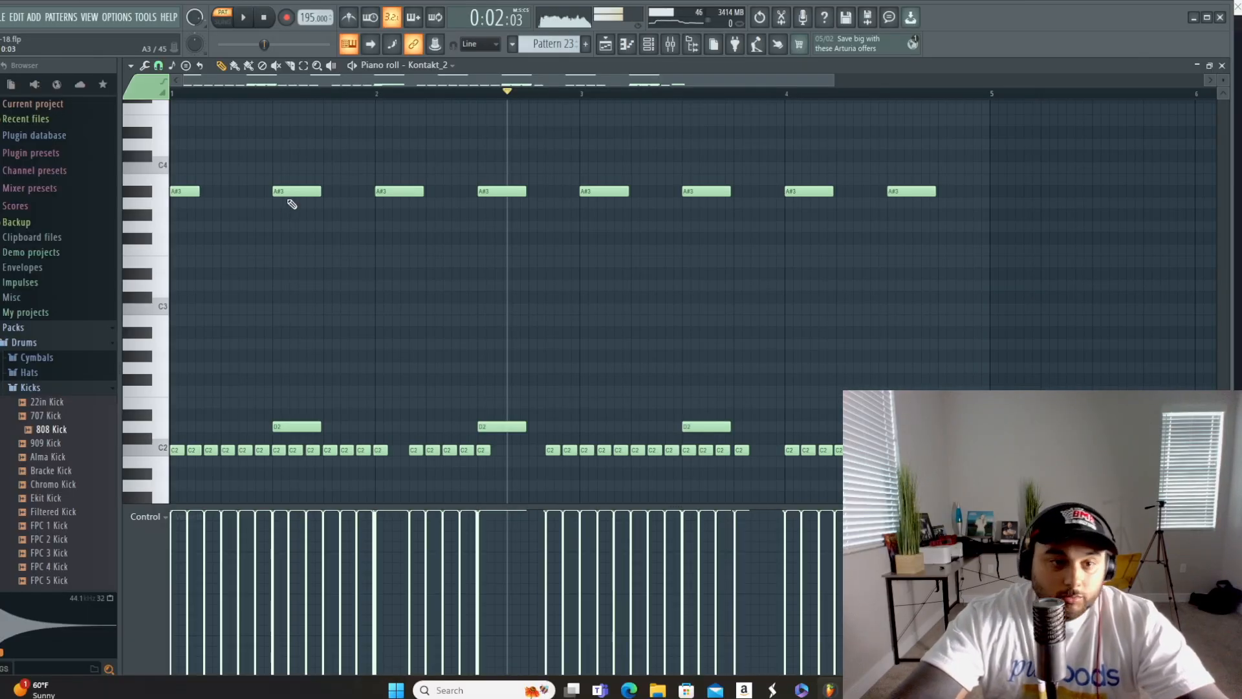
Step: Place short A#3 notes on all four beats of bar 1, select bar 1 as the playback range, and play it
left_click_drag(309, 191, 257, 195)
left_click(281, 191)
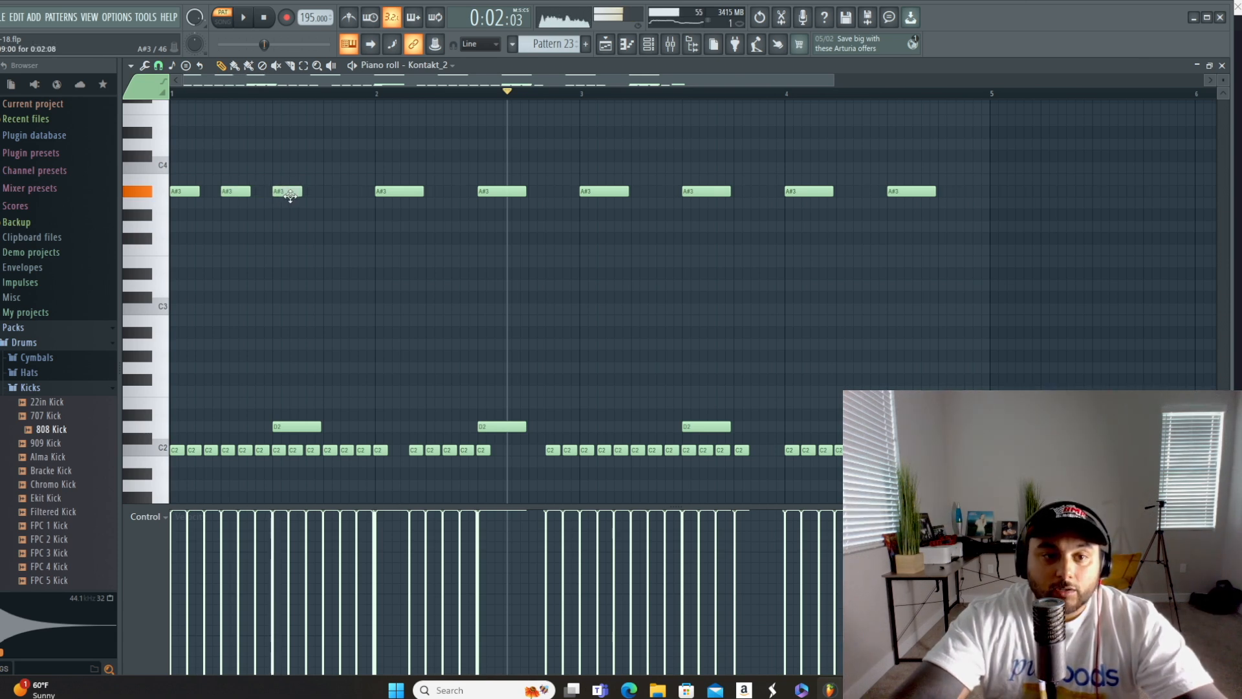
left_click(338, 191)
left_click_drag(382, 95, 171, 94)
left_click(244, 17)
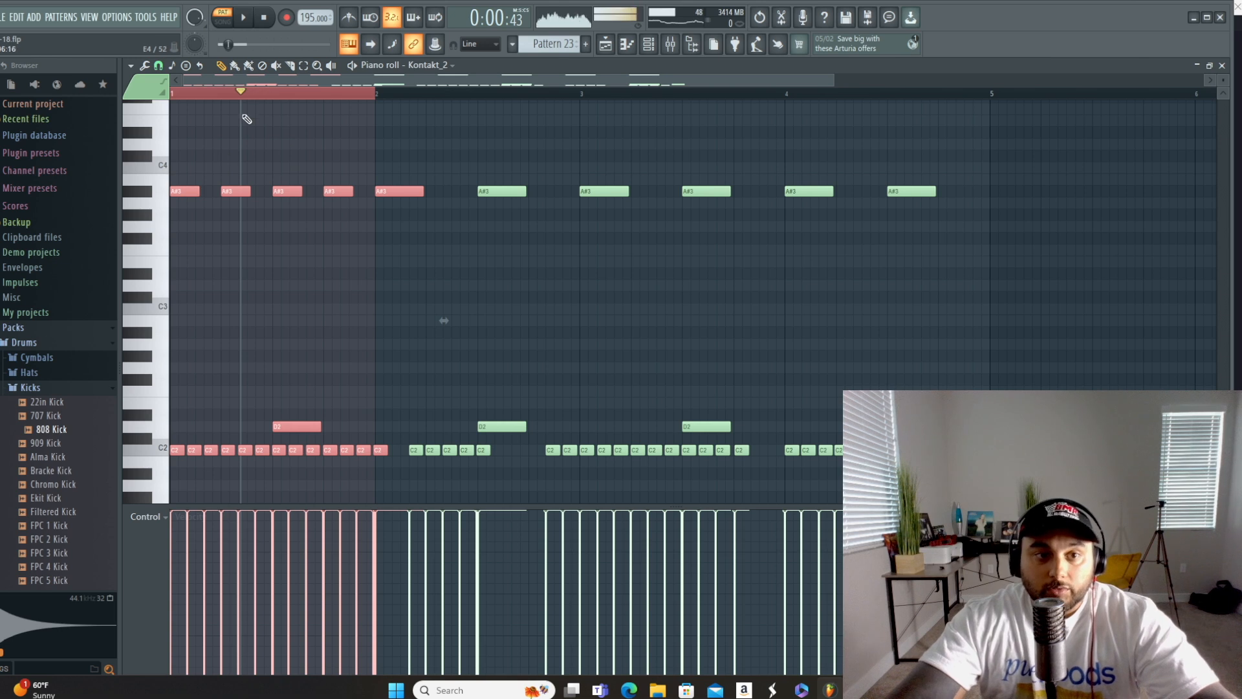
Step: Delete the A#3 notes on beats 2 and 4 of bar 1 and play the bar
right_click(237, 191)
right_click(337, 191)
left_click(245, 17)
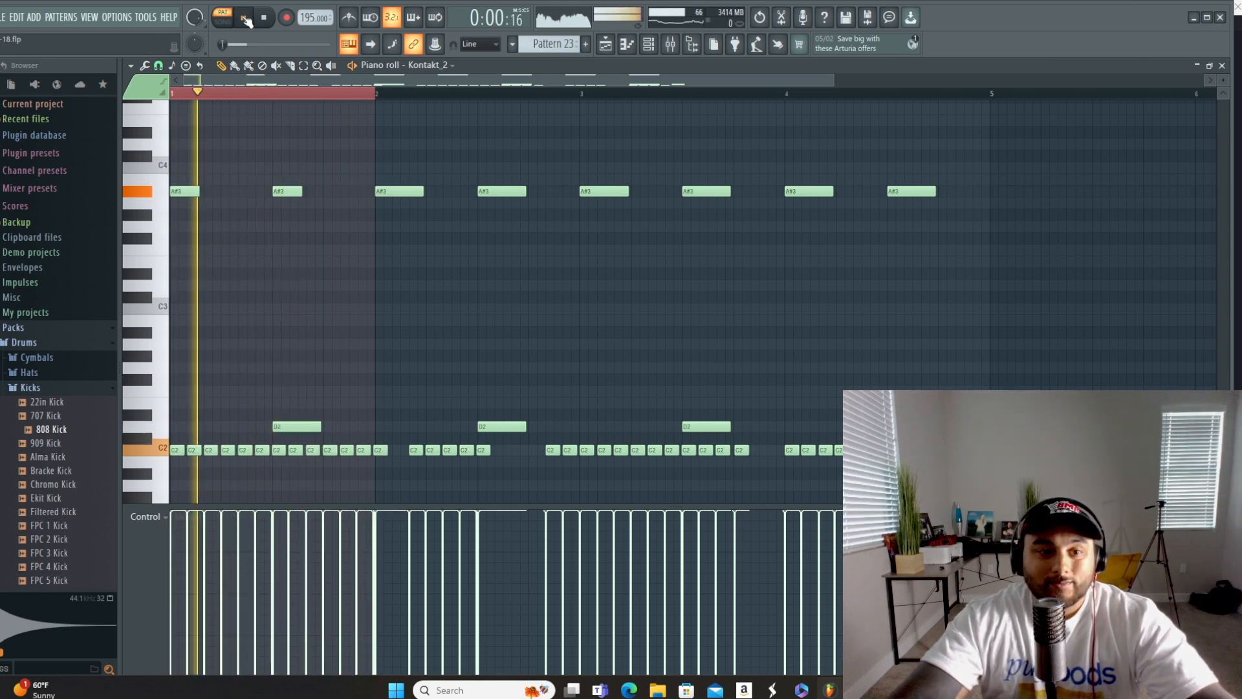
key("space")
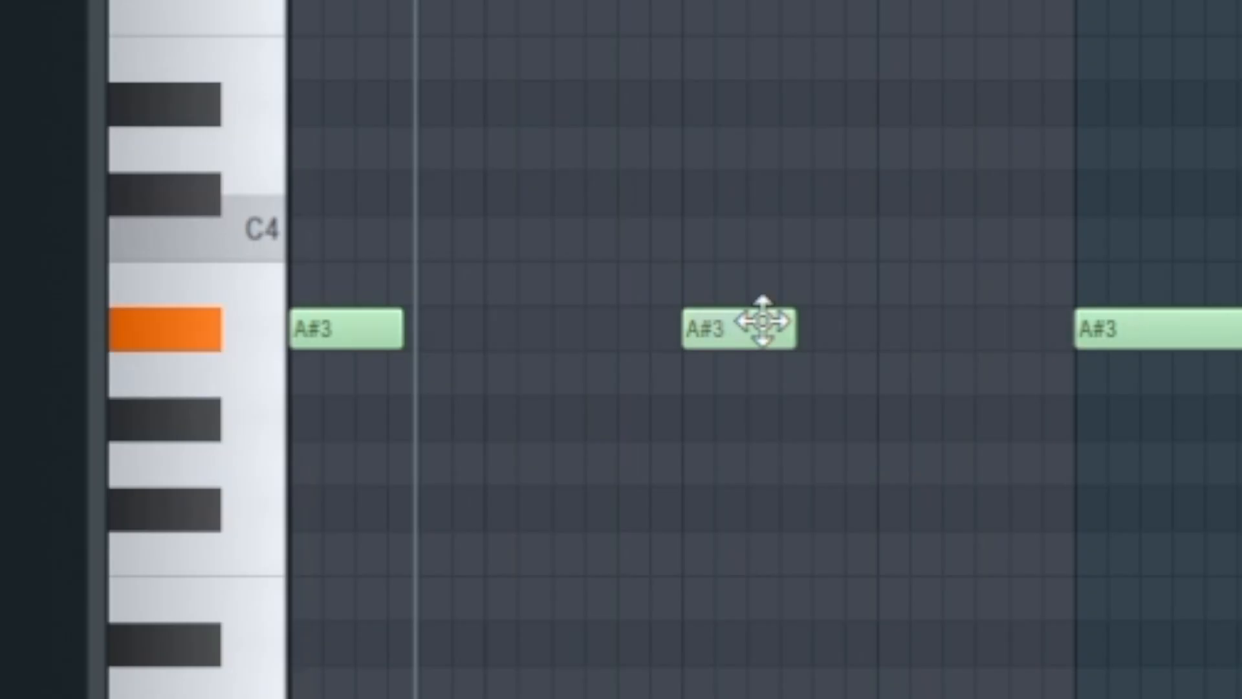
Step: Move bar 1's middle A#3 note earlier to step 7 and add another A#3 note on beat 4
left_click_drag(294, 190, 267, 186)
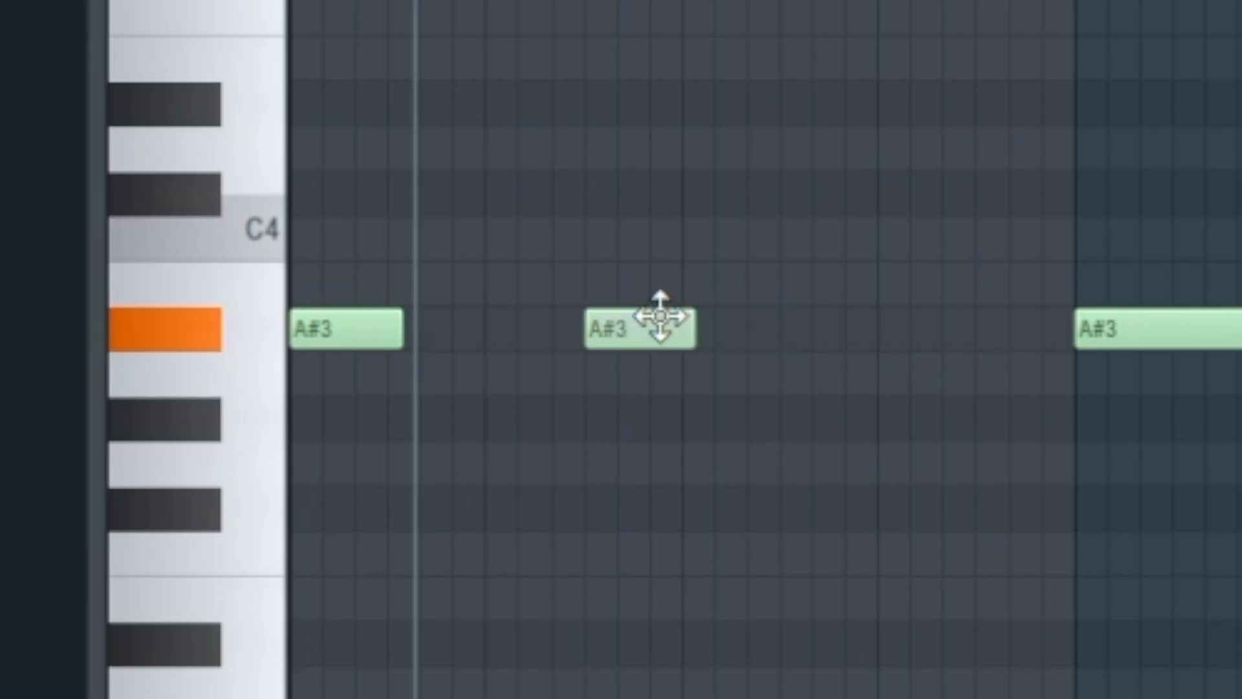
left_click(879, 335)
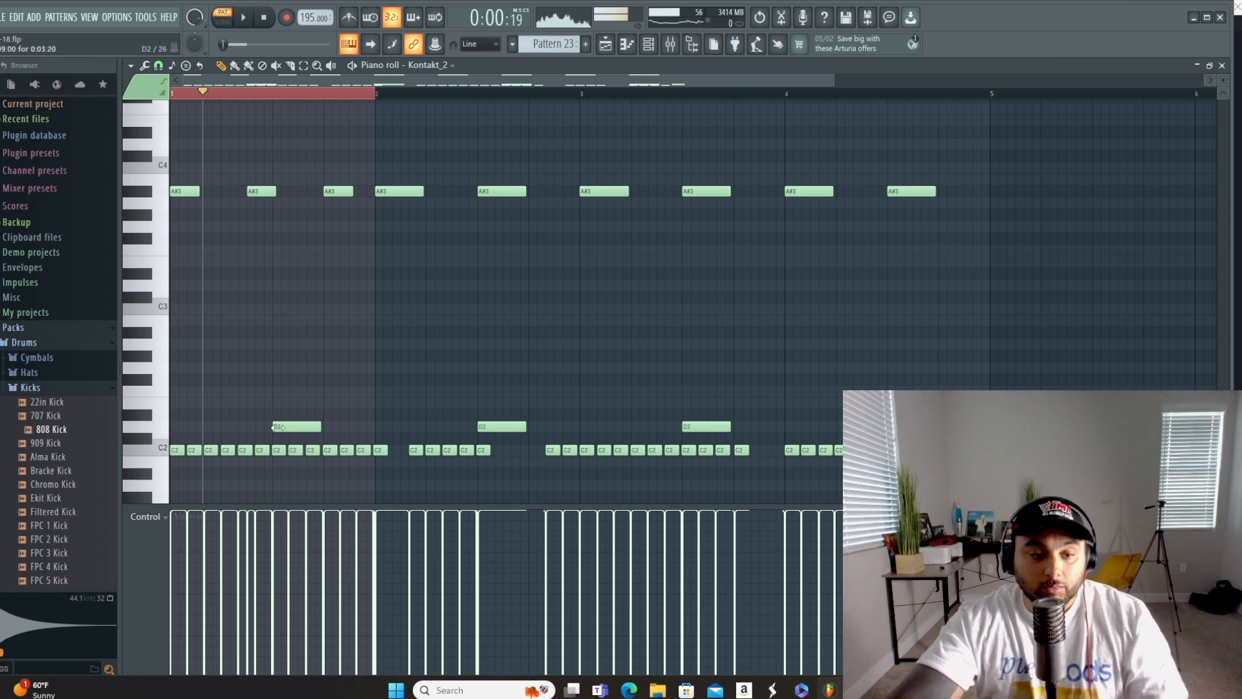
left_click_drag(937, 391, 302, 297)
left_click_drag(174, 180, 173, 176)
left_click(260, 192)
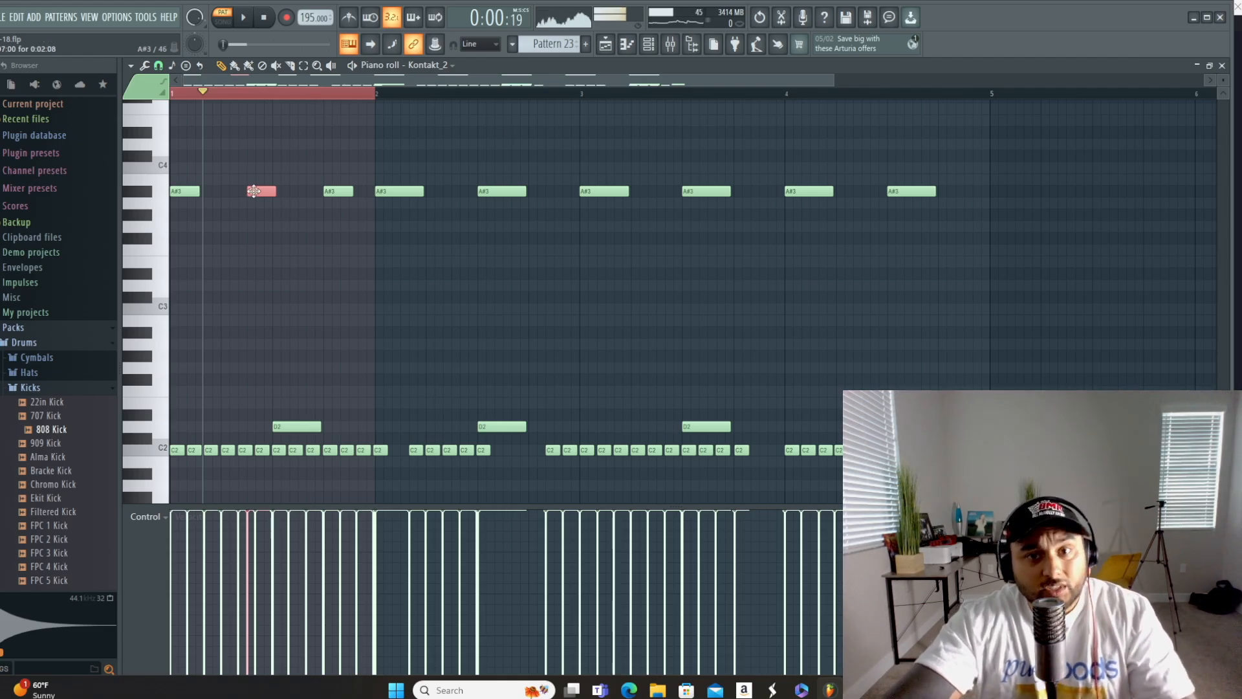
Step: Rework bar 1's A#3 notes into six short, evenly spaced notes across the whole bar
left_click_drag(262, 191, 249, 192)
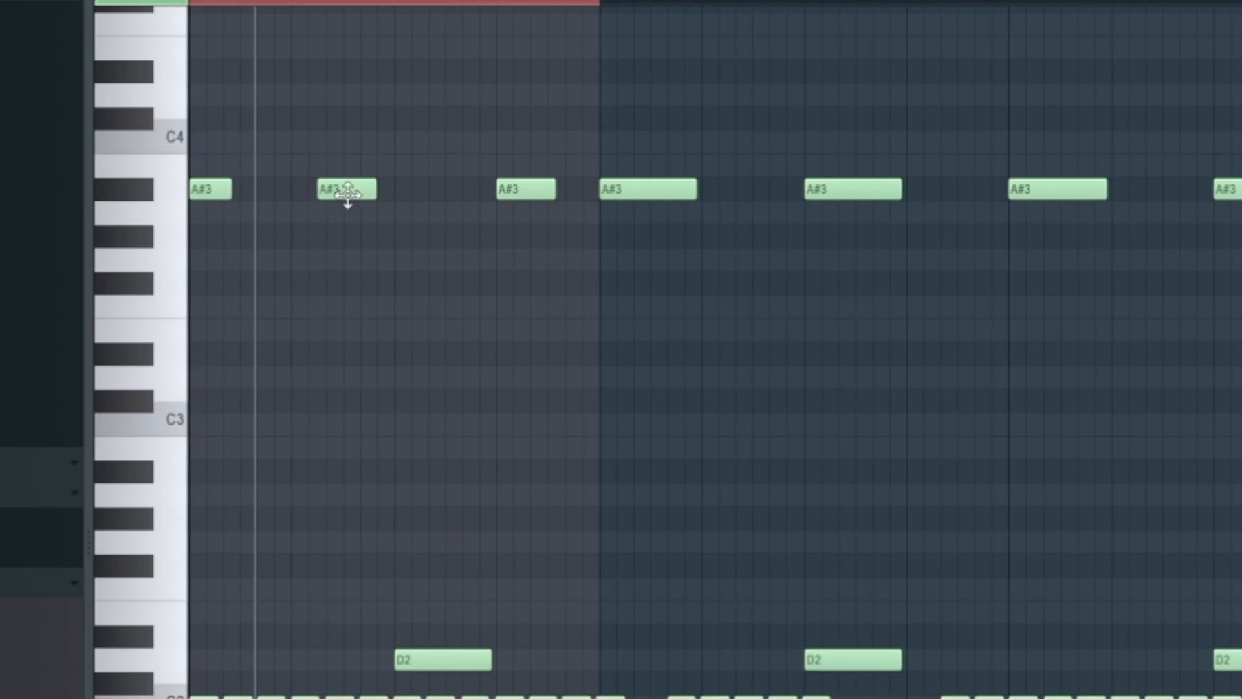
right_click(348, 194)
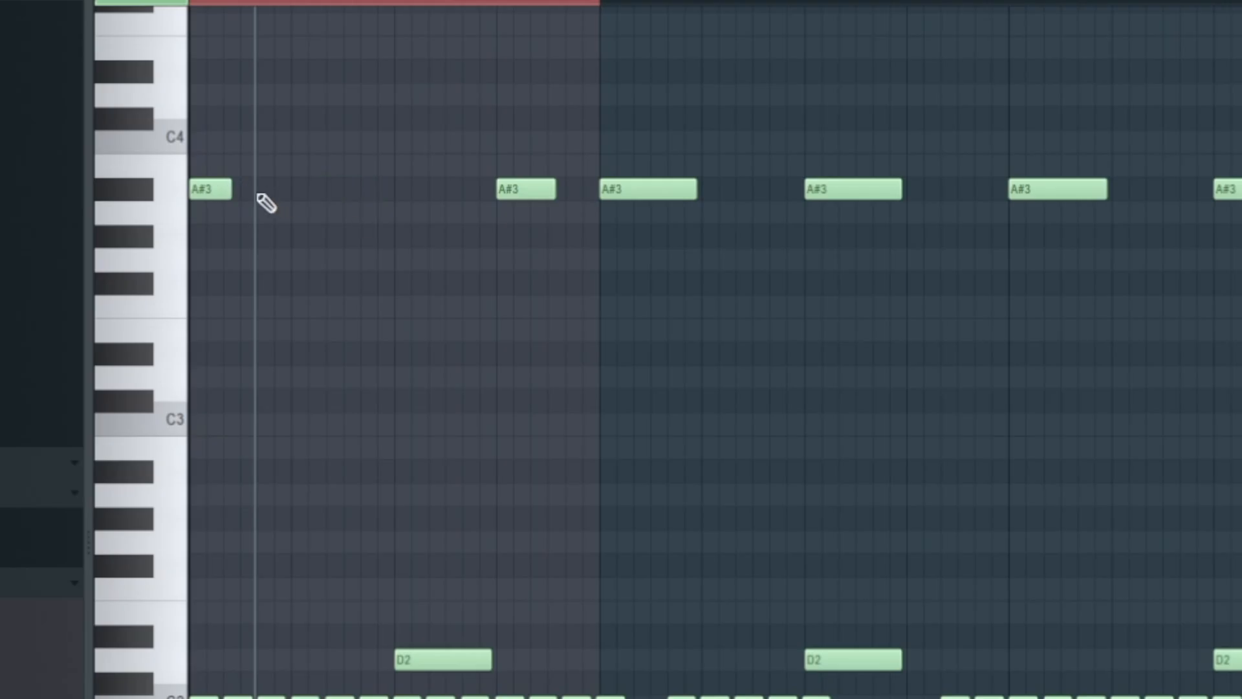
left_click(260, 189)
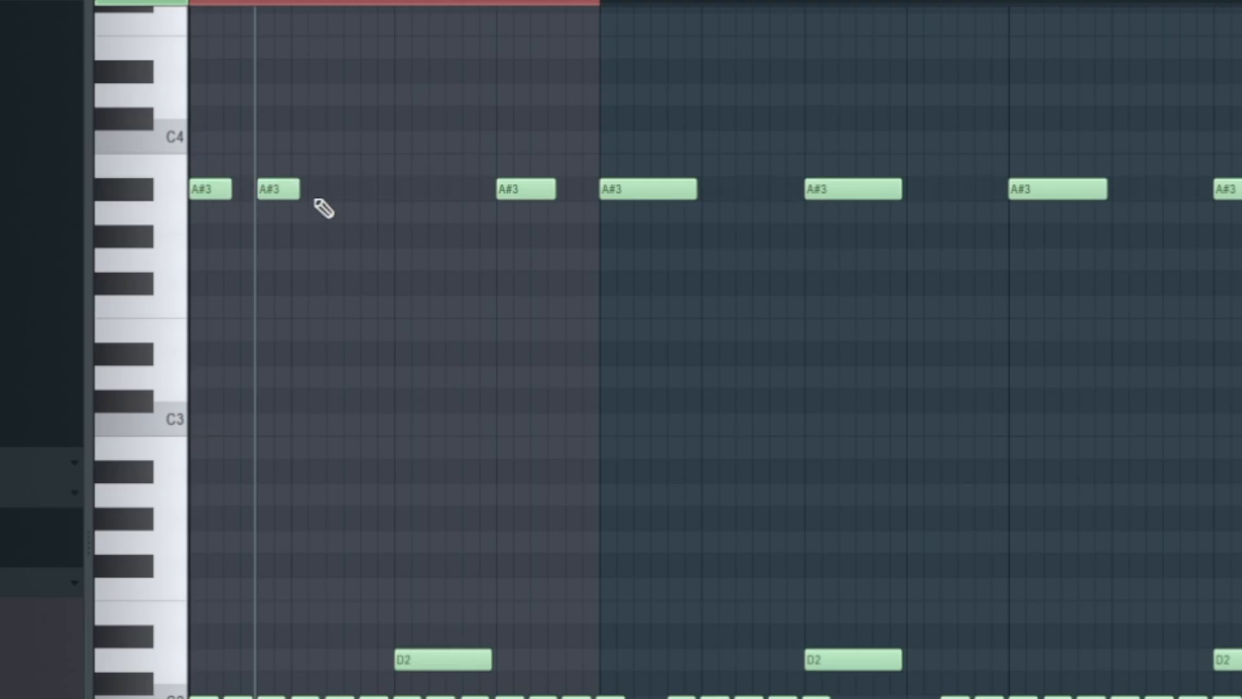
left_click(329, 190)
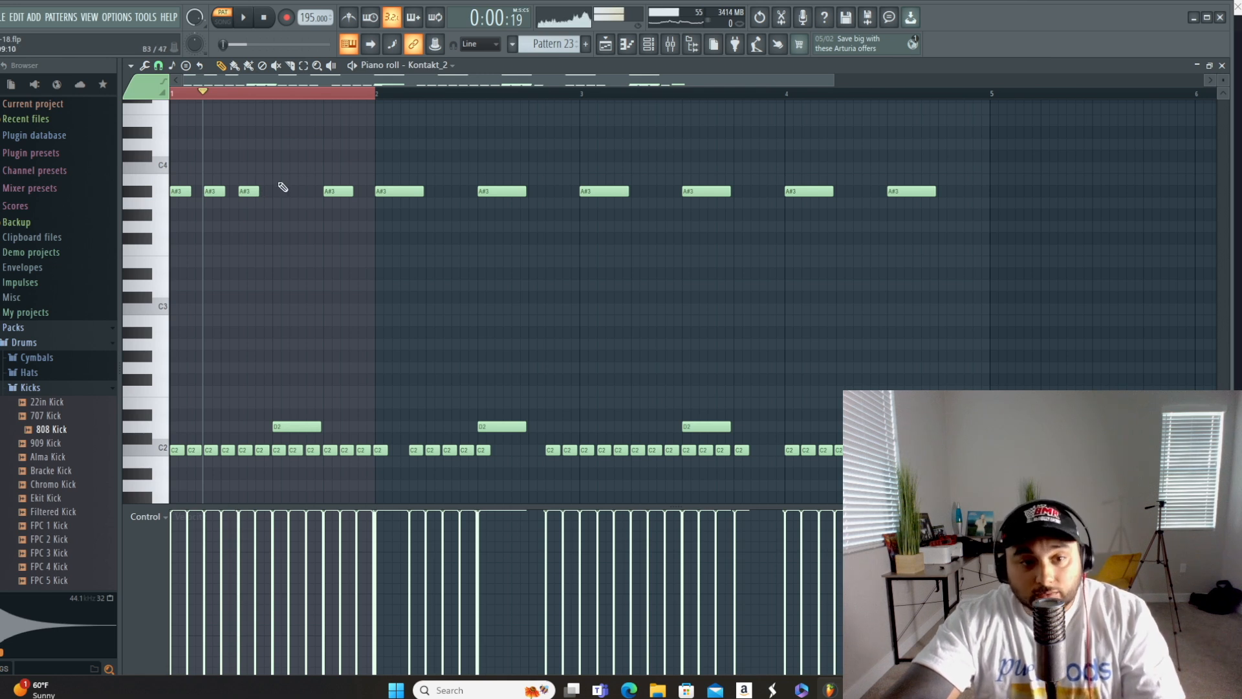
left_click(278, 192)
left_click(311, 193)
right_click(338, 193)
left_click(344, 192)
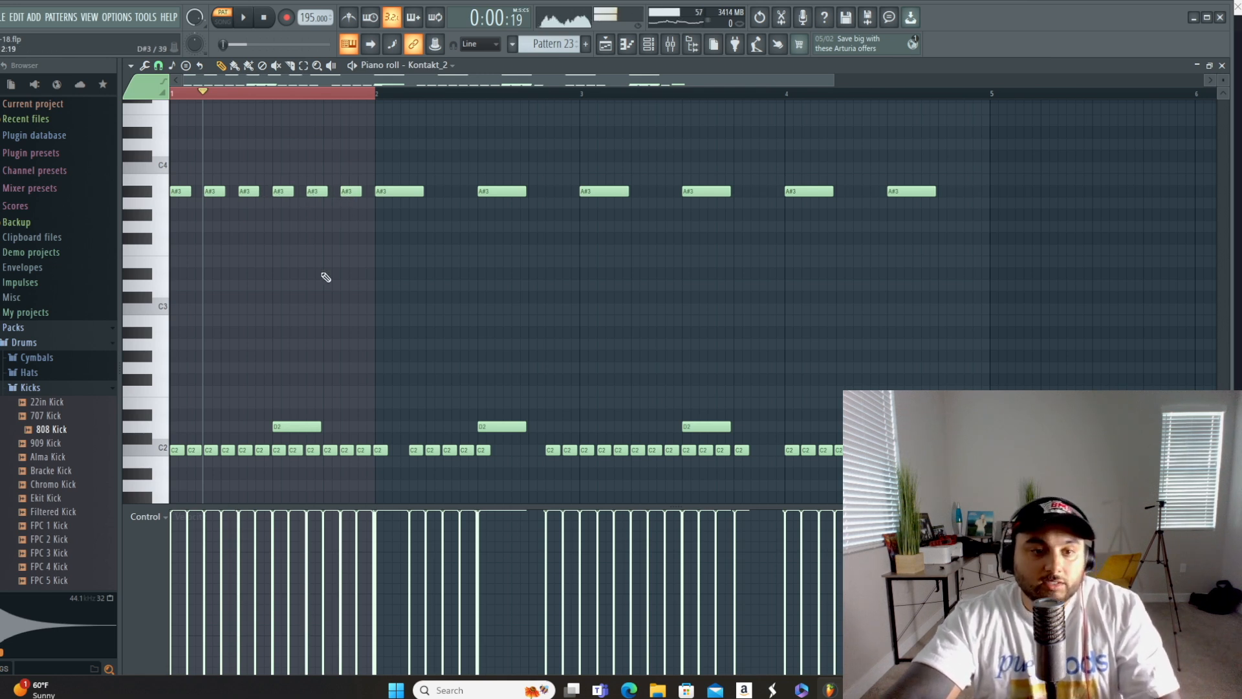
Step: Play bar 1, raise its six short A#3 notes to C#5, and stop playback
left_click(249, 17)
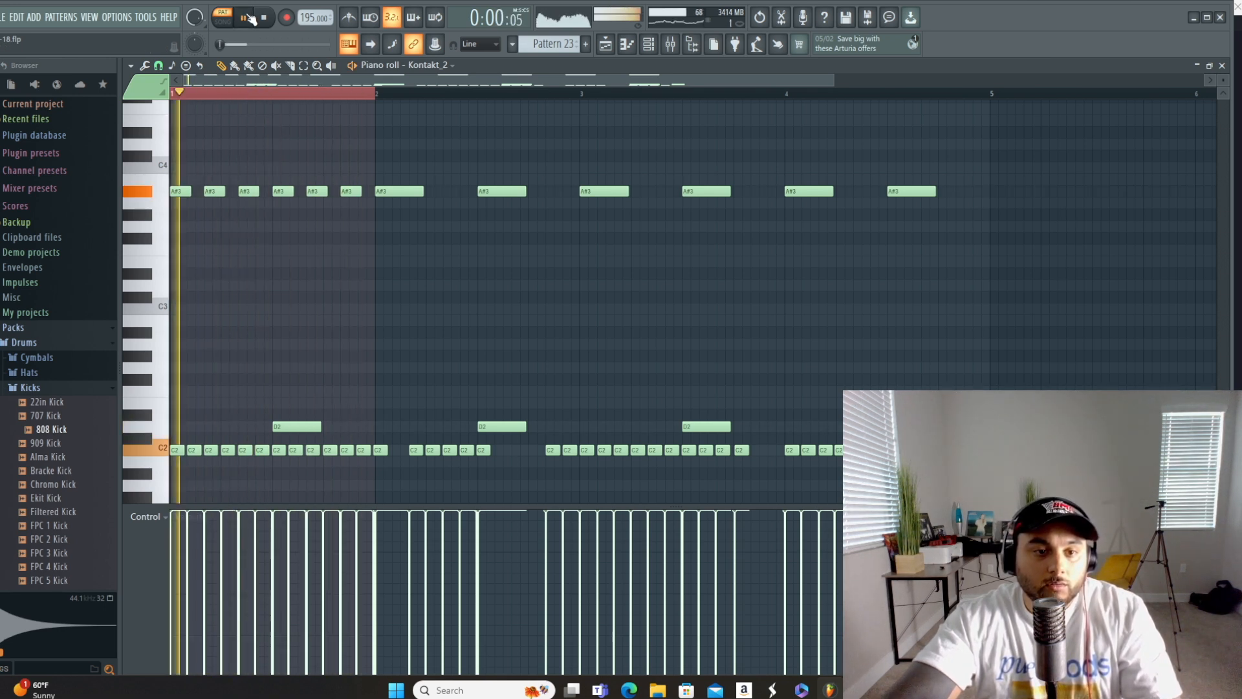
left_click_drag(358, 184, 194, 217)
scroll(193, 220, "up", 2)
left_click_drag(179, 262, 154, 182)
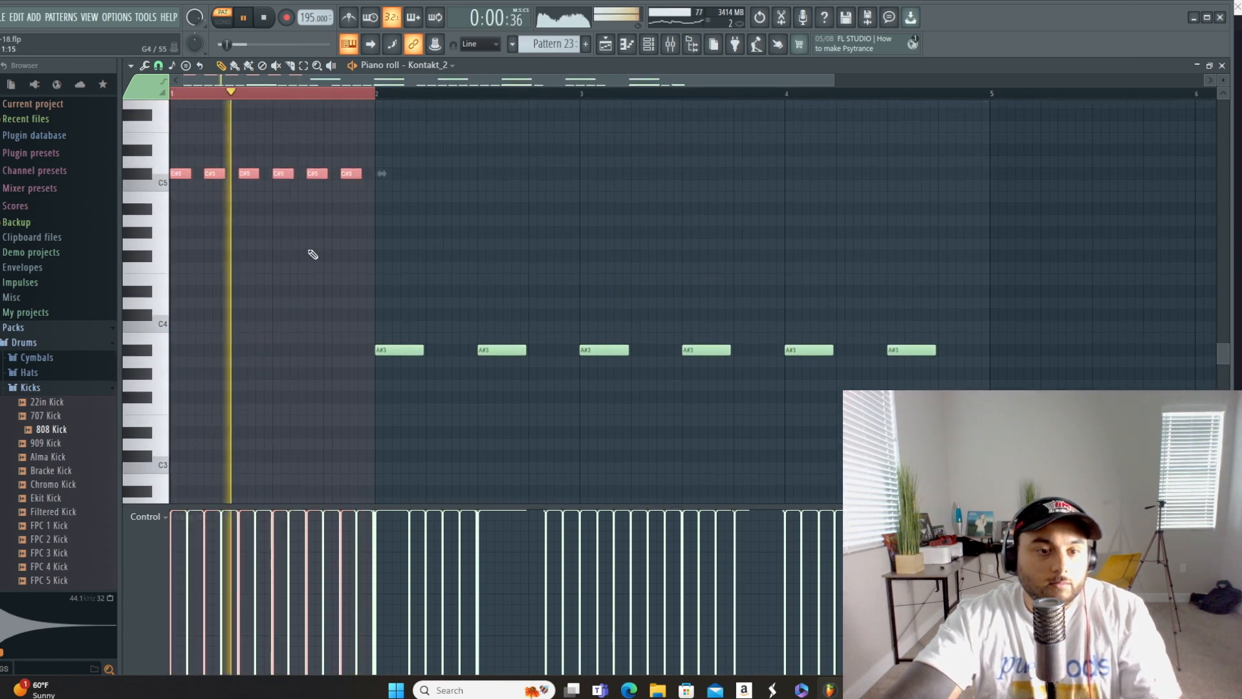
scroll(311, 255, "down", 4)
key("space")
scroll(301, 315, "up", 4)
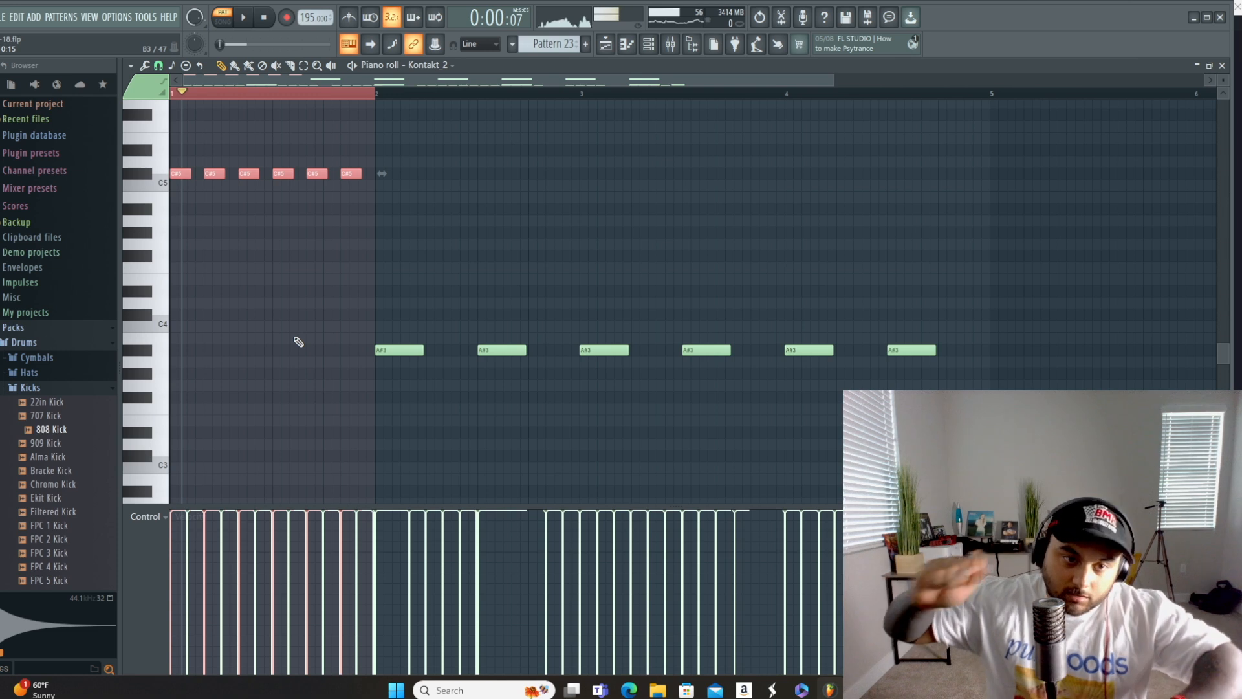
Step: Move bar 1's D2 note earlier so that it lines up with the third C#5 note
scroll(309, 366, "down", 1)
scroll(311, 368, "down", 2)
scroll(399, 344, "up", 2)
scroll(388, 339, "down", 1)
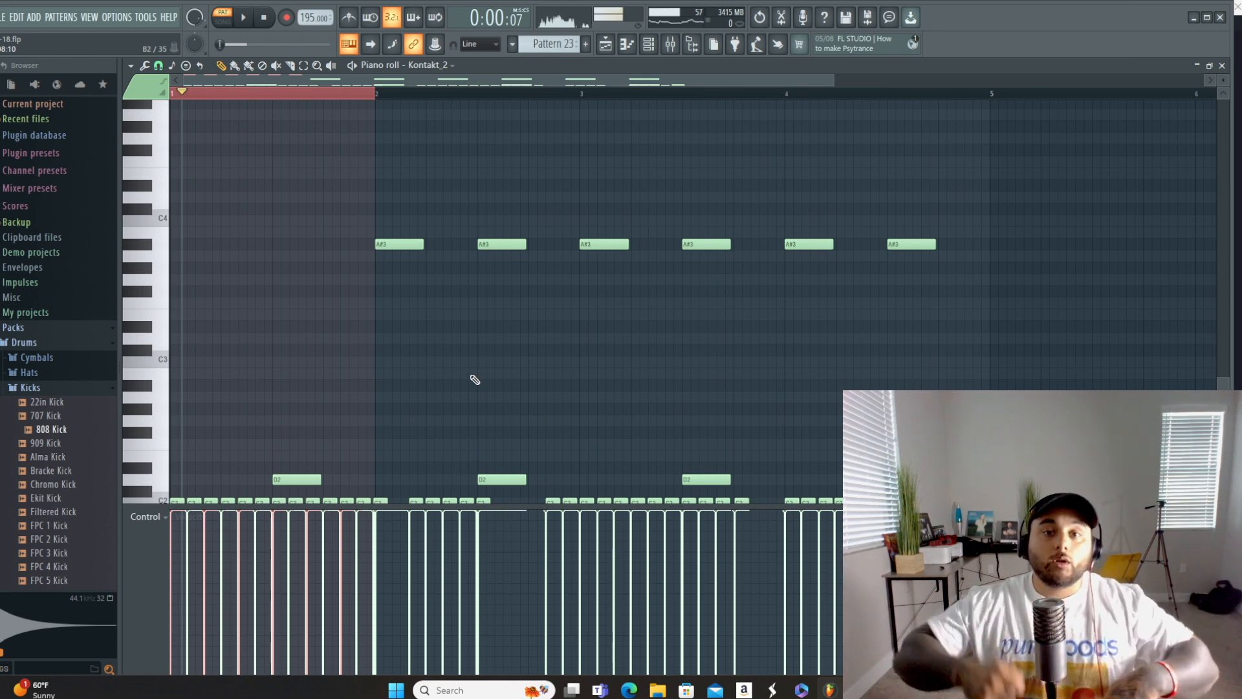
scroll(337, 194, "up", 2)
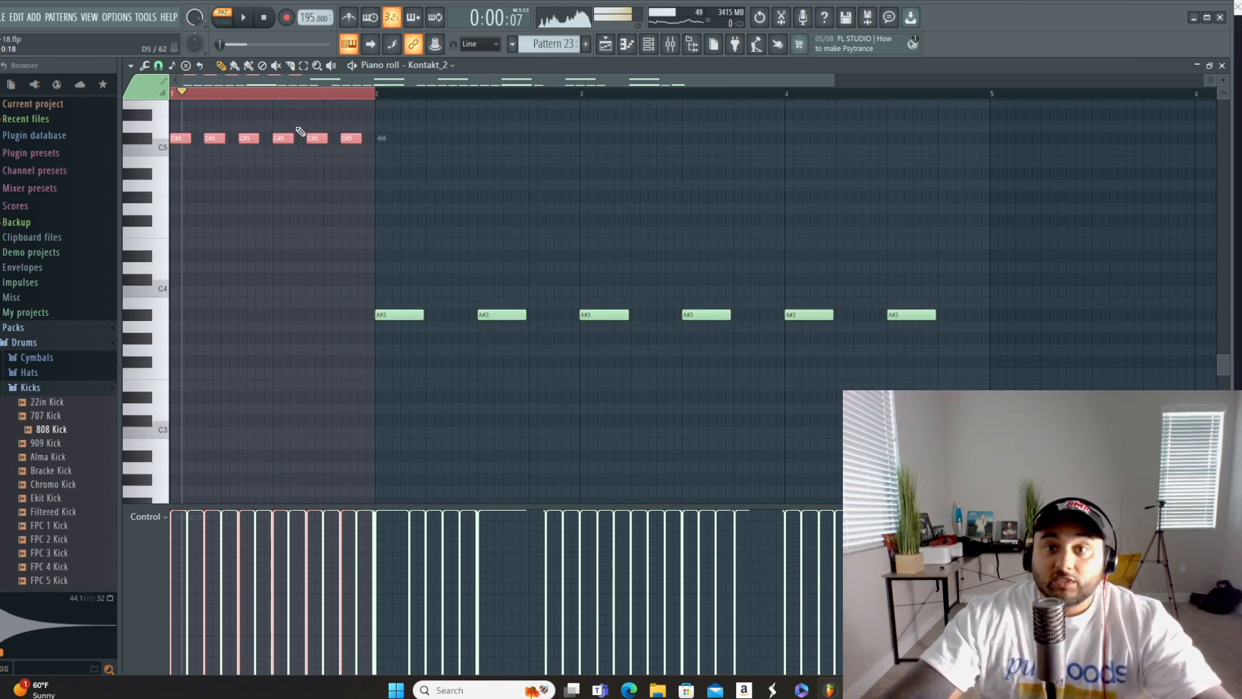
scroll(287, 320, "down", 3)
left_click_drag(289, 440, 253, 441)
scroll(291, 380, "up", 5)
scroll(292, 380, "down", 5)
scroll(210, 220, "up", 5)
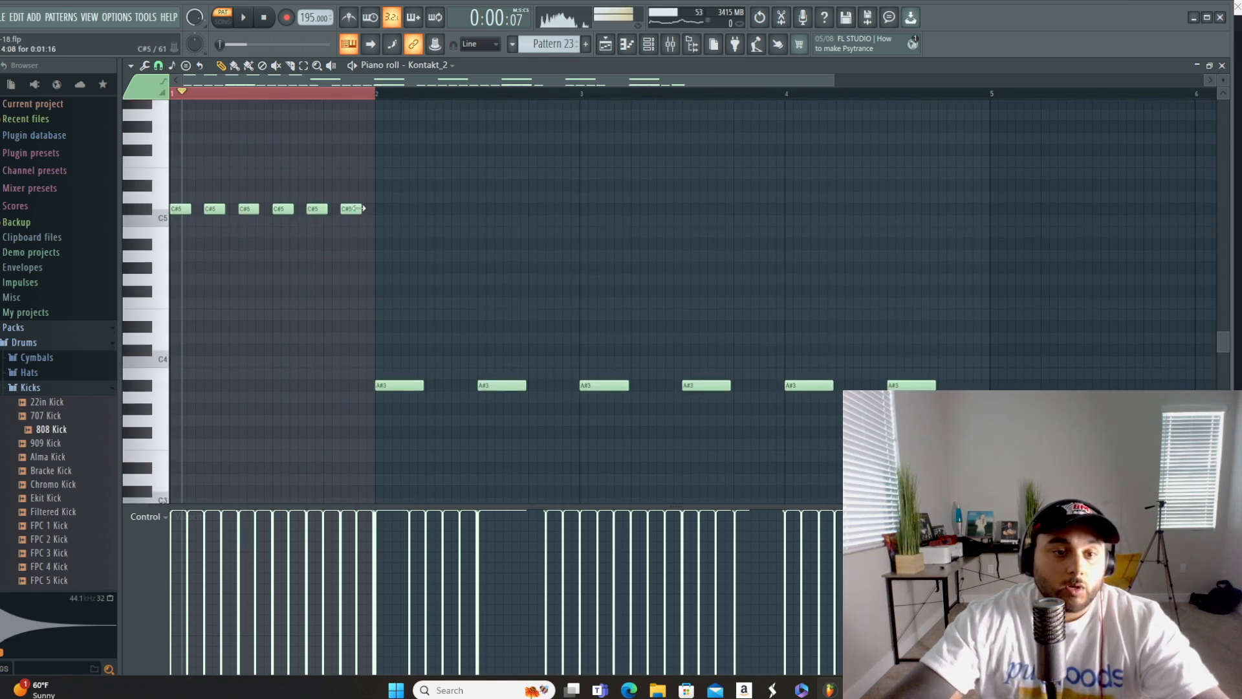
Step: Play the first two-thirds of bar 1, and play again with the range extended to bars 1 and 2
left_click(174, 94)
left_click_drag(188, 94, 306, 104)
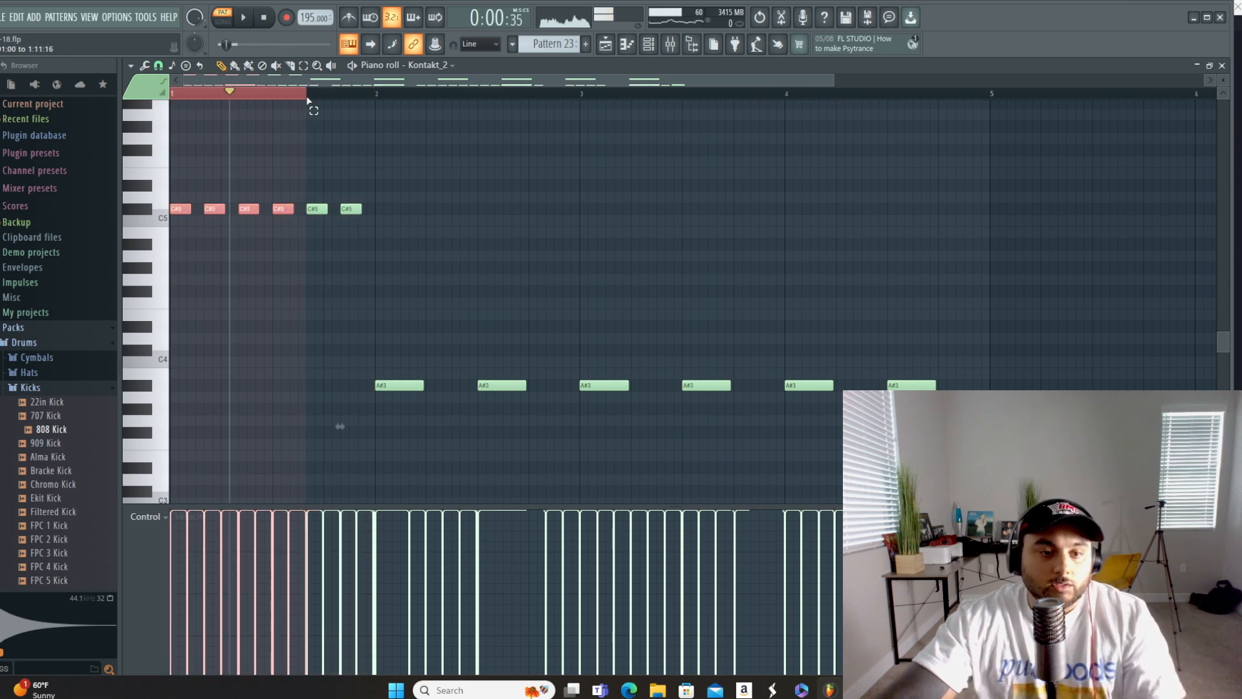
left_click(242, 18)
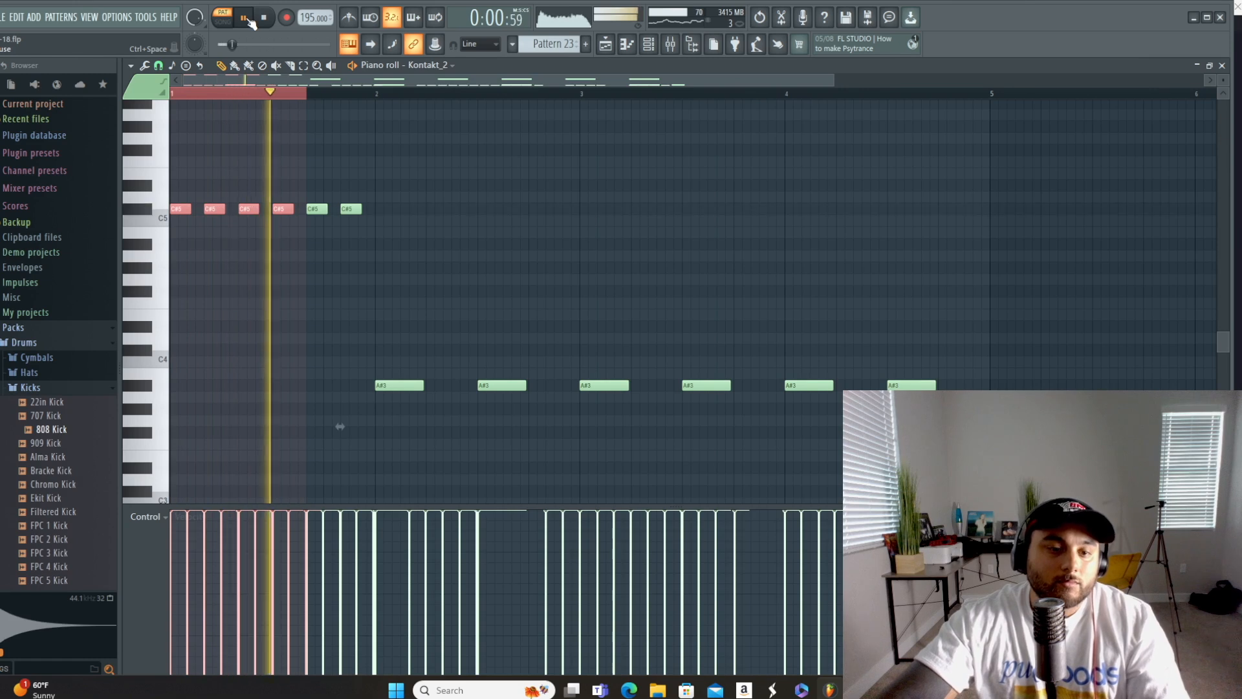
left_click_drag(443, 102, 582, 116)
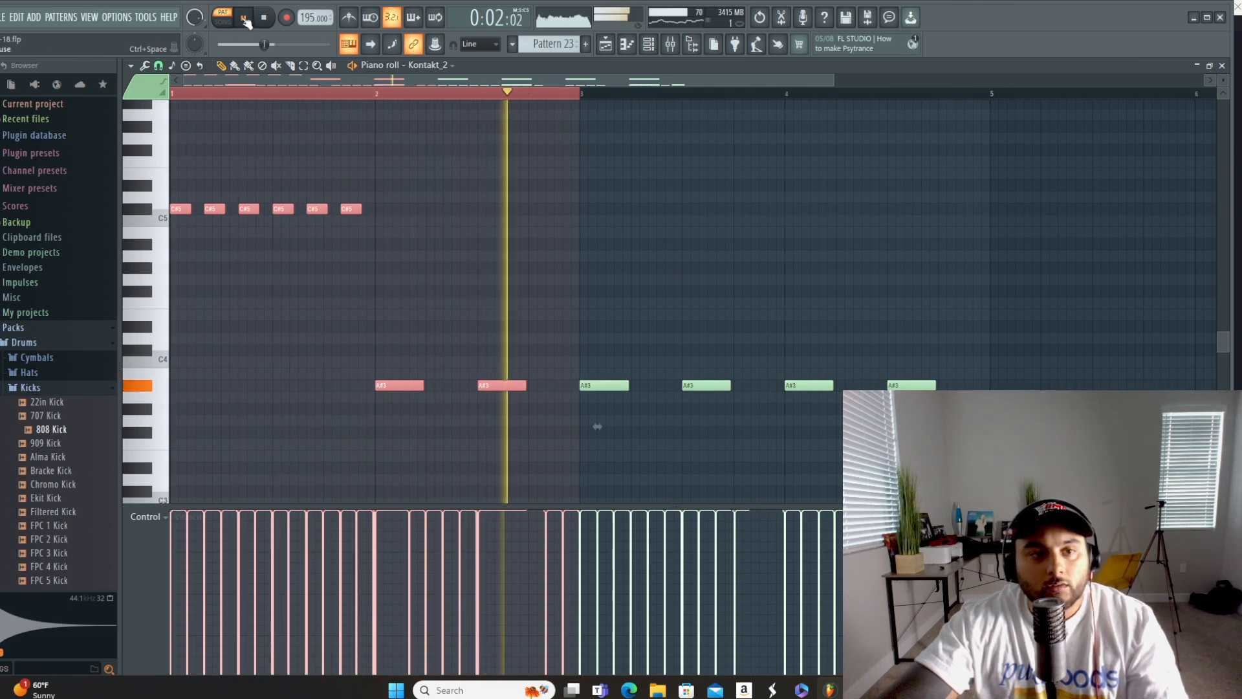
left_click(251, 21)
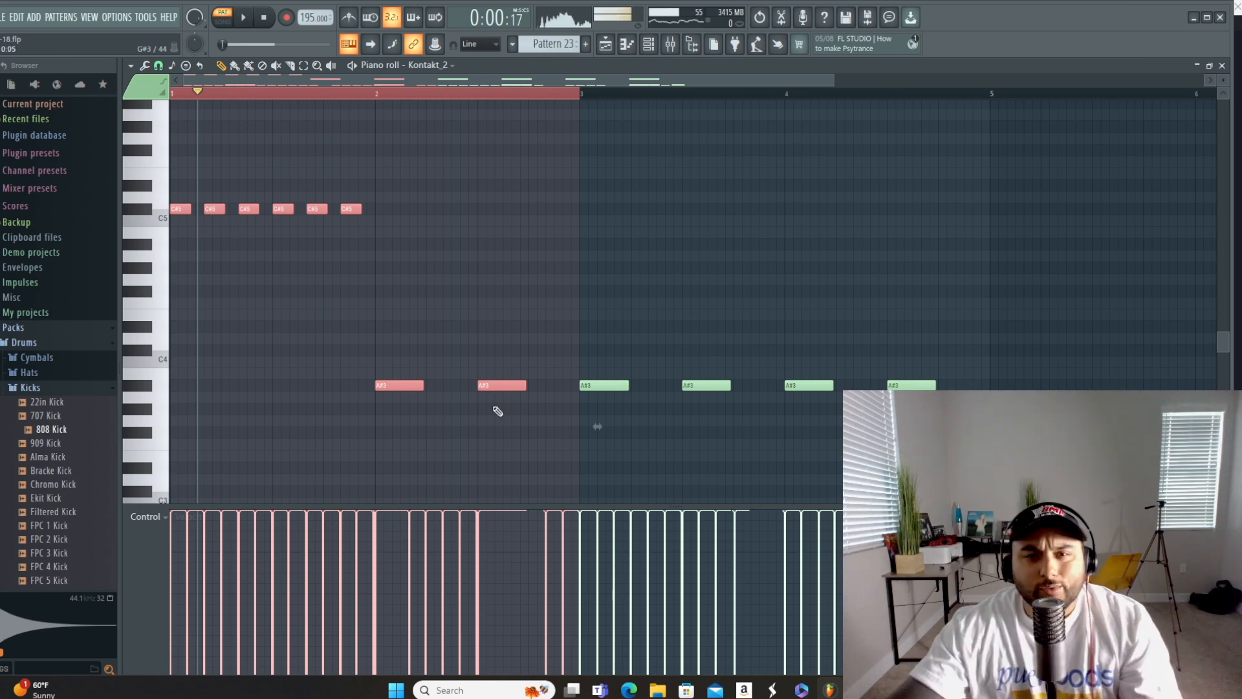
Step: Delete bar 2's two A#3 notes and every second C#5 note in bar 1
scroll(433, 256, "down", 5)
scroll(411, 256, "down", 2)
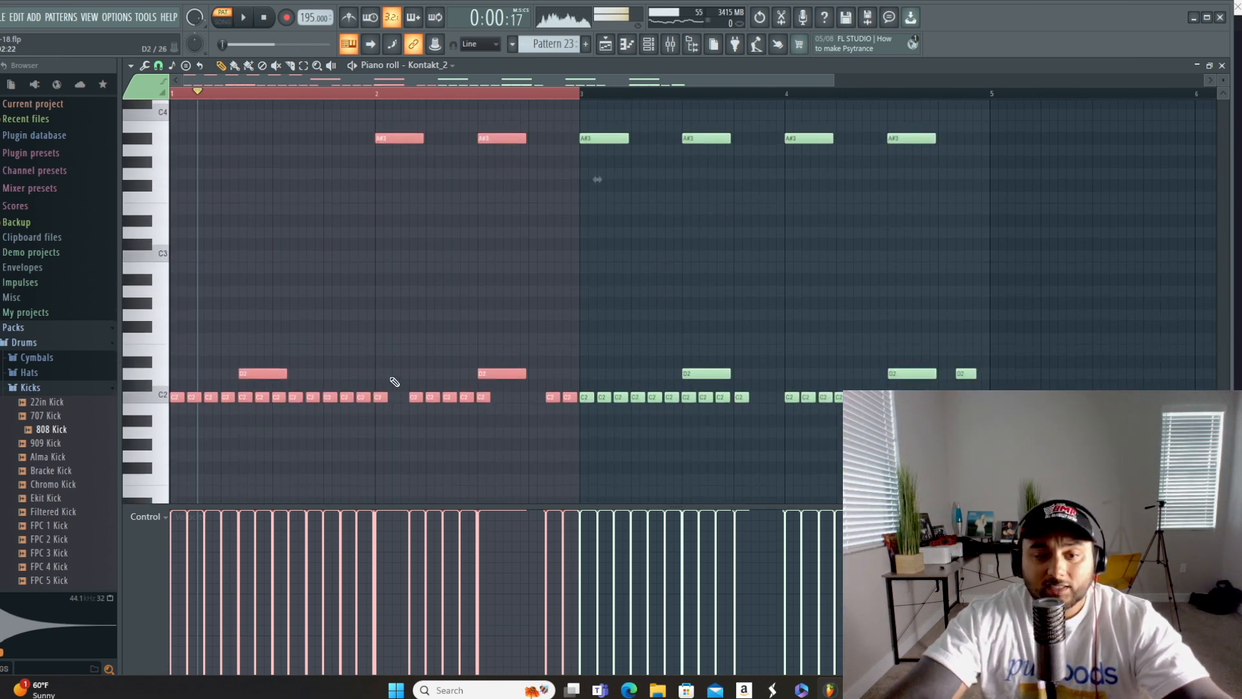
scroll(427, 311, "up", 6)
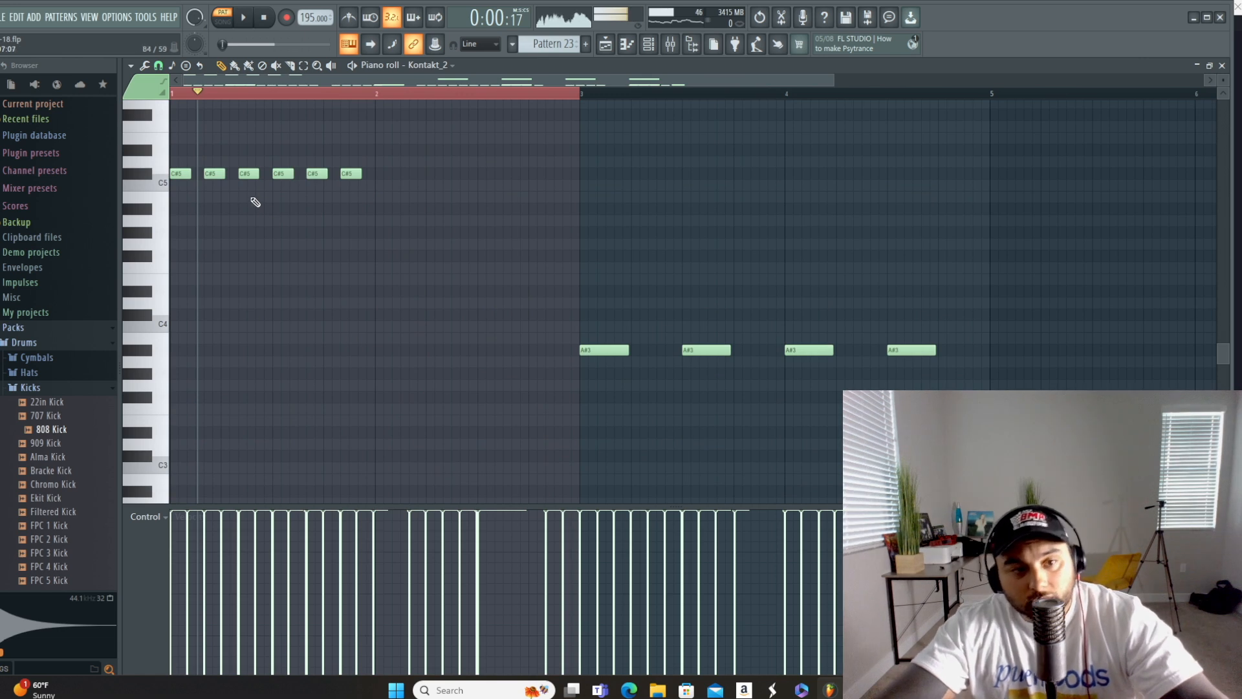
right_click(283, 173)
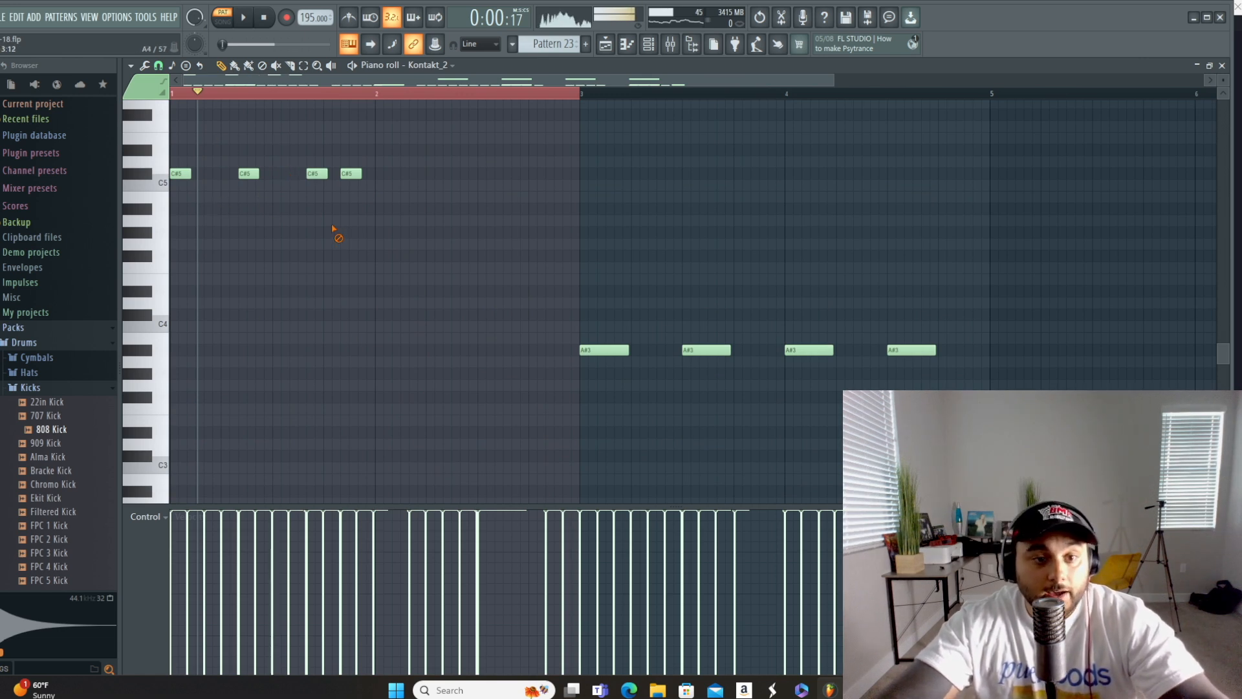
right_click(351, 173)
scroll(214, 216, "down", 6)
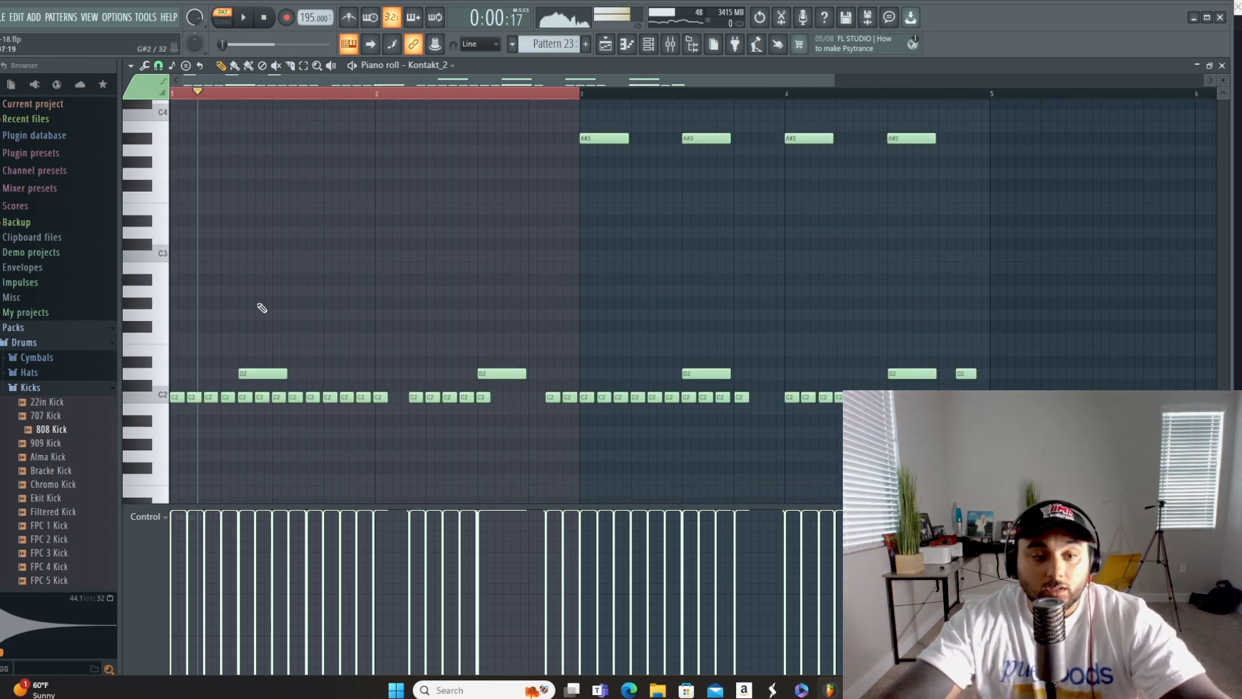
Step: Repeat bar 1's three short cymbal notes in bar 2 at the same spacing and move all six to A#3
scroll(260, 316, "up", 7)
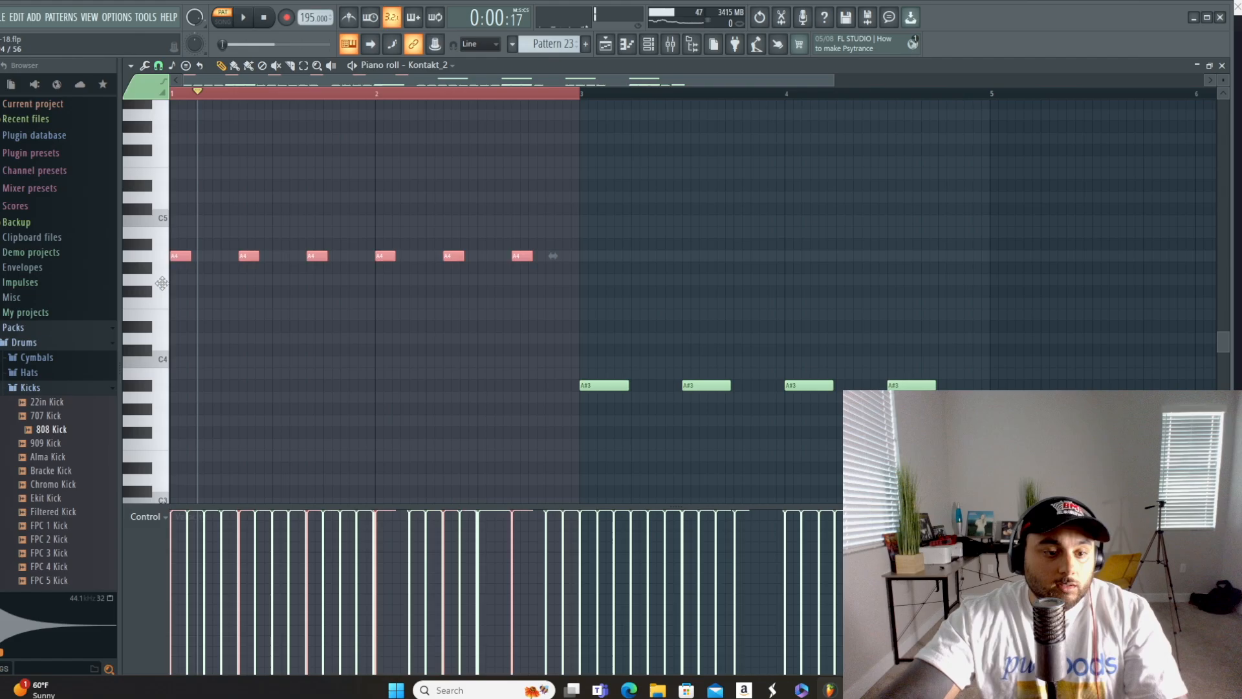
left_click_drag(162, 283, 153, 394)
scroll(361, 413, "down", 5)
Step: Place bar 1's D2 note under the third A#3 note, add a D2 at the start of bar 3, and delete bar 2's D2
left_click(335, 443)
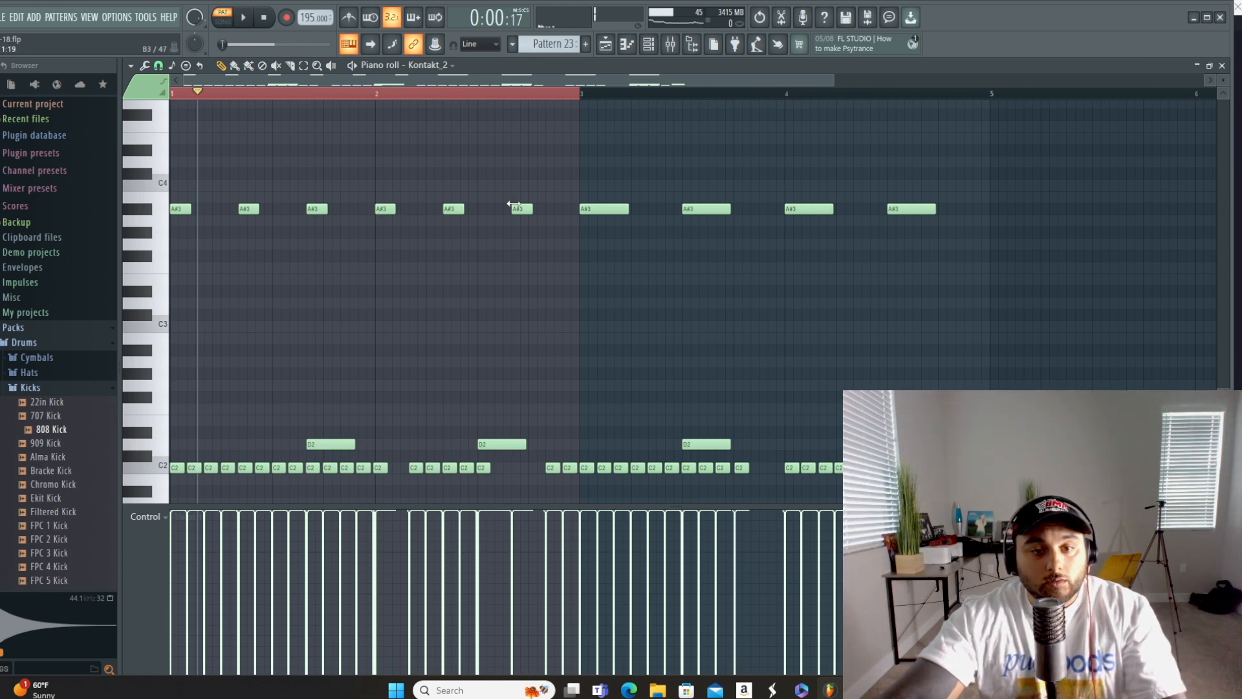
left_click(586, 446)
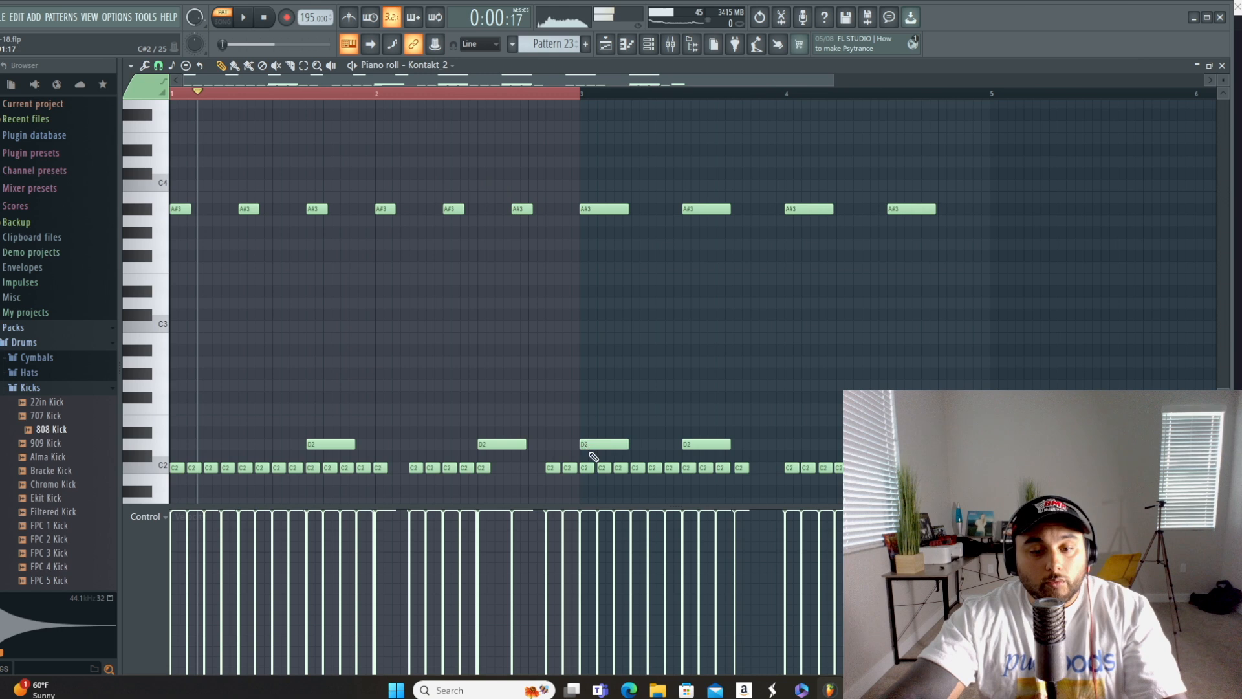
right_click(500, 443)
Step: Space three A#3 notes evenly across bar 3 and delete the D2 note in the middle of that bar
left_click_drag(712, 209, 749, 210)
left_click(742, 209)
right_click(706, 444)
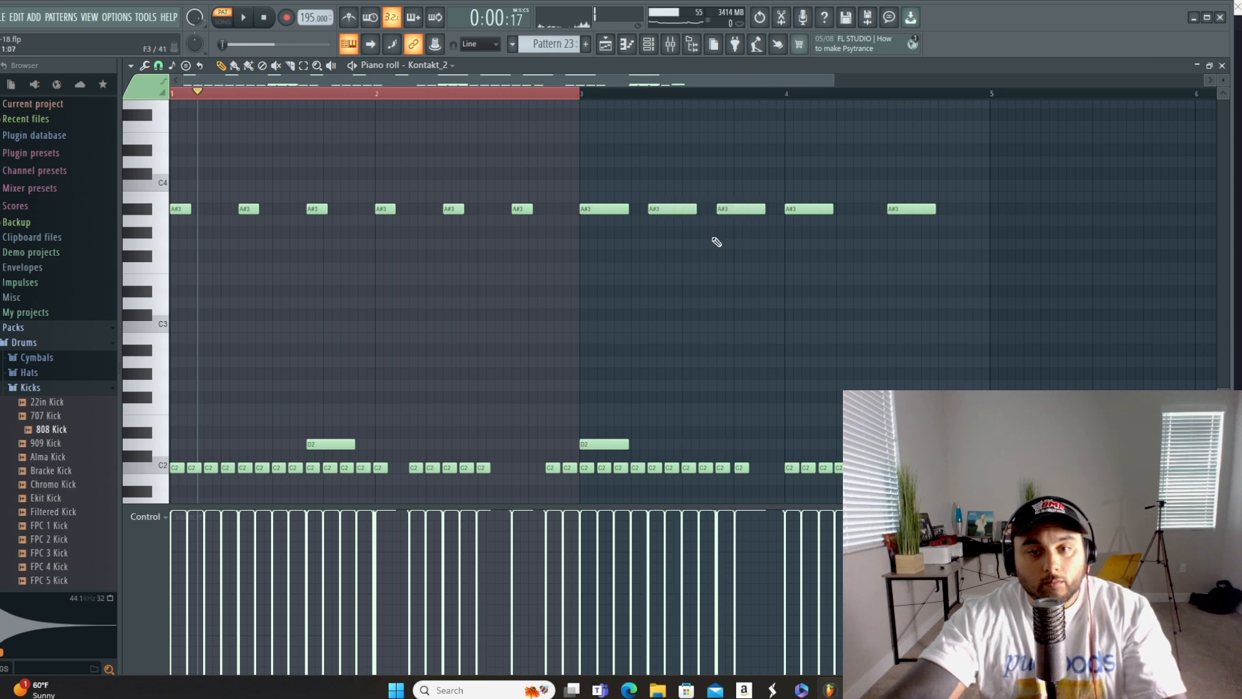
Step: Replace bar 4's A#3 notes with three evenly spaced ones and play bars 1 to 4
right_click(906, 209)
right_click(809, 209)
left_click(798, 210)
left_click(864, 210)
left_click(924, 209)
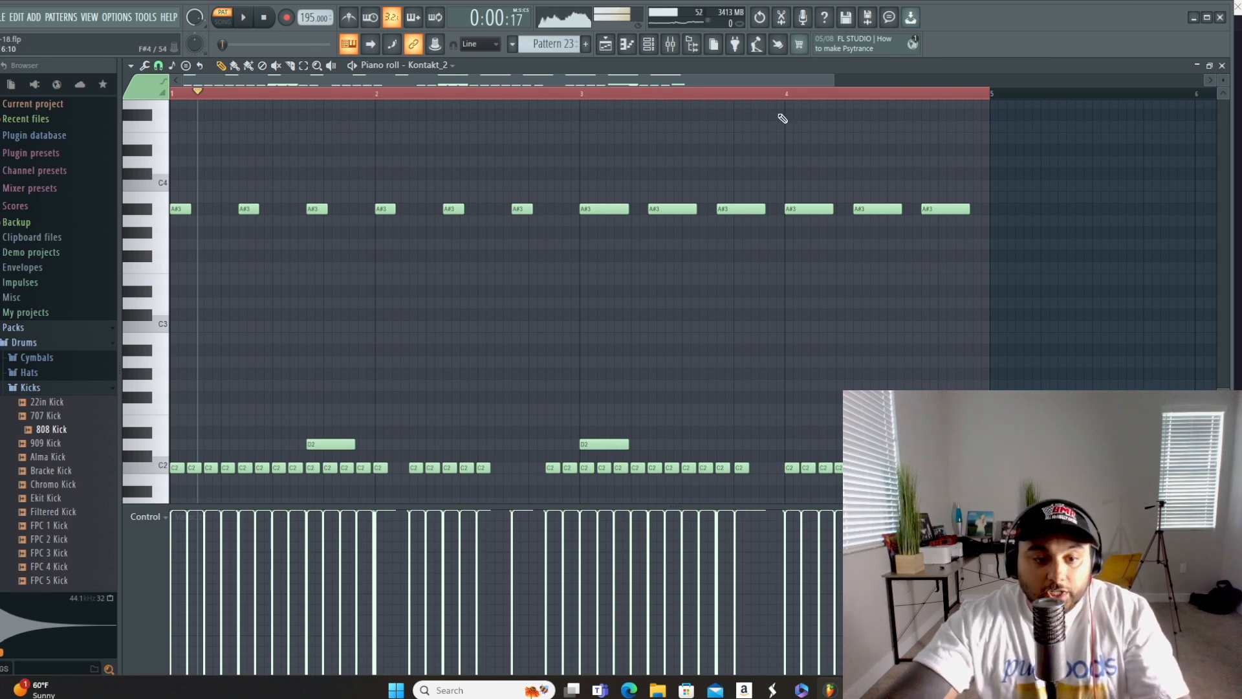
left_click(245, 18)
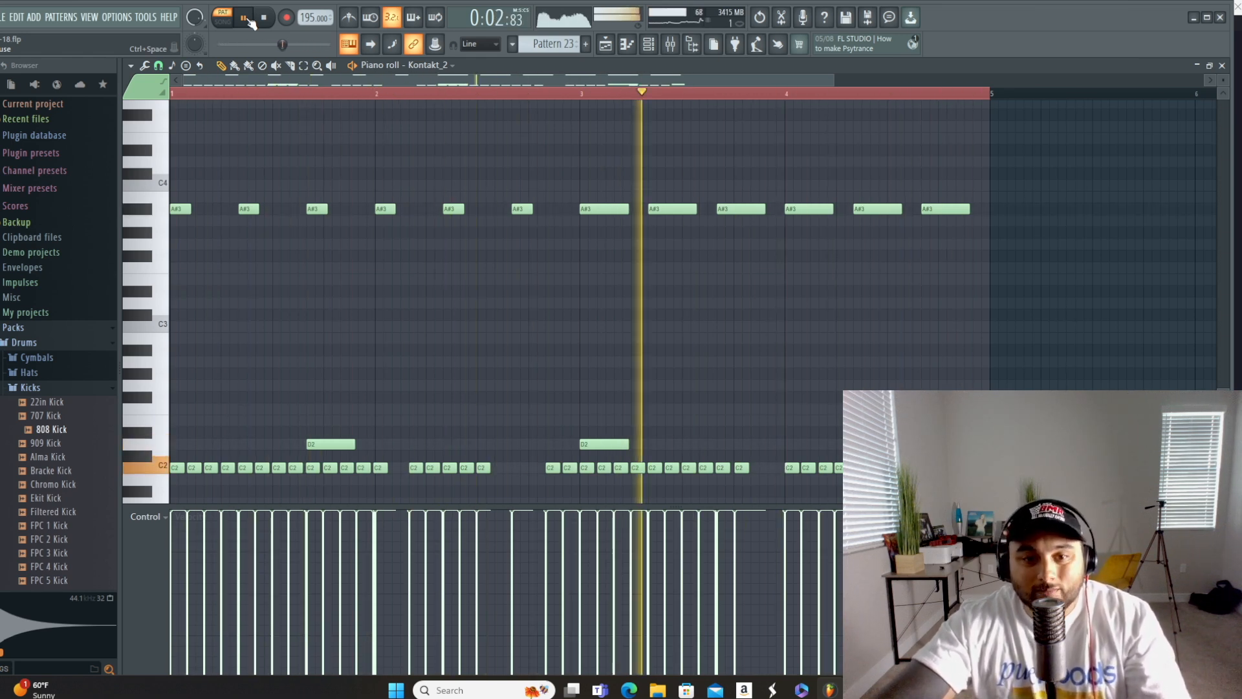
left_click(248, 20)
Step: Respace bars 3 and 4 to two A#3 notes per bar, play the pattern, and add a D2 at the start of bar 4
left_click_drag(666, 208, 701, 208)
right_click(748, 209)
right_click(879, 209)
left_click_drag(952, 209, 920, 209)
key("space")
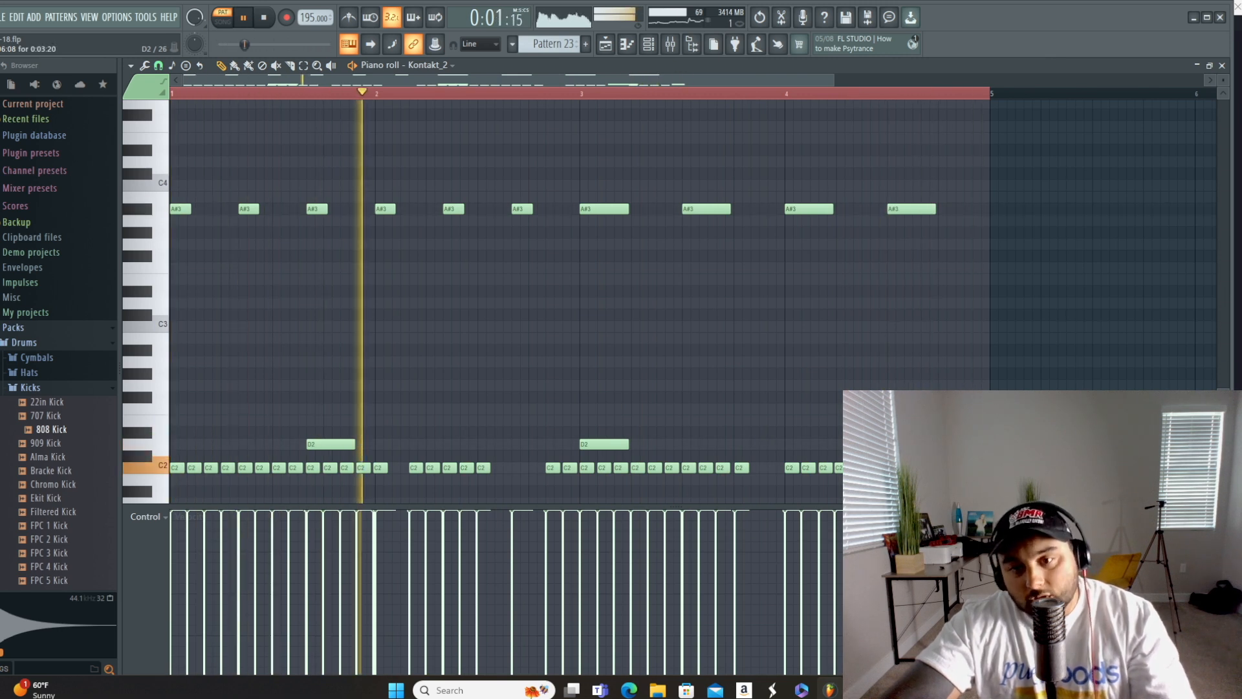
left_click(805, 445)
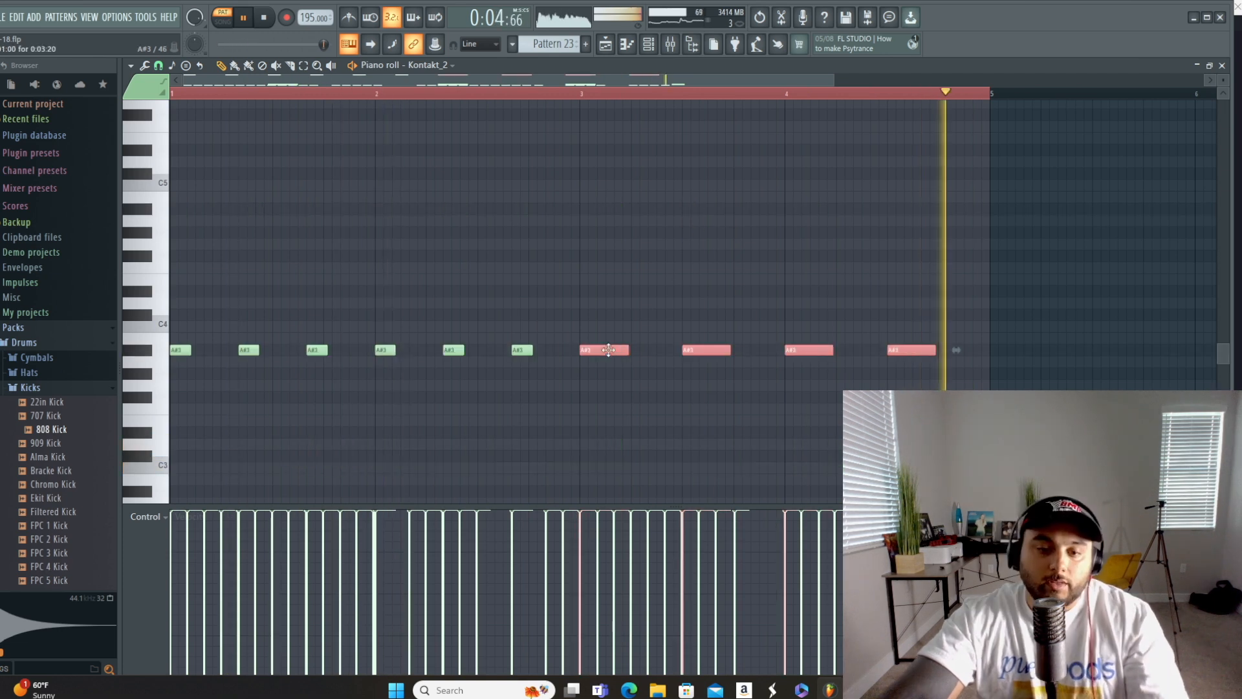
Step: Raise the four A#3 notes in bars 3 and 4 to F5 and play the riff in song mode from the playlist
mouse_move(610, 350)
left_mouse_down()
mouse_move(616, 73)
mouse_move(611, 340)
mouse_move(610, 239)
left_mouse_up()
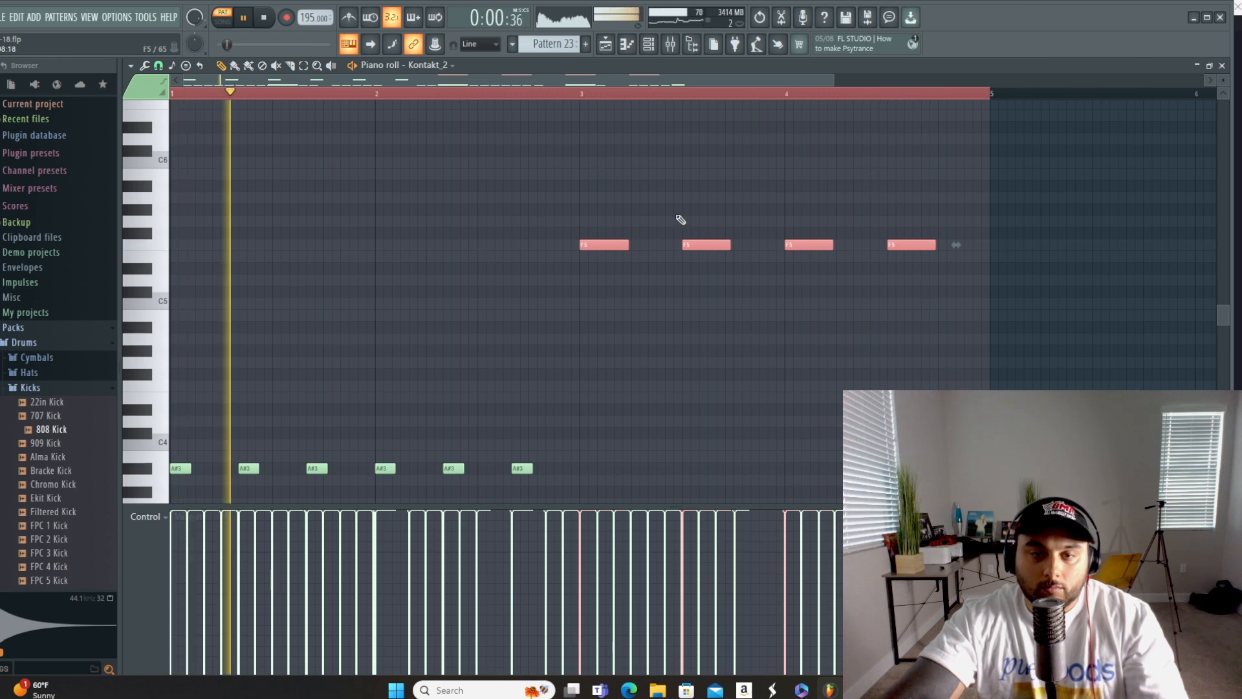
key("F5")
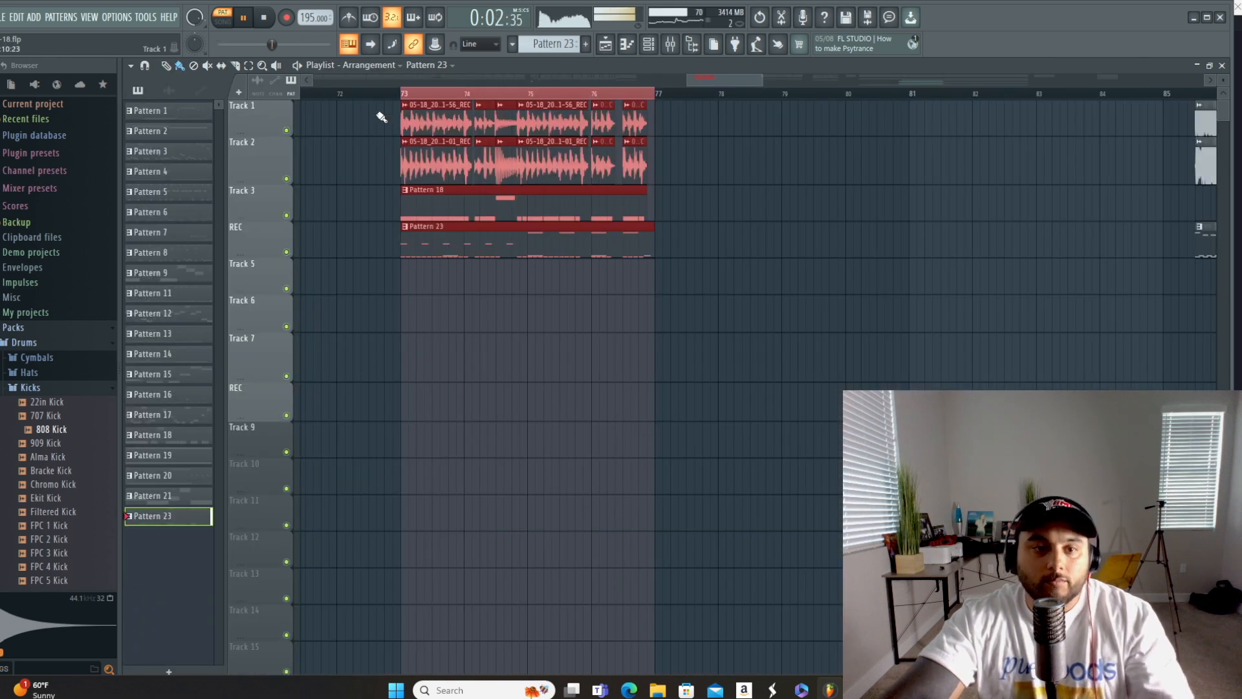
left_click(222, 20)
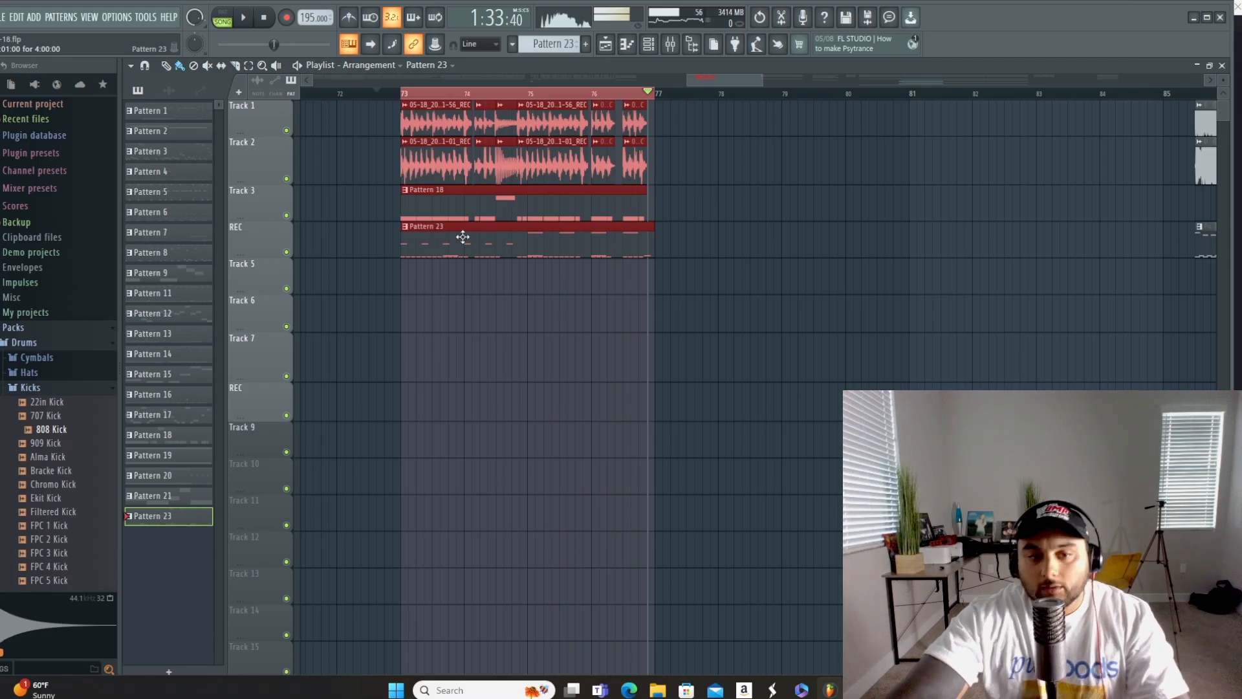
Step: Raise the six short A#3 notes in bars 1 and 2 to F5 in Pattern 23's piano roll
key("F7")
left_click_drag(438, 82, 6, 91)
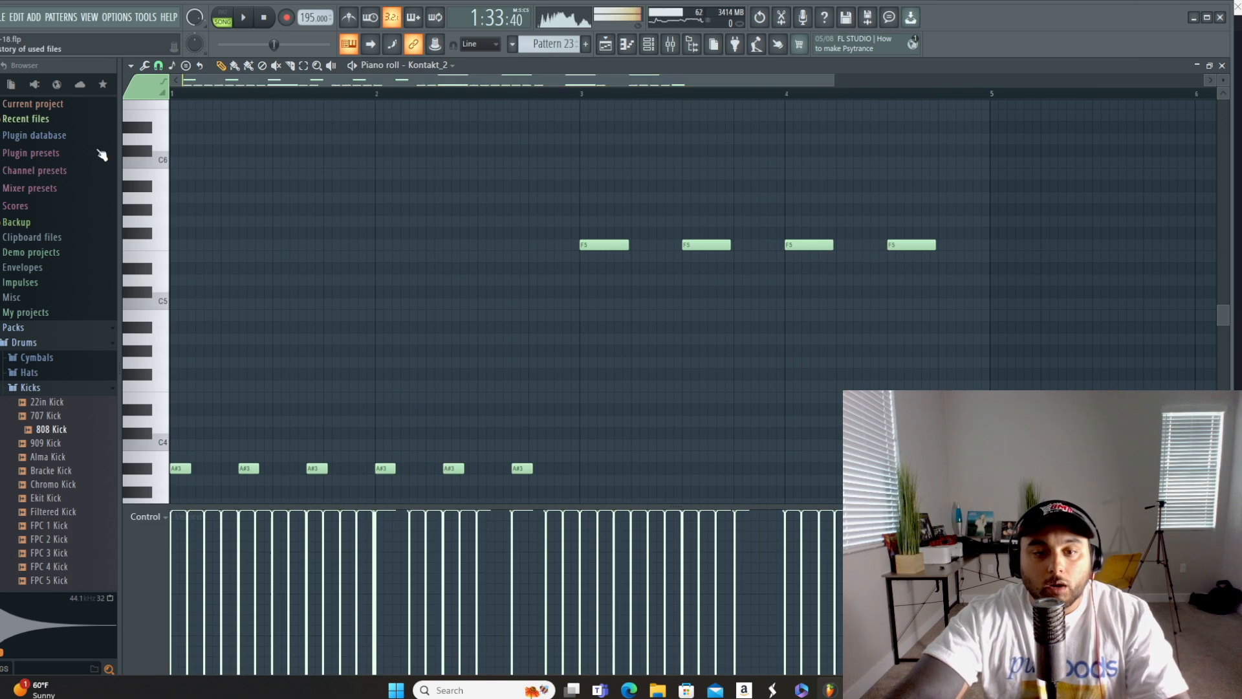
scroll(394, 333, "down", 3)
left_click_drag(574, 404, 179, 140)
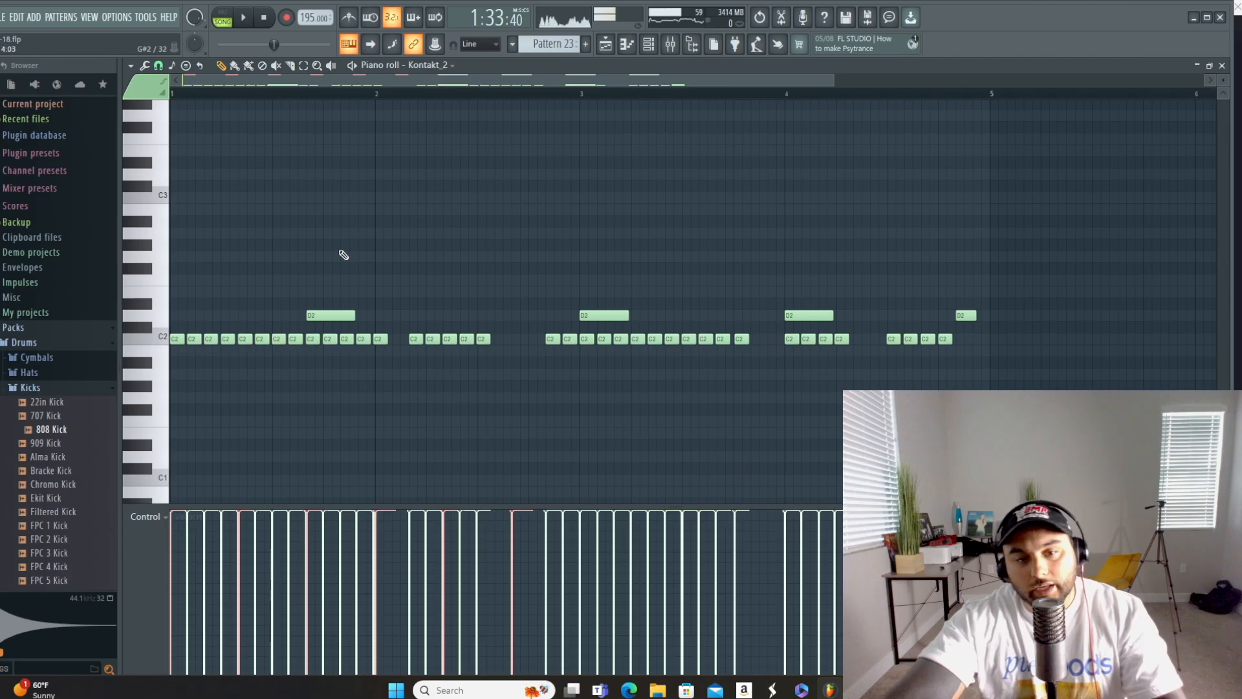
scroll(307, 331, "up", 5)
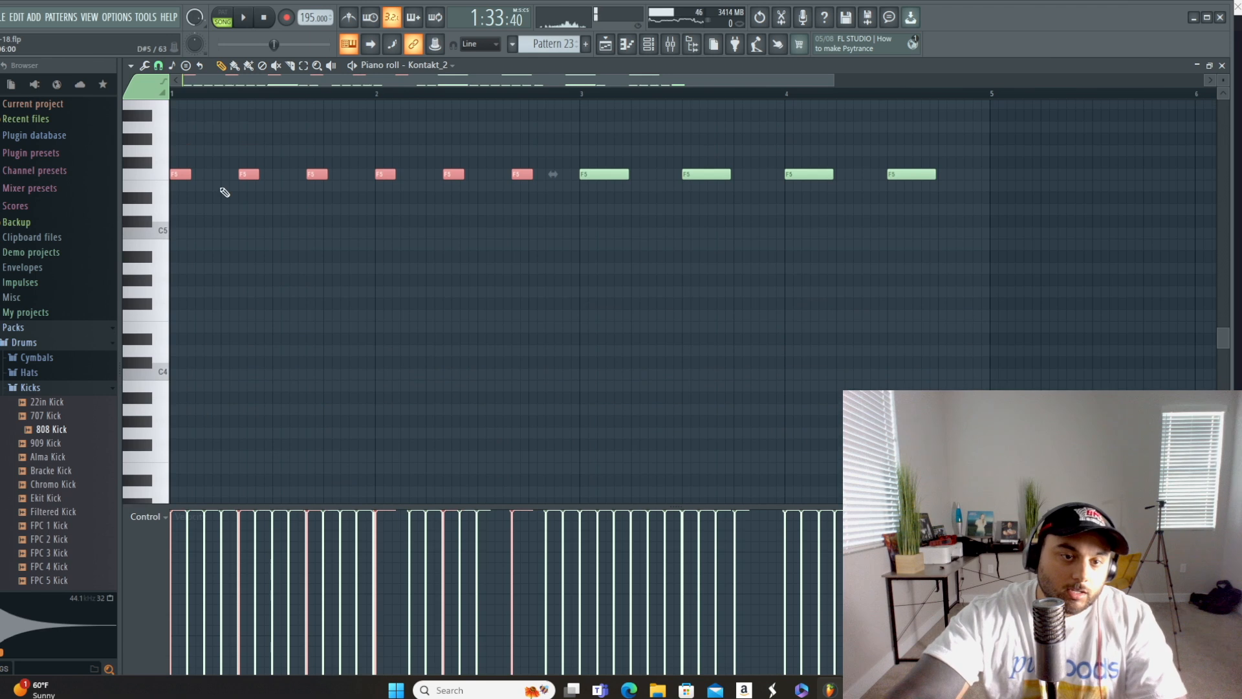
scroll(555, 293, "up", 5)
scroll(578, 228, "down", 4)
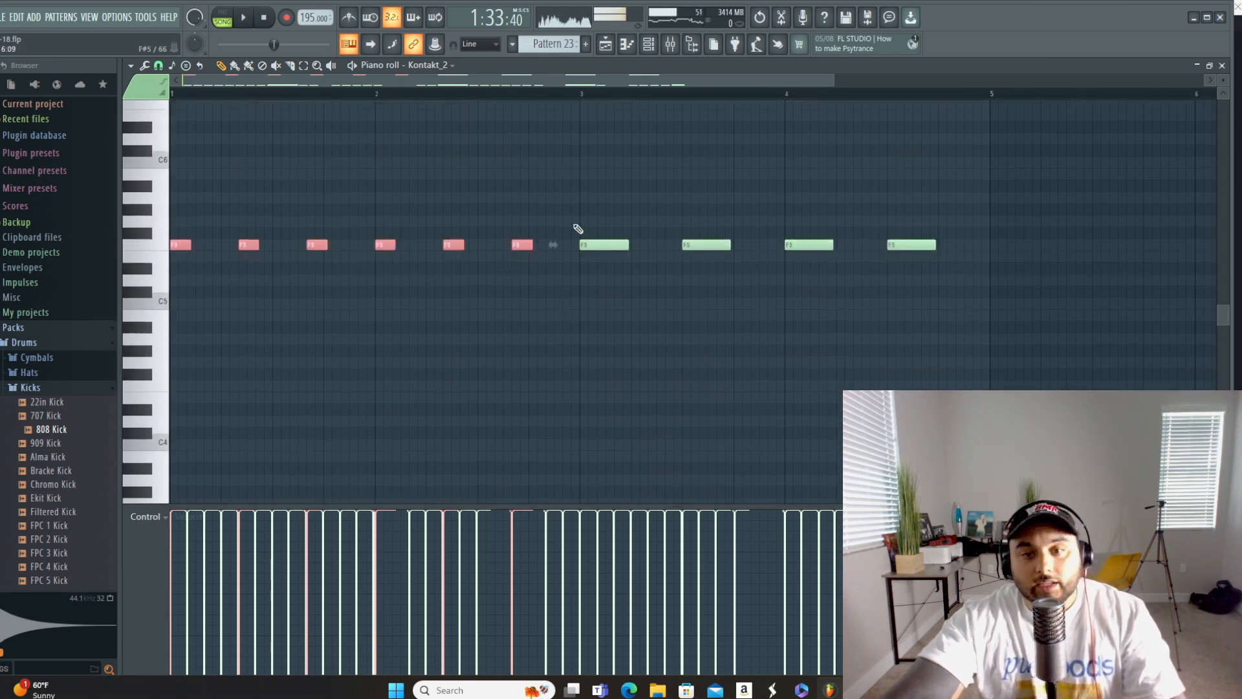
scroll(735, 319, "down", 6)
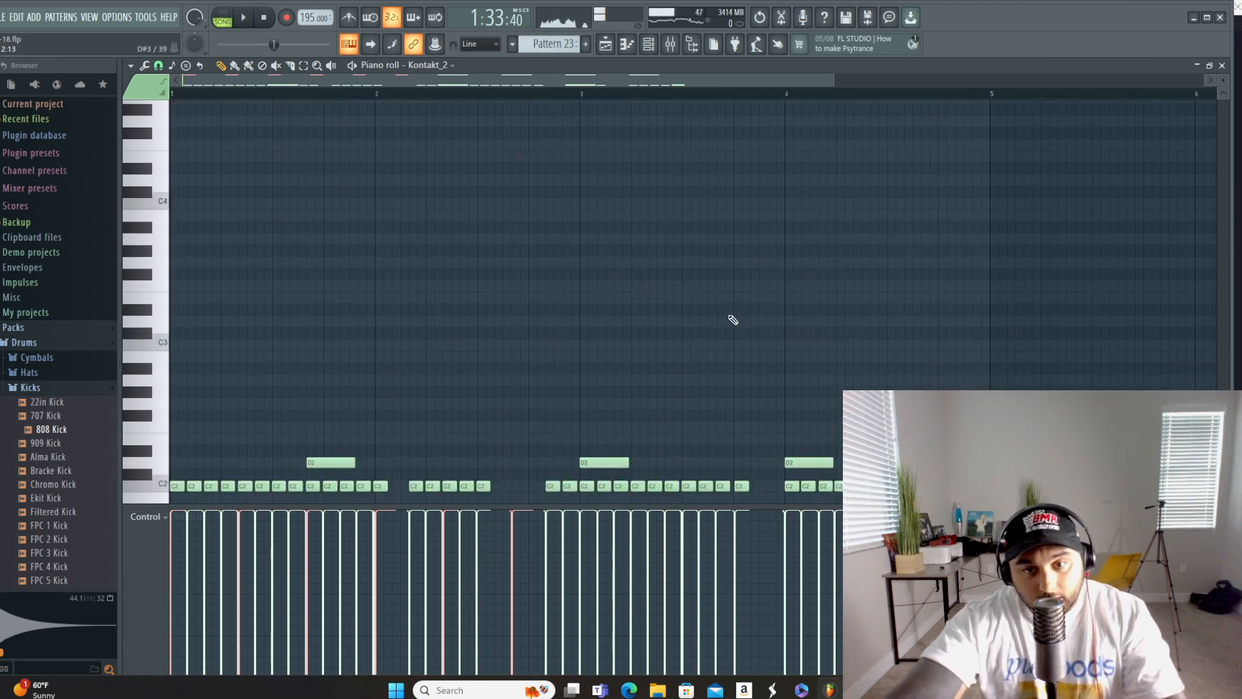
Step: Compare the F5 cymbal notes with the C2 and D2 notes below them and play the pattern
scroll(595, 352, "up", 6)
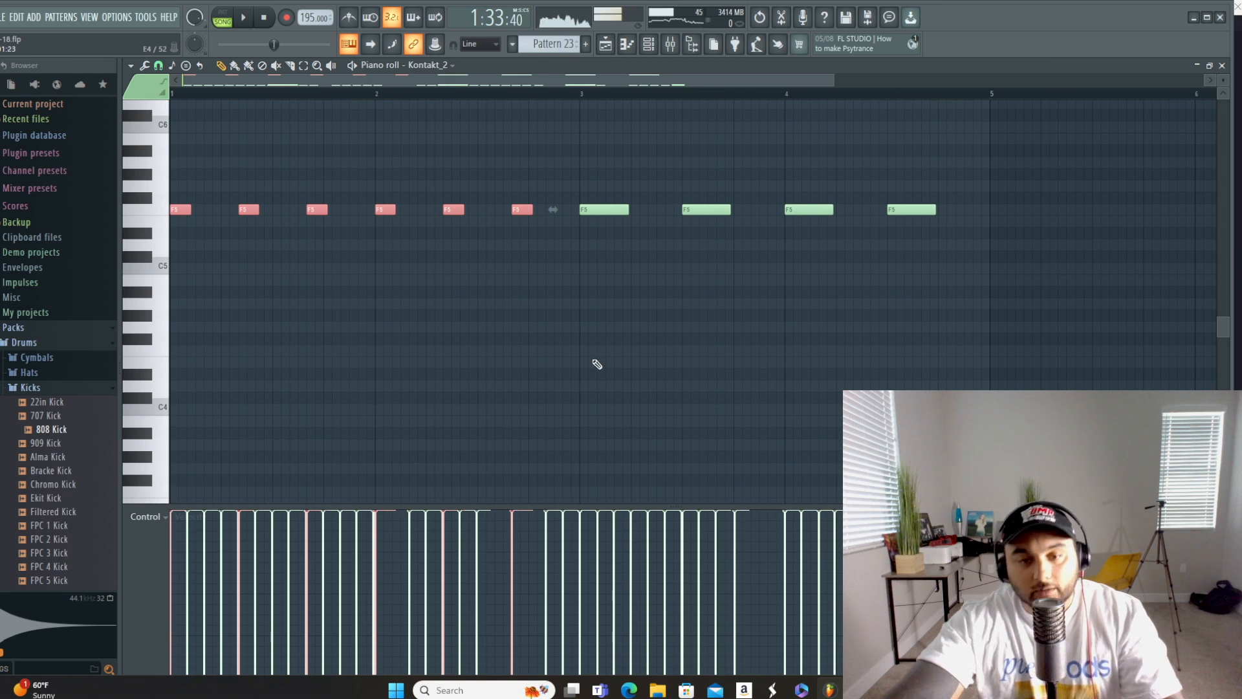
scroll(597, 364, "down", 6)
scroll(613, 339, "up", 7)
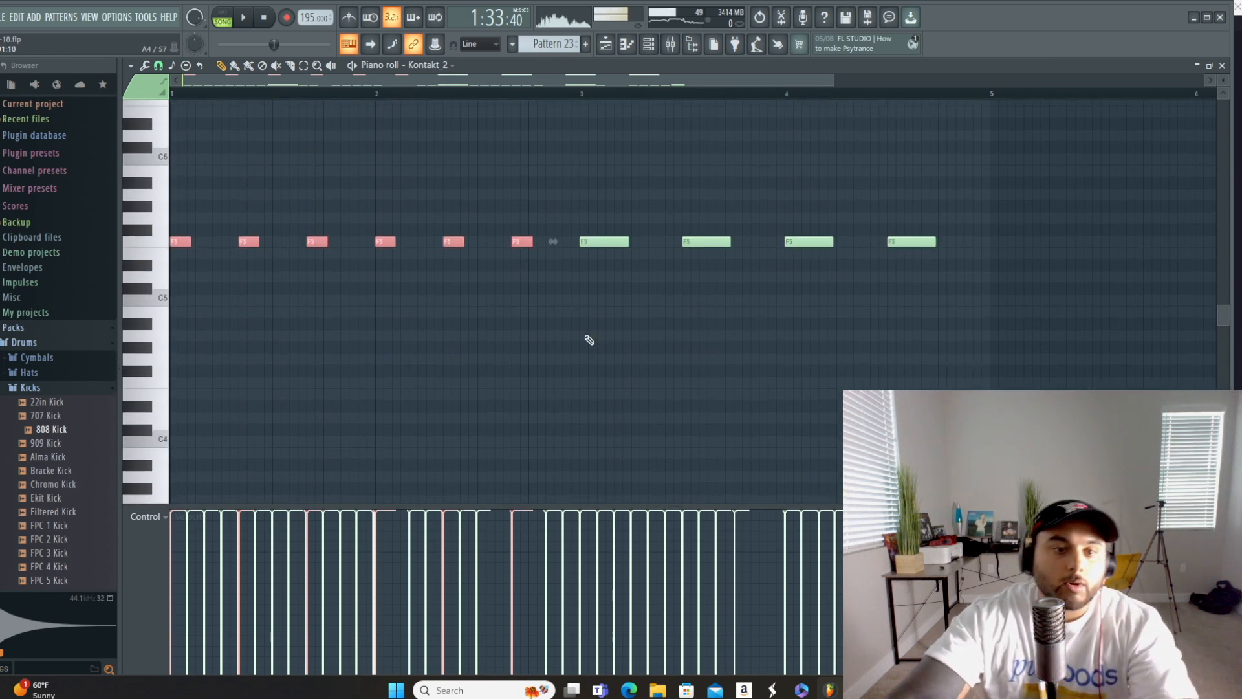
scroll(388, 402, "down", 6)
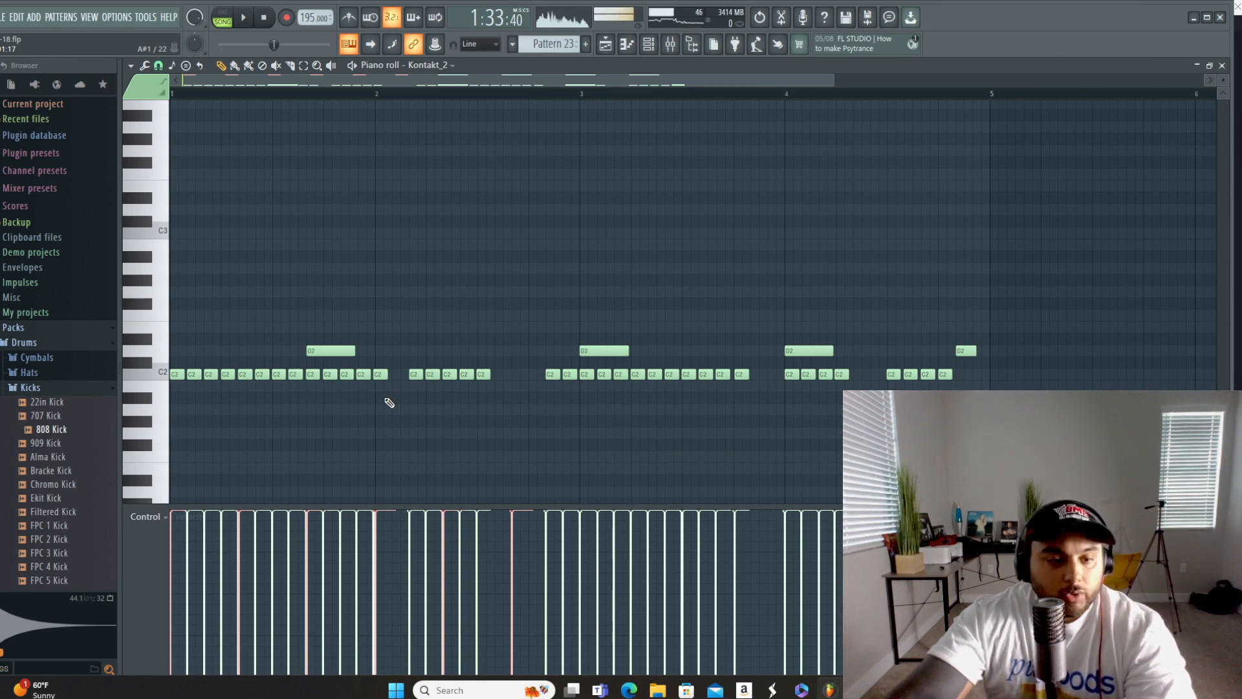
scroll(389, 402, "up", 6)
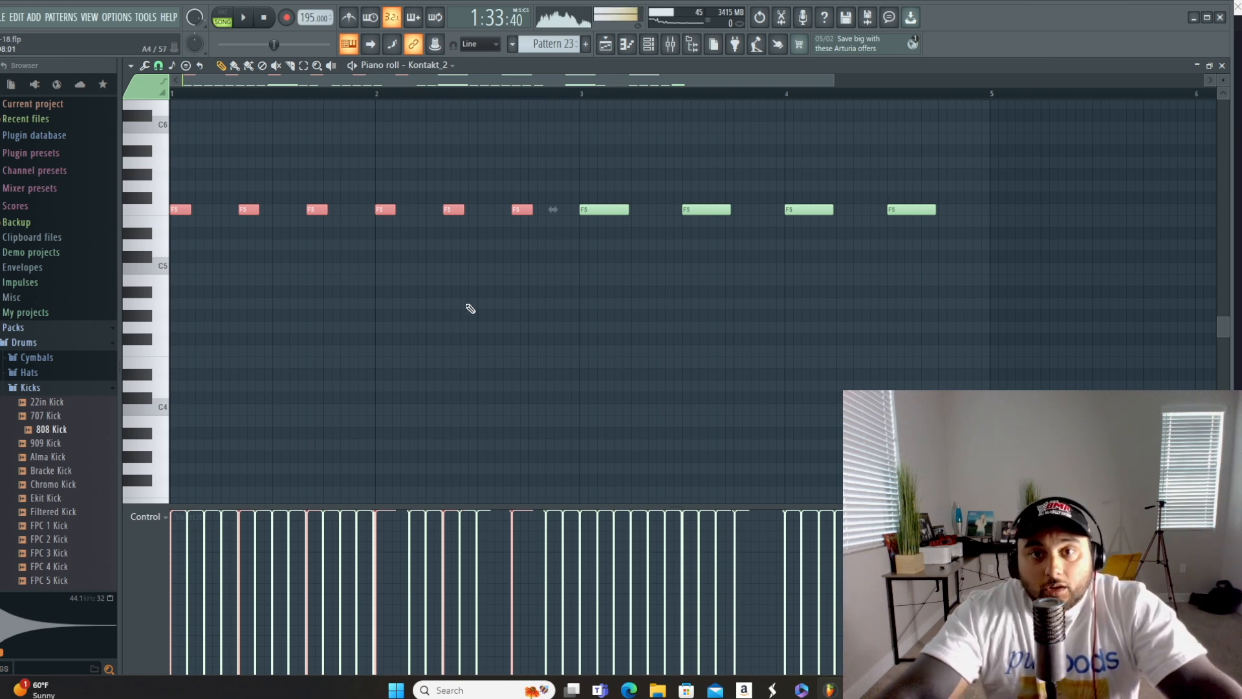
scroll(477, 305, "down", 7)
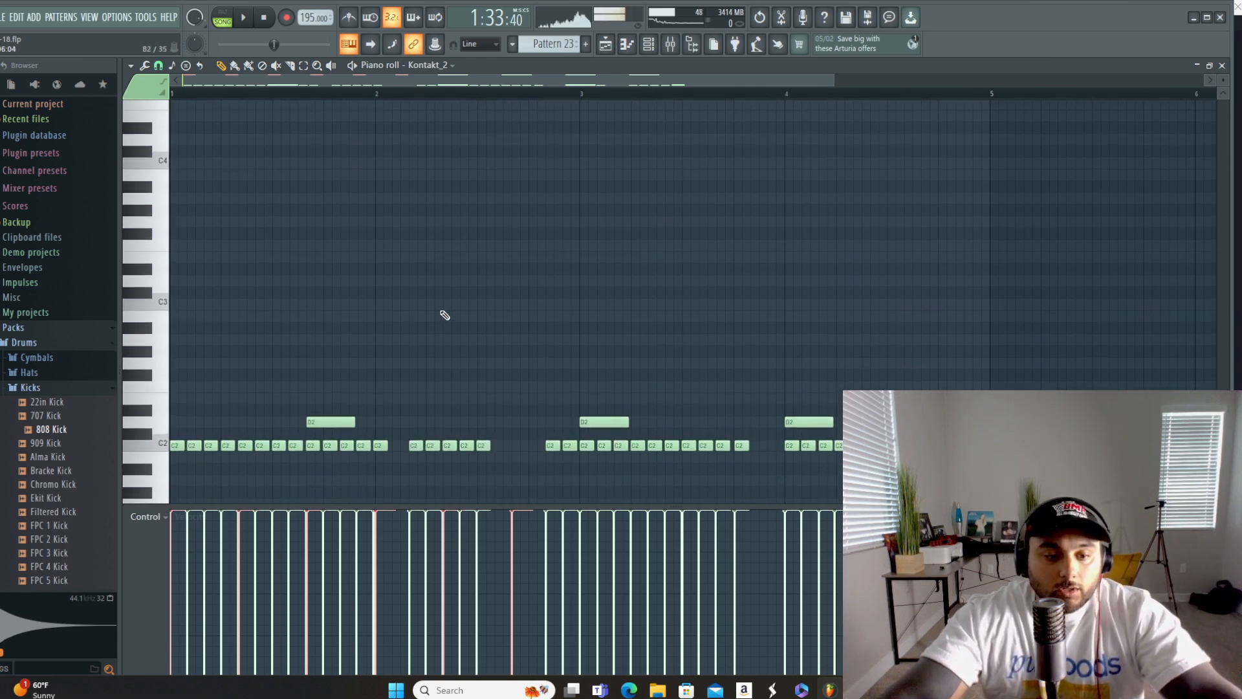
left_click(353, 66)
left_click(353, 65)
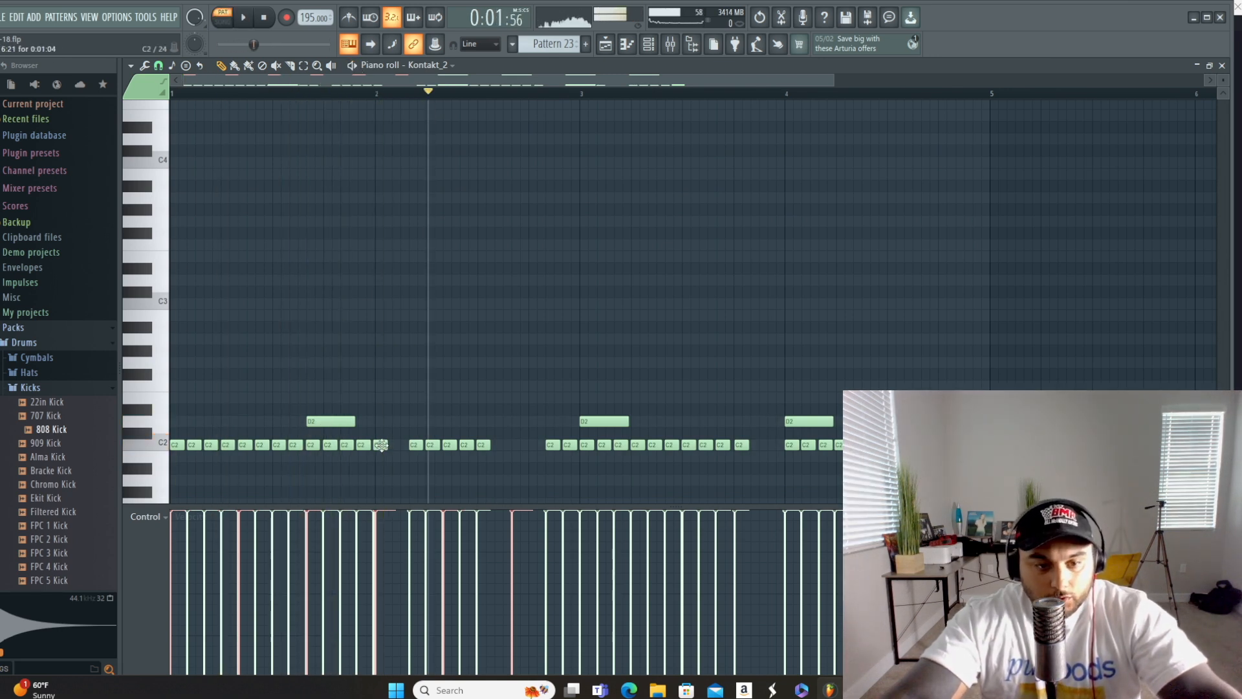
Step: Raise the C2 note at the start of bar 2 to D2 and delete the F5 note at that position
left_click_drag(382, 445, 383, 418)
scroll(412, 337, "up", 6)
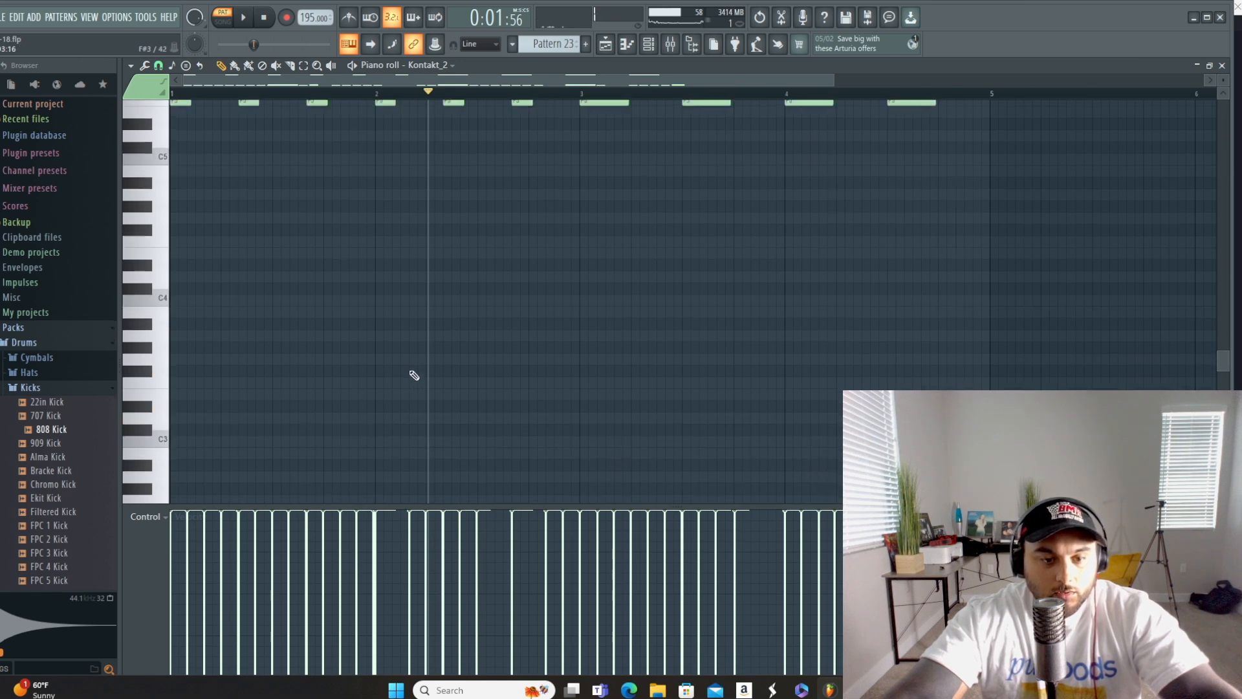
right_click(385, 244)
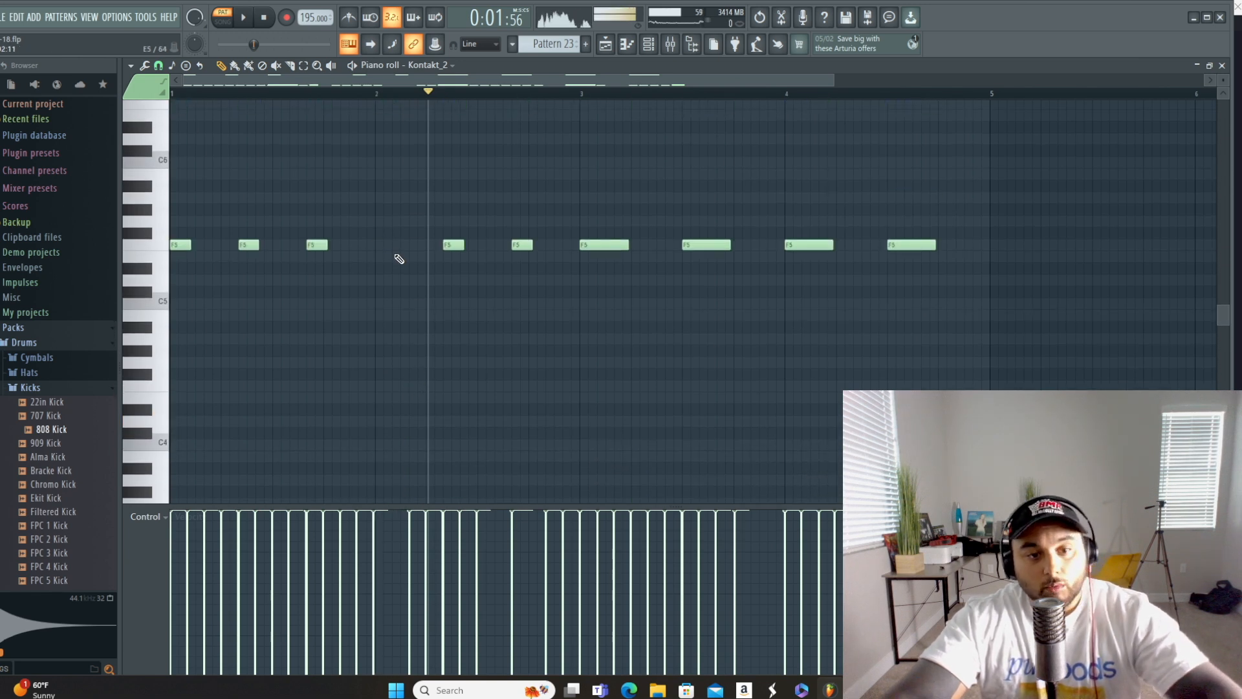
Step: Move bar 2's first F5 note and bar 3's opening F5 note earlier onto the kick restarts, and add F#4 below the latter
left_click(322, 245)
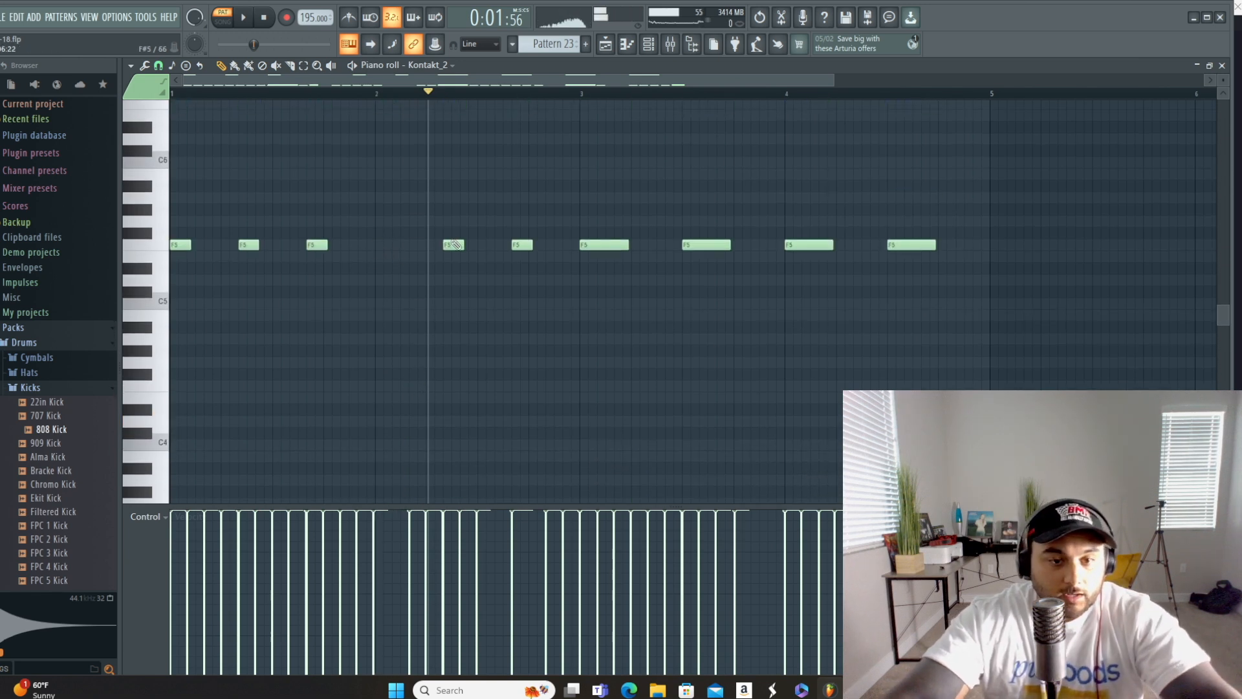
left_click_drag(456, 246, 422, 246)
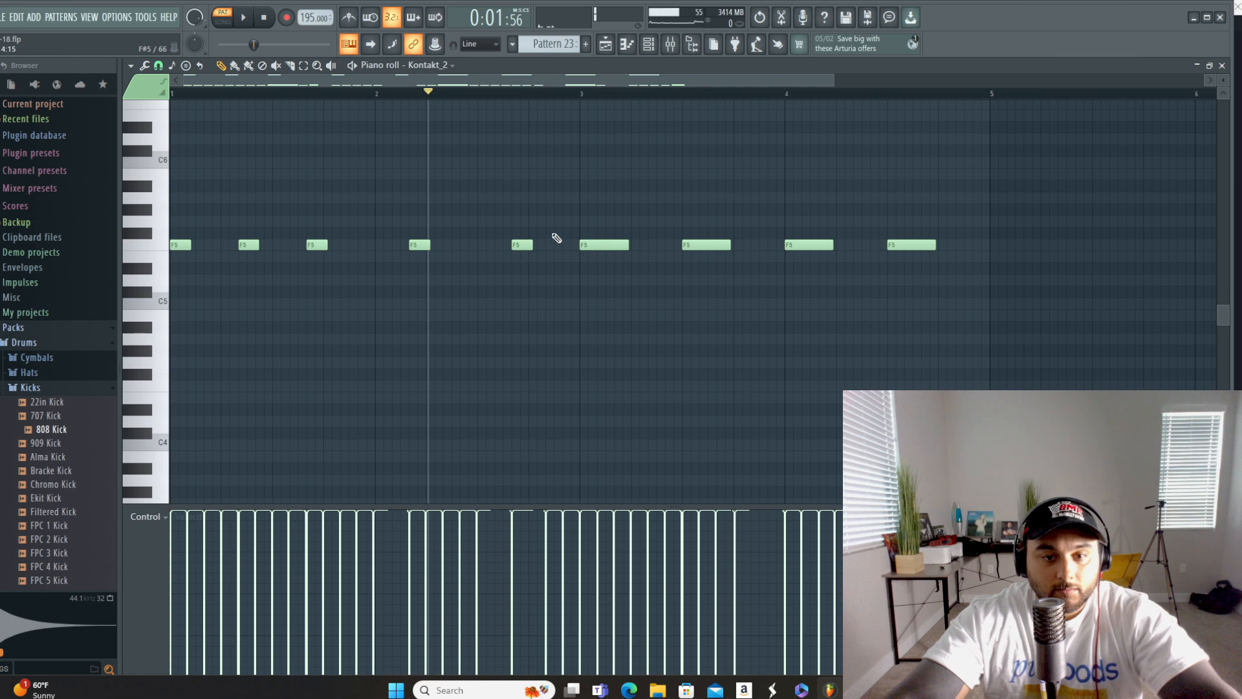
left_click_drag(599, 245, 565, 244)
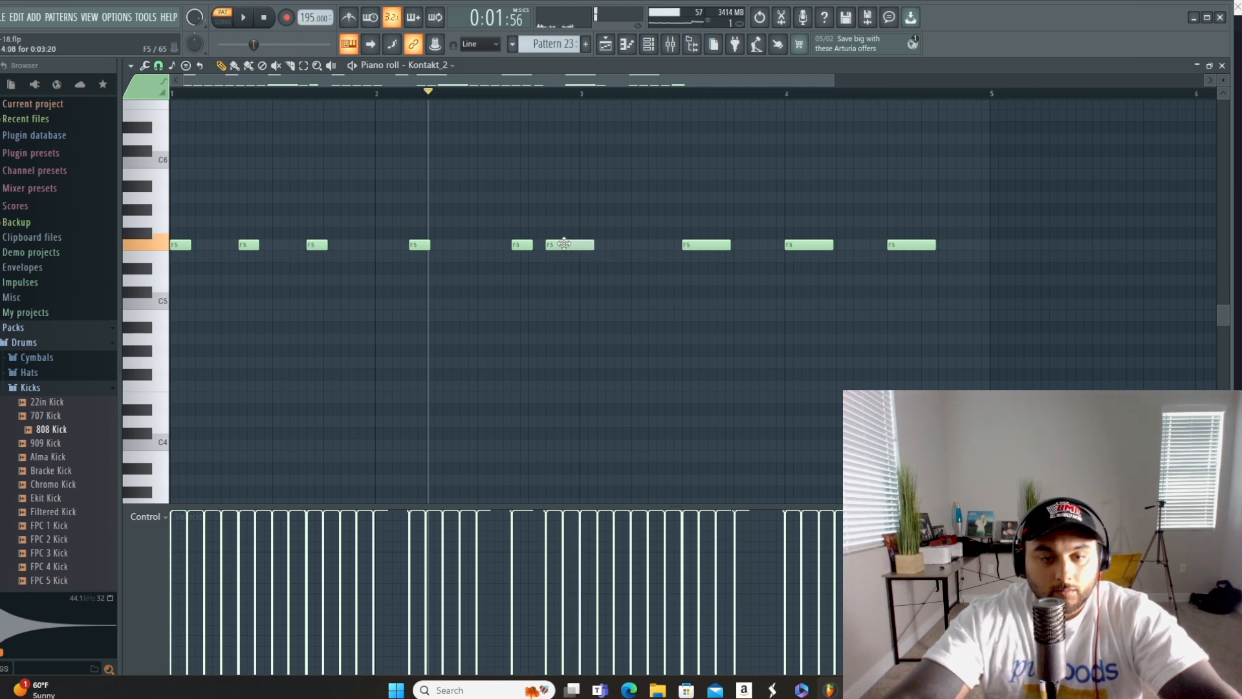
left_click_drag(546, 292, 570, 380)
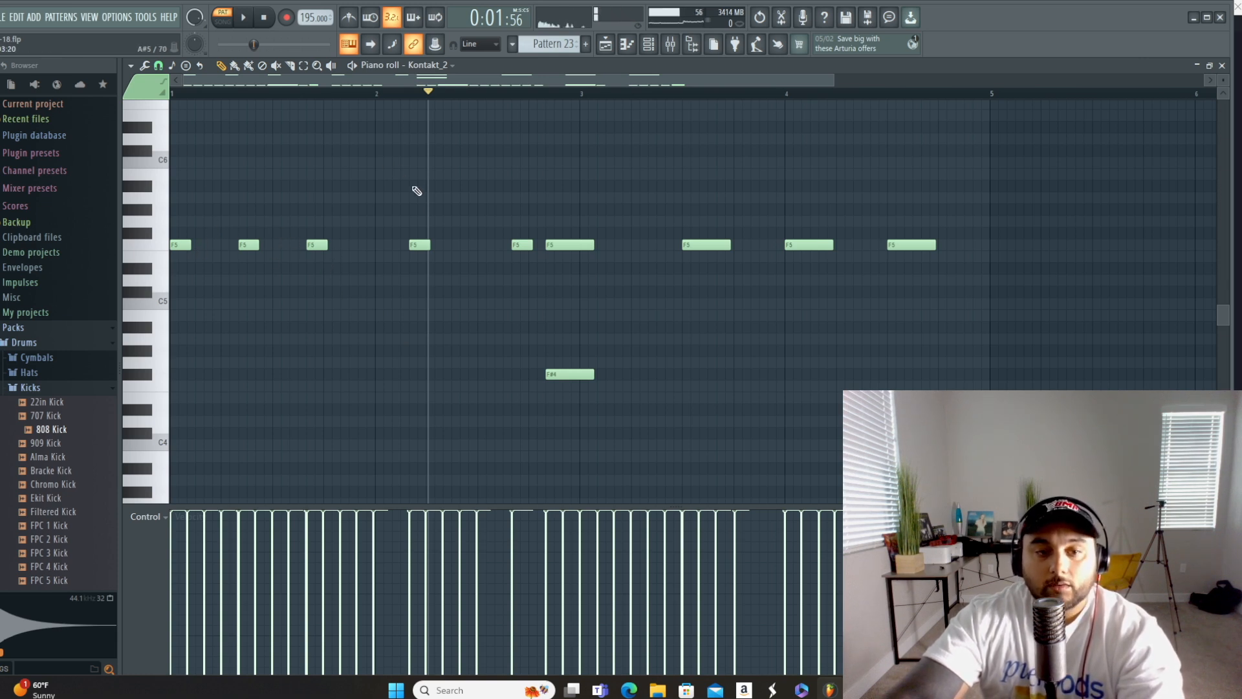
left_click(381, 249)
right_click(388, 244)
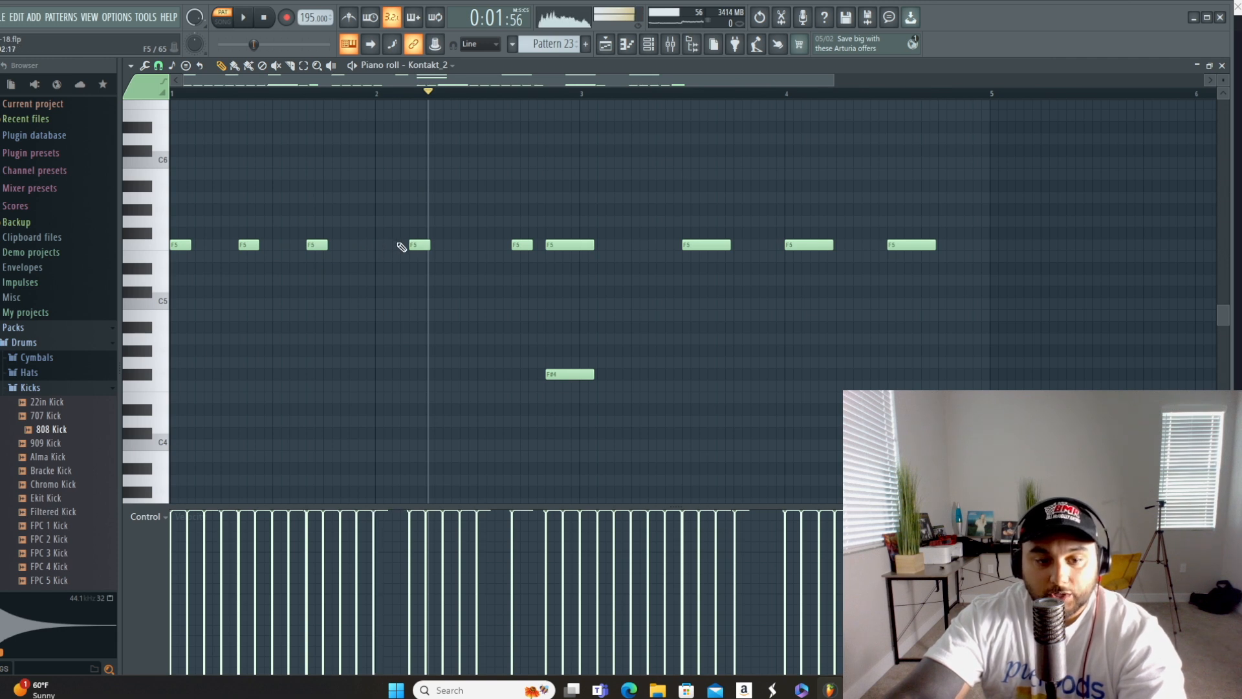
Step: Add a D2 note late in bar 2 below the last short F5 note, ending where the next kick run starts
scroll(430, 466, "up", 3)
scroll(433, 414, "down", 5)
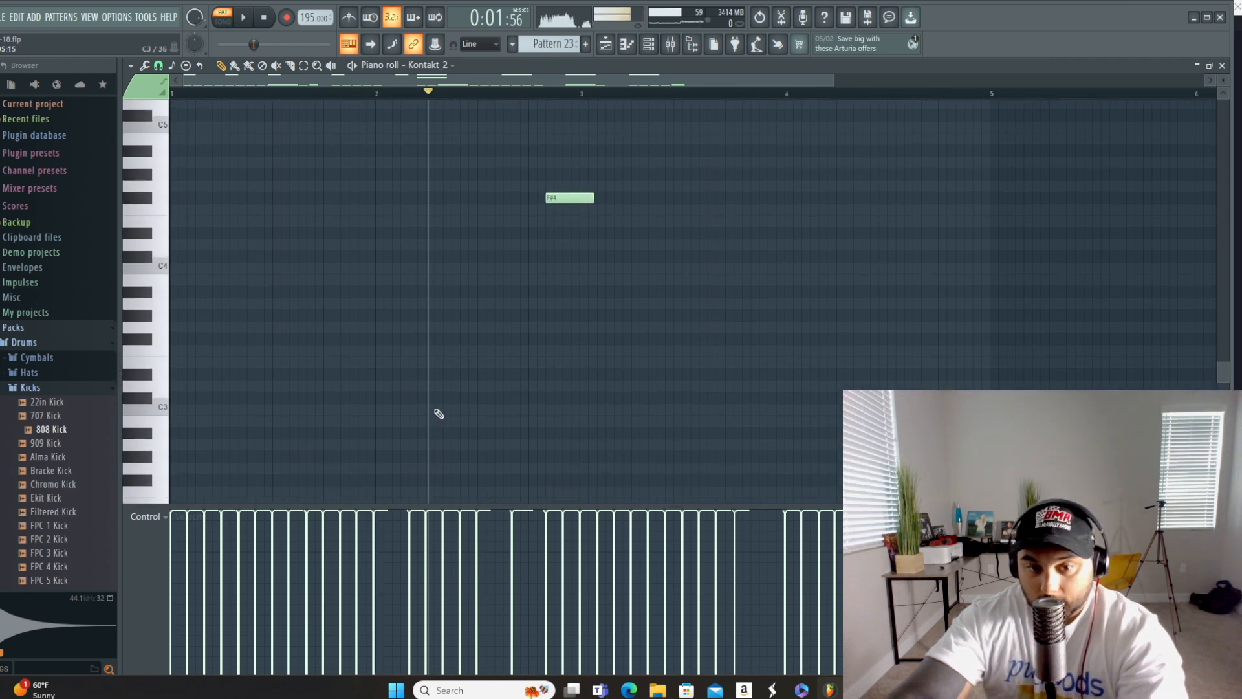
scroll(462, 406, "up", 3)
scroll(468, 405, "down", 3)
scroll(463, 336, "down", 7)
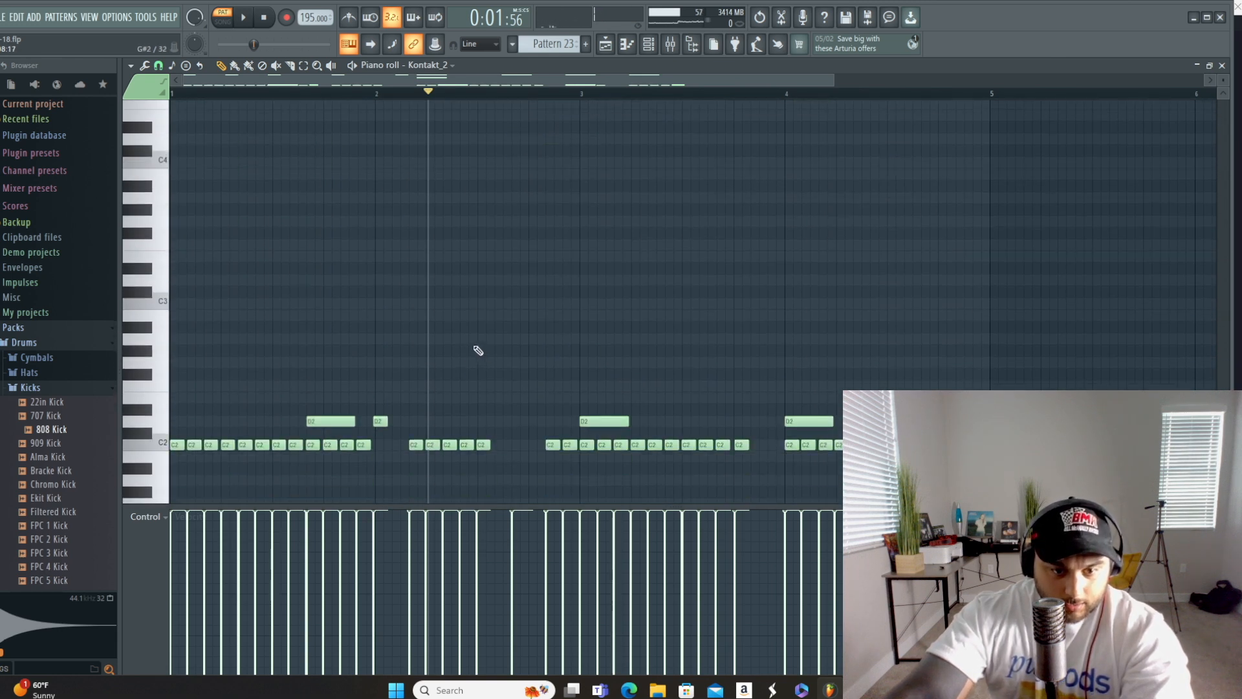
left_click(519, 422)
left_click_drag(554, 422, 551, 422)
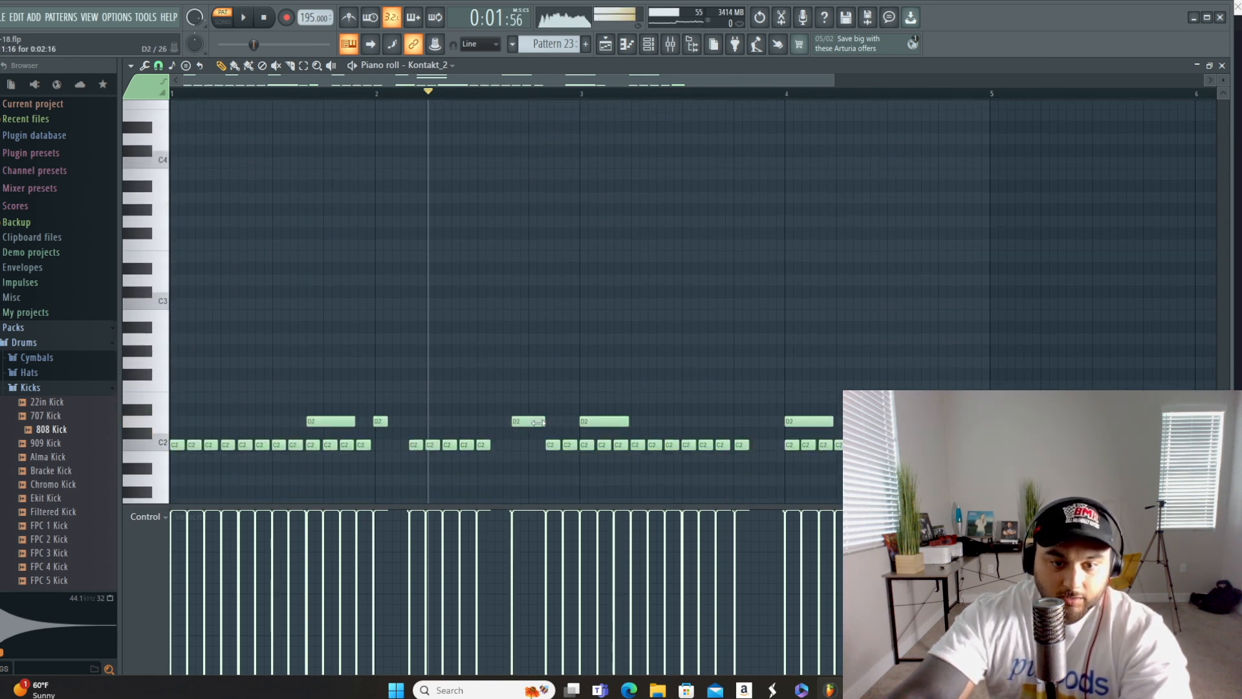
Step: Lower the short F5 note late in bar 2 to C#5
scroll(521, 401, "up", 8)
scroll(530, 392, "down", 8)
scroll(528, 405, "up", 2)
scroll(517, 382, "up", 3)
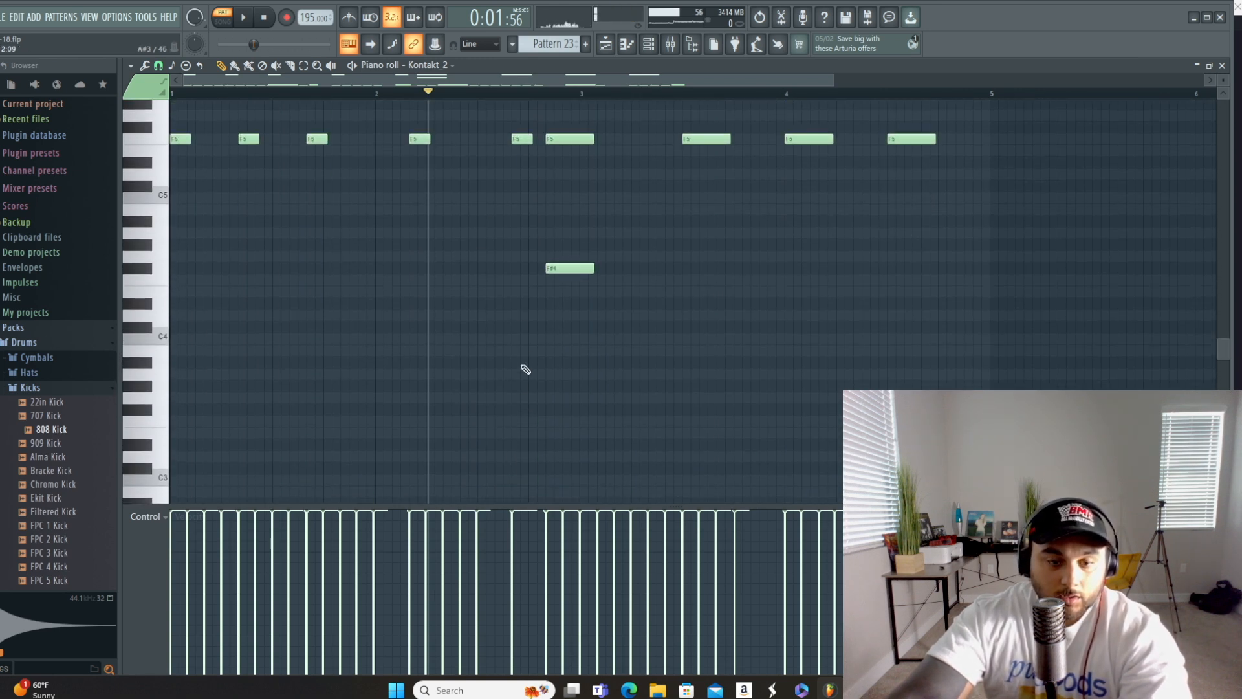
scroll(526, 388, "down", 4)
scroll(518, 414, "up", 5)
left_click_drag(523, 211, 522, 258)
scroll(588, 364, "down", 3)
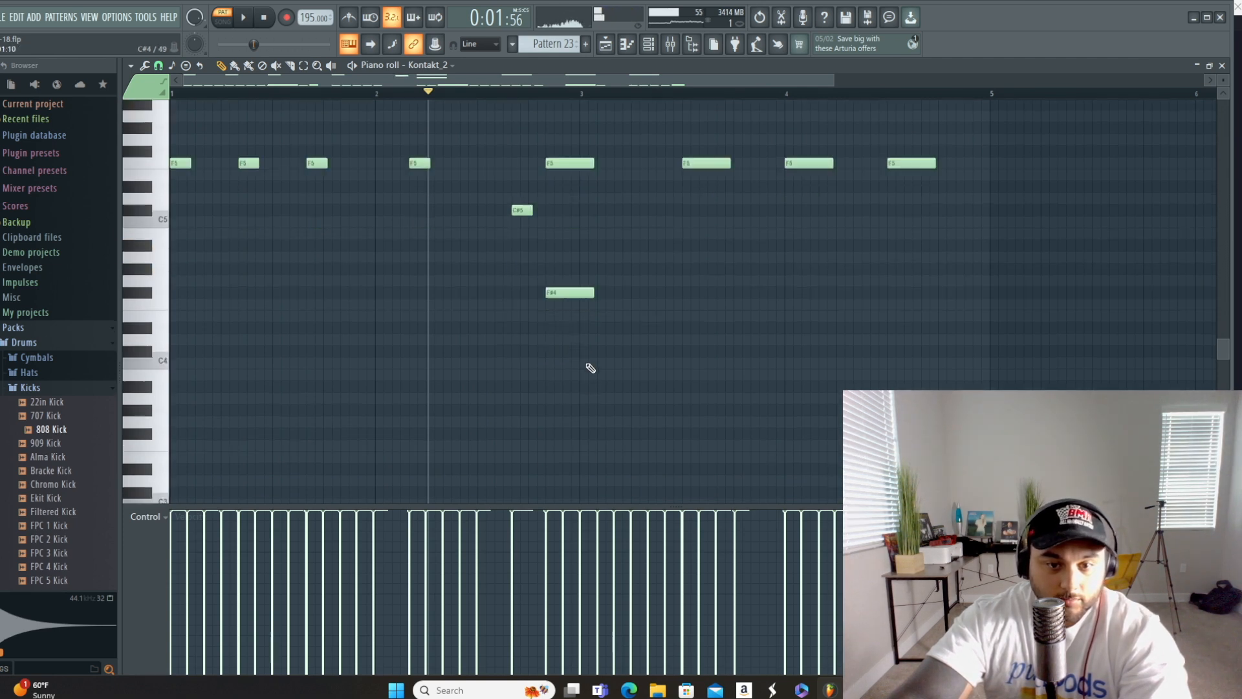
Step: Replace the F5 note in the middle of bar 3 with two F5 notes that continue an even quarter-note triplet spacing
scroll(576, 207, "up", 2)
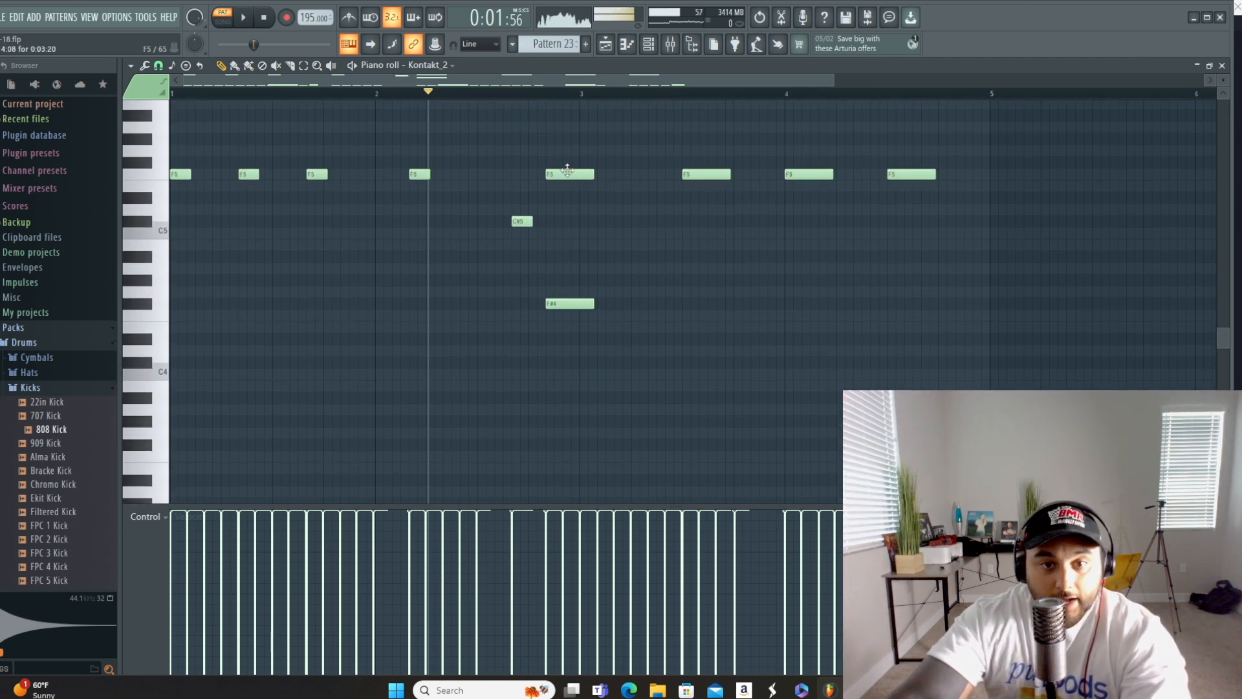
left_click(634, 175)
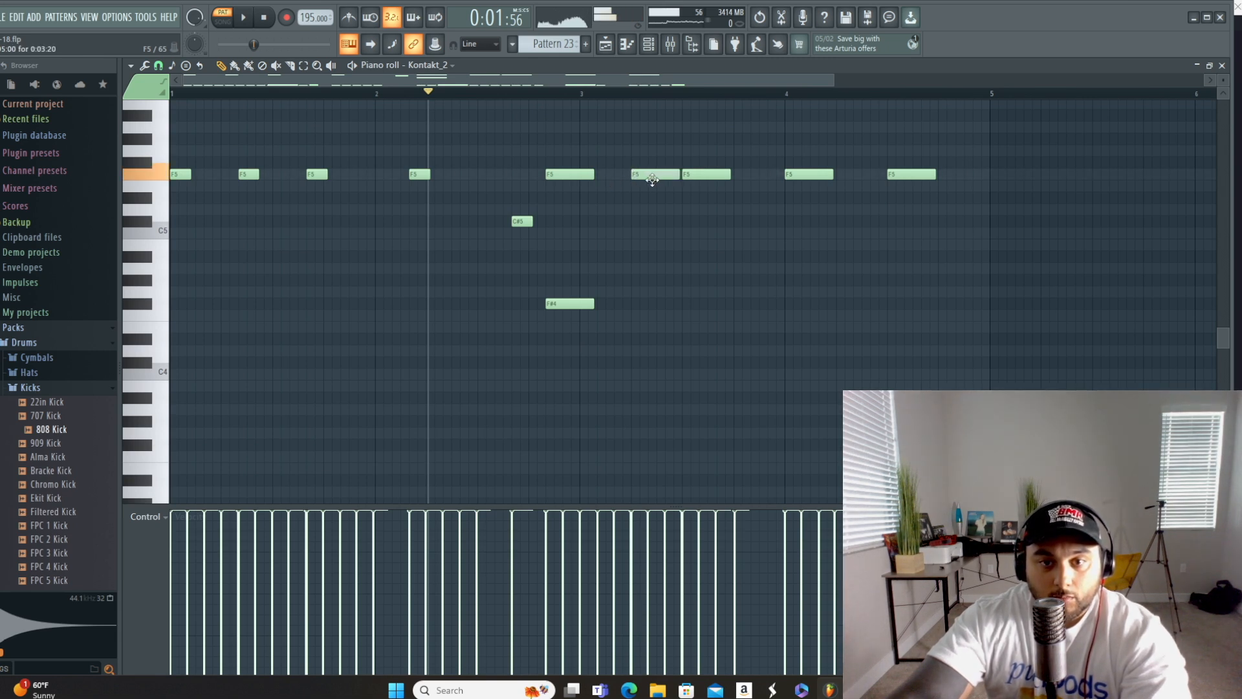
right_click(655, 176)
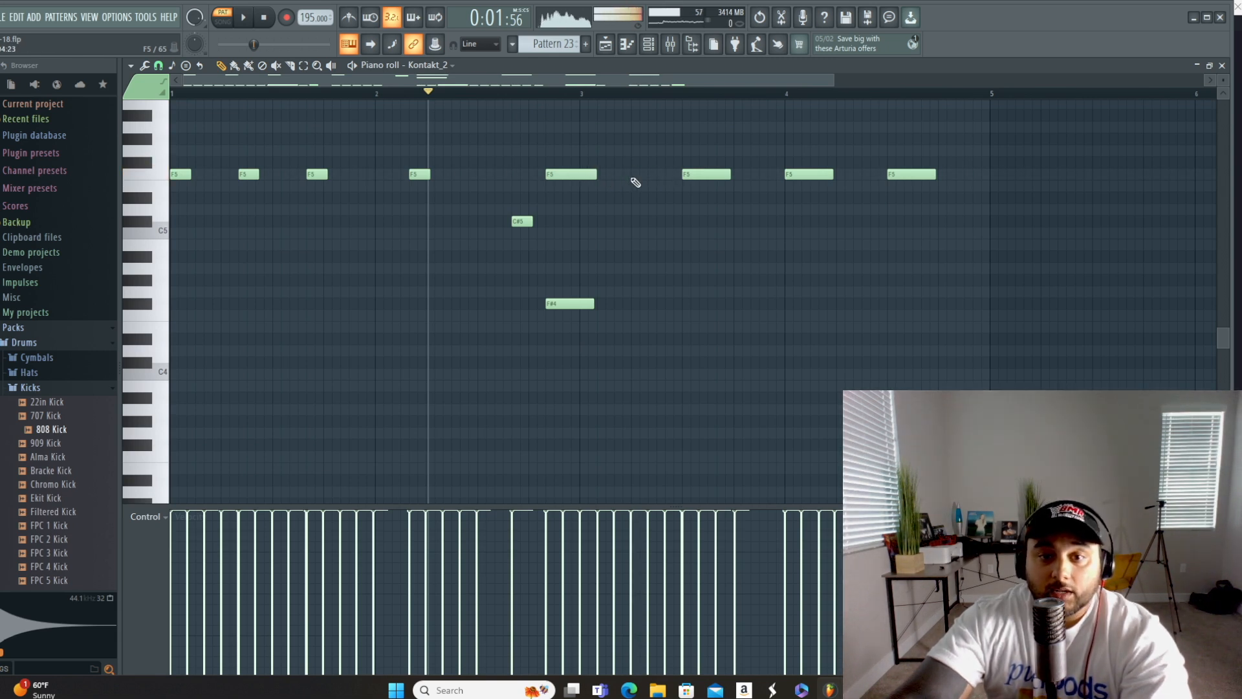
left_click(634, 175)
right_click(710, 175)
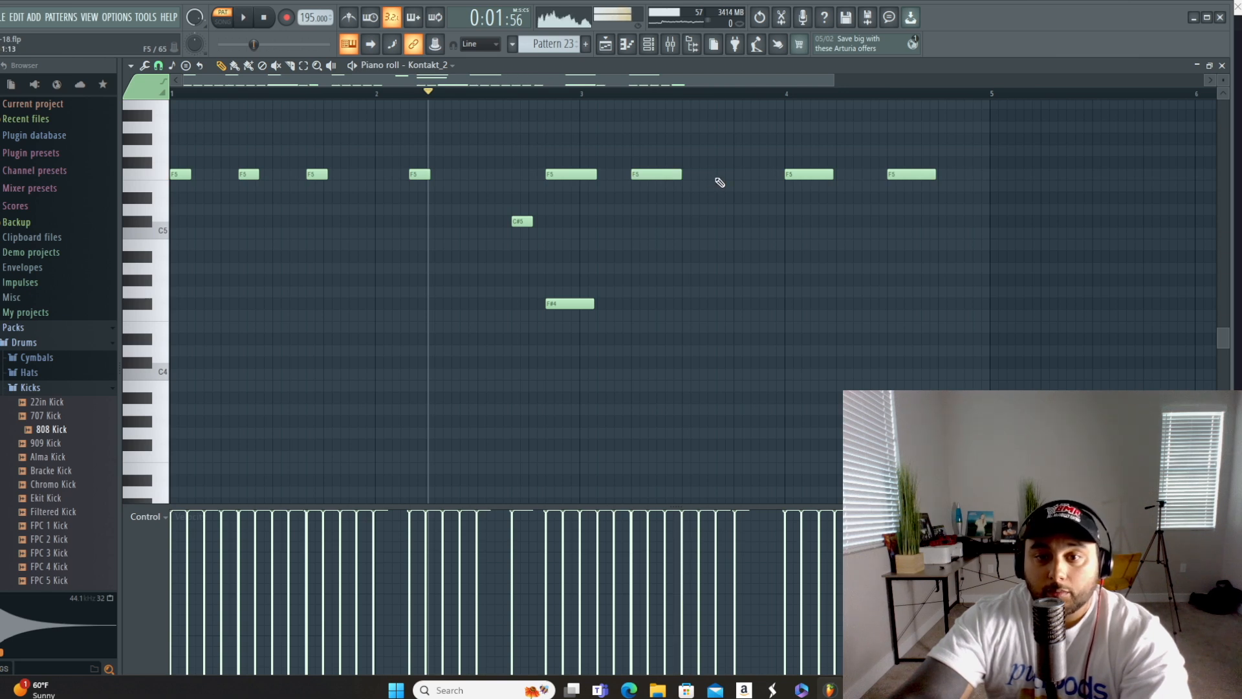
left_click(718, 178)
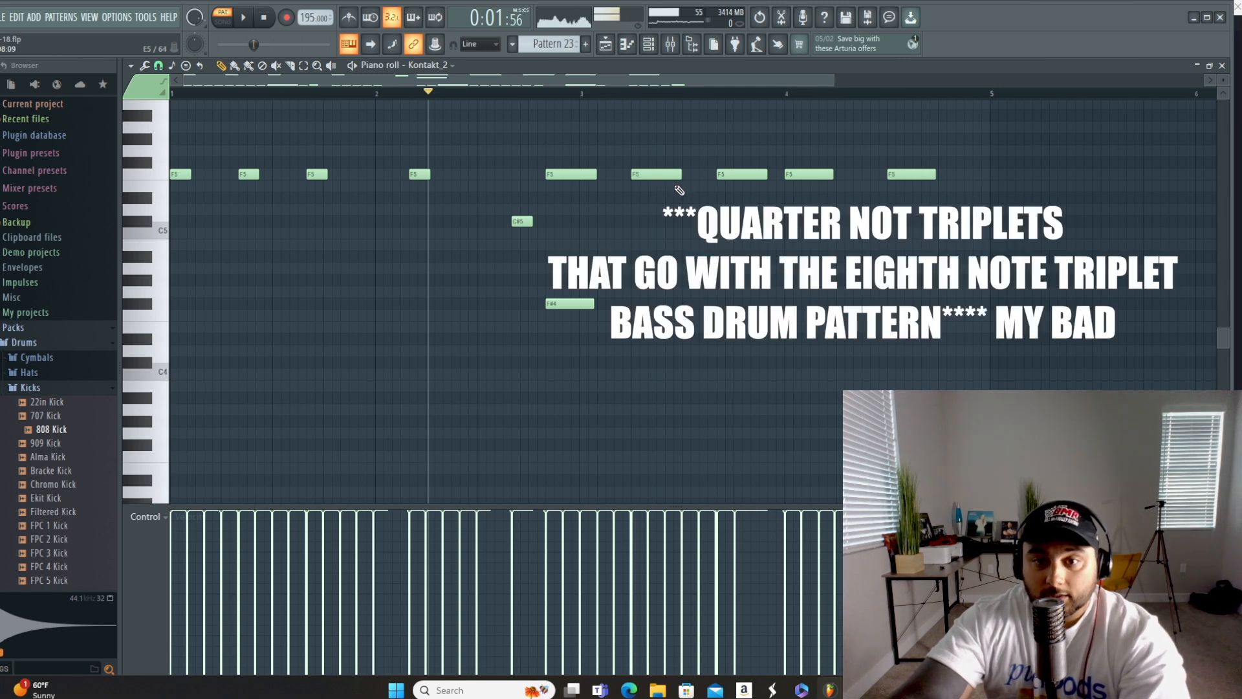
Step: Move bar 3's opening D2 note under the last F5 note of that bar and delete the D2 note starting bar 4
scroll(563, 498, "down", 5)
scroll(589, 417, "up", 5)
scroll(600, 427, "down", 5)
left_click_drag(602, 422, 741, 418)
scroll(744, 391, "up", 8)
scroll(744, 387, "down", 8)
right_click(799, 421)
Step: Add a G#4 note at the start of bar 4 below the F5 note
scroll(797, 256, "up", 9)
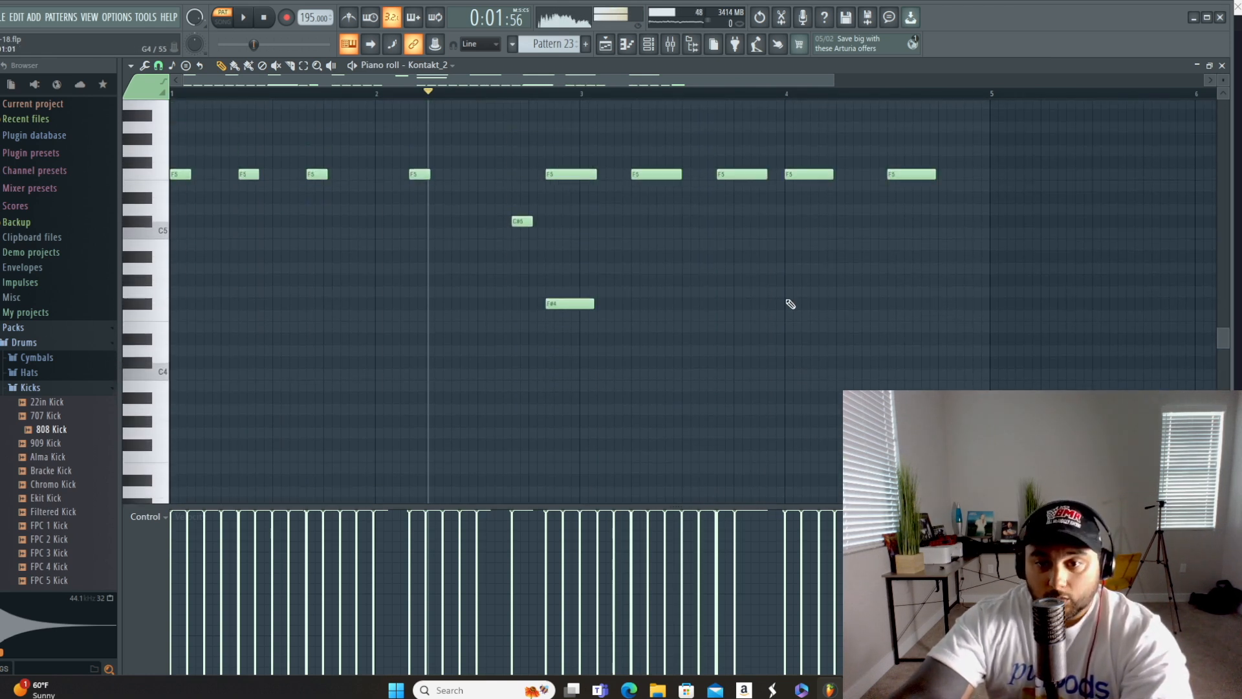
left_click(791, 279)
scroll(817, 255, "down", 9)
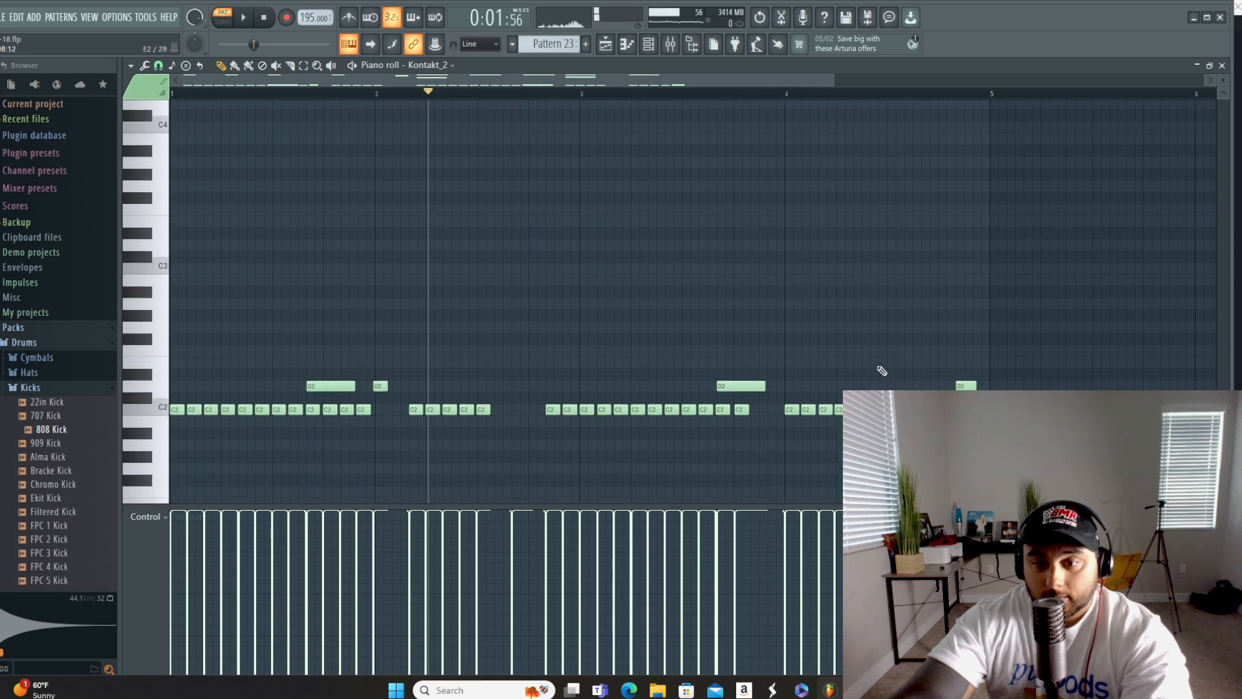
scroll(906, 355, "up", 8)
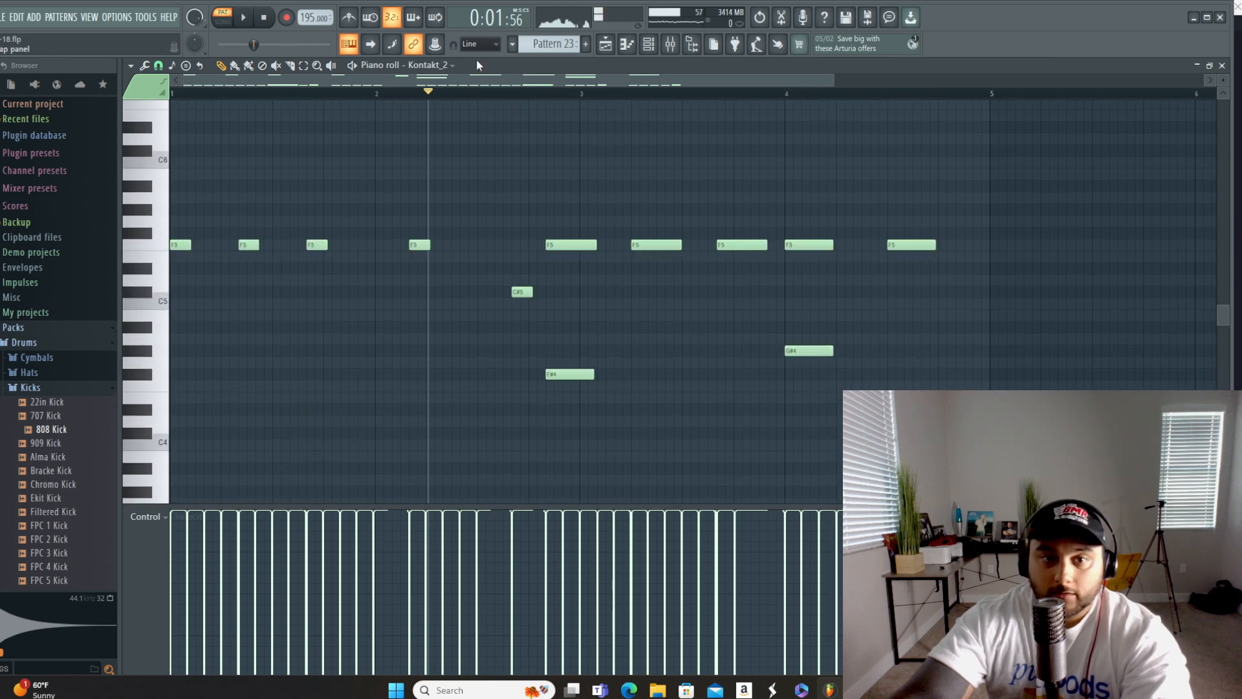
Step: Play the revised Pattern 23 on its own through all four bars
left_click_drag(834, 80, 905, 79)
left_click(246, 18)
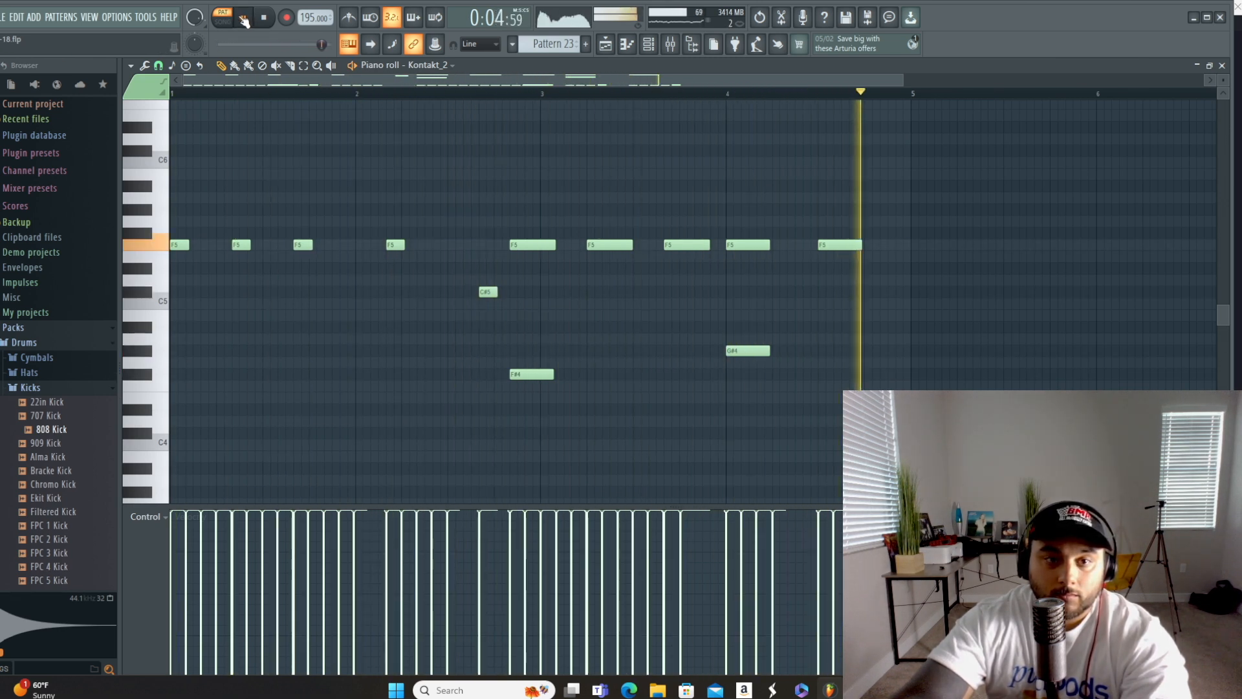
left_click(244, 17)
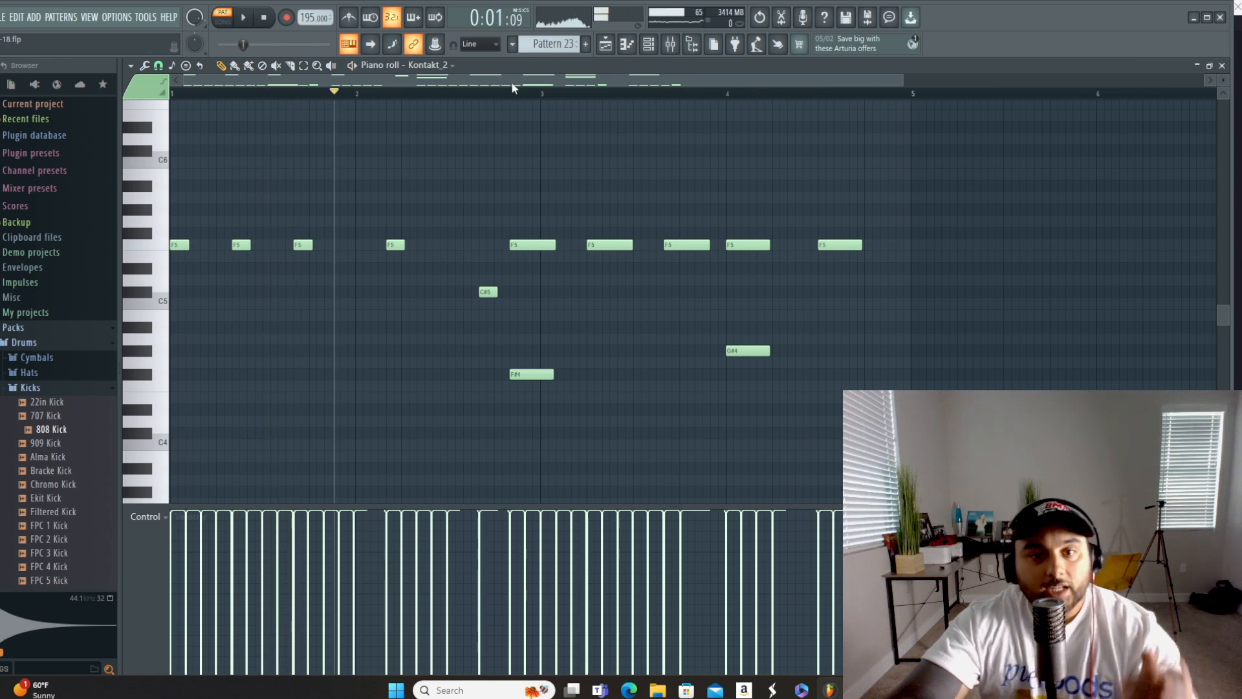
Step: Show the playlist and play the riff with the guitars in song mode
left_click(607, 44)
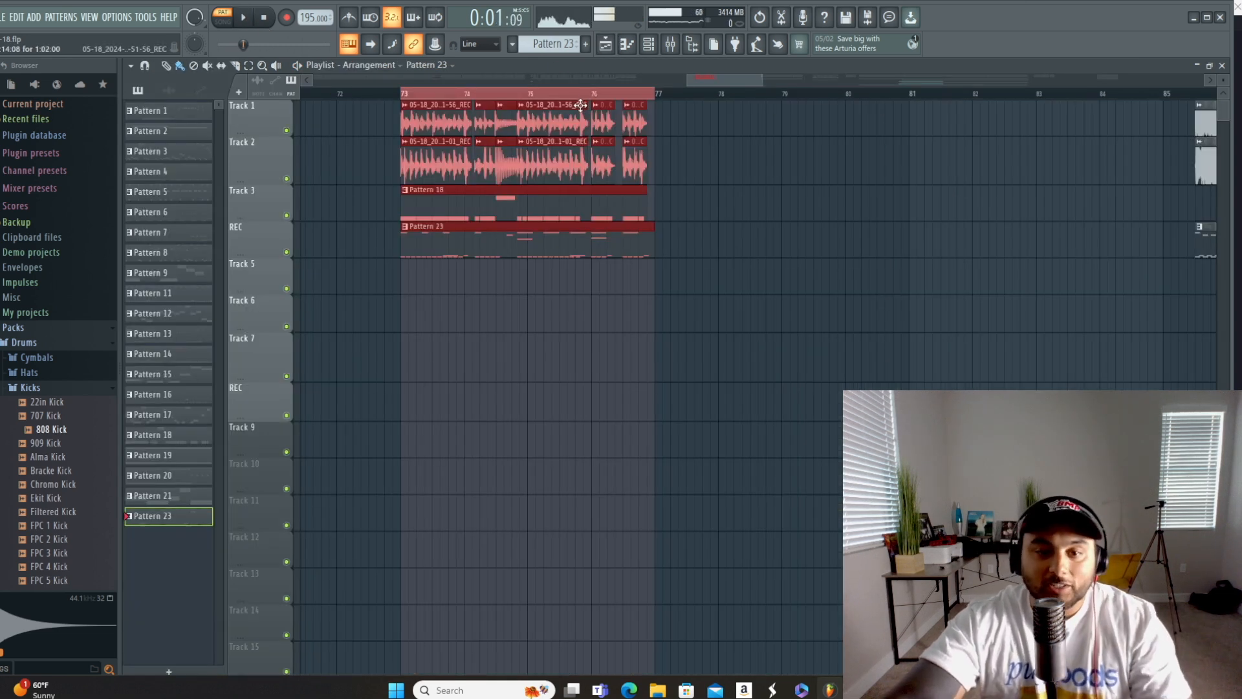
left_click(223, 17)
left_click(249, 19)
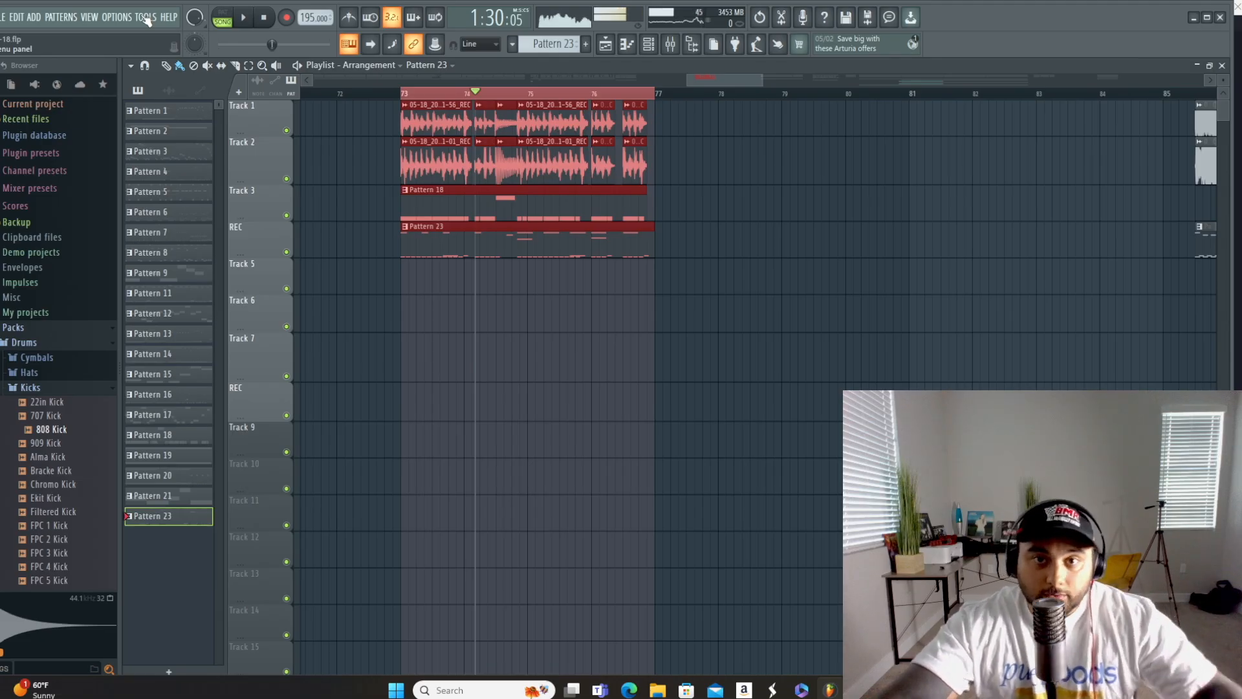
Step: Run the macro that switches smart disable for all plugins, and check the mixer before returning to the playlist
left_click(147, 18)
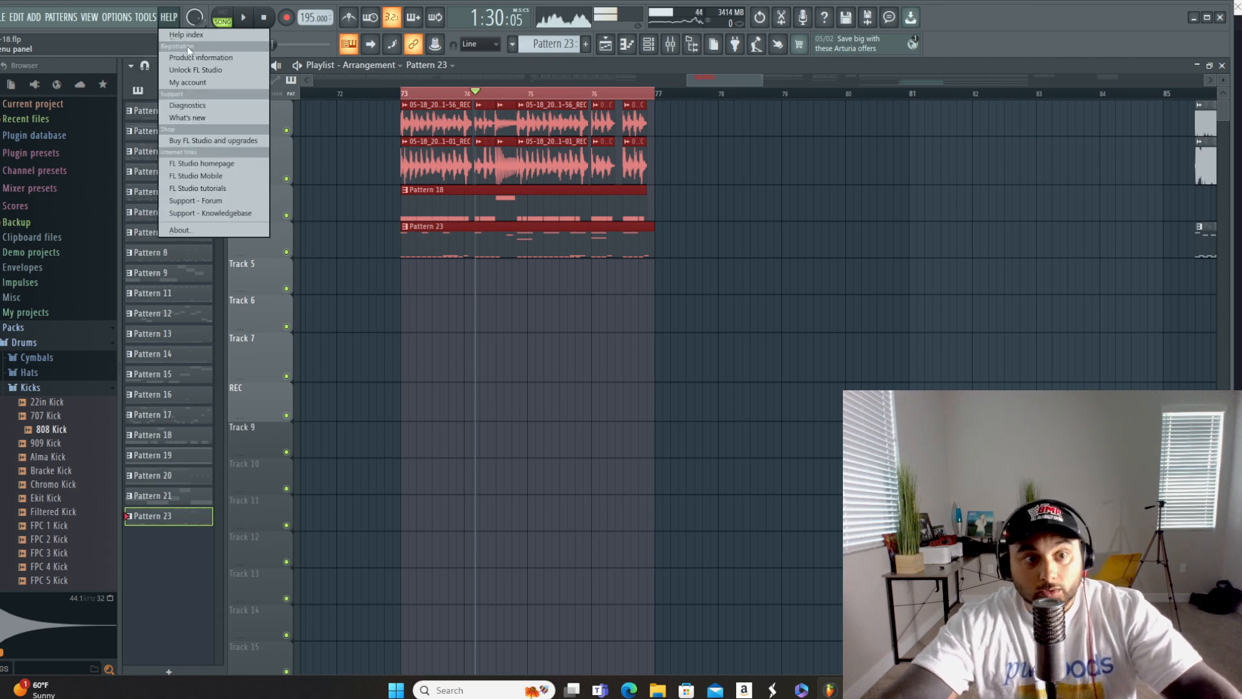
mouse_move(192, 61)
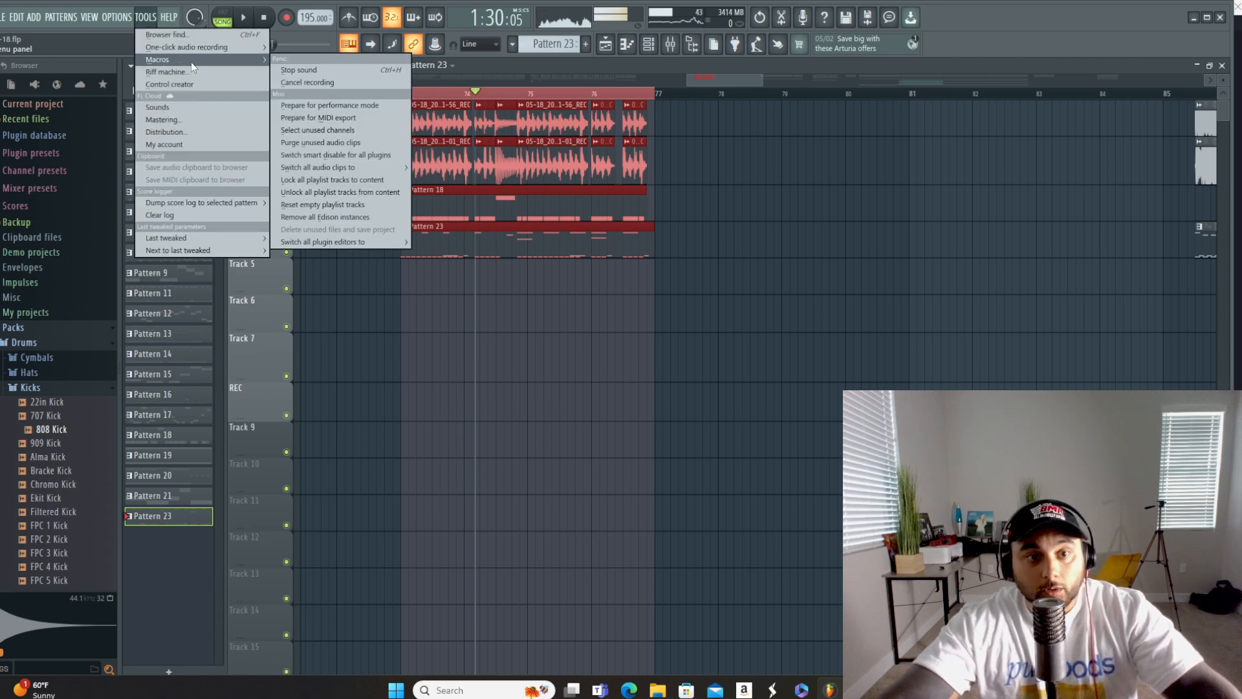
left_click(353, 156)
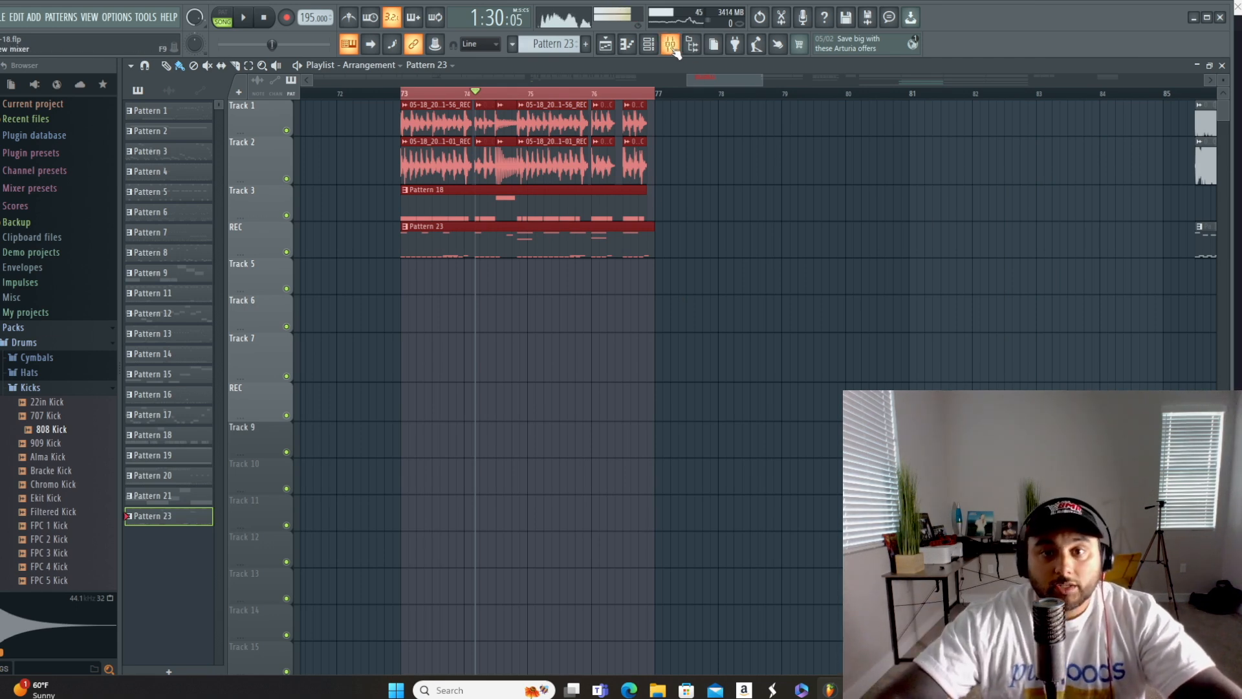
key("F9")
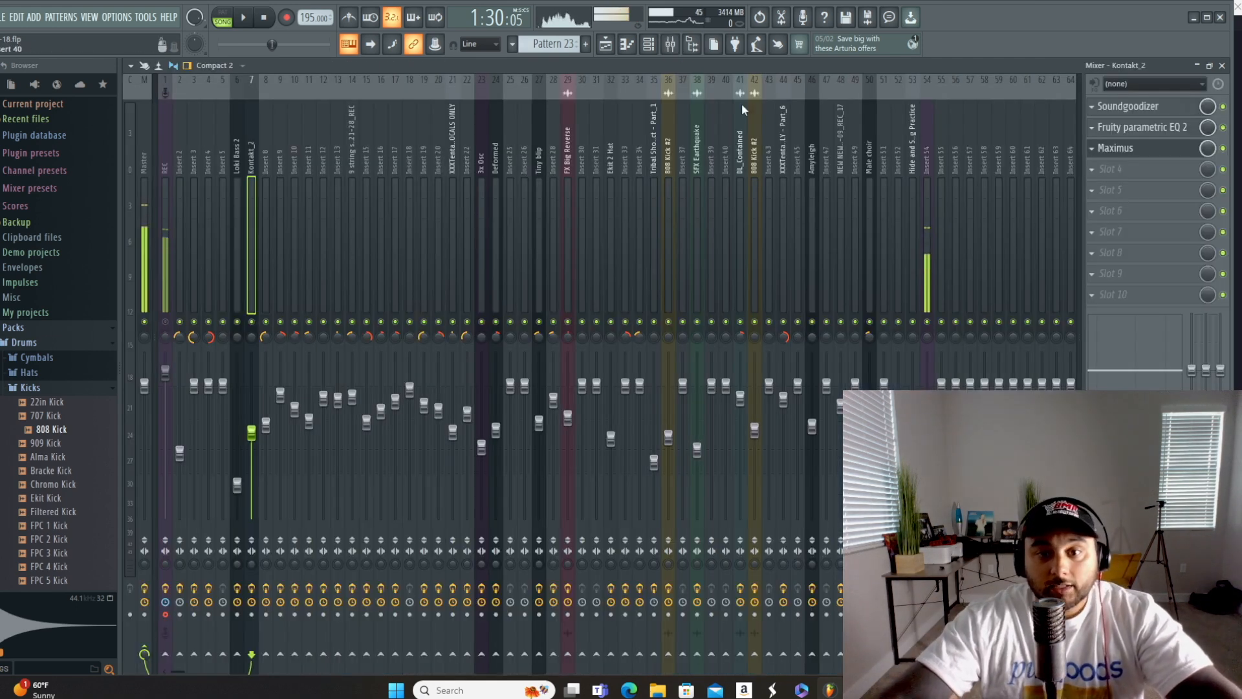
left_click(606, 44)
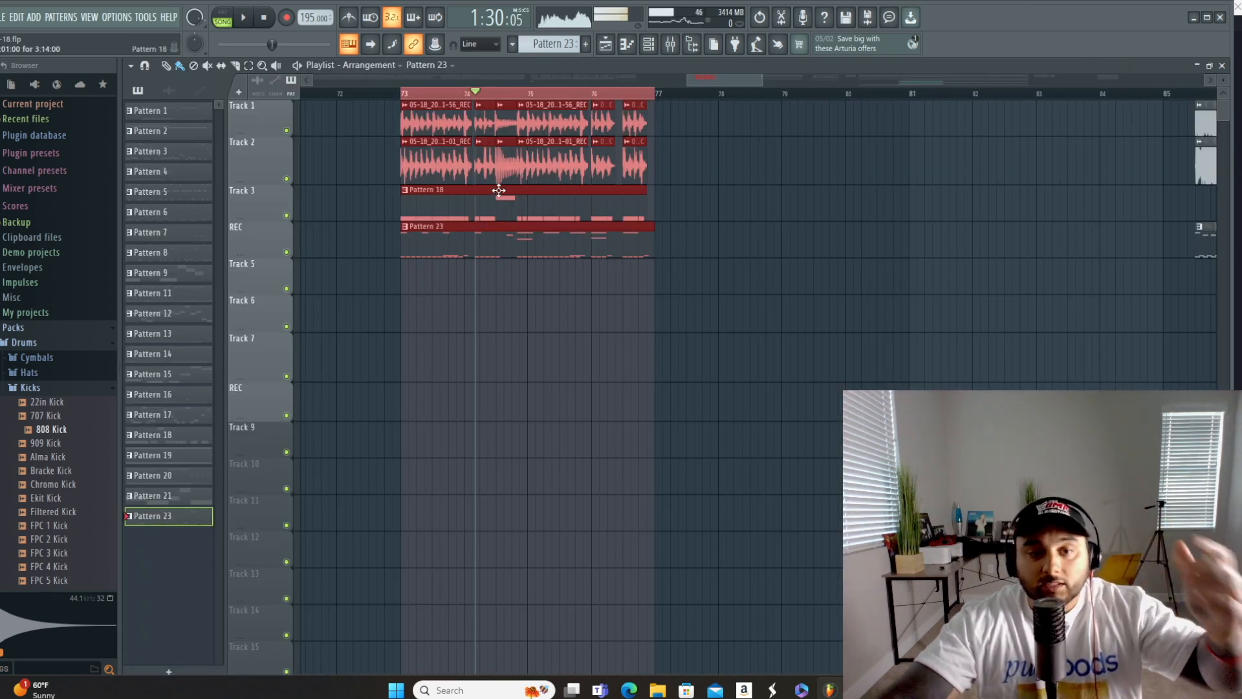
Step: Play bars 73 to 76 from the start with the guitars and Pattern 23 in song mode
key("space")
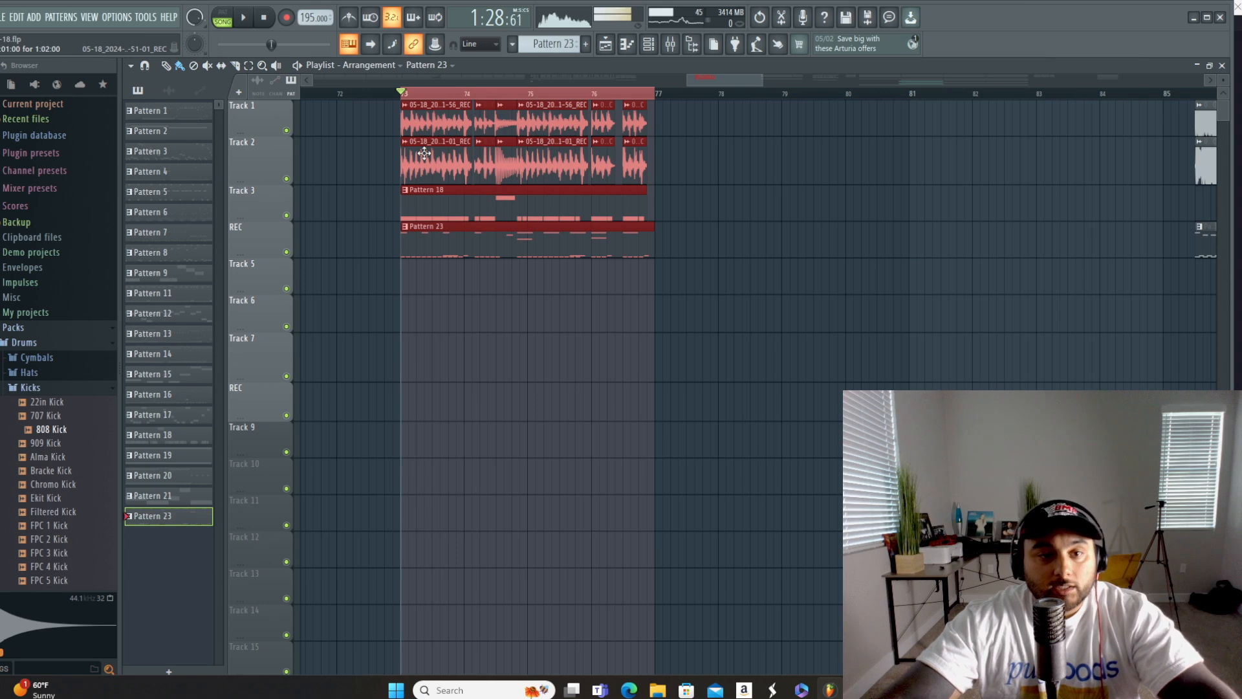
left_click(245, 20)
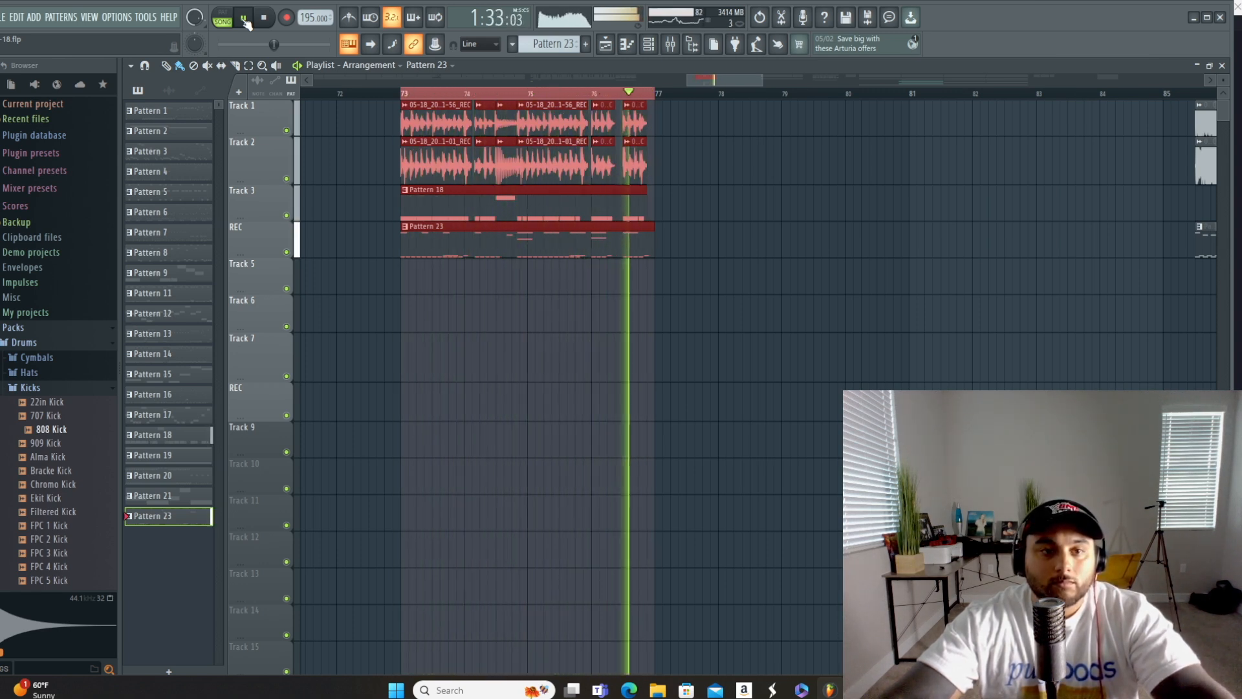
left_click(245, 19)
Step: Bring the earlier section from bar 25 into view and leave only Track 1, Track 2 and Track 3 unmuted
left_click_drag(739, 81, 526, 83)
left_click_drag(680, 81, 592, 79)
right_click(287, 130)
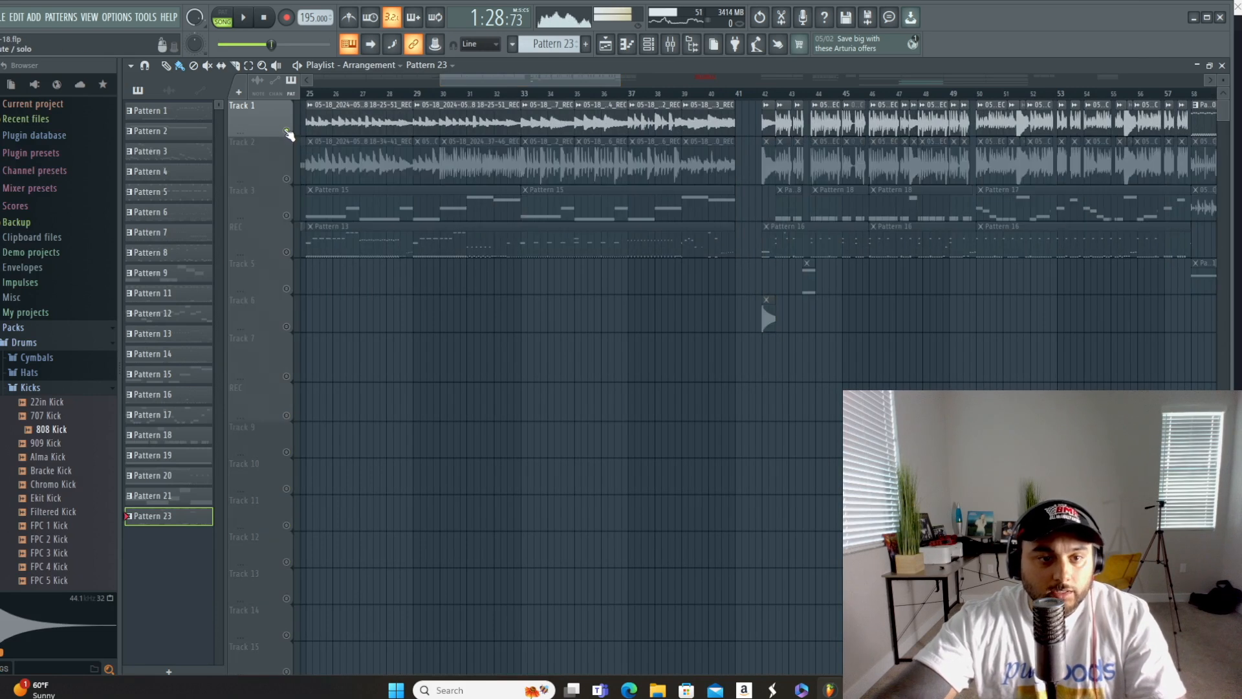
left_click(286, 178)
left_click(287, 215)
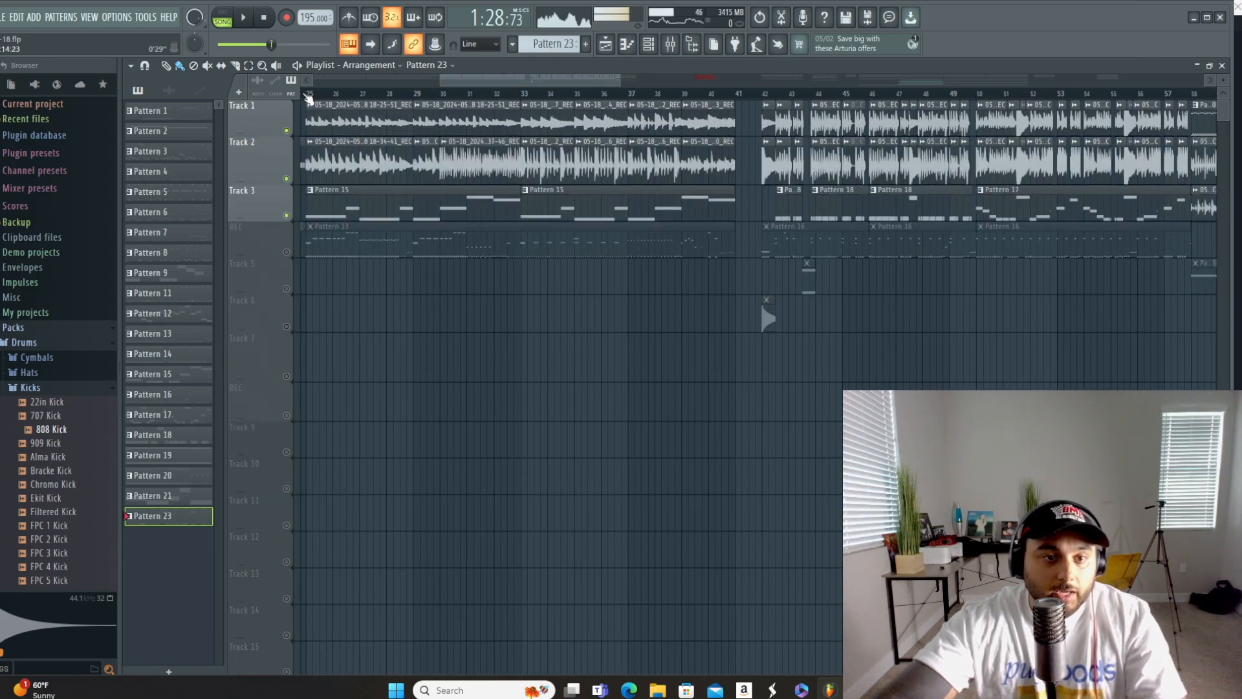
Step: Select bars 25 to 40 in the playlist and play them without the drum track
left_click_drag(310, 97, 774, 84)
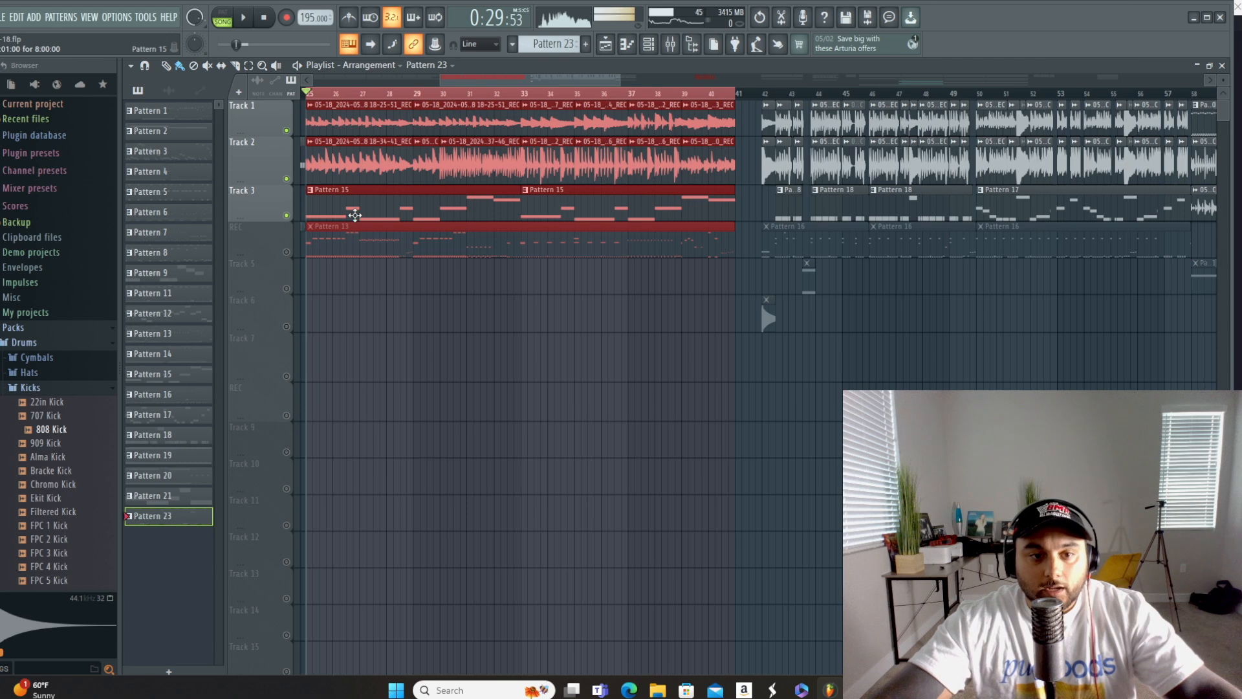
left_click(247, 20)
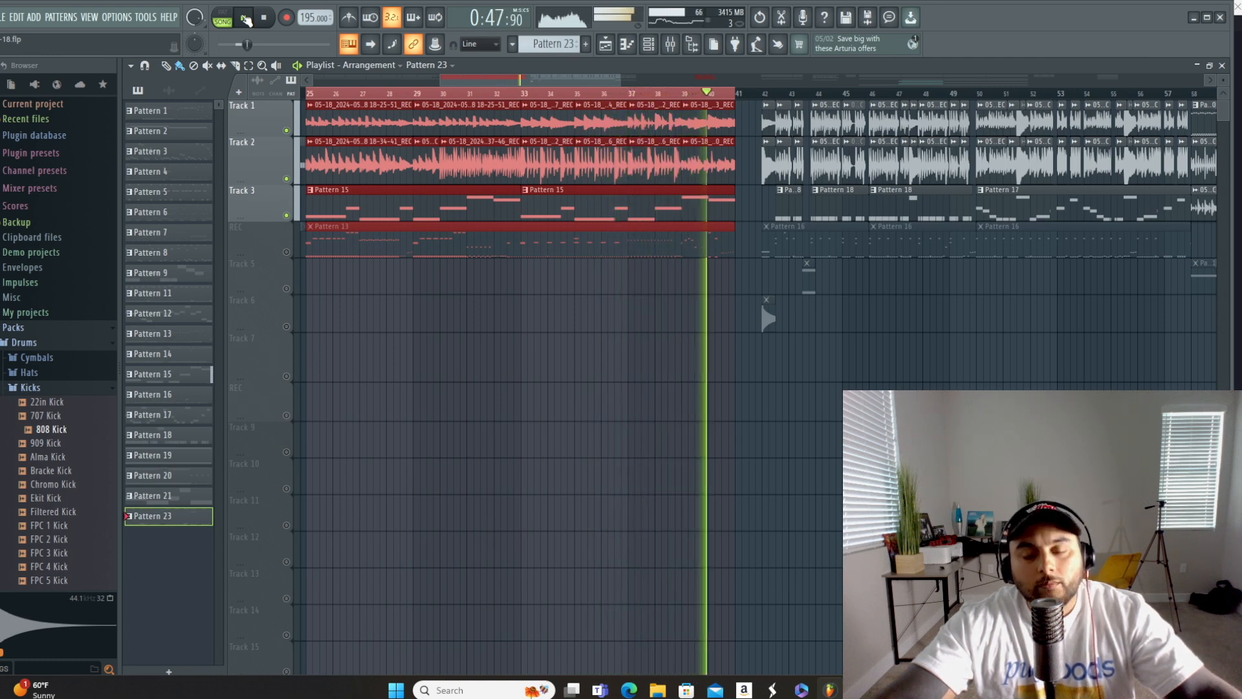
left_click(246, 18)
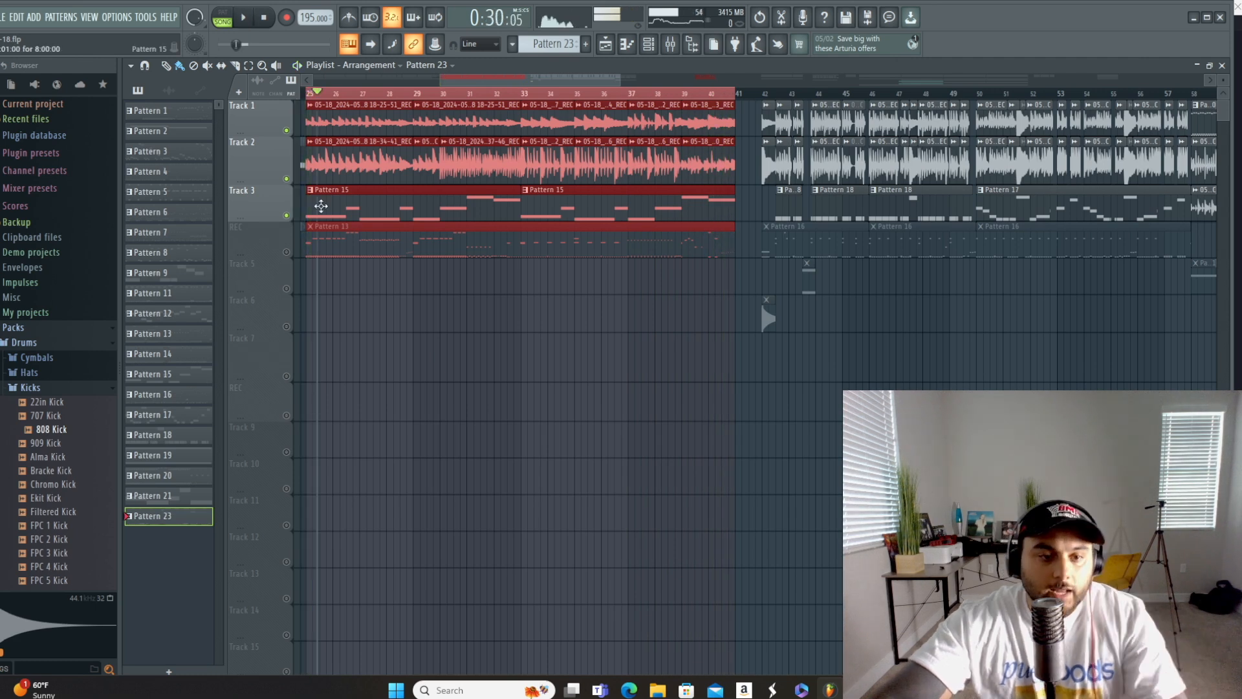
Step: Open Pattern 13 in the piano roll, select the D2 snares of bars 1 and 2, play the opening and examine its cymbal notes
double_click(344, 244)
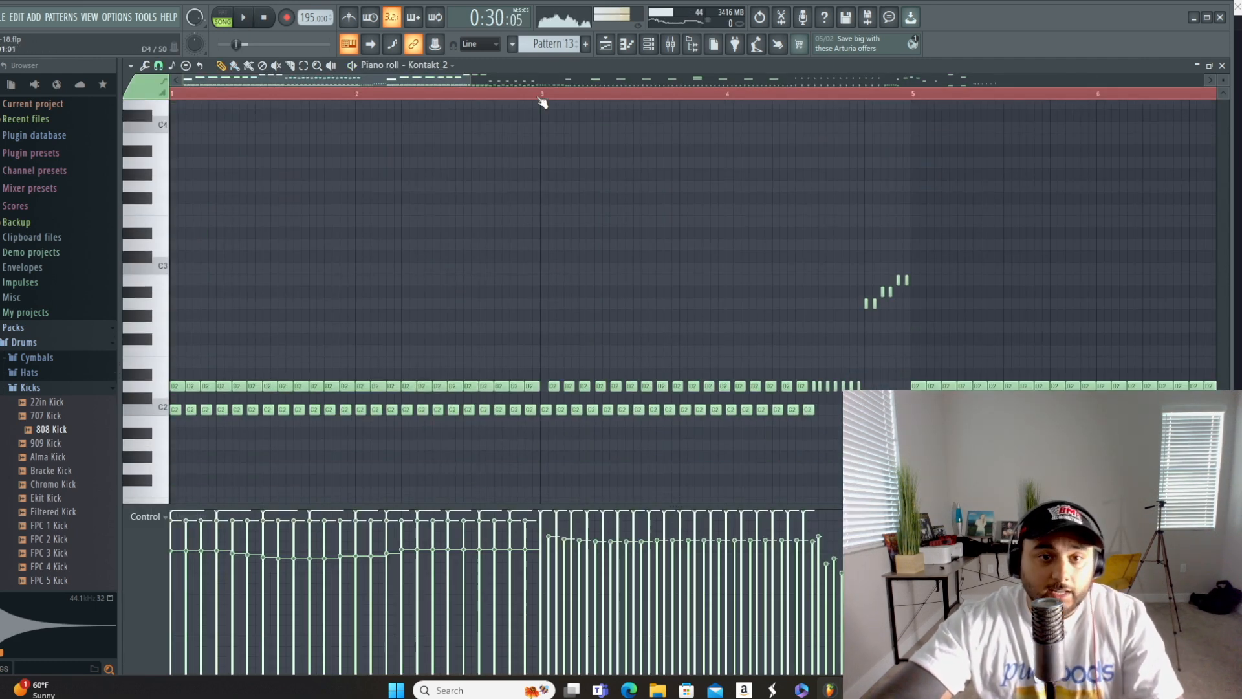
left_click_drag(467, 80, 418, 84)
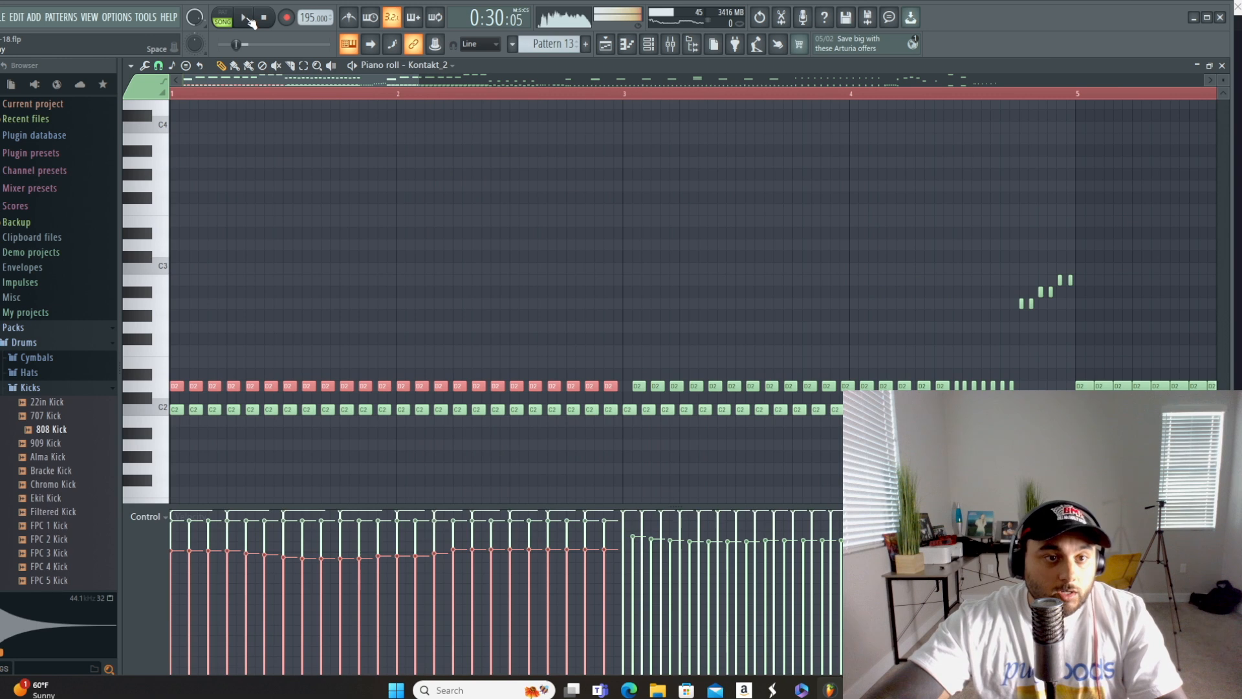
left_click(249, 19)
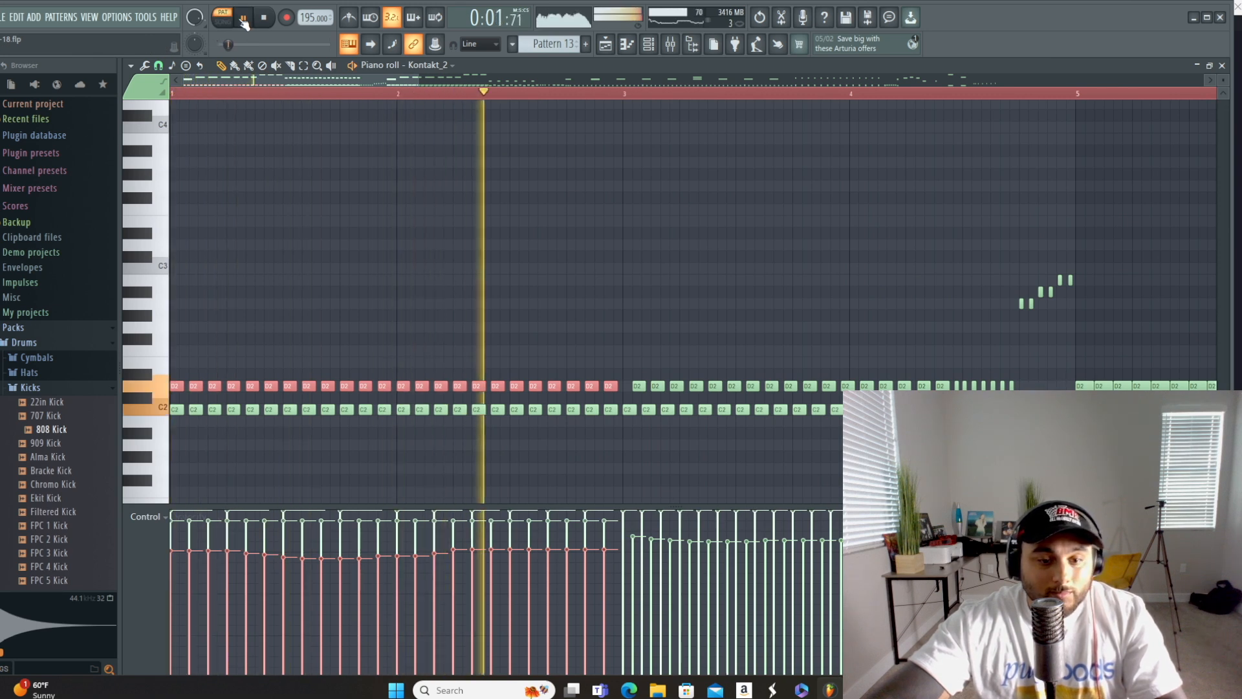
left_click(244, 19)
scroll(345, 288, "up", 8)
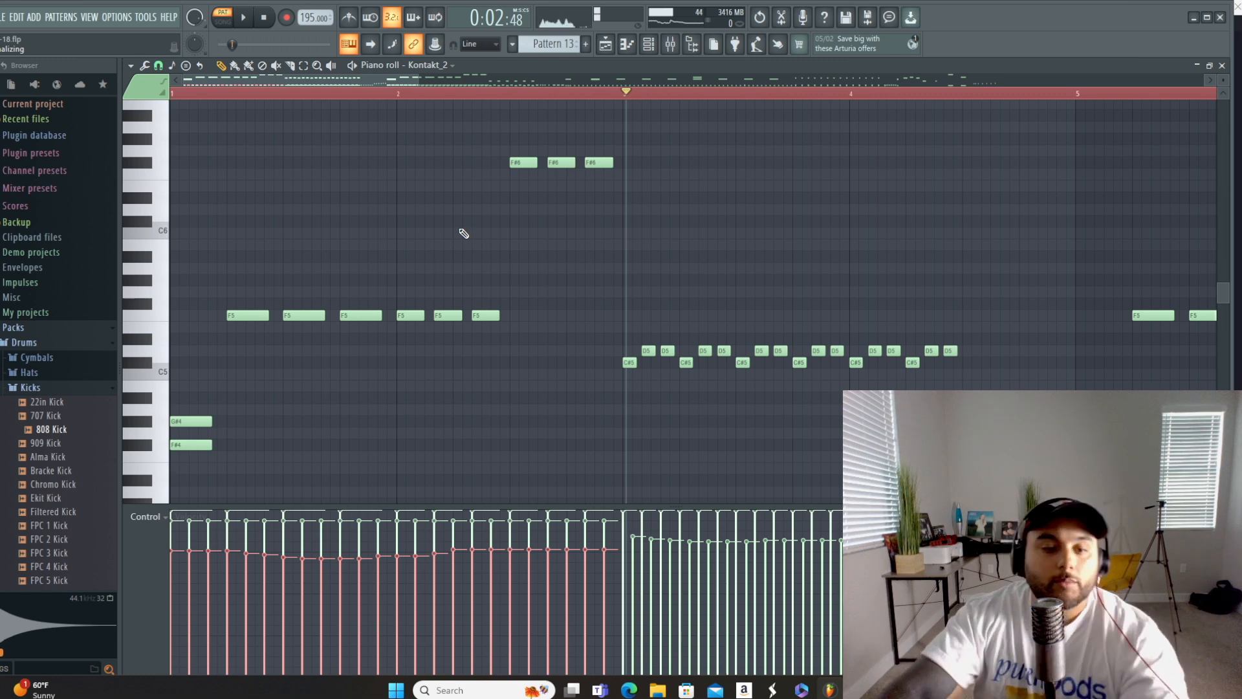
scroll(570, 339, "down", 8)
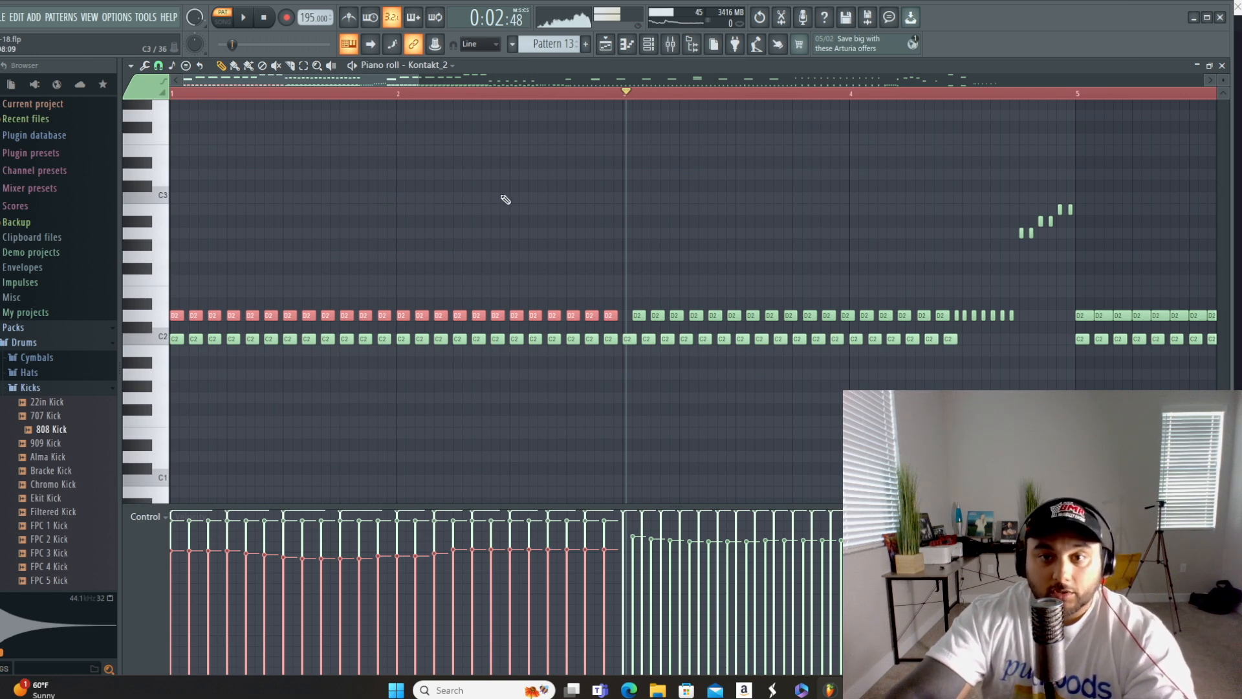
Step: Vary the velocities of the selected D2 snare notes in bars 1 and 2 and play the result
left_click_drag(421, 75, 347, 77)
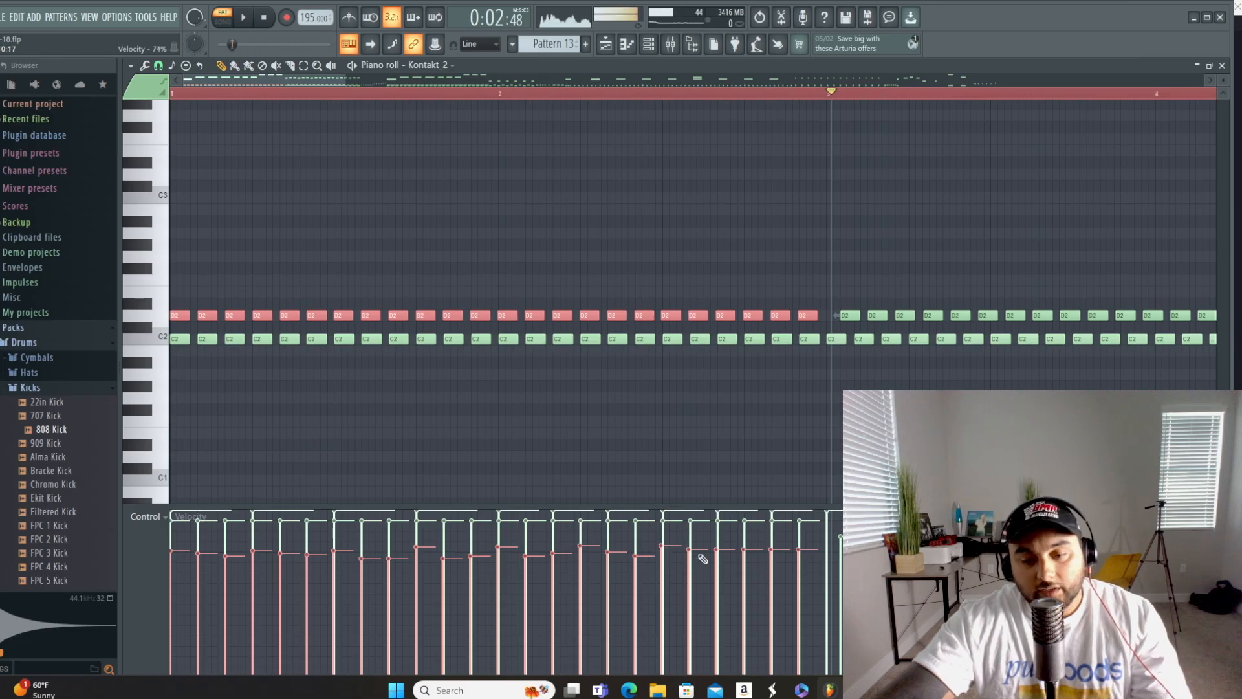
left_click_drag(717, 557, 800, 554)
left_click(262, 18)
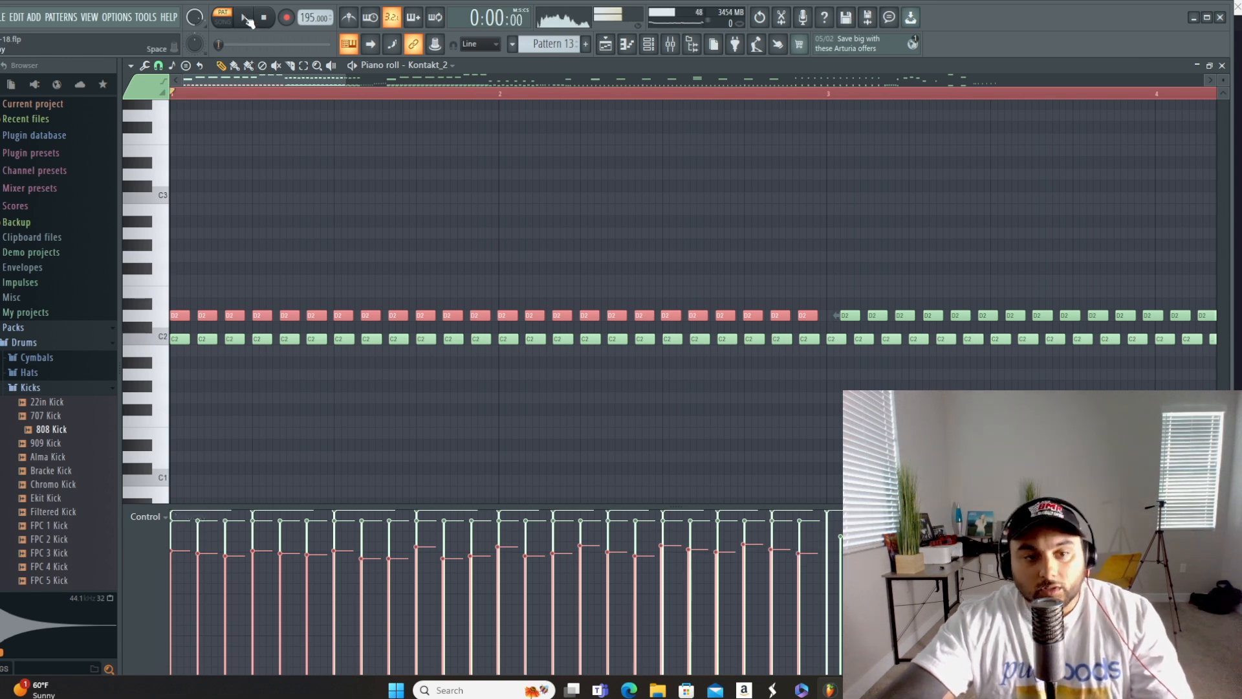
left_click(248, 20)
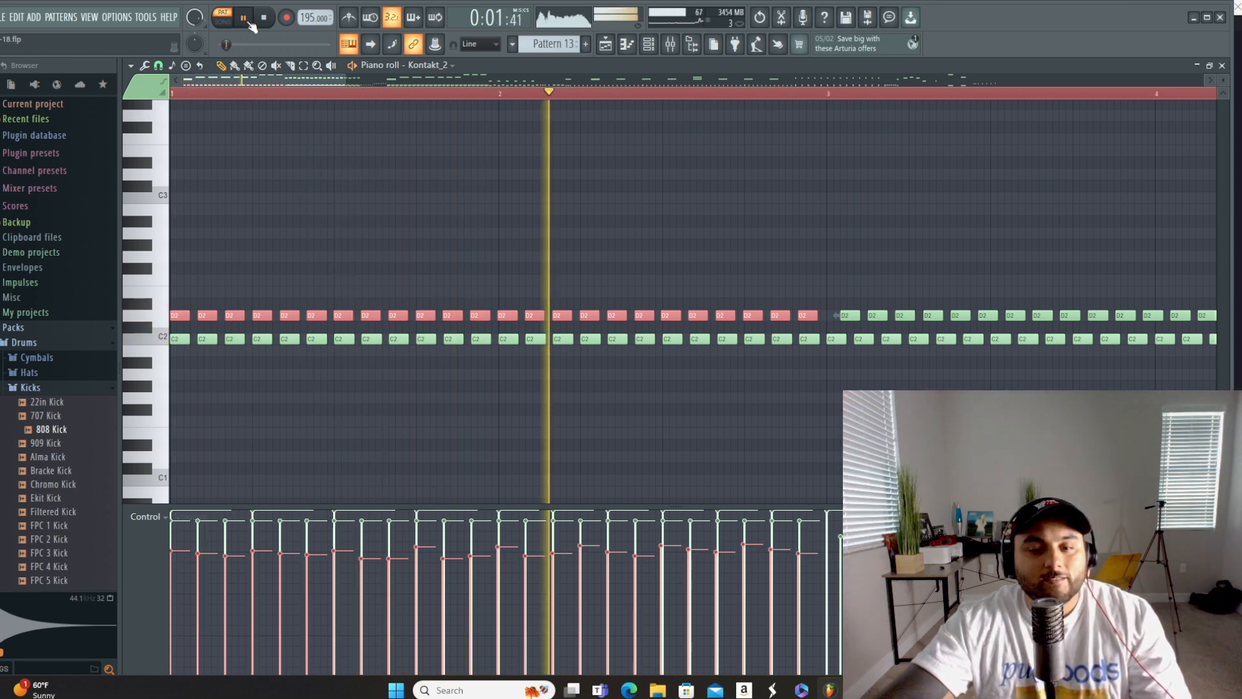
left_click(251, 23)
Step: Examine the spacing of the D2 snares, C2 kicks and cymbals in bars 3 and 4, and play those two bars
left_click_drag(307, 87, 408, 81)
left_click_drag(707, 320, 246, 265)
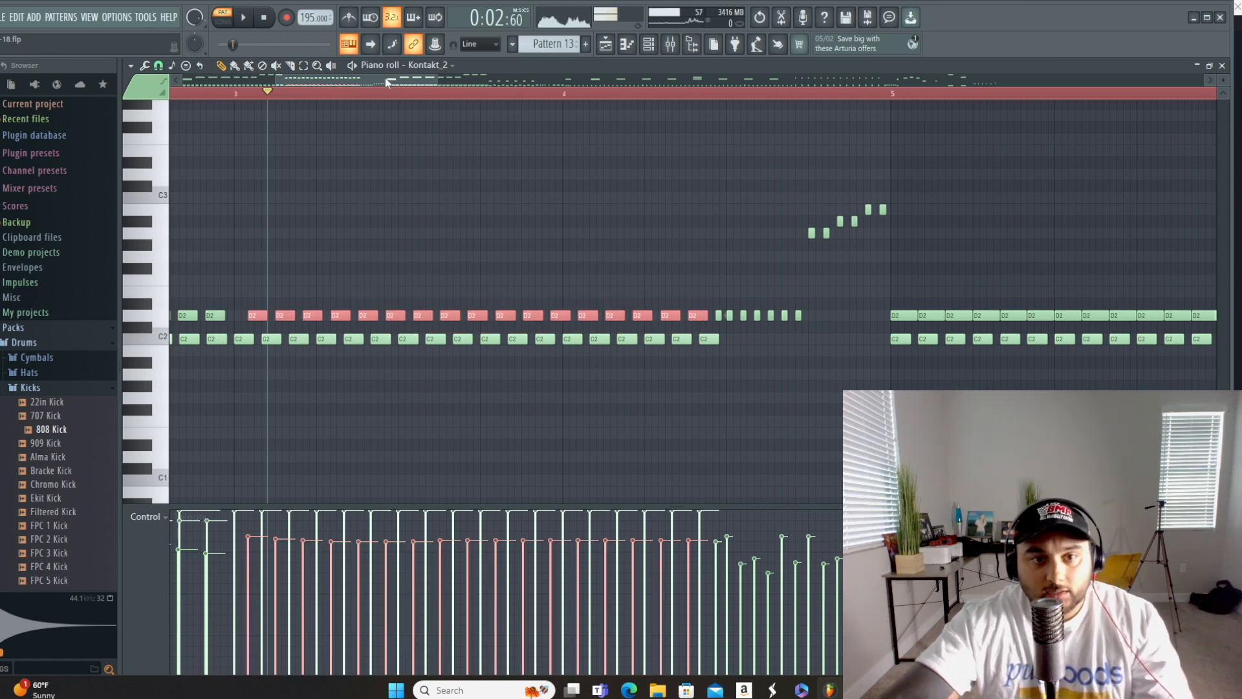
scroll(382, 75, "up", 10)
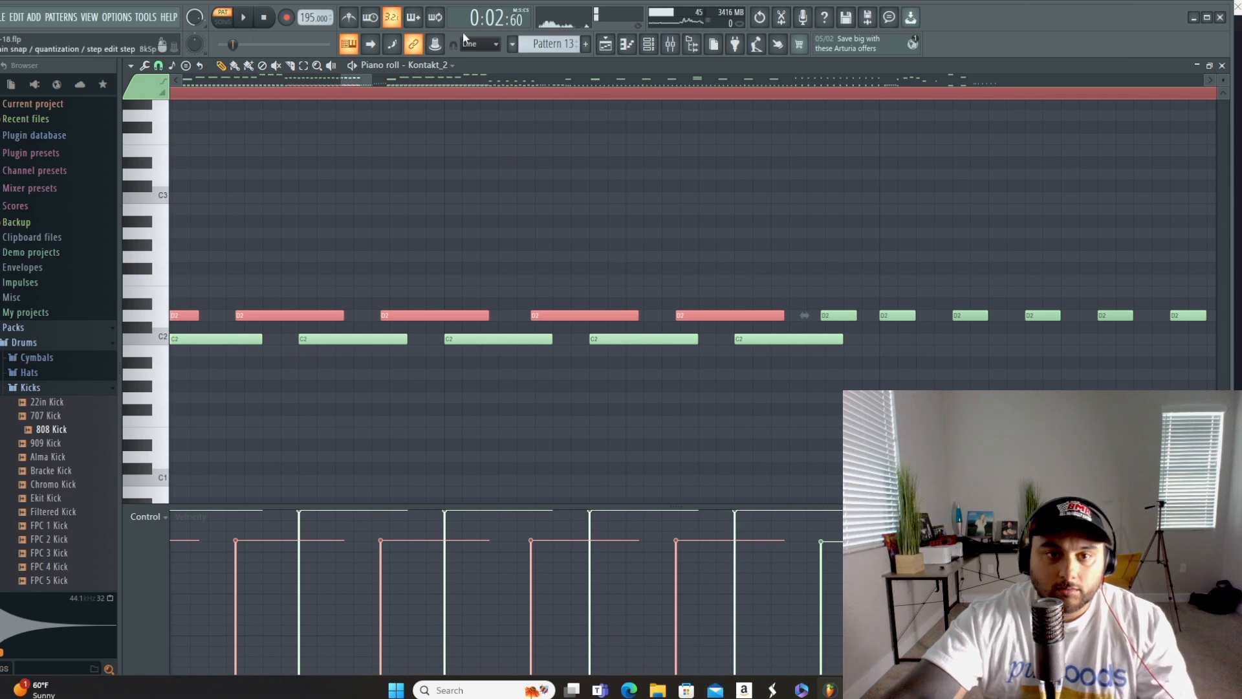
scroll(388, 88, "down", 8)
scroll(590, 254, "up", 8)
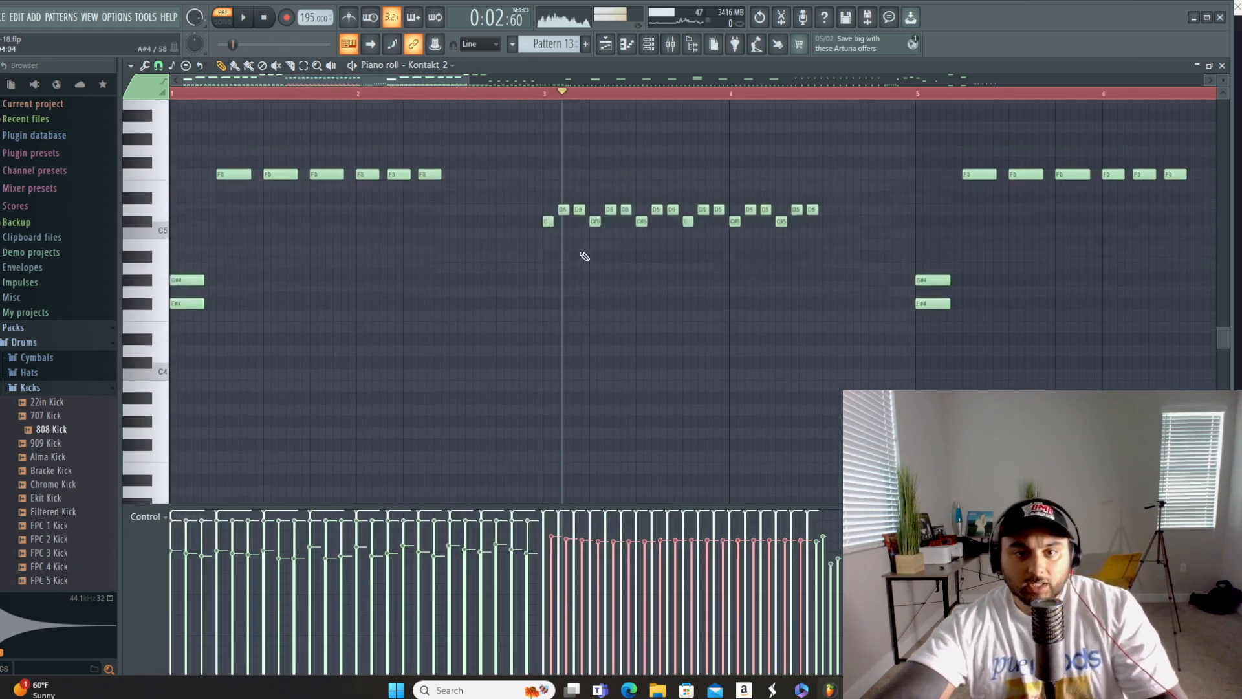
scroll(590, 254, "up", 4)
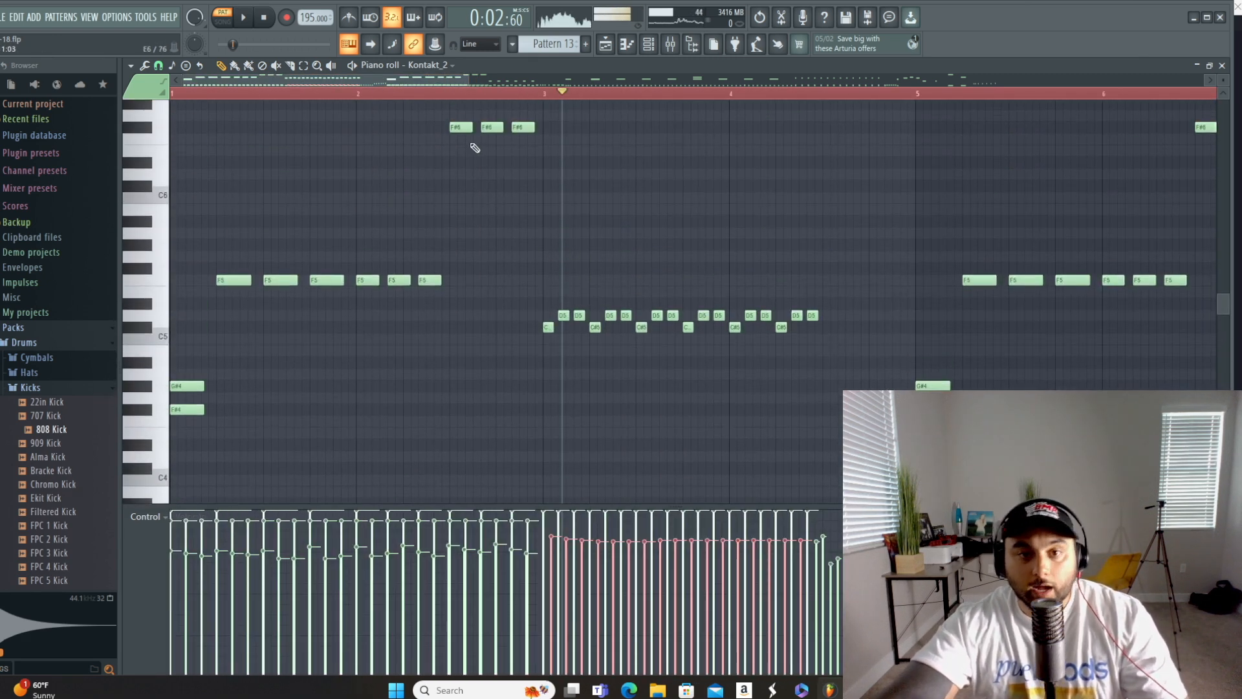
scroll(548, 205, "down", 12)
left_click(245, 18)
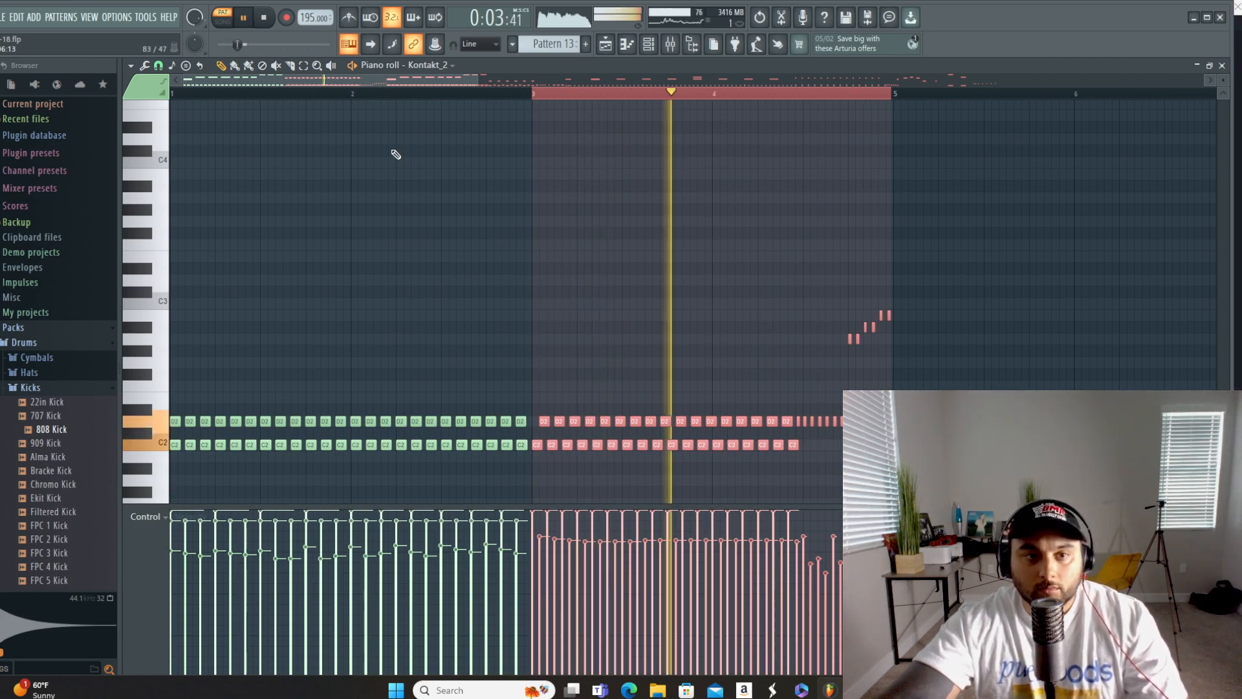
left_click(245, 19)
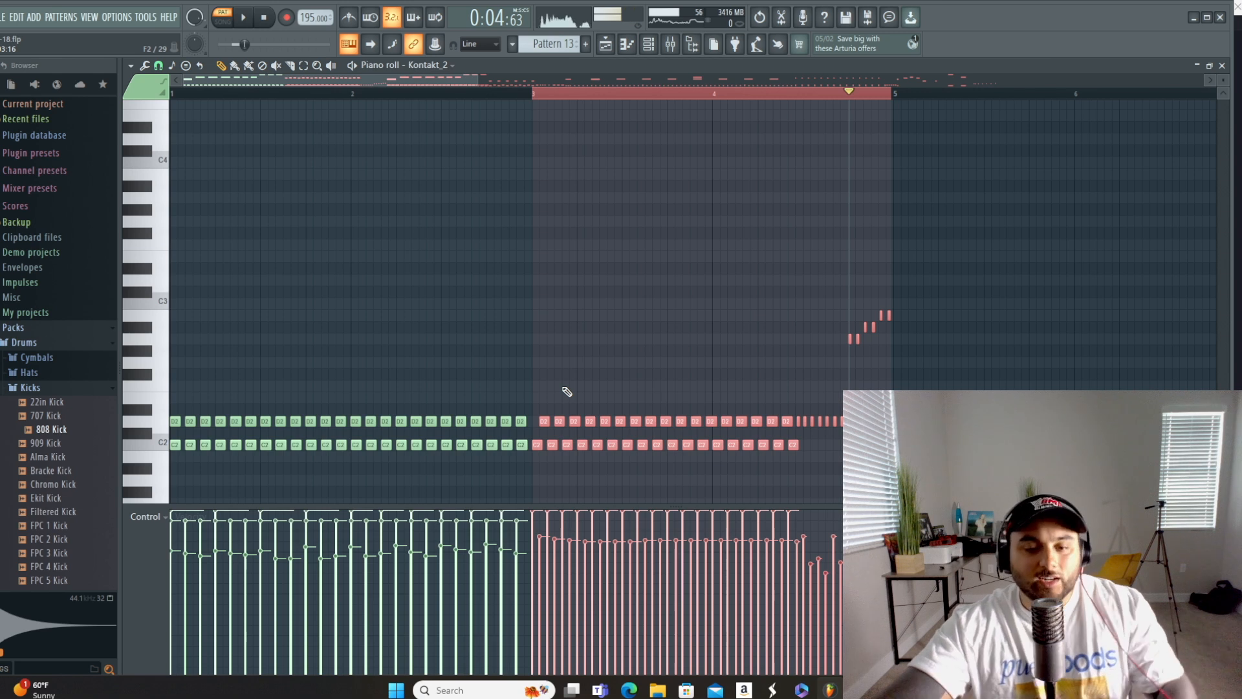
Step: Lower and vary the velocities of the D2 snare notes in bars 3 and 4 while the section loops
mouse_move(542, 406)
left_mouse_down()
mouse_move(604, 426)
mouse_move(796, 426)
left_mouse_up()
mouse_move(587, 552)
left_mouse_down()
mouse_move(562, 560)
mouse_move(623, 562)
left_mouse_up()
left_click_drag(553, 443, 890, 443)
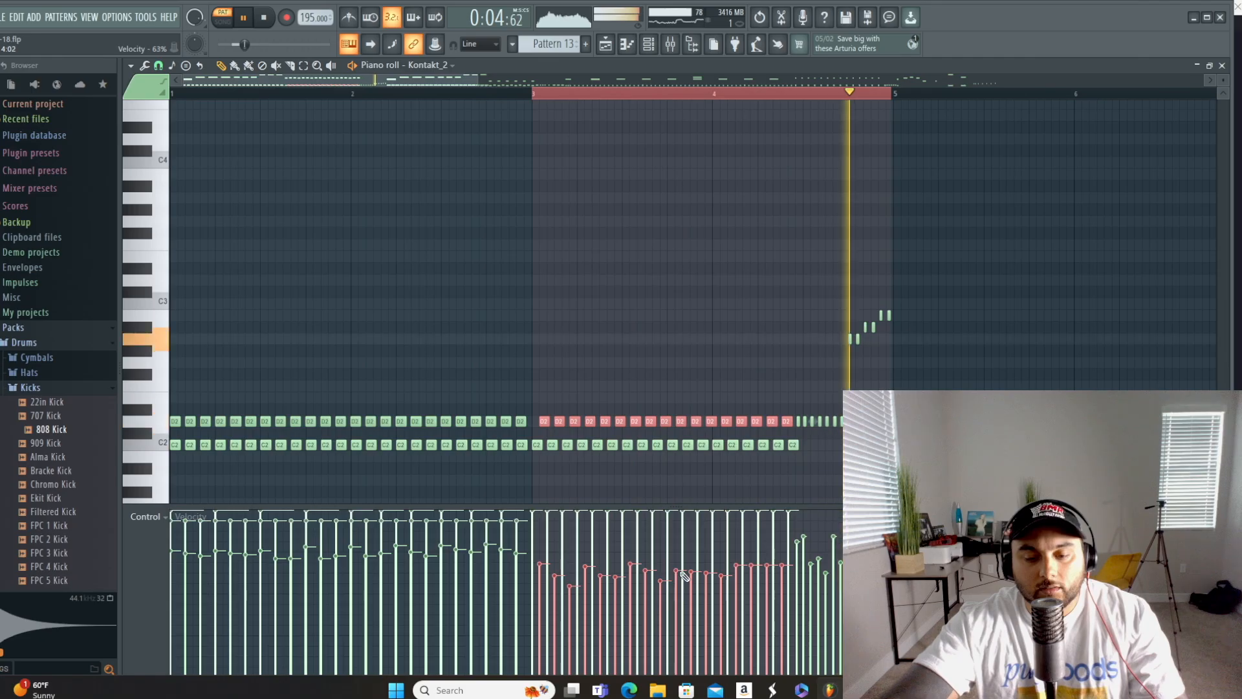
mouse_move(685, 573)
left_mouse_down()
mouse_move(712, 590)
mouse_move(776, 580)
left_mouse_up()
left_click(784, 582)
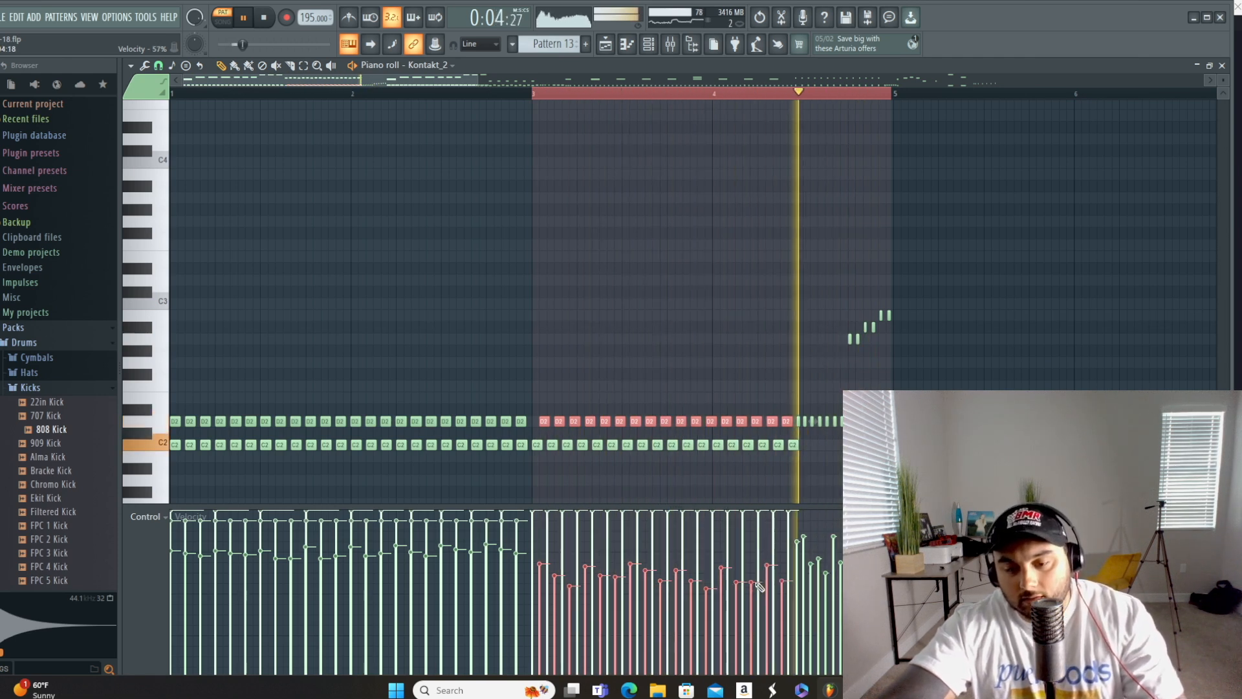
left_click(244, 20)
Step: Select the cymbal notes around C#5 in bars 3 and 4 and compare their placement with the snares and kicks
scroll(807, 255, "up", 6)
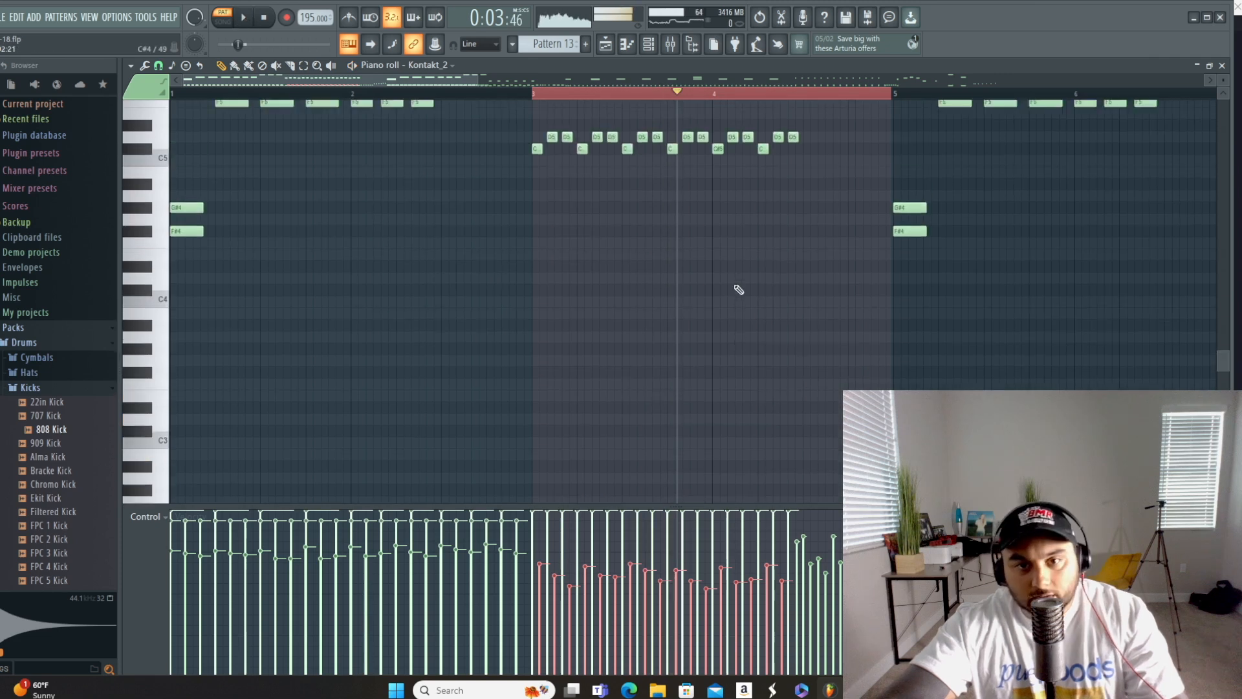
left_click_drag(803, 238, 526, 162)
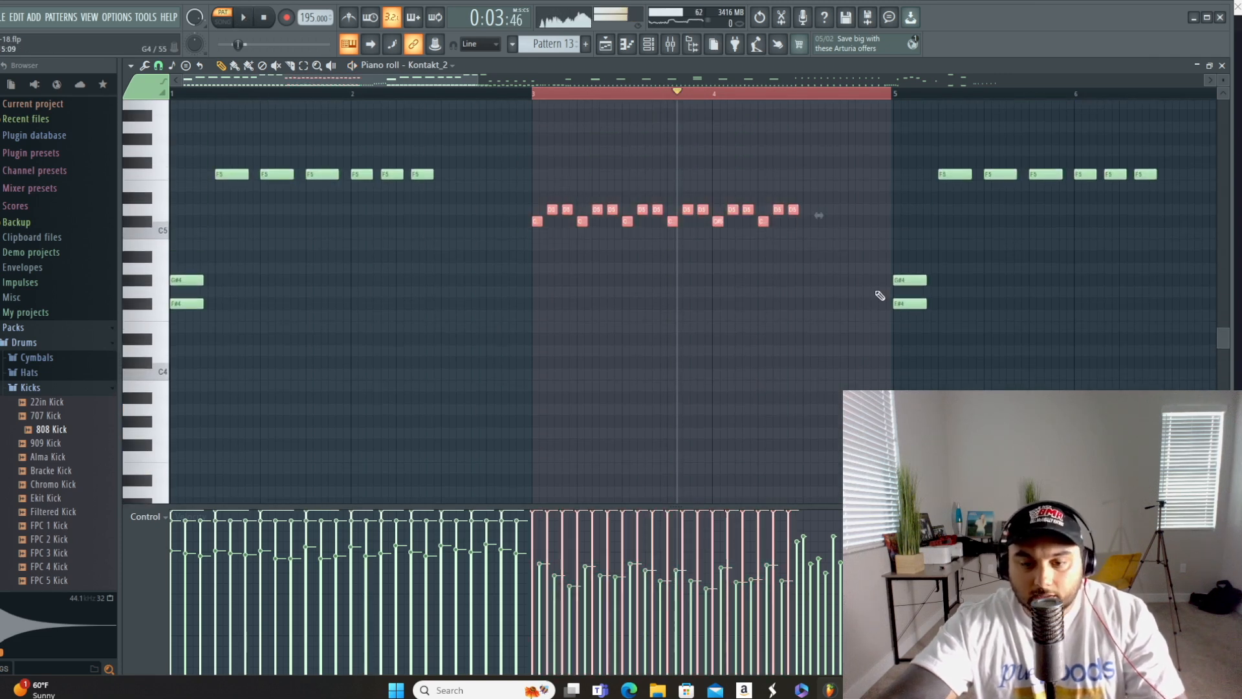
scroll(743, 324, "down", 8)
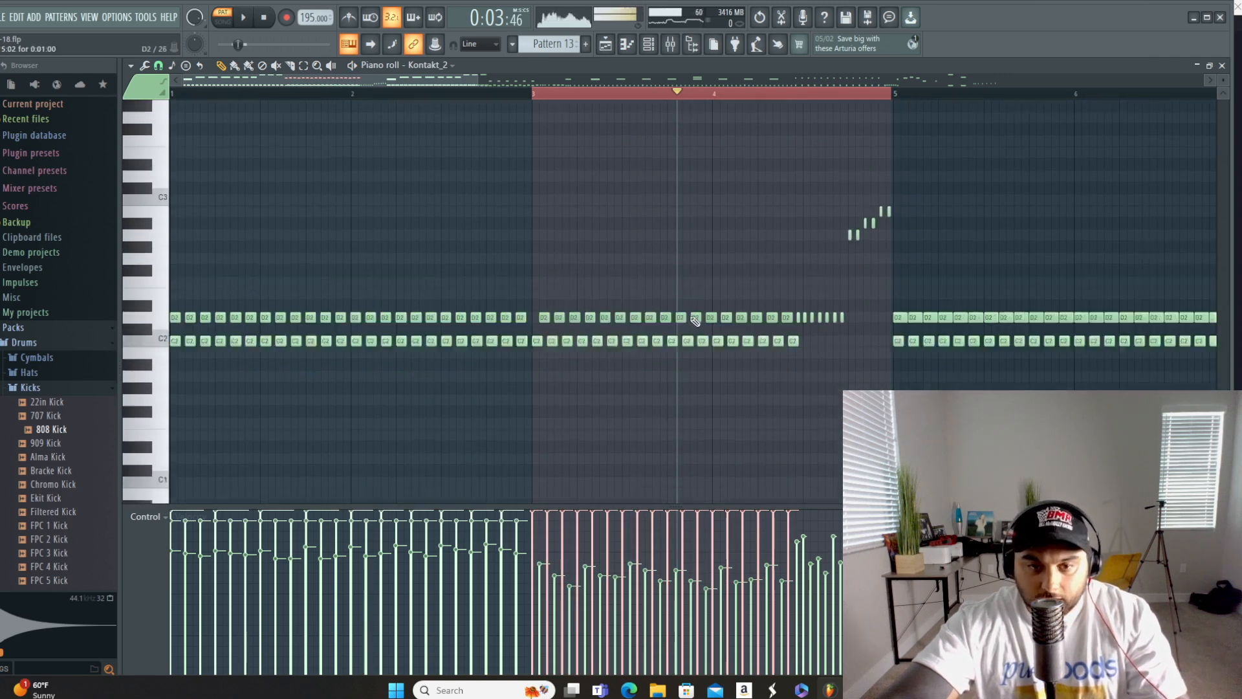
scroll(686, 317, "up", 6)
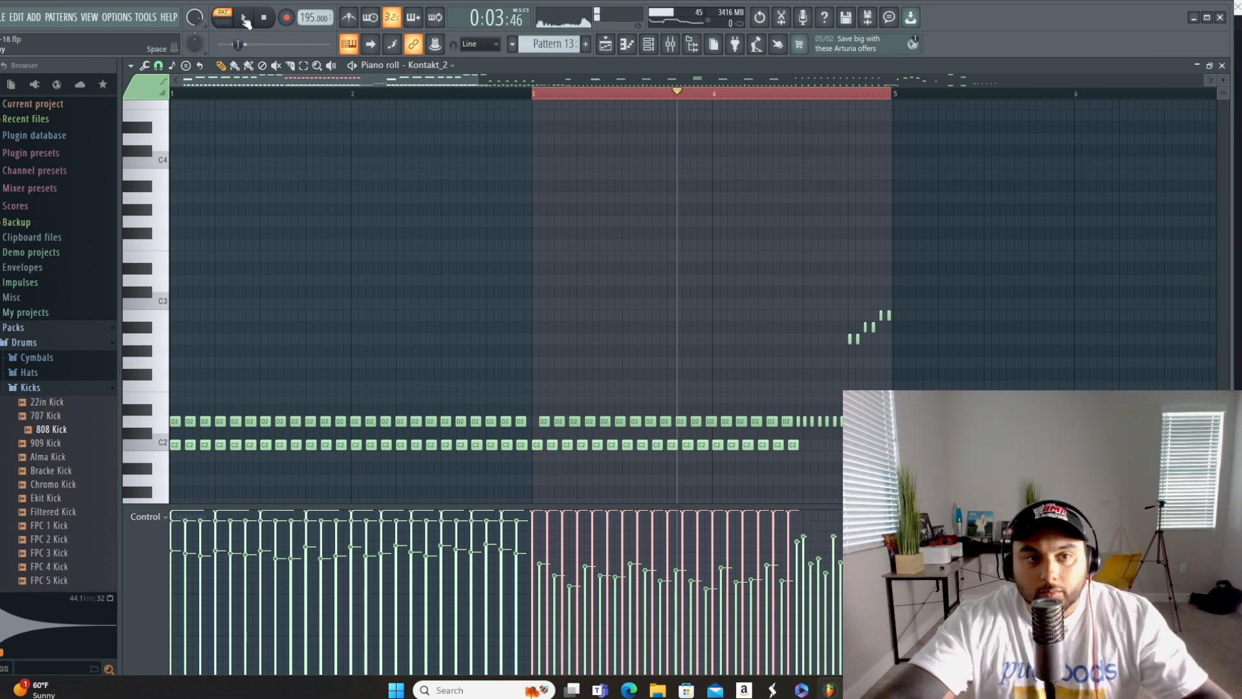
Step: Play bars 3 and 4, extend the selection to bars 1 through 4 and listen to the whole passage
left_click(244, 19)
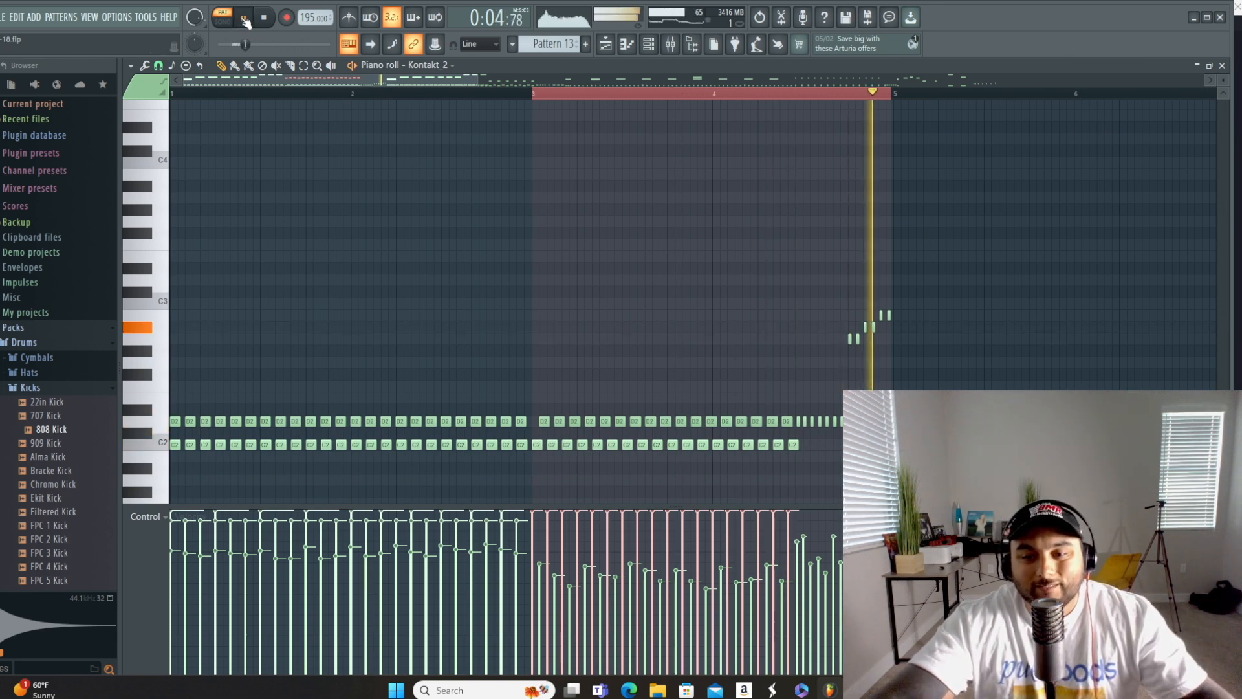
key("ctrl+a")
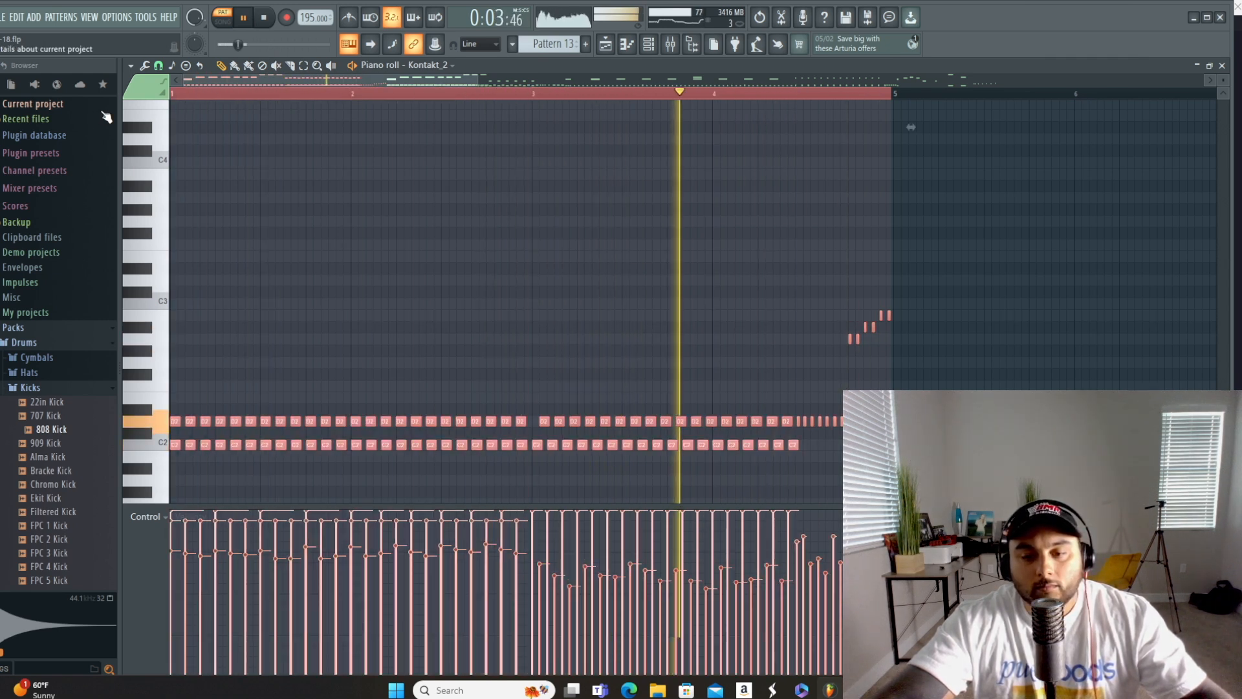
left_click(245, 20)
Step: Return to the playlist, unmute the drum track with Pattern 13 and play the section from bar 25 in song mode
left_click(607, 46)
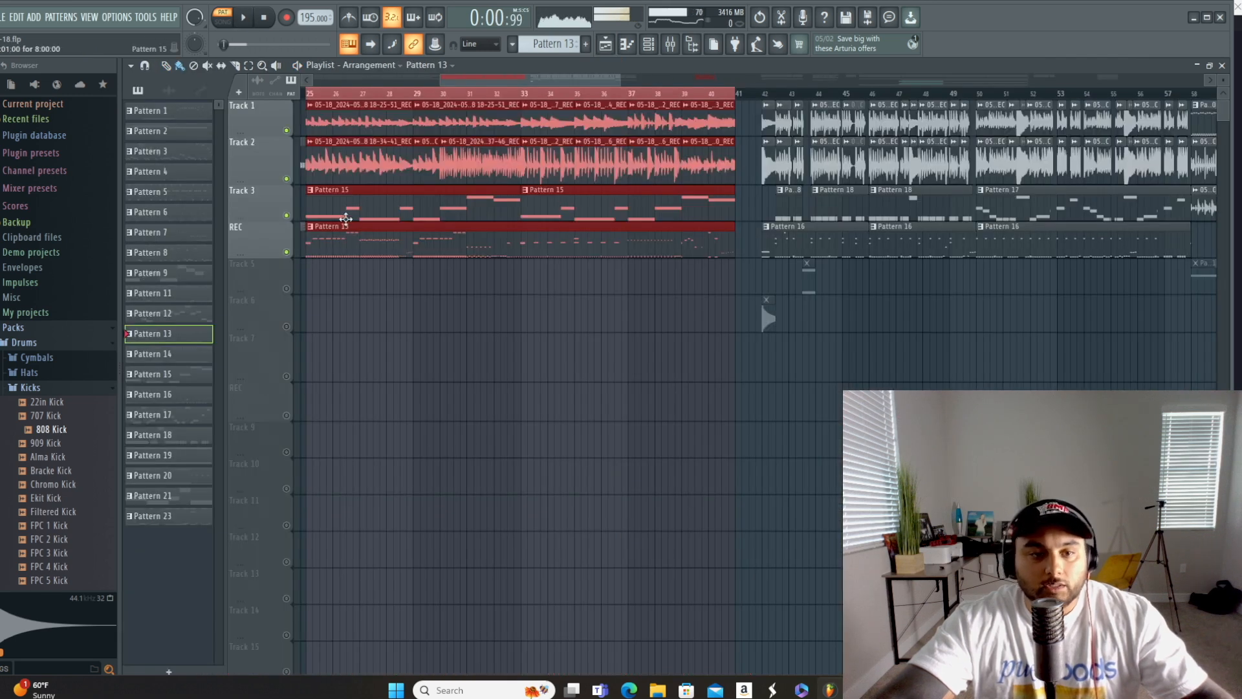
left_click(315, 98)
left_click(245, 17)
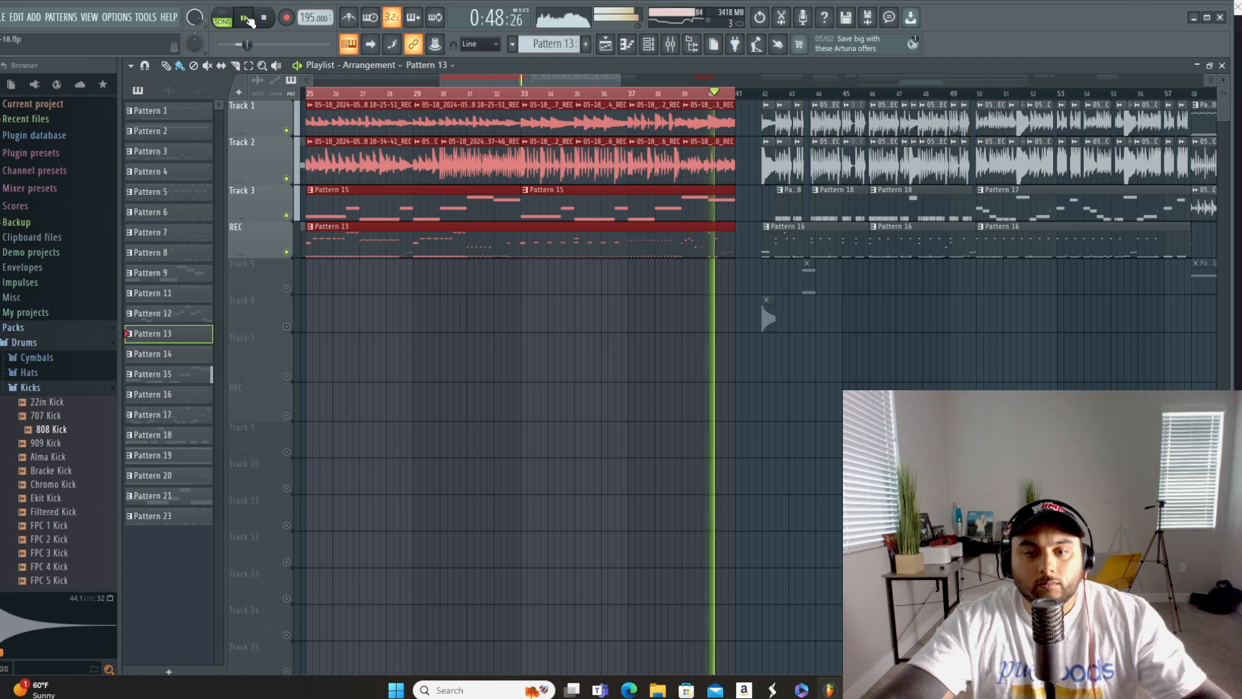
left_click(246, 18)
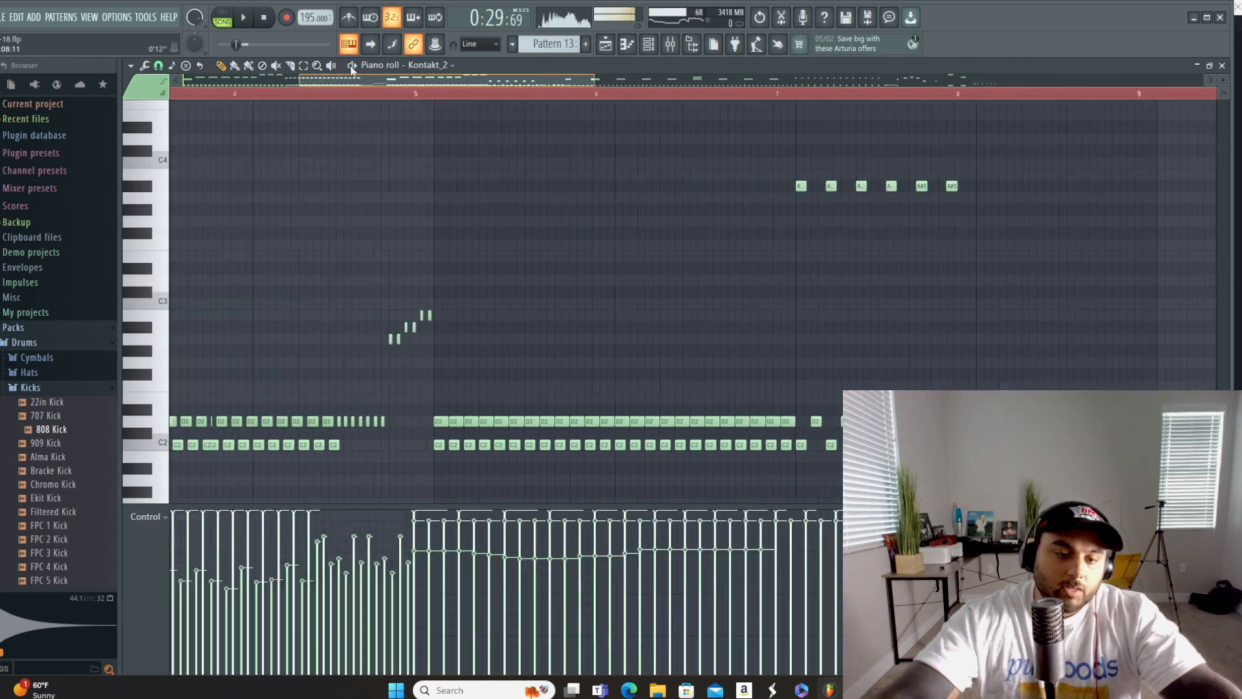
Step: Show bars 7 and 8 of Pattern 13 in the piano roll and play them on their own in pattern mode
left_click_drag(401, 79, 503, 86)
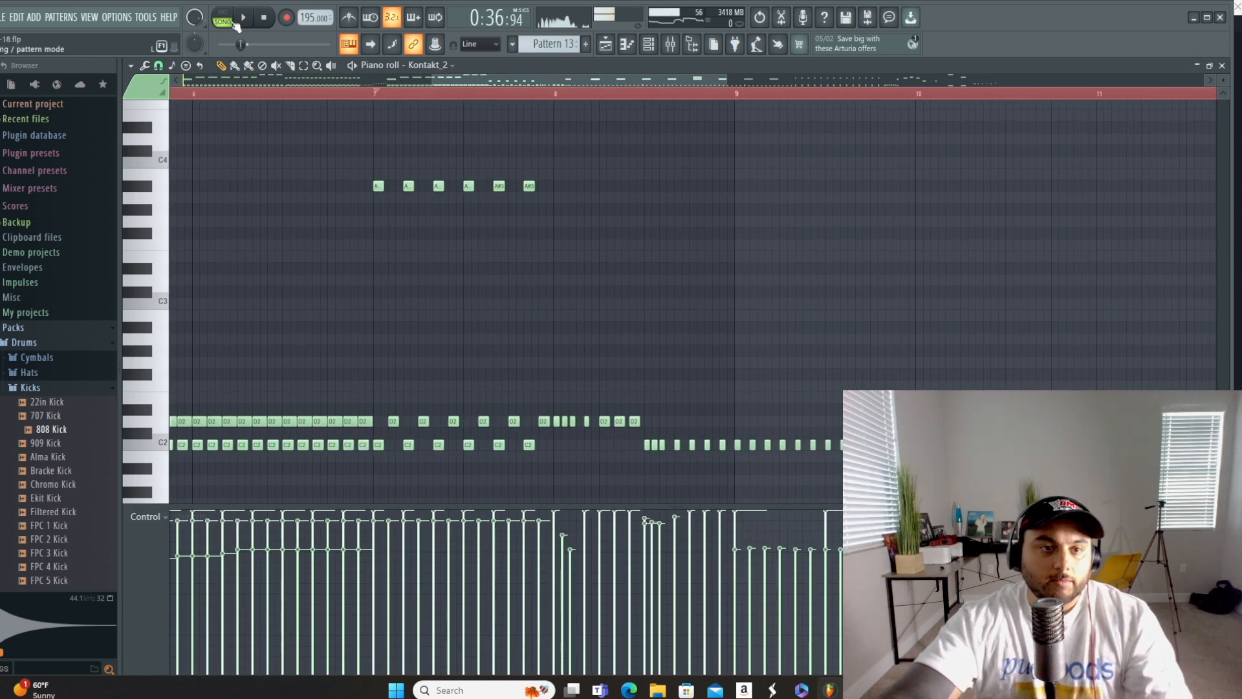
left_click(232, 22)
key("space")
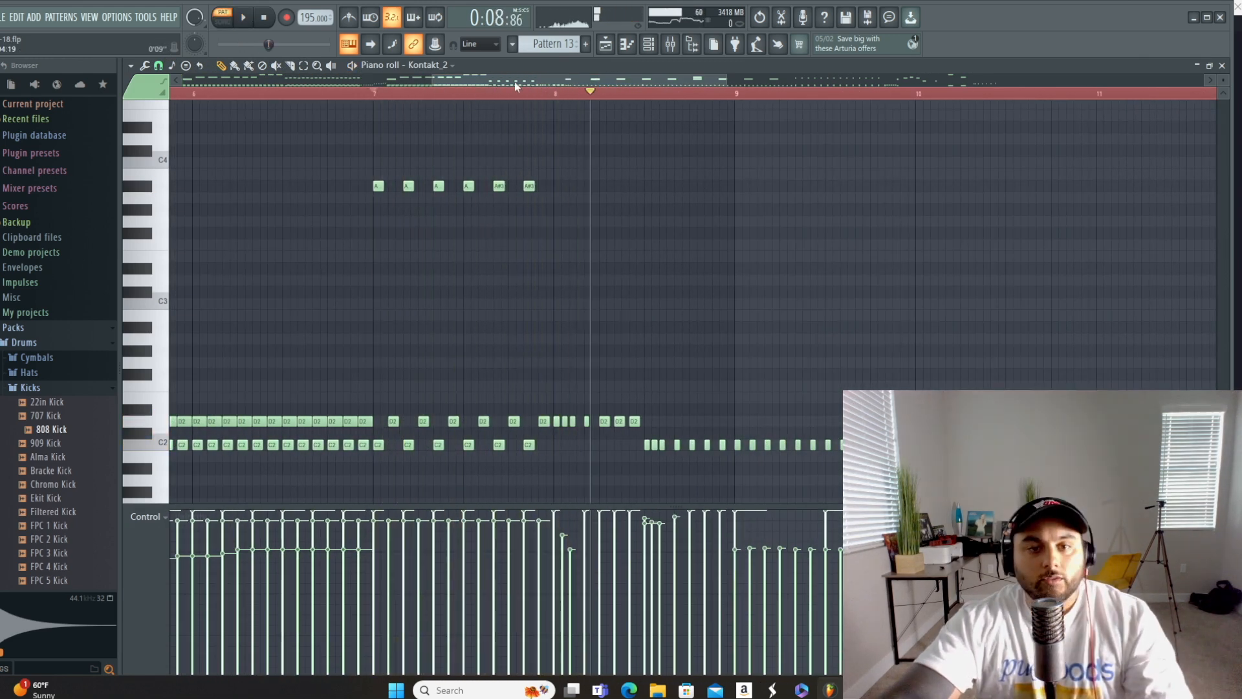
left_click_drag(516, 84, 538, 81)
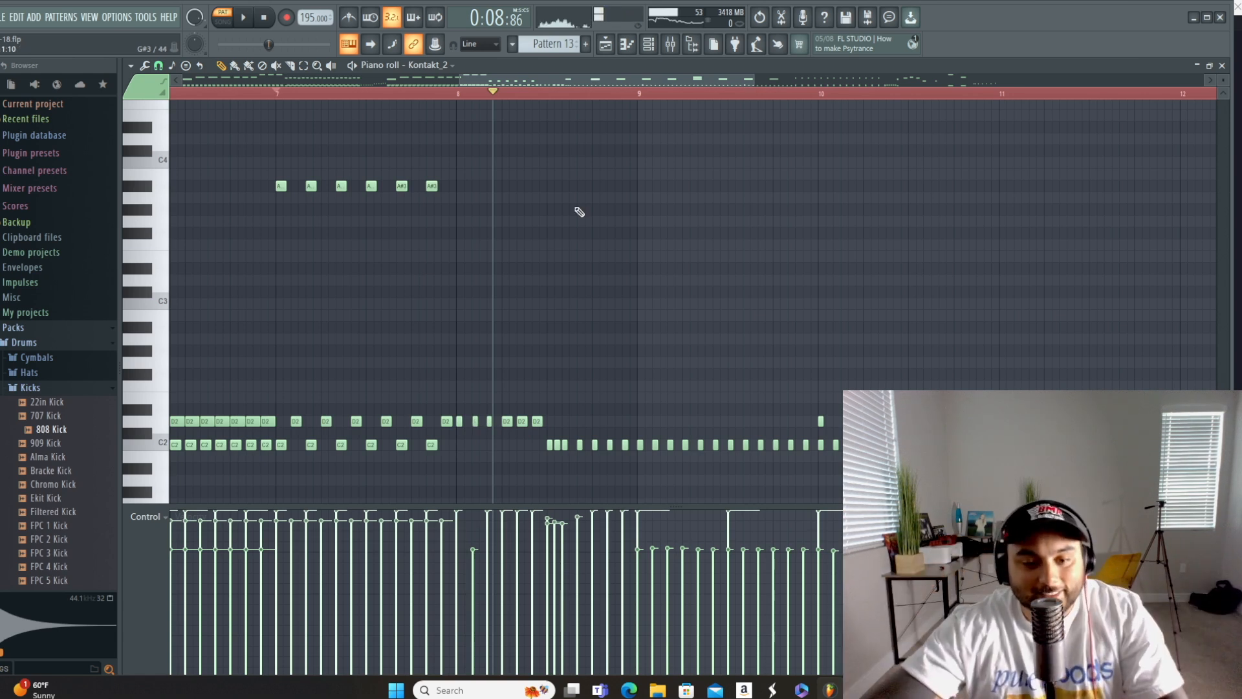
Step: Add a D2 snare note between the first two snare hits of bar 8 and play the fill
left_click(466, 421)
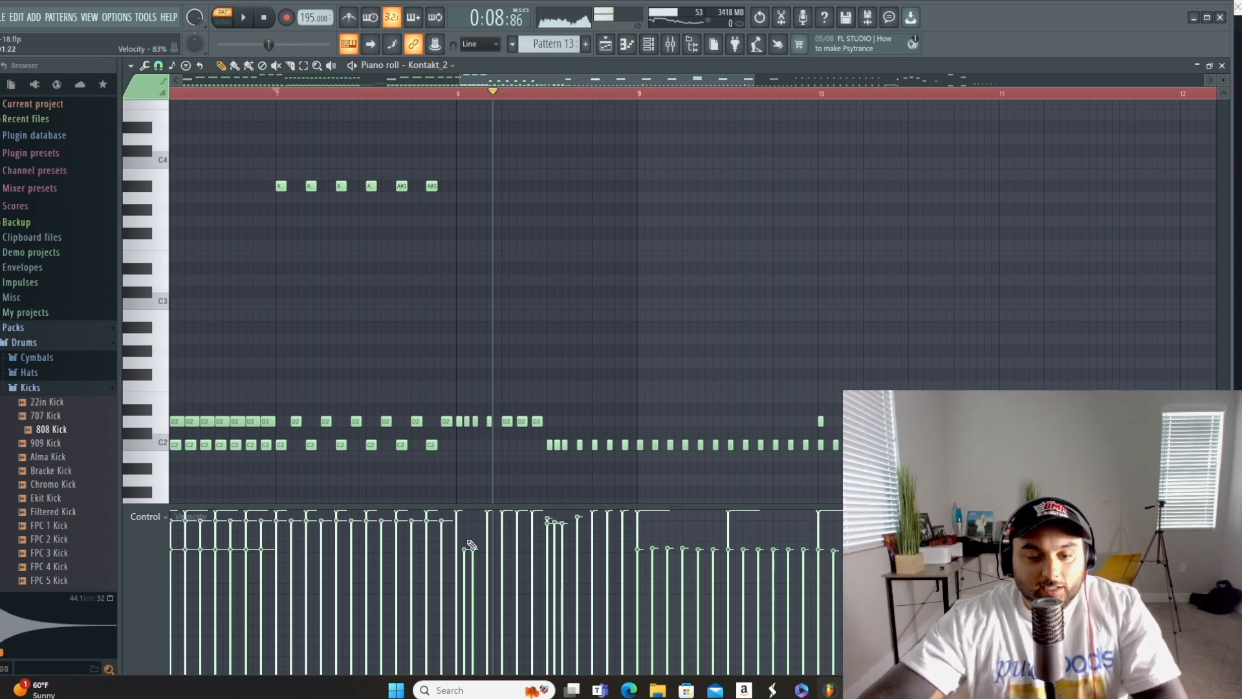
left_click(245, 19)
left_click(245, 19)
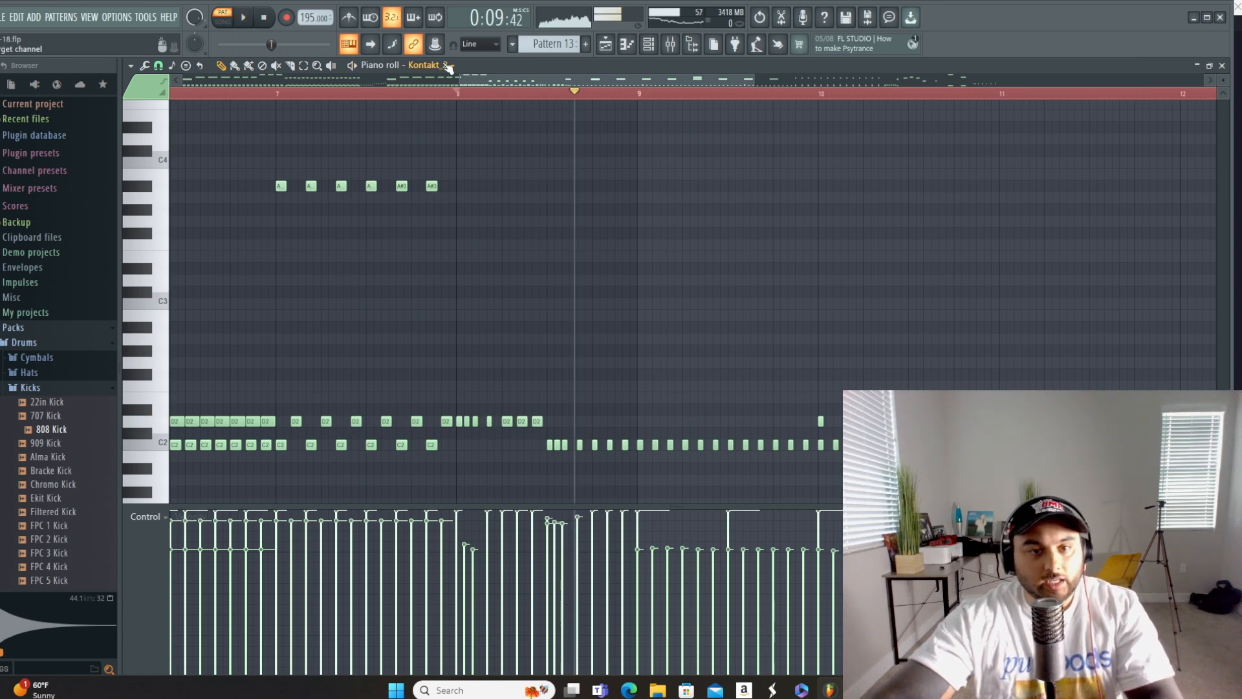
left_click(458, 95)
left_click(242, 20)
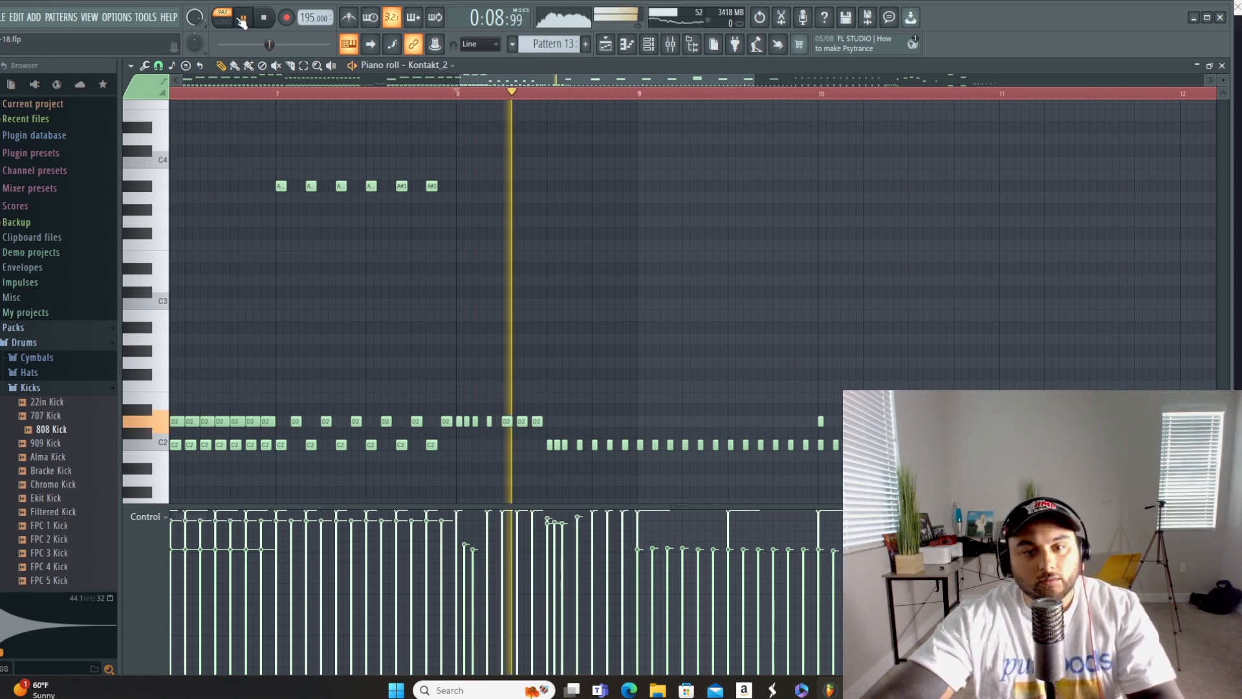
left_click(245, 18)
Step: Play from bar 8 into bar 9 while following the cymbals, and inspect the kicks and snares in bars 9 to 12
scroll(598, 297, "up", 5)
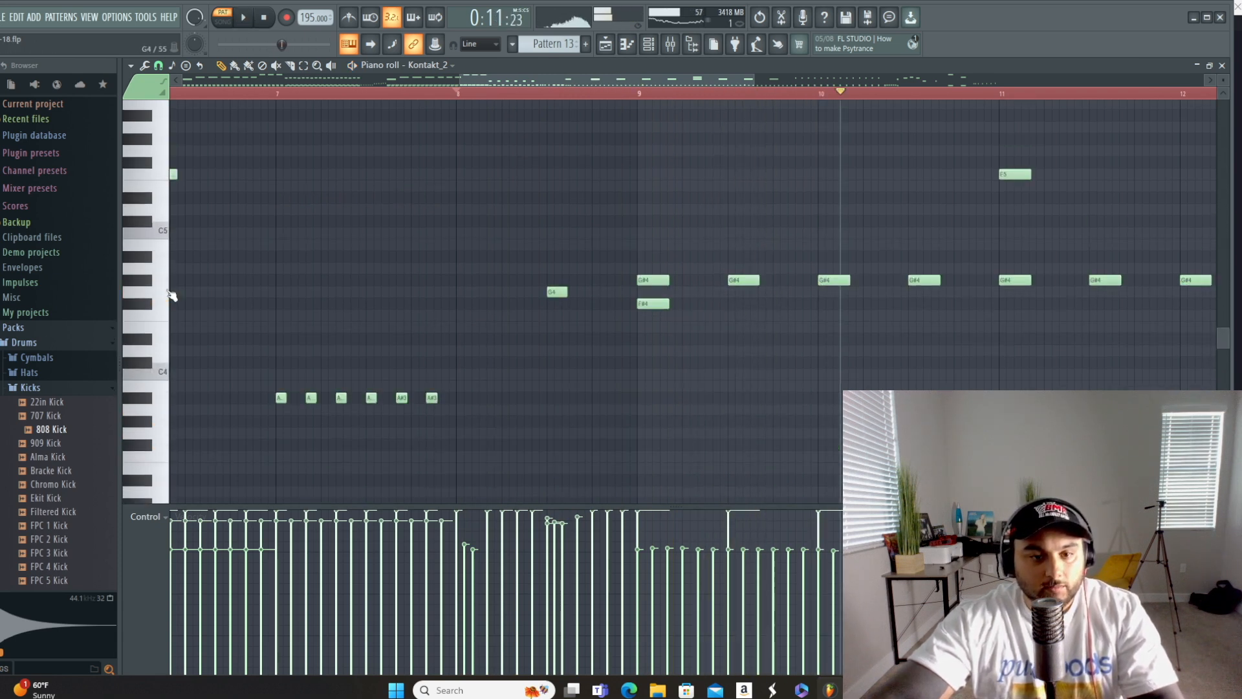
left_click(245, 19)
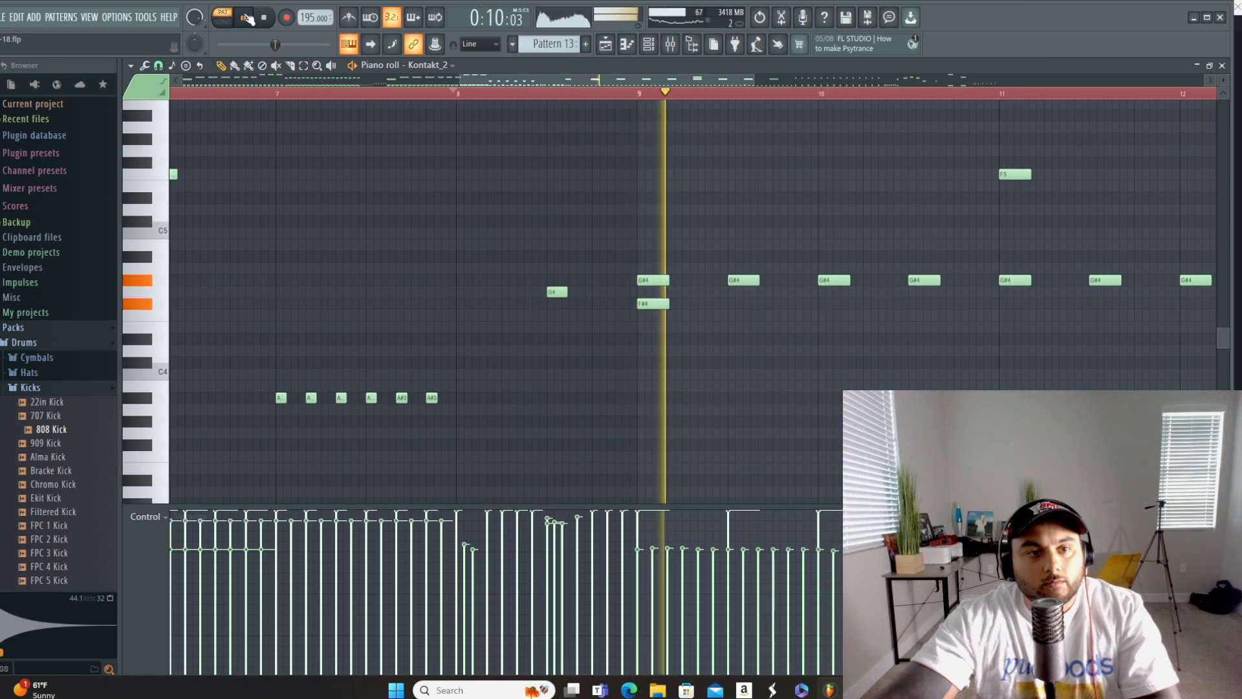
left_click_drag(546, 80, 632, 102)
scroll(477, 312, "down", 8)
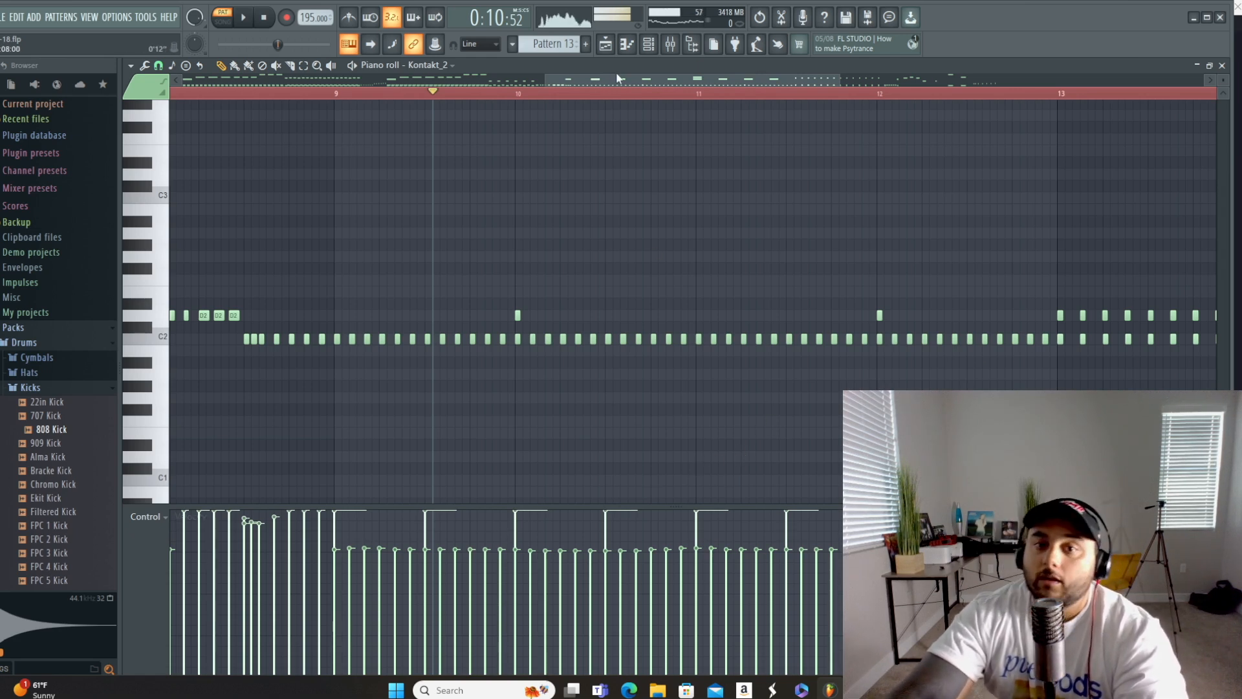
Step: Show the notes of bars 13 to 16 and play the pattern through to its end
left_click_drag(618, 76, 755, 263)
scroll(752, 268, "up", 8)
scroll(748, 275, "down", 8)
left_click_drag(820, 76, 896, 79)
left_click(250, 18)
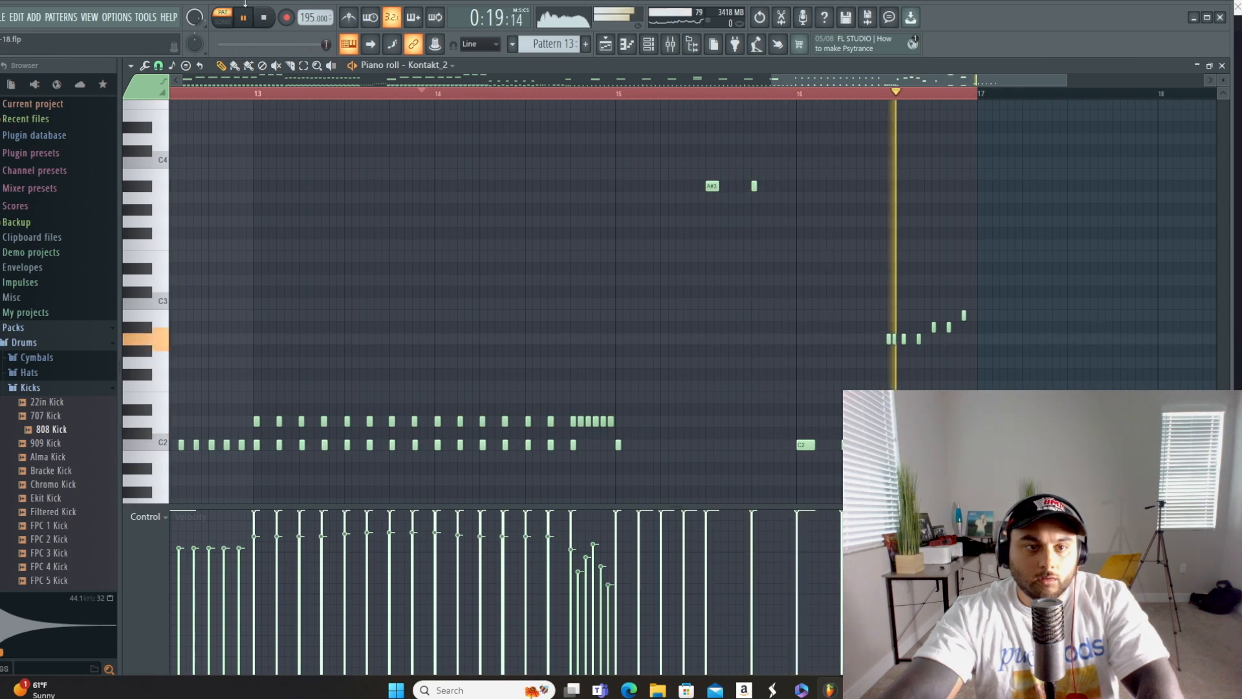
key("space")
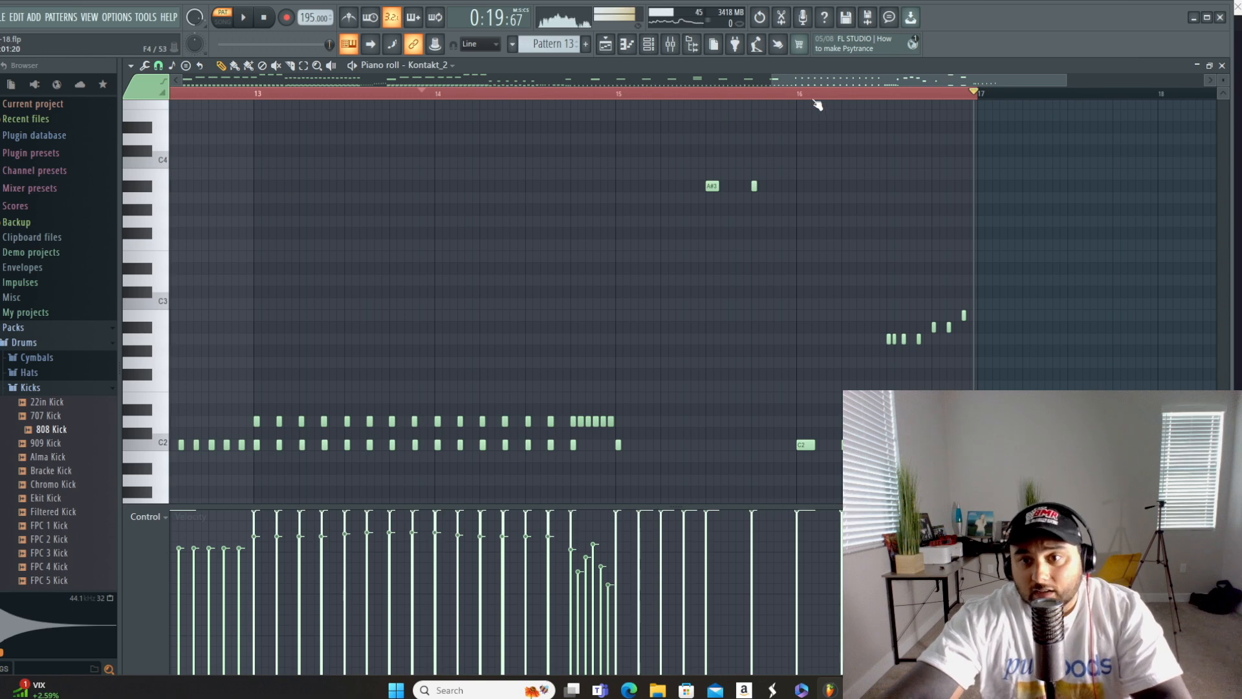
Step: Review the cymbal, snare and kick notes from bar 6 to bar 16 and compare their spacing between sections
scroll(619, 398, "up", 6)
scroll(643, 422, "down", 2)
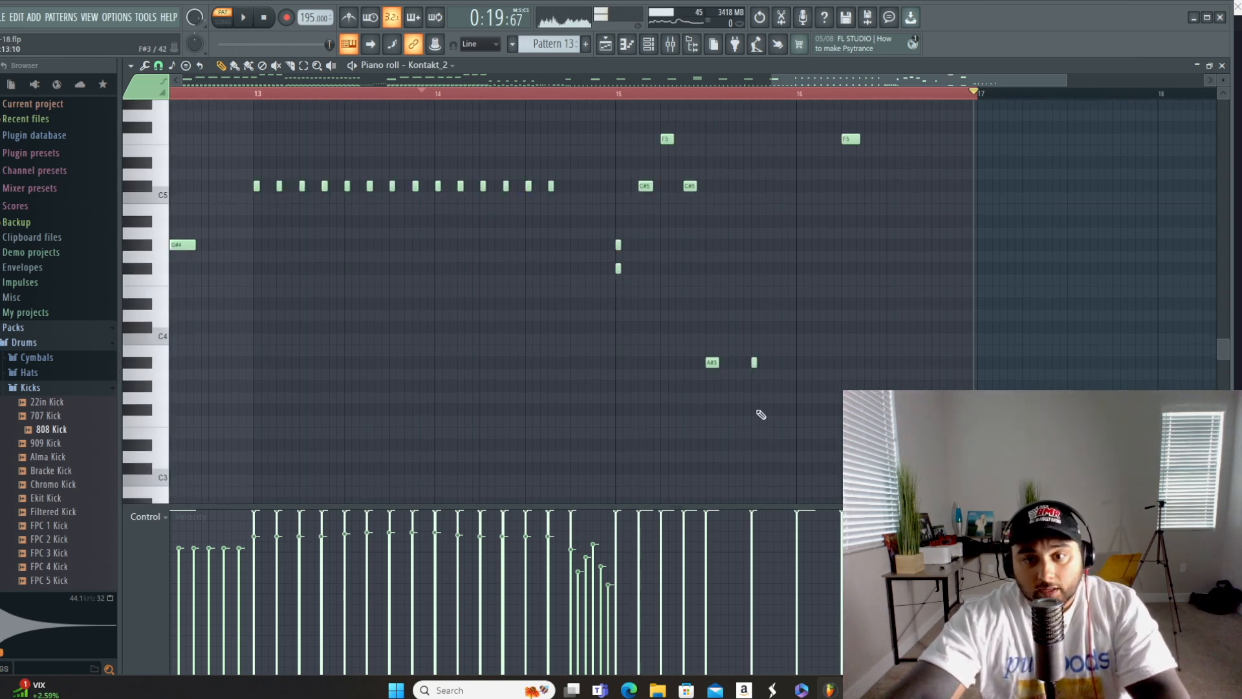
scroll(757, 410, "left", 5)
scroll(574, 324, "down", 3)
scroll(557, 370, "down", 2)
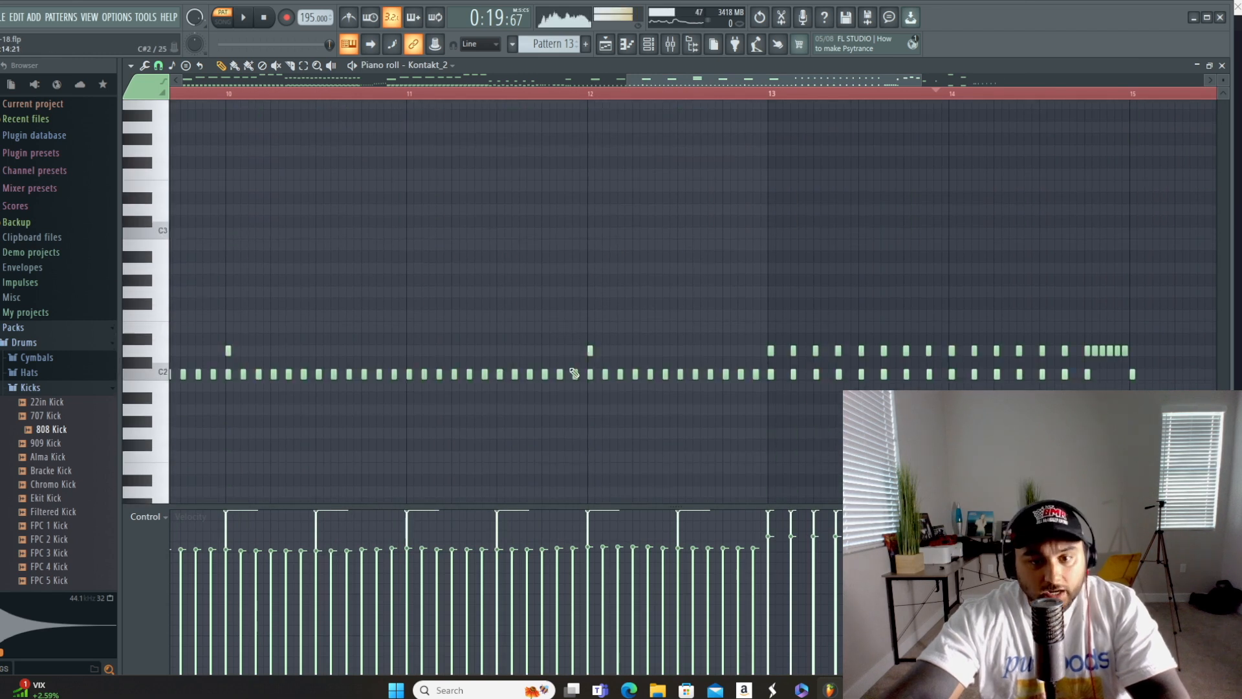
scroll(582, 291, "left", 6)
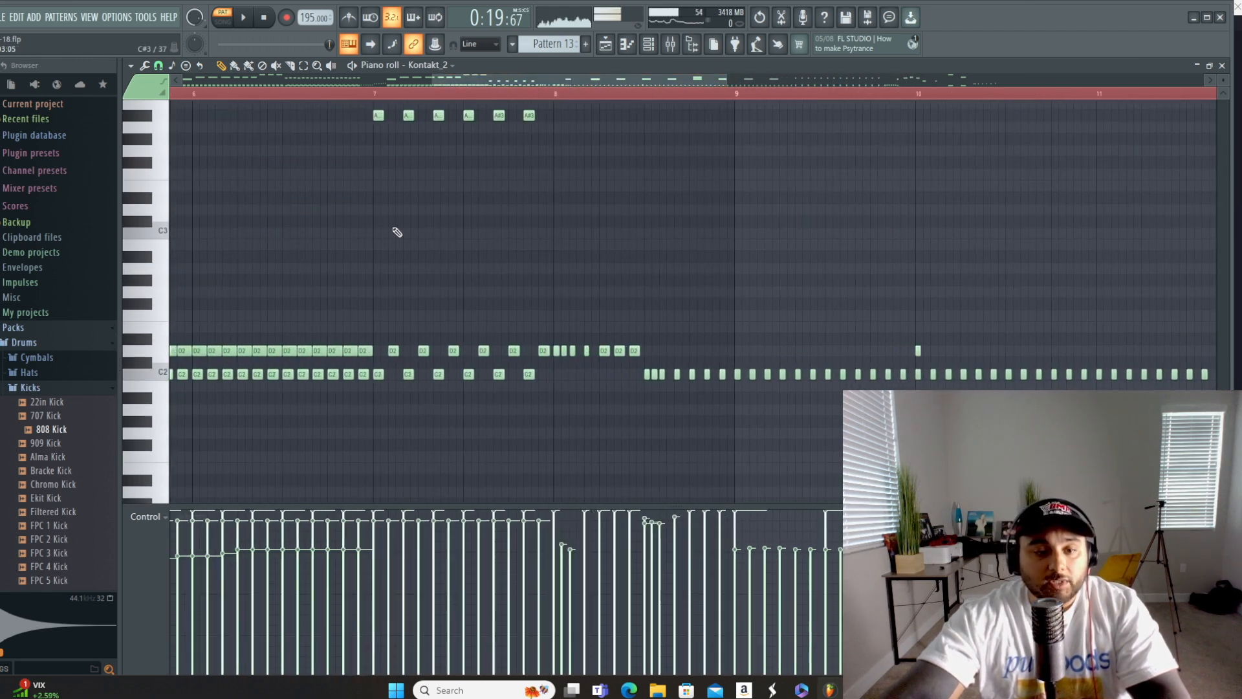
scroll(291, 371, "right", 10)
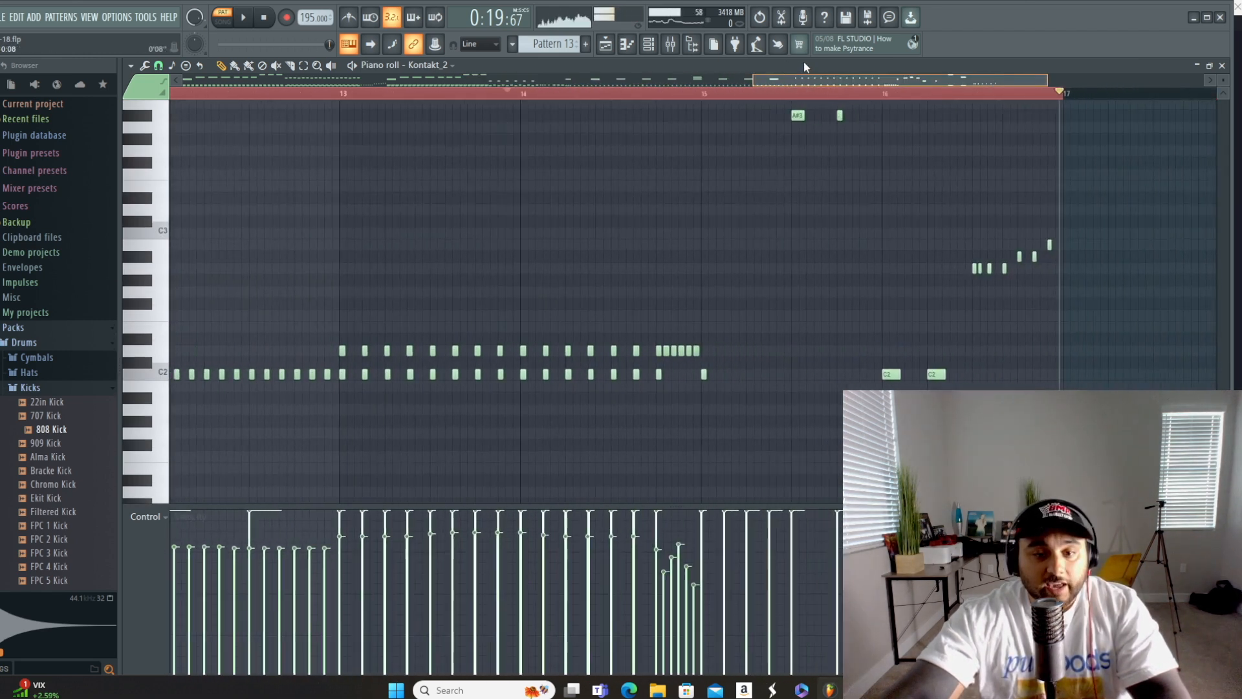
Step: Play from bar 13 into bar 15 and listen to how the snare and kick hits lead into the cymbal accents
left_click(245, 18)
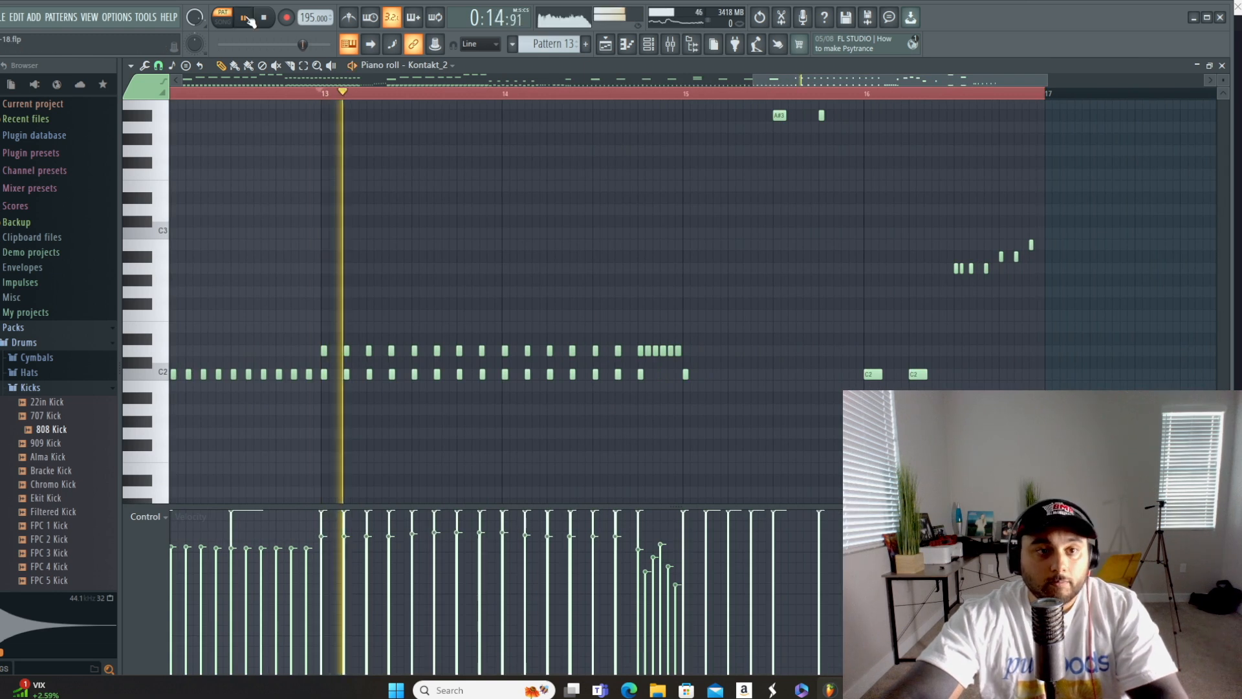
left_click(248, 18)
scroll(628, 264, "up", 3)
left_click(247, 18)
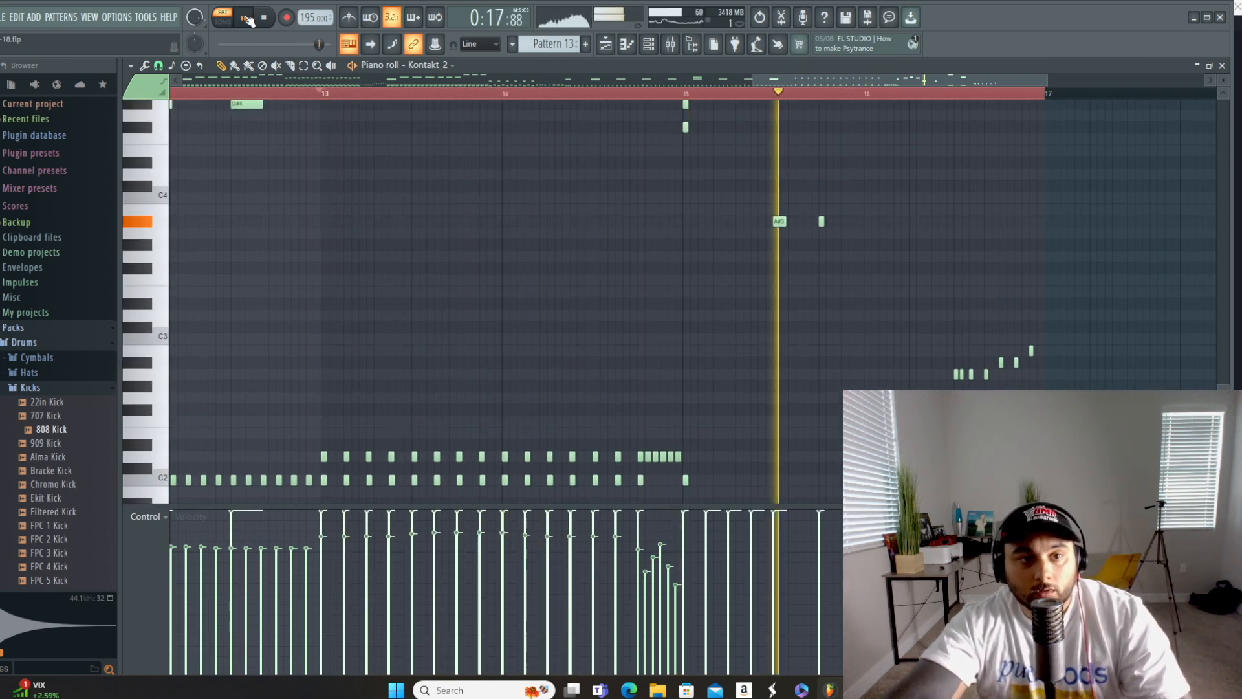
left_click(249, 19)
Step: Play bars 15 and 16 on their own with the cymbal accents showing
left_click(683, 94)
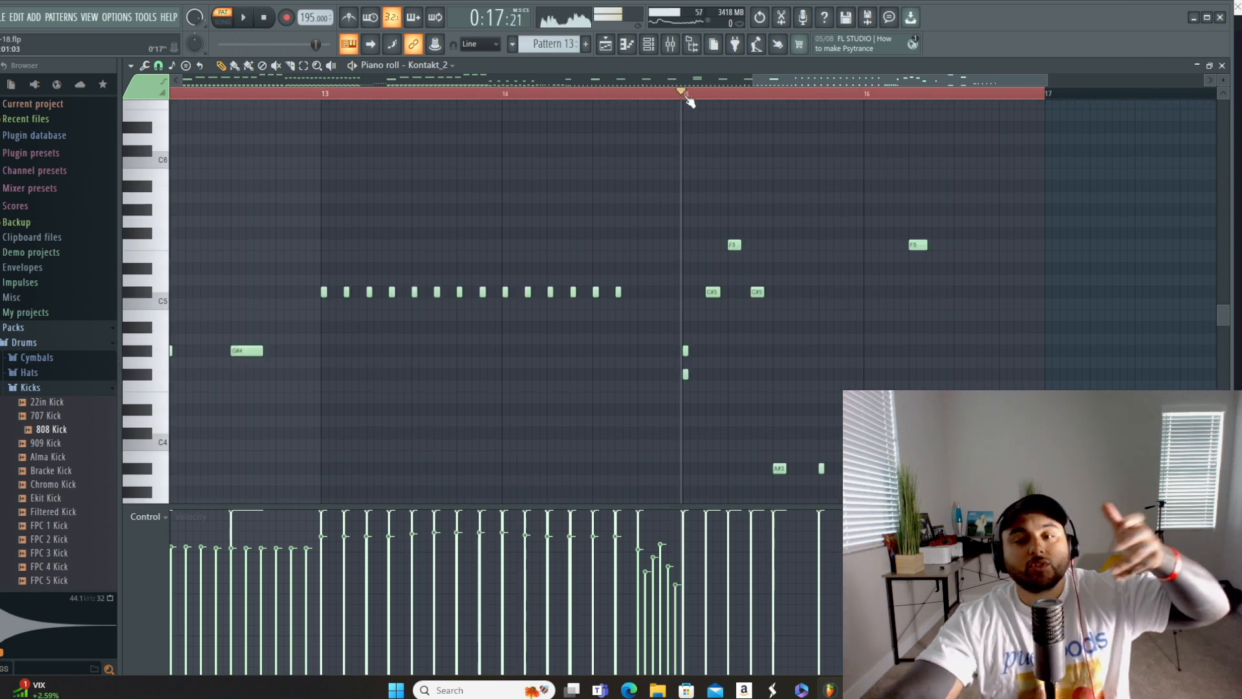
left_click(245, 22)
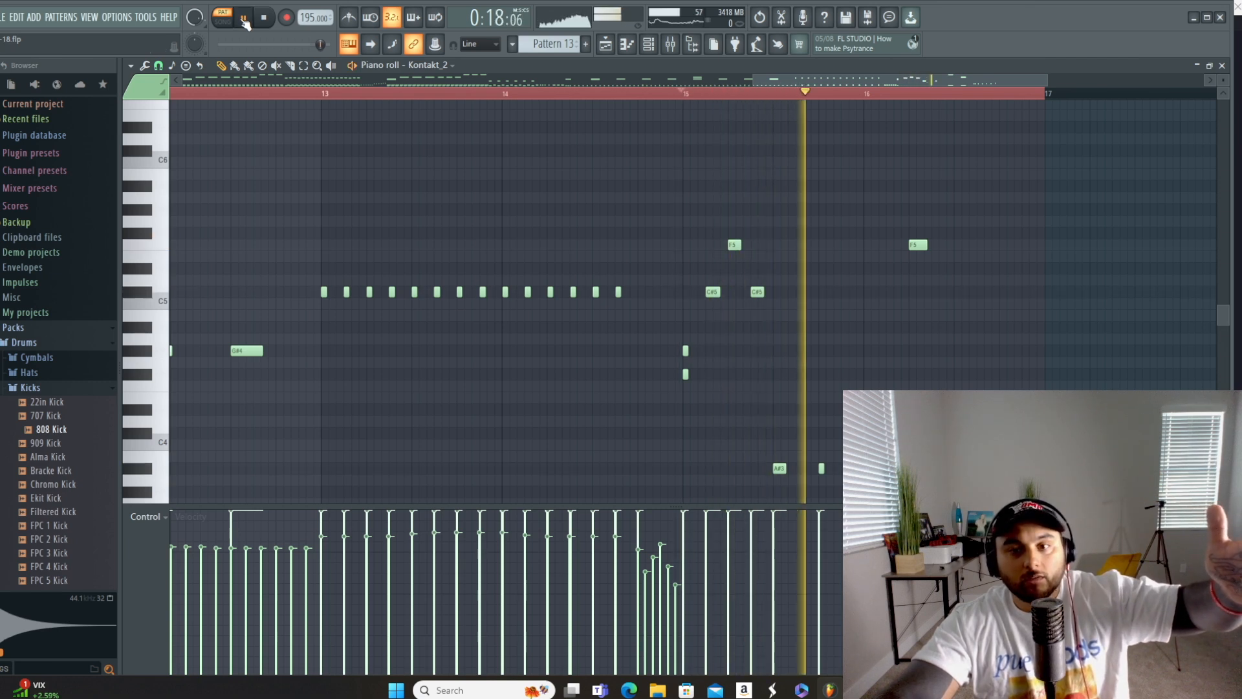
left_click(245, 23)
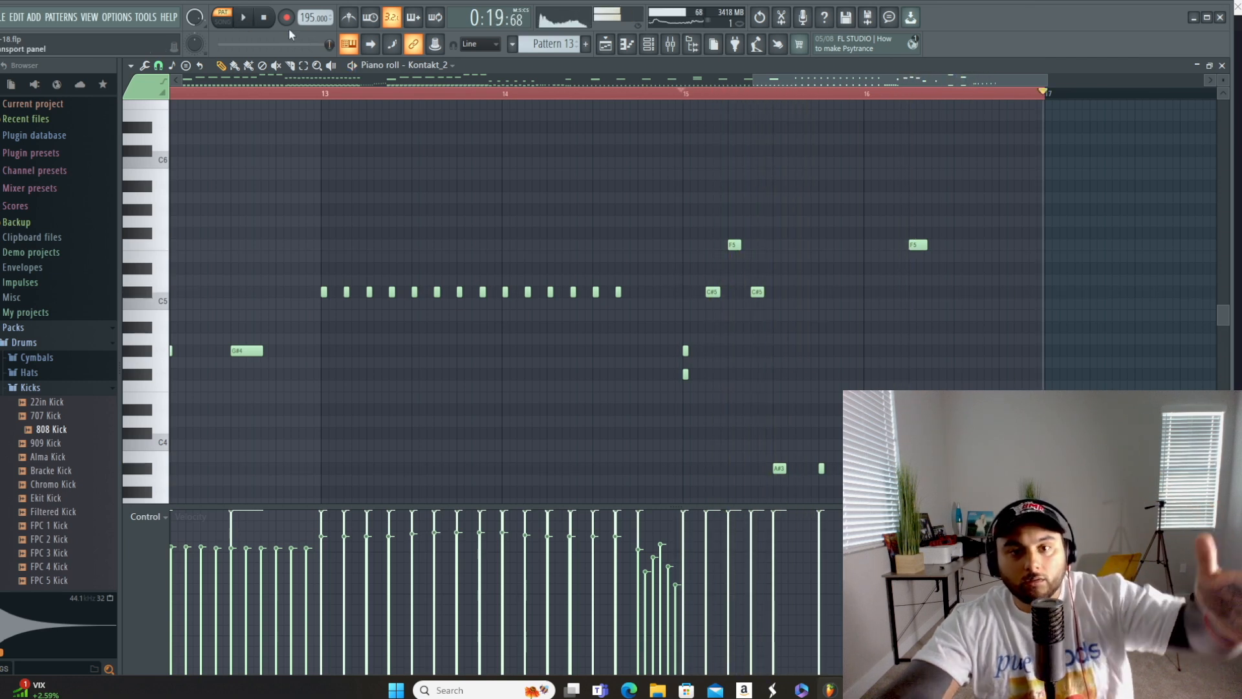
Step: Audition bars 15 and 16 without the second note of the closing tom fill, and restore the note
scroll(857, 196, "down", 6)
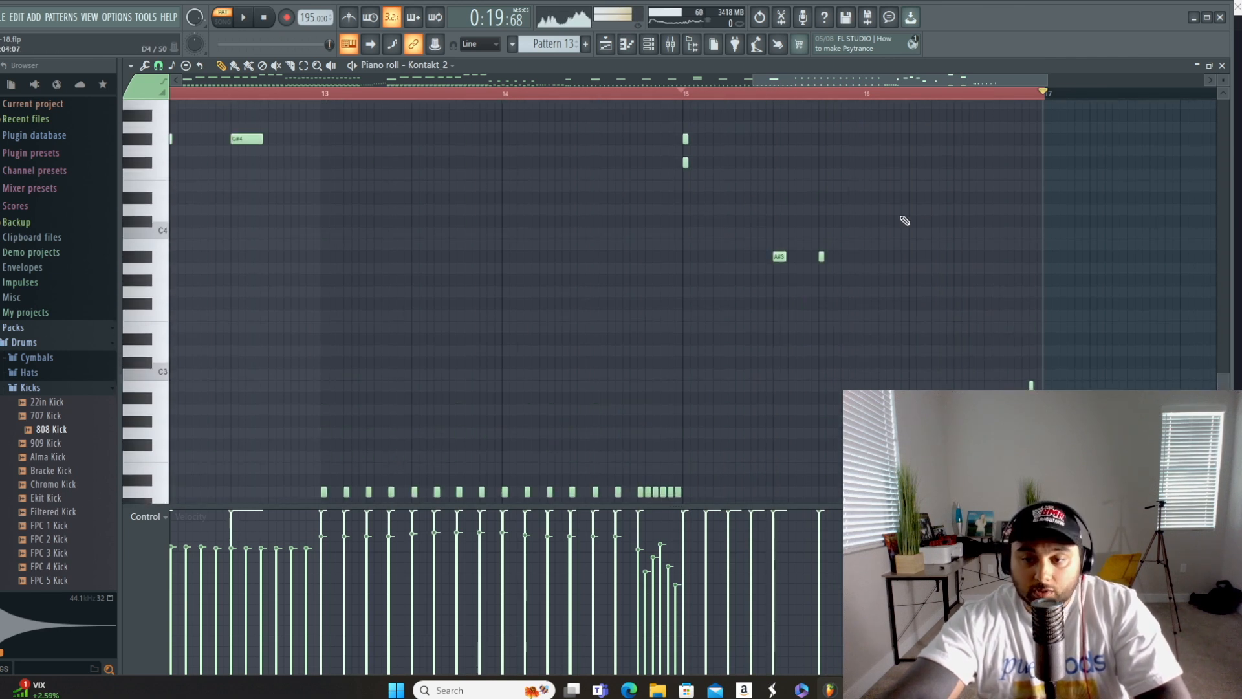
scroll(904, 221, "down", 5)
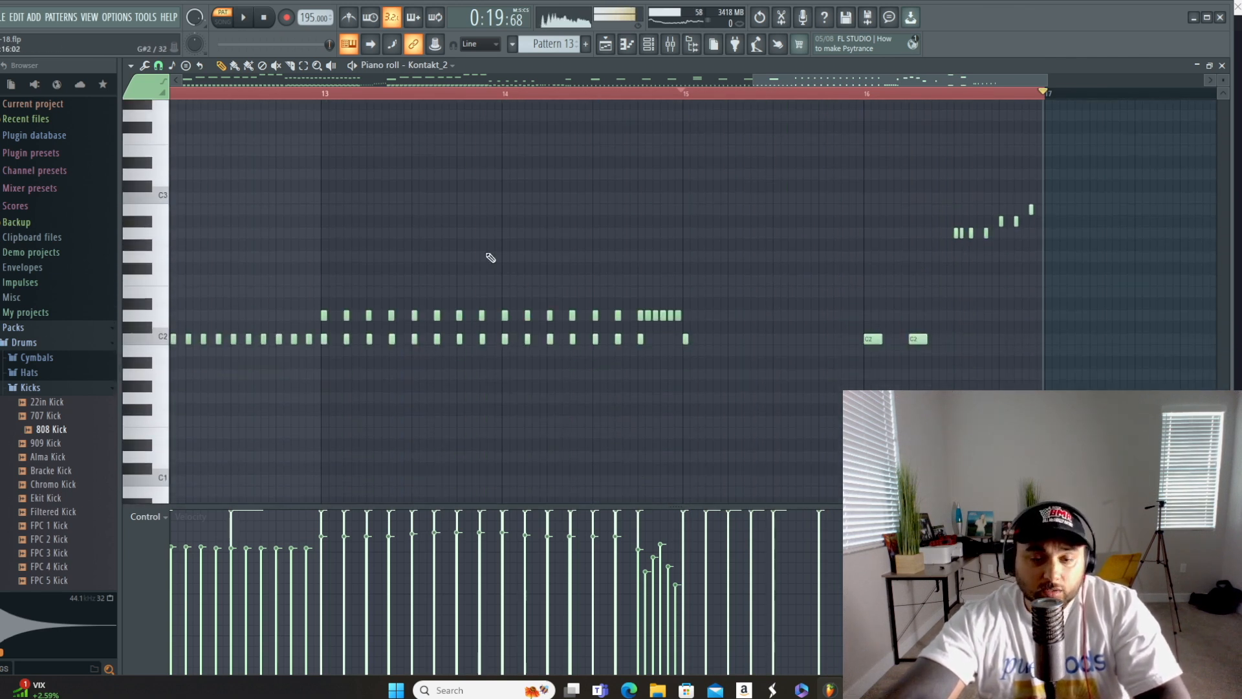
left_click_drag(849, 80, 943, 80)
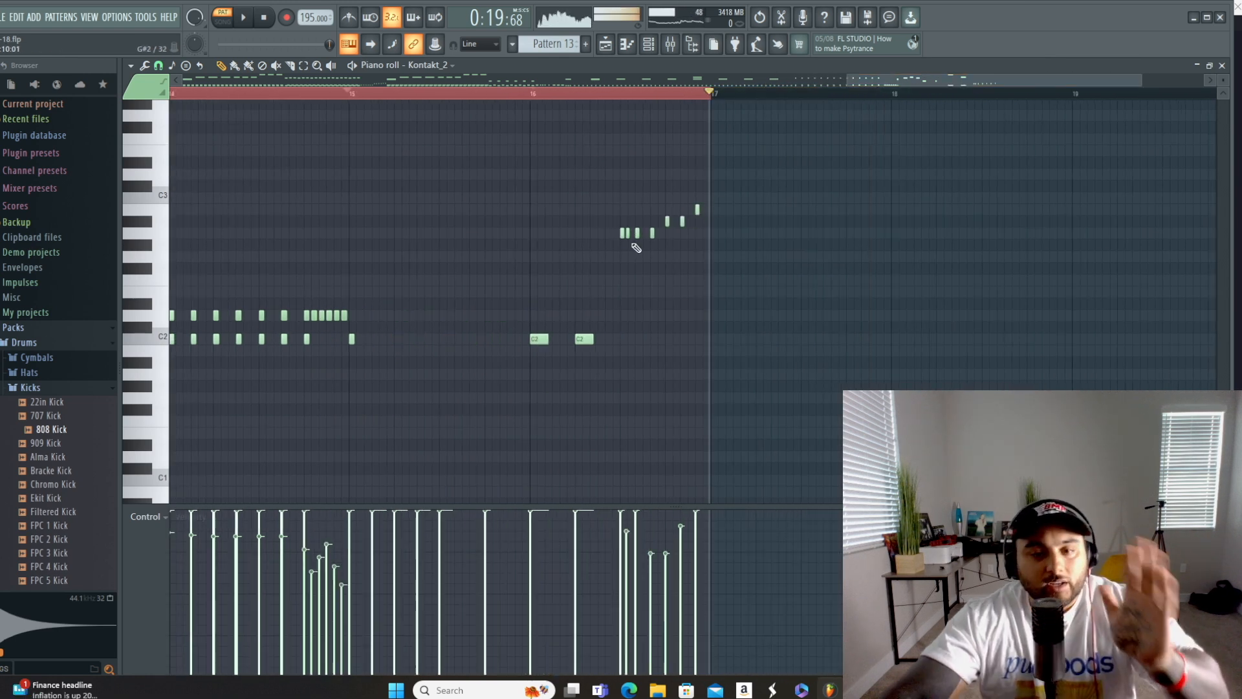
right_click(627, 233)
left_click(348, 93)
left_click(245, 20)
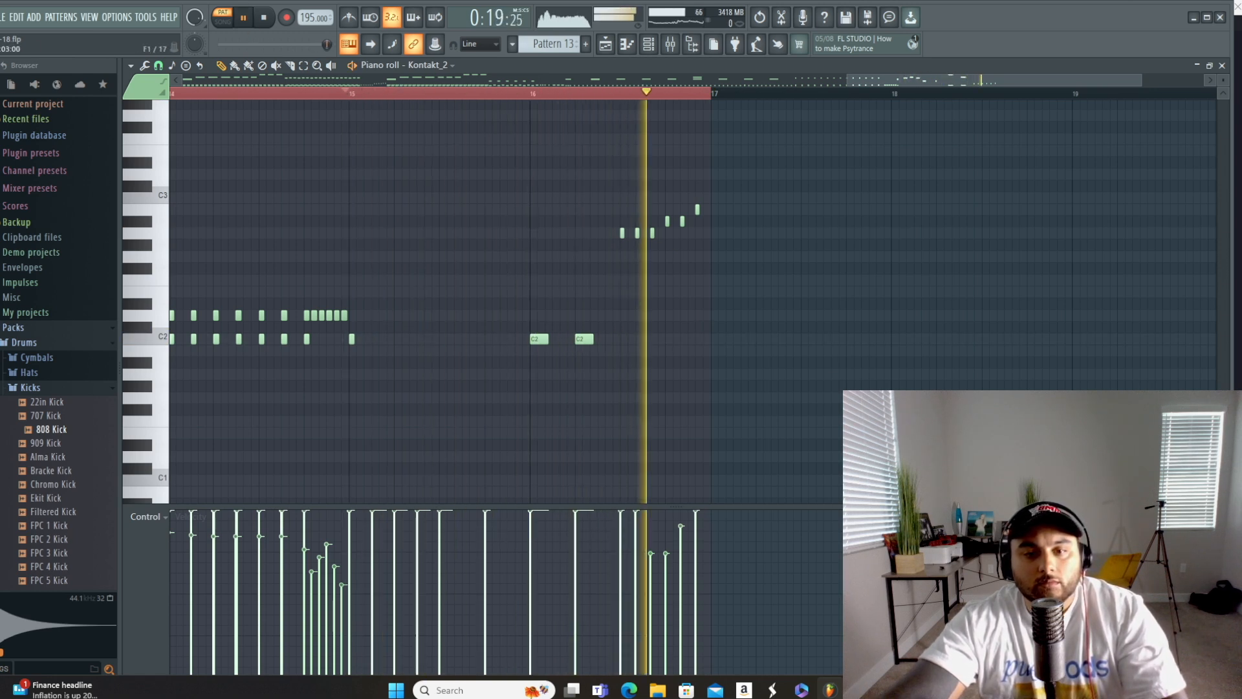
left_click(245, 21)
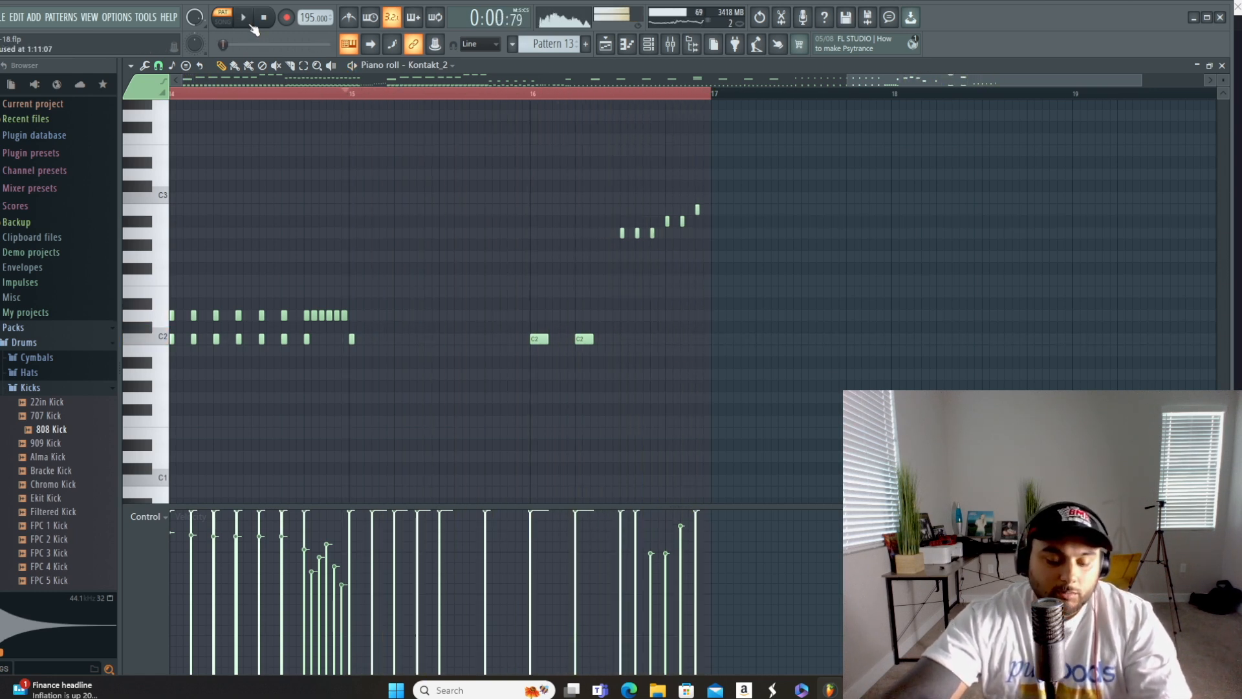
key("ctrl+z")
Step: Play from bar 15 again with the original tom fill for comparison
left_click(350, 96)
left_click(245, 26)
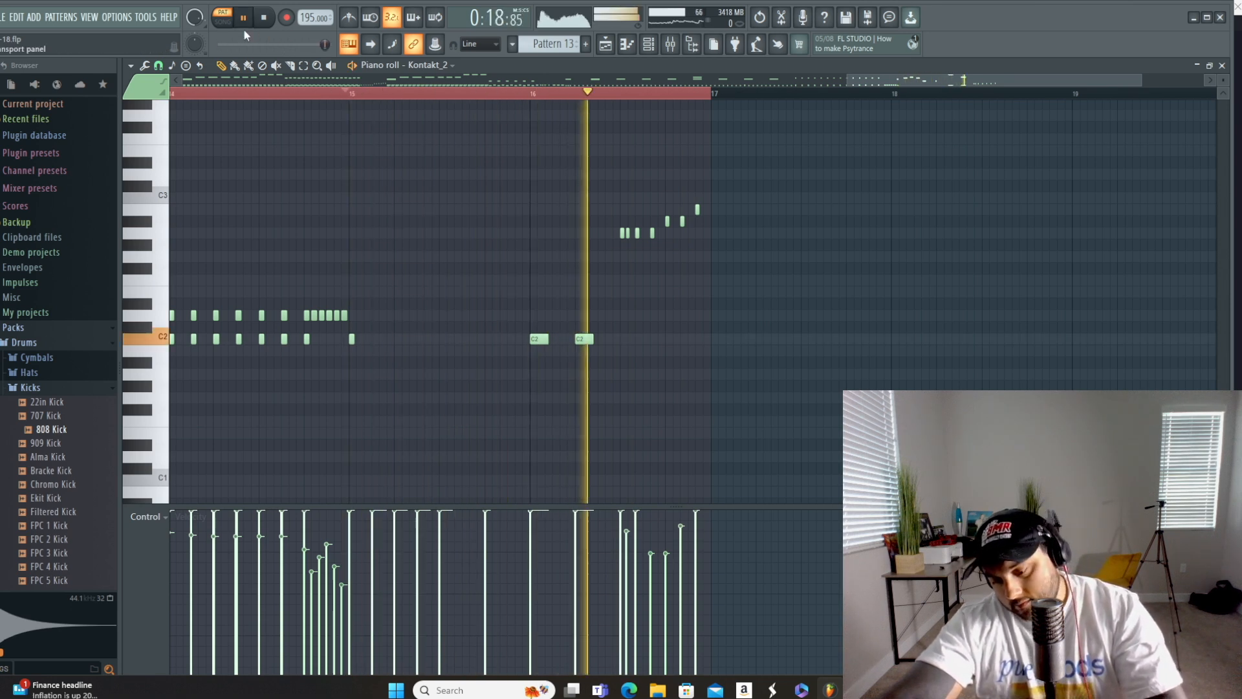
left_click(248, 21)
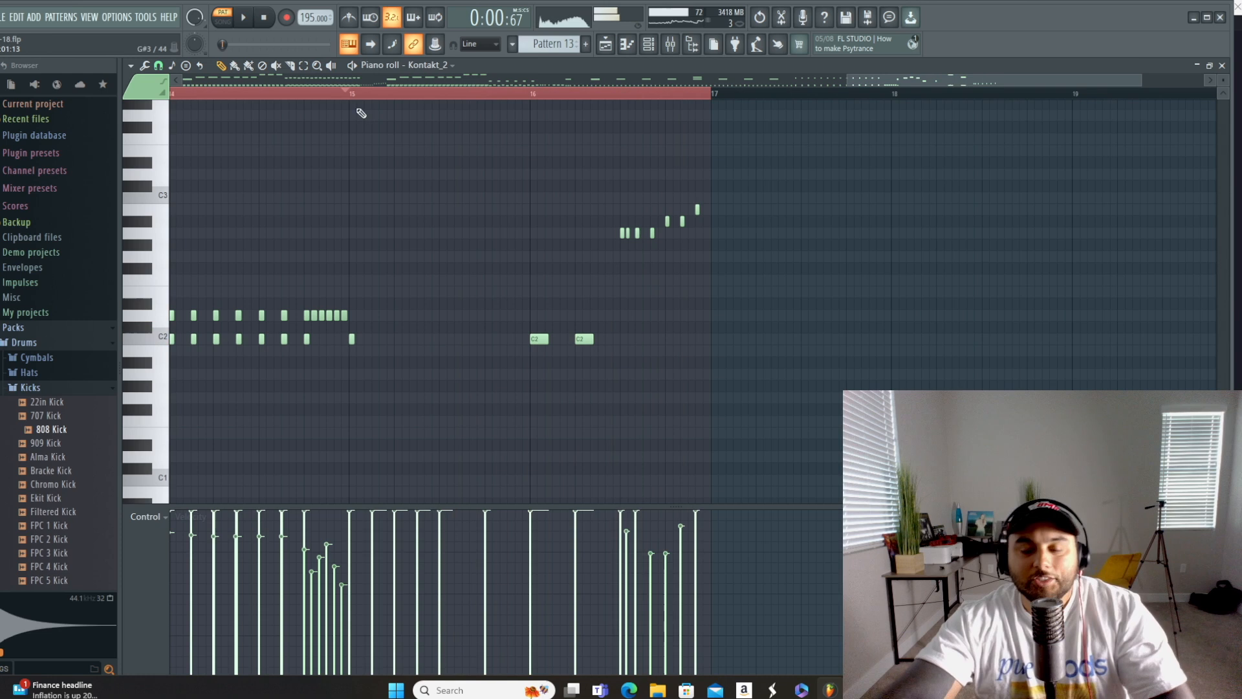
Step: Audition the snare roll at the end of bar 14 with its six selected hits at full velocity, and undo the change
left_click(304, 316)
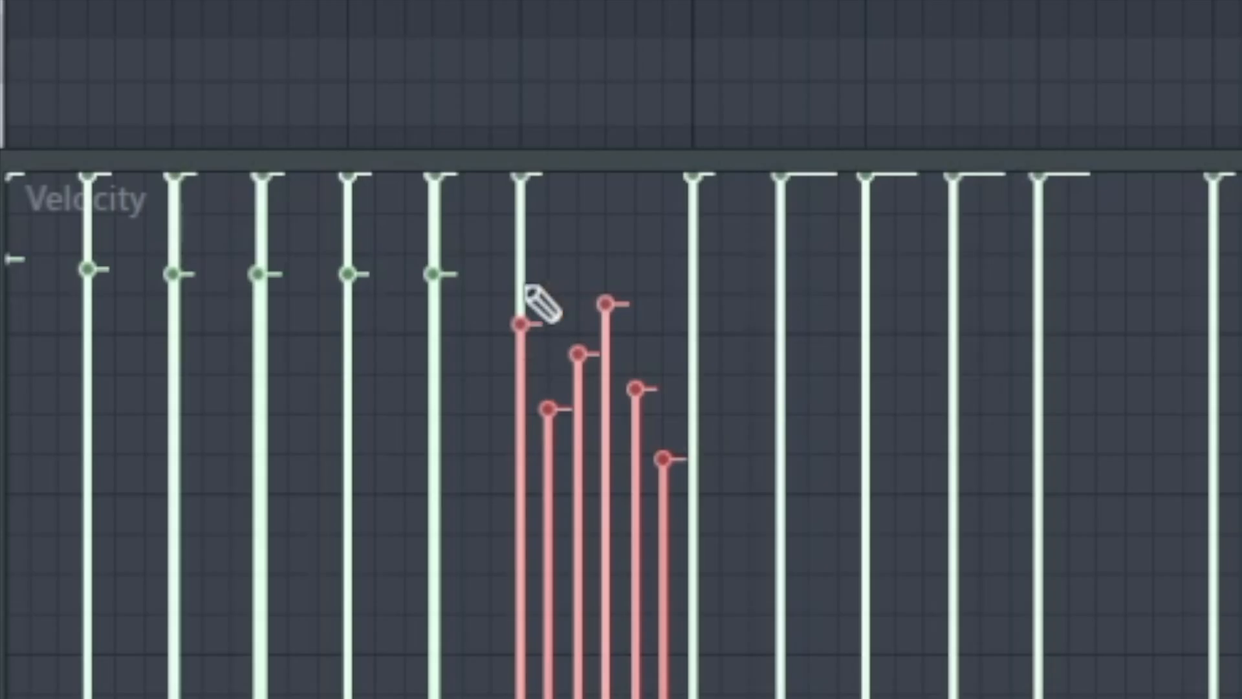
mouse_move(306, 541)
left_mouse_down()
mouse_move(305, 465)
mouse_move(345, 452)
left_mouse_up()
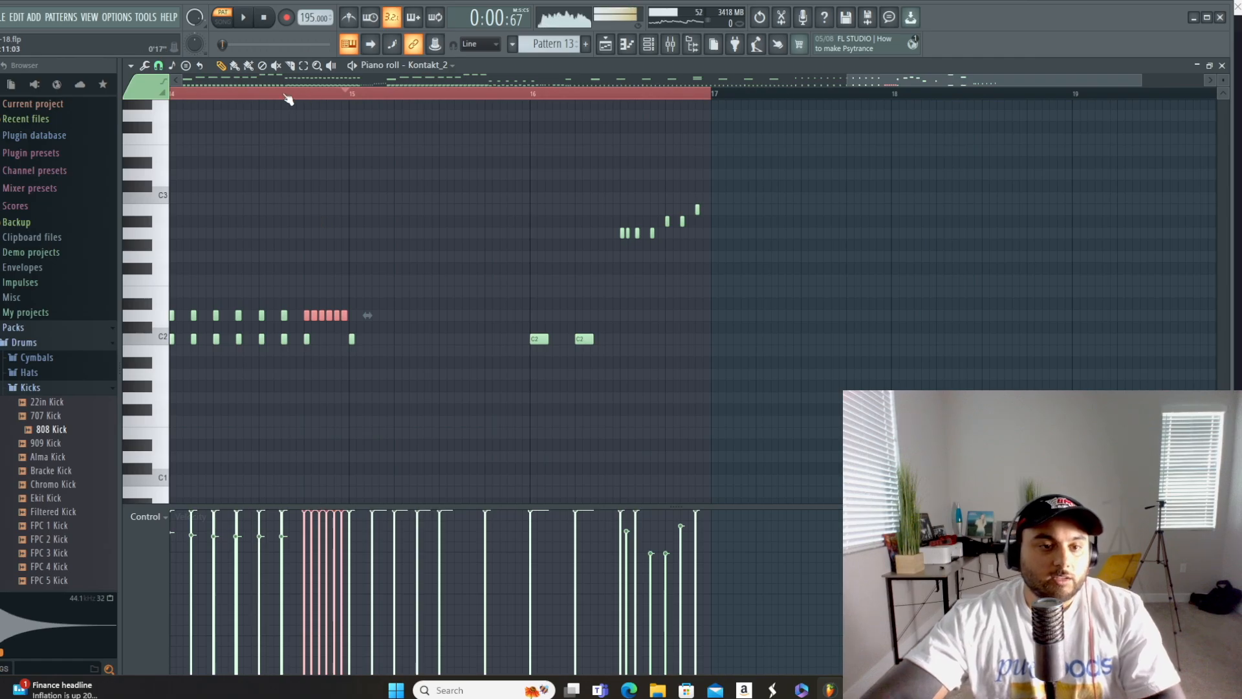
left_click(285, 97)
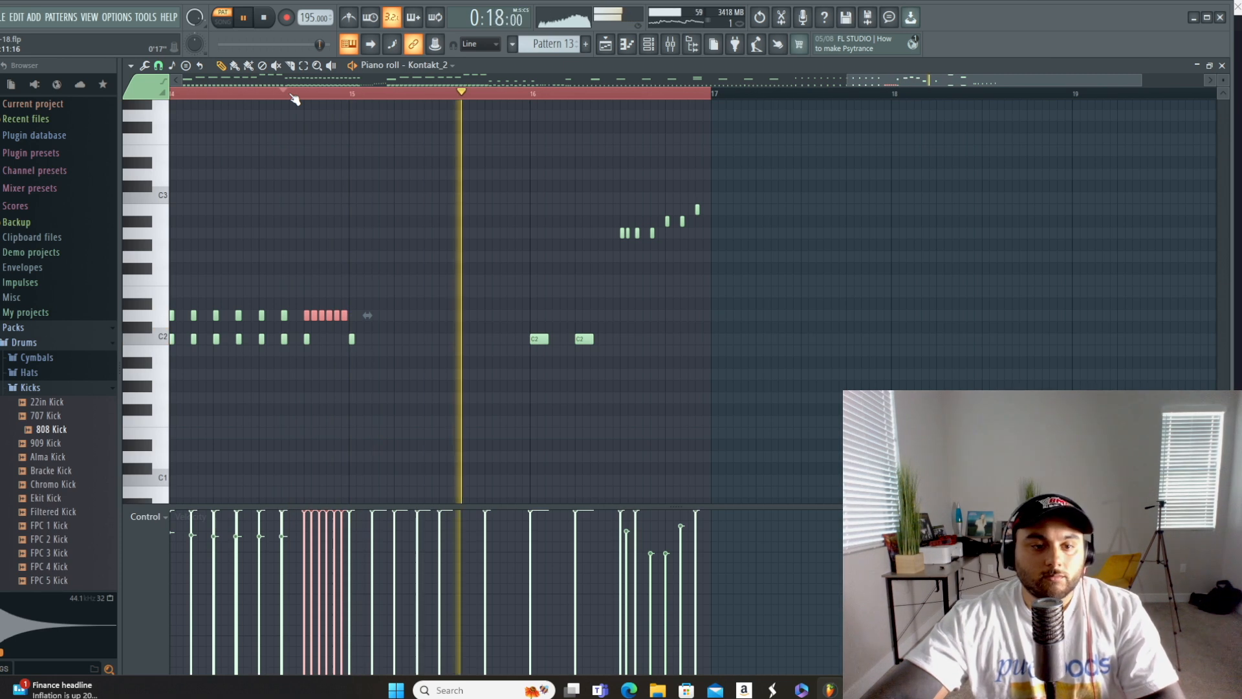
left_click(295, 98)
left_click(297, 99)
key("space")
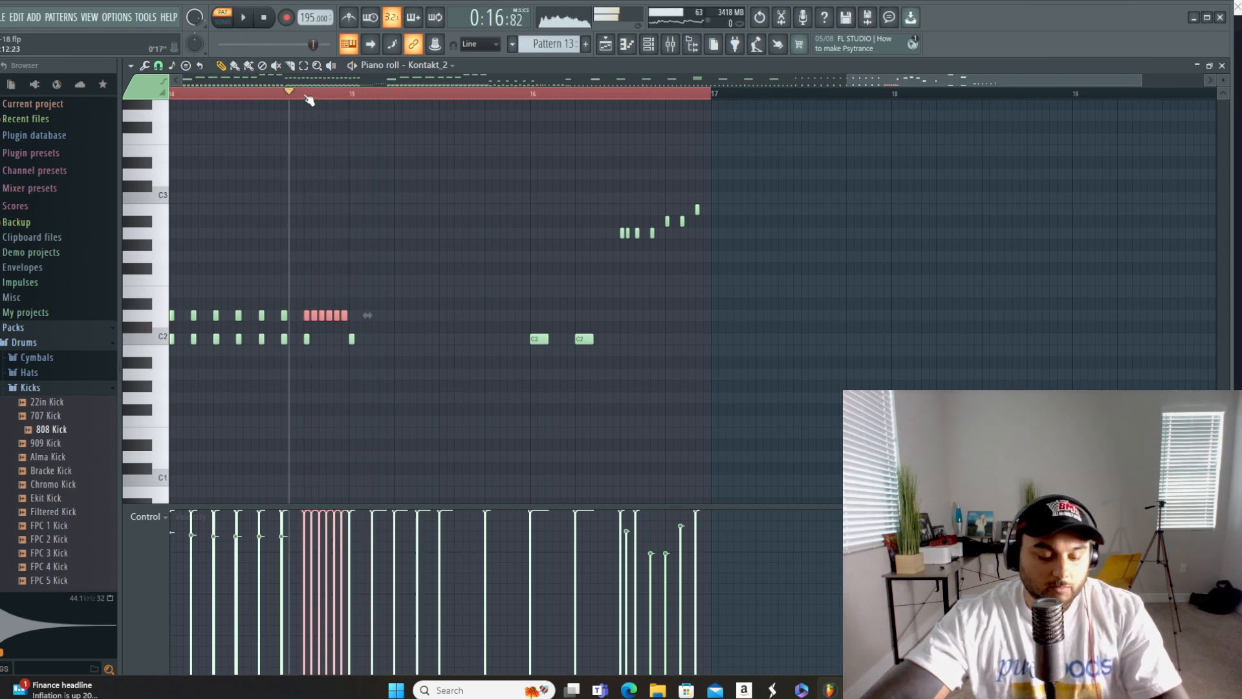
key("ctrl+z")
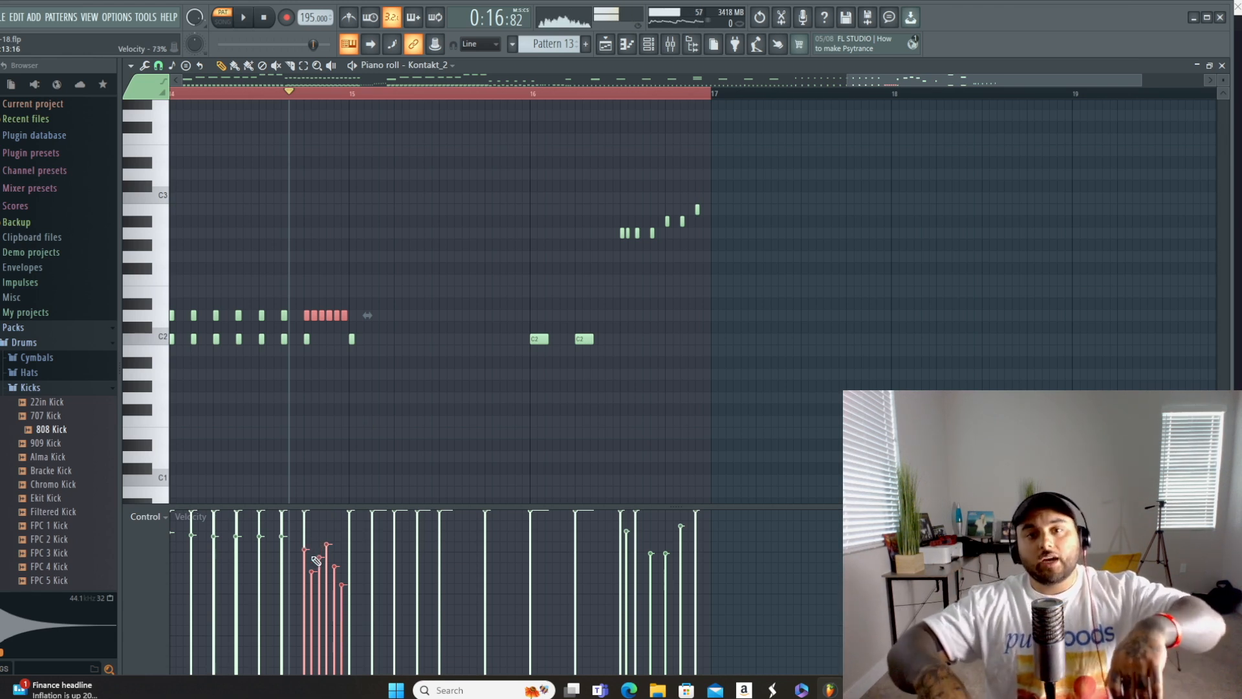
Step: Lower the velocity of the snare roll's third hit and slightly raise the second, and play from late in bar 14
mouse_move(344, 554)
left_mouse_down()
mouse_move(320, 575)
mouse_move(328, 568)
left_mouse_up()
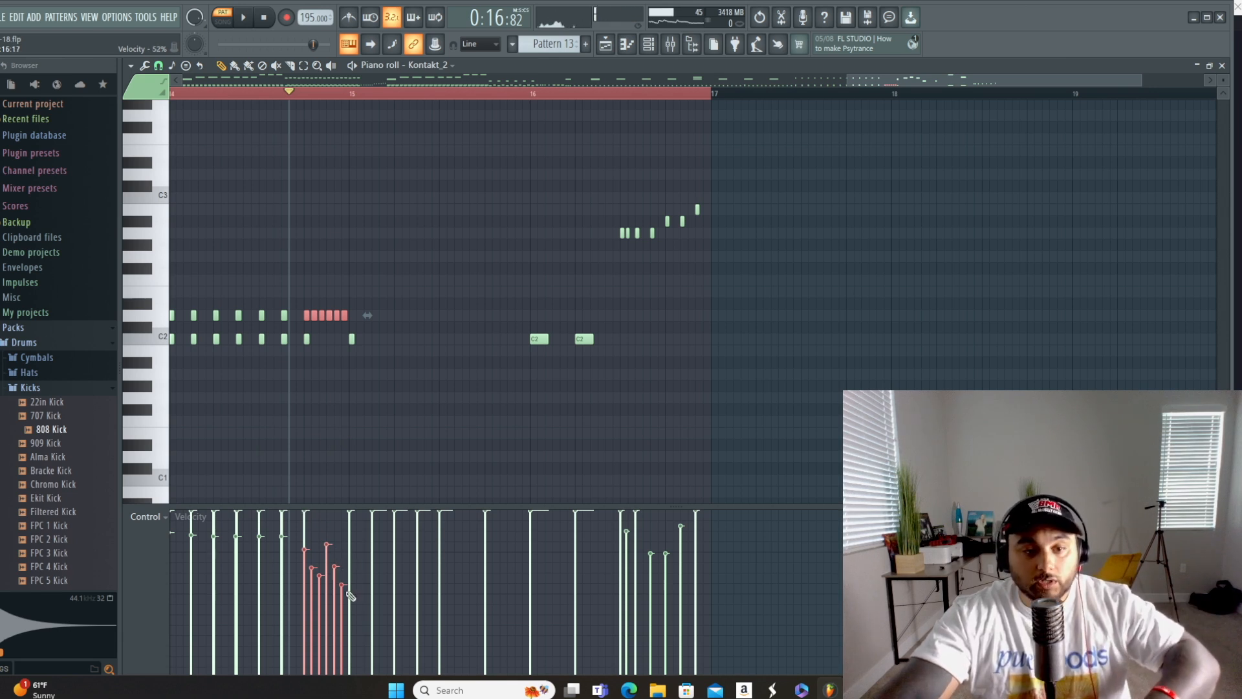
left_click(244, 18)
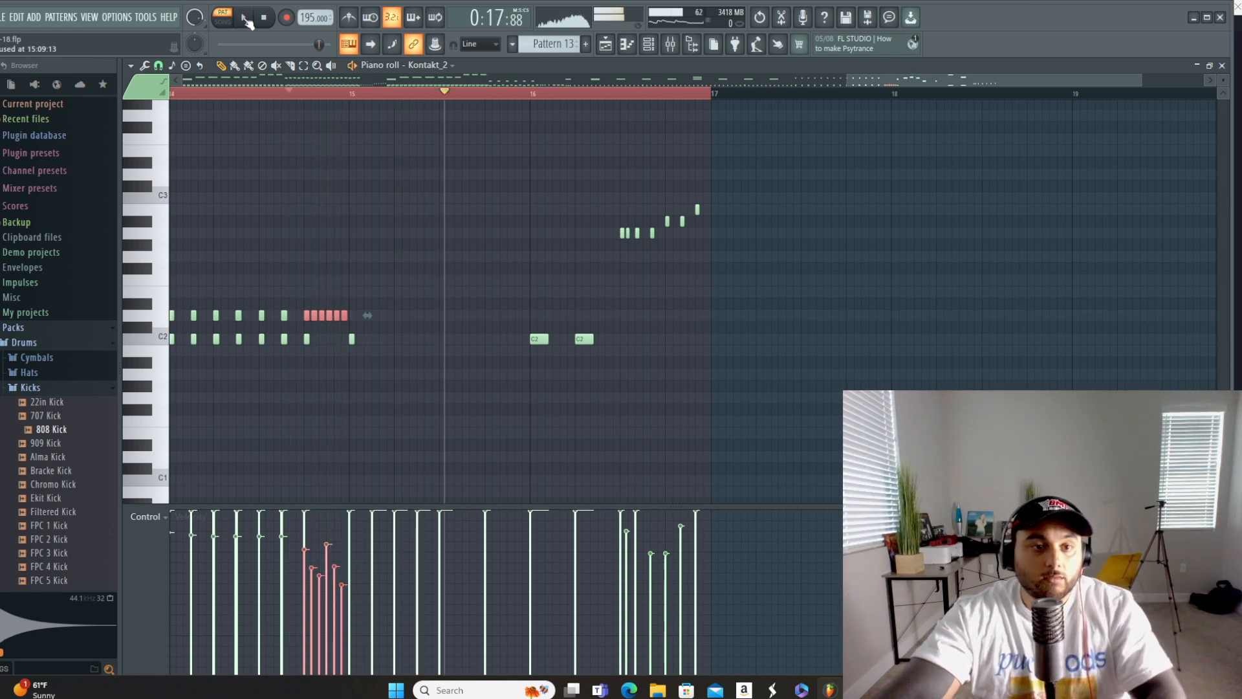
left_click(272, 94)
key("space")
key("space")
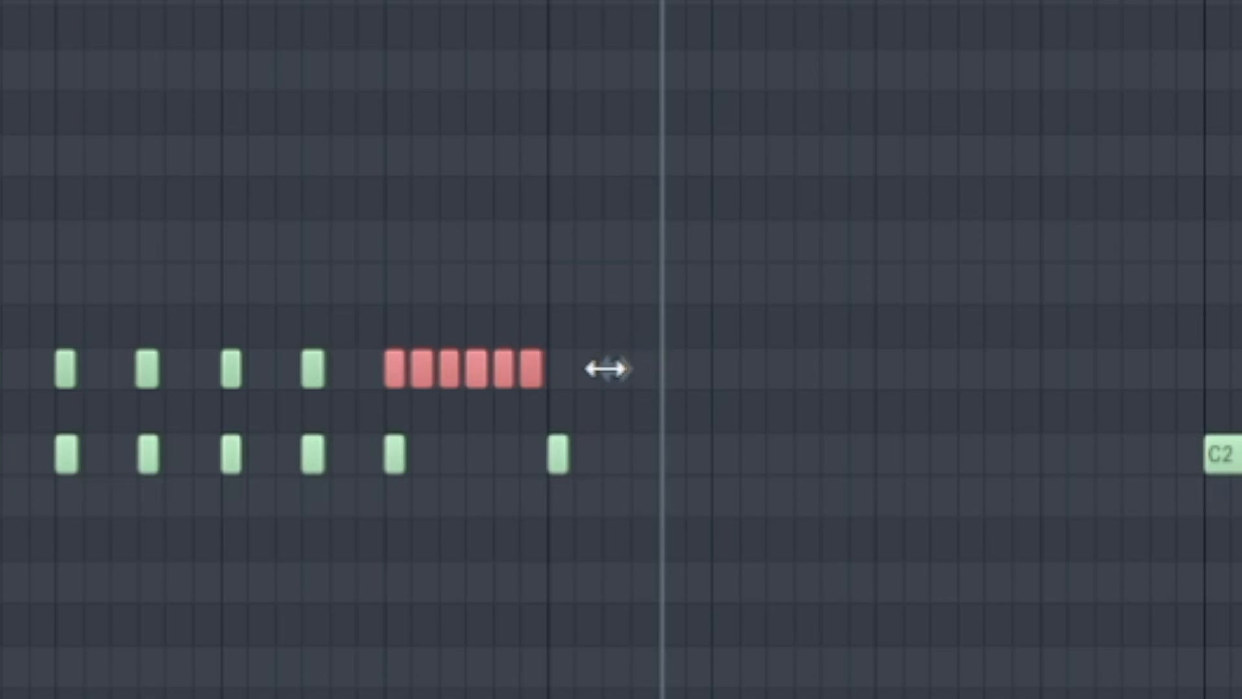
Step: Stretch the six selected snare notes slightly longer and play the roll from bar 14
left_click_drag(607, 369, 611, 369)
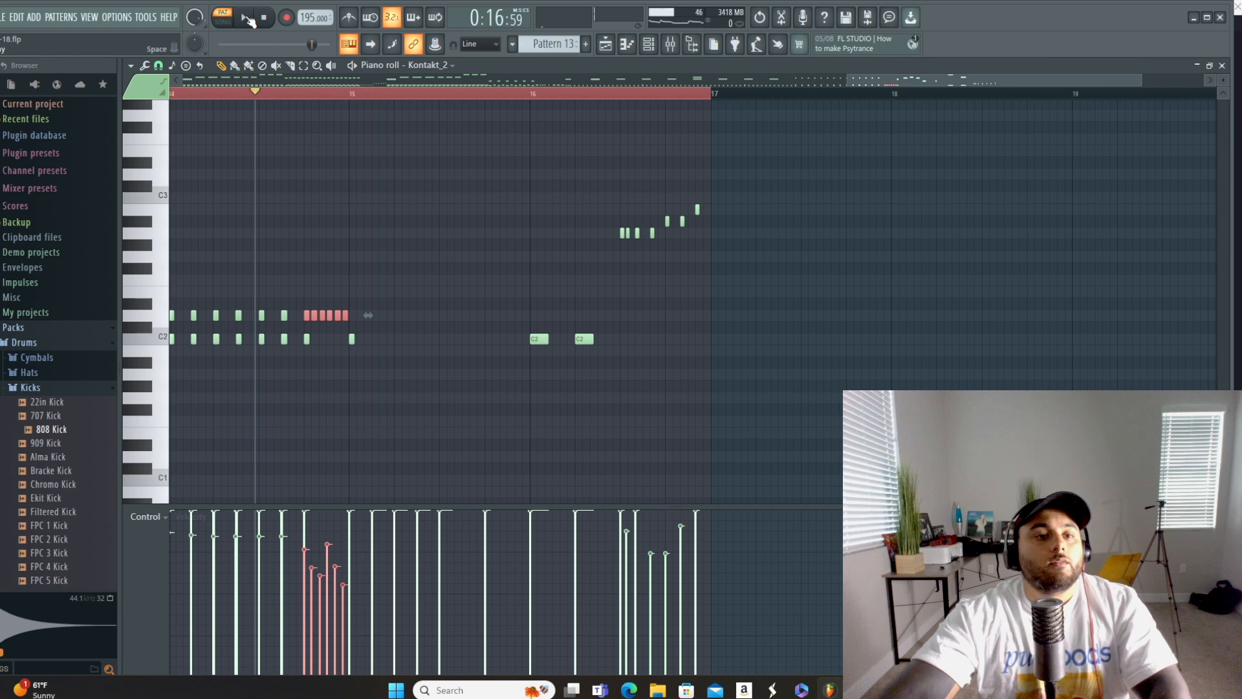
key("space")
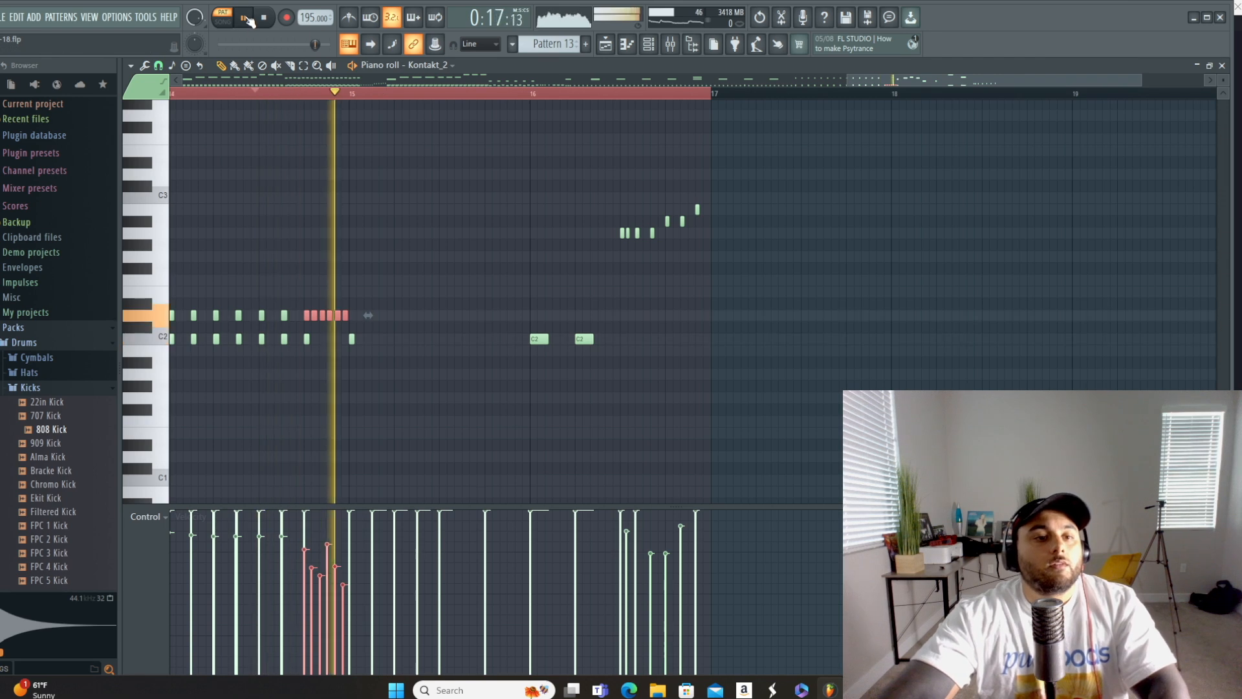
left_click(208, 94)
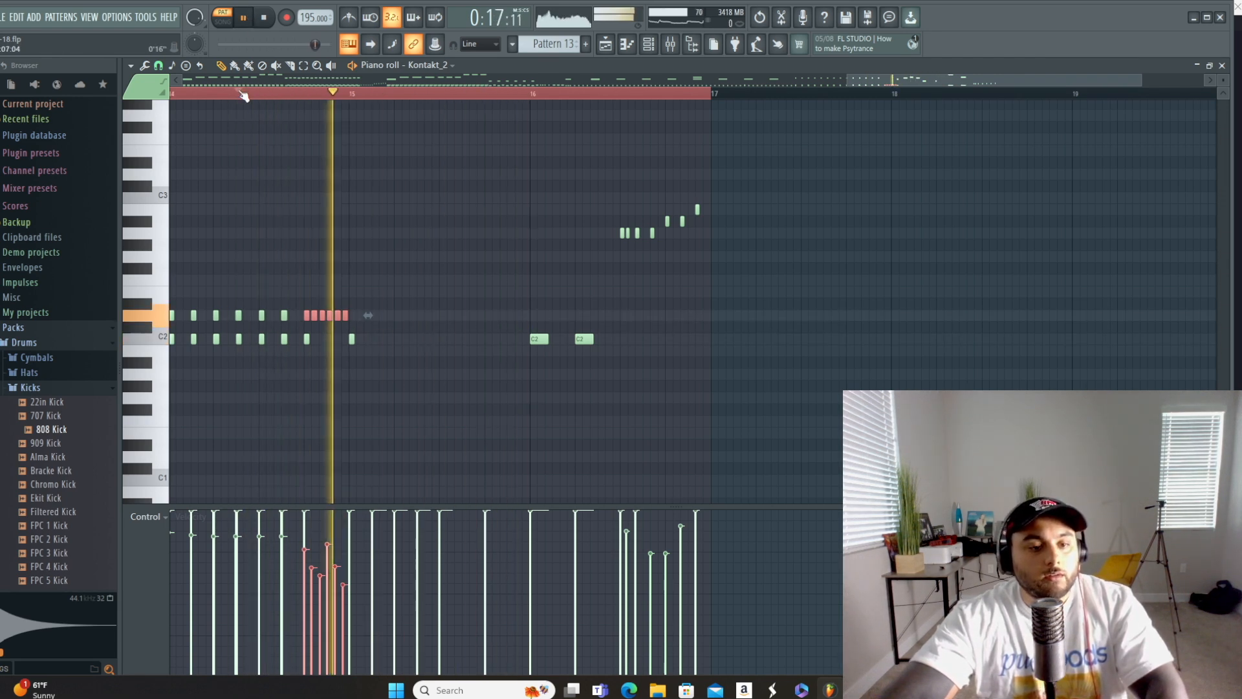
Step: Play the snare roll again from the start of bar 14, stopping in bar 16
left_click(203, 94)
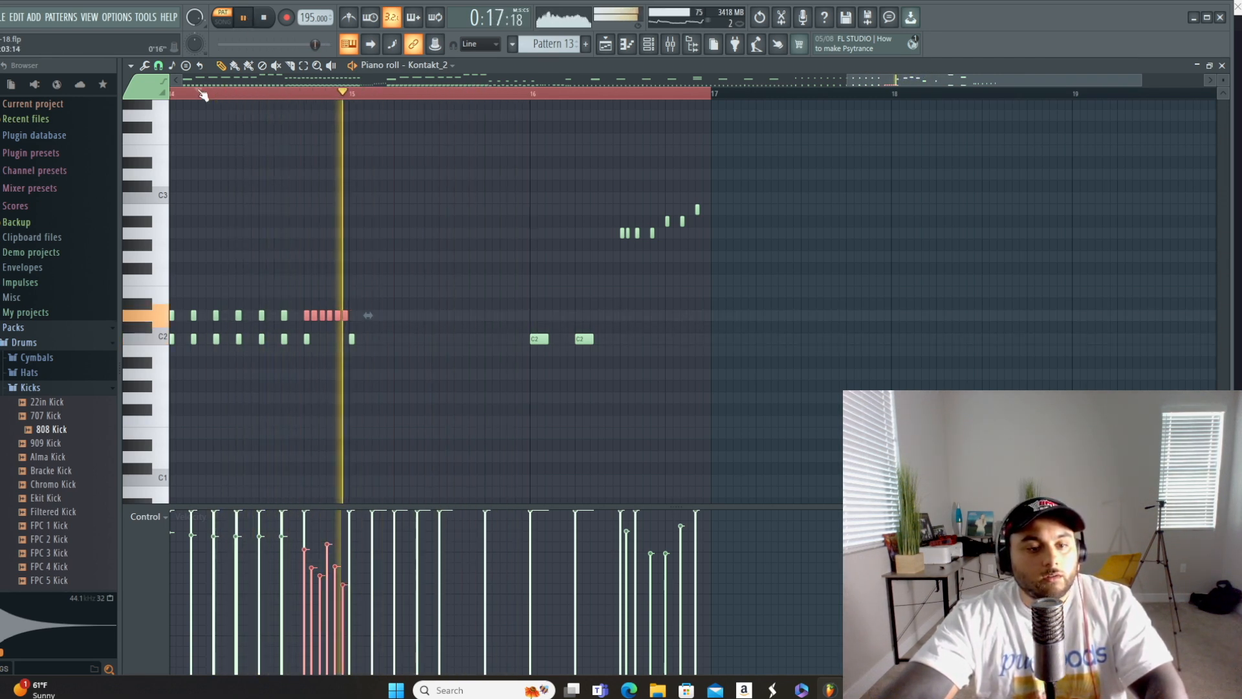
key("space")
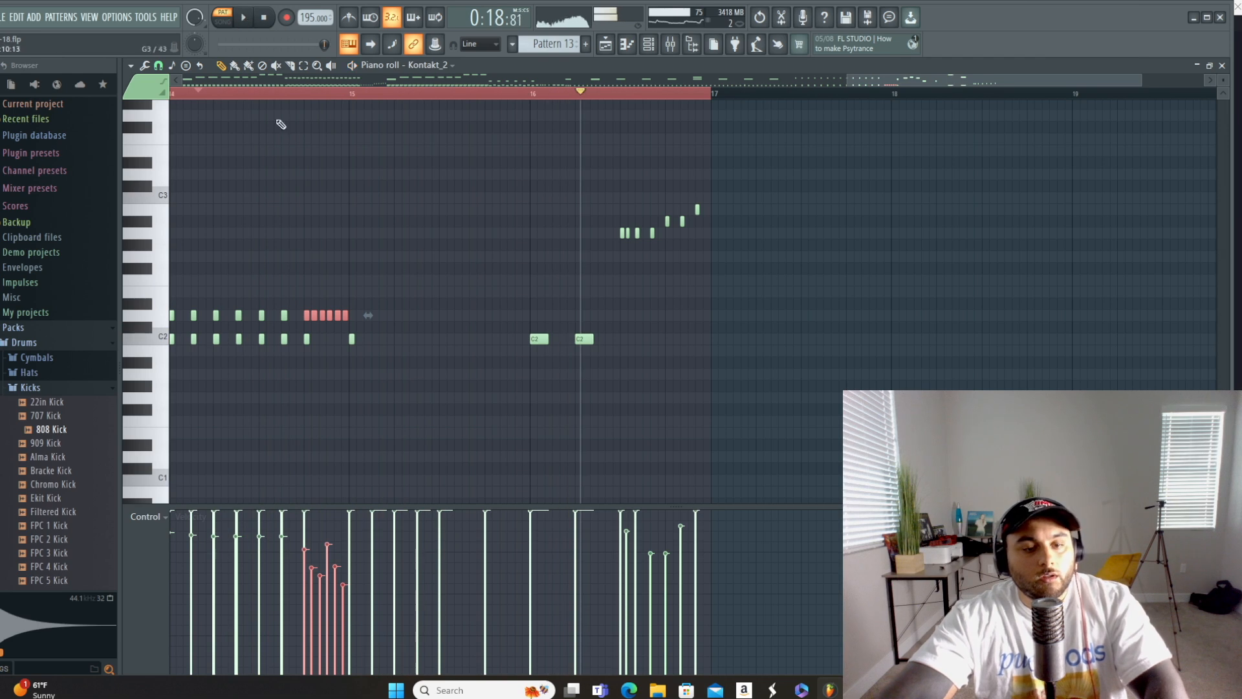
scroll(453, 351, "up", 3)
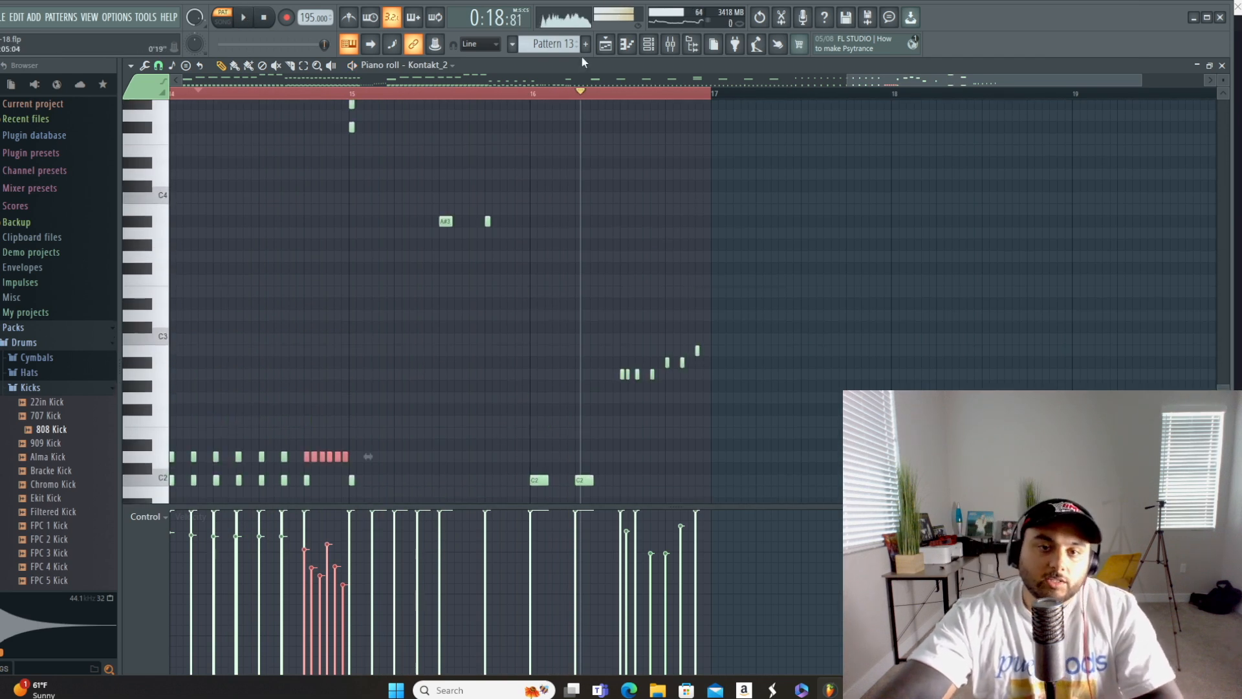
Step: Return to the playlist, switch playback to song mode, and briefly play the arrangement
left_click(606, 45)
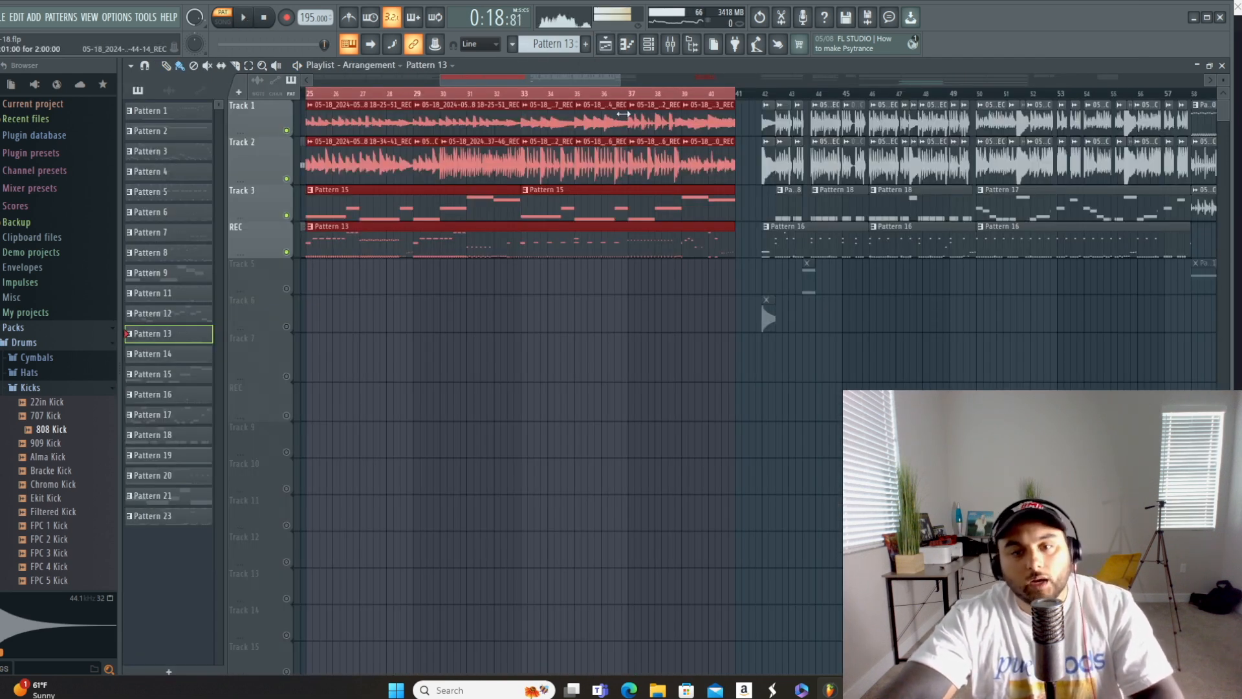
left_click(223, 21)
left_click(246, 18)
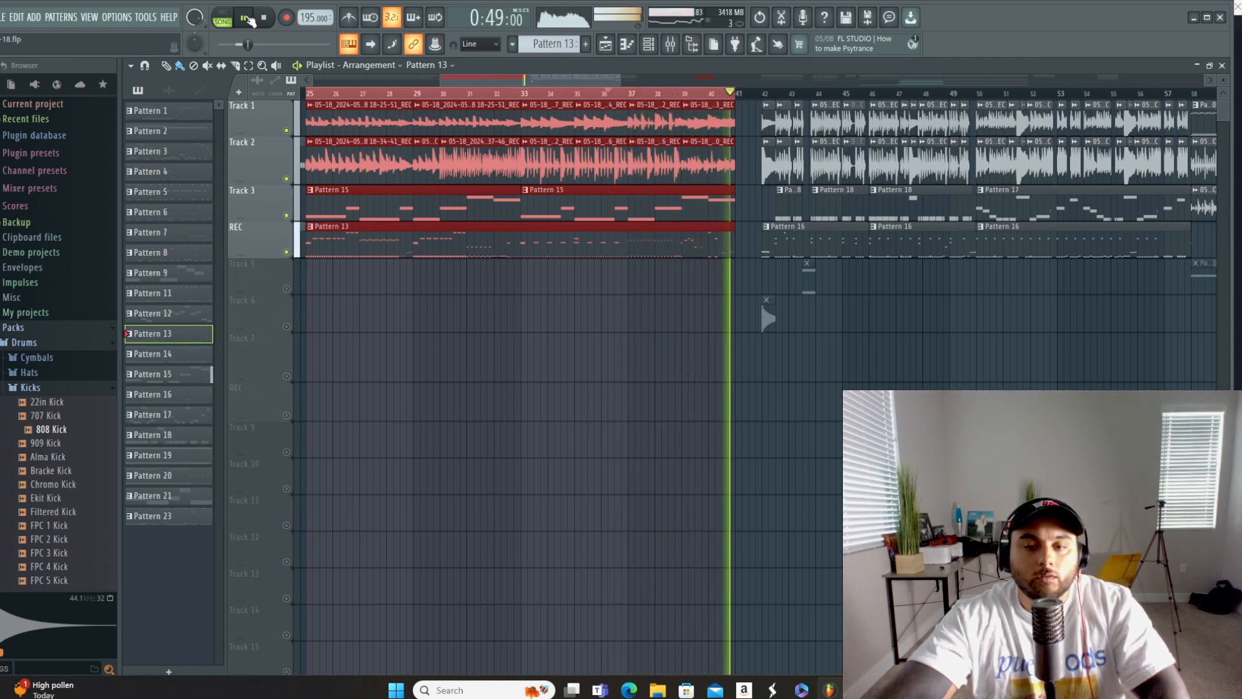
key("space")
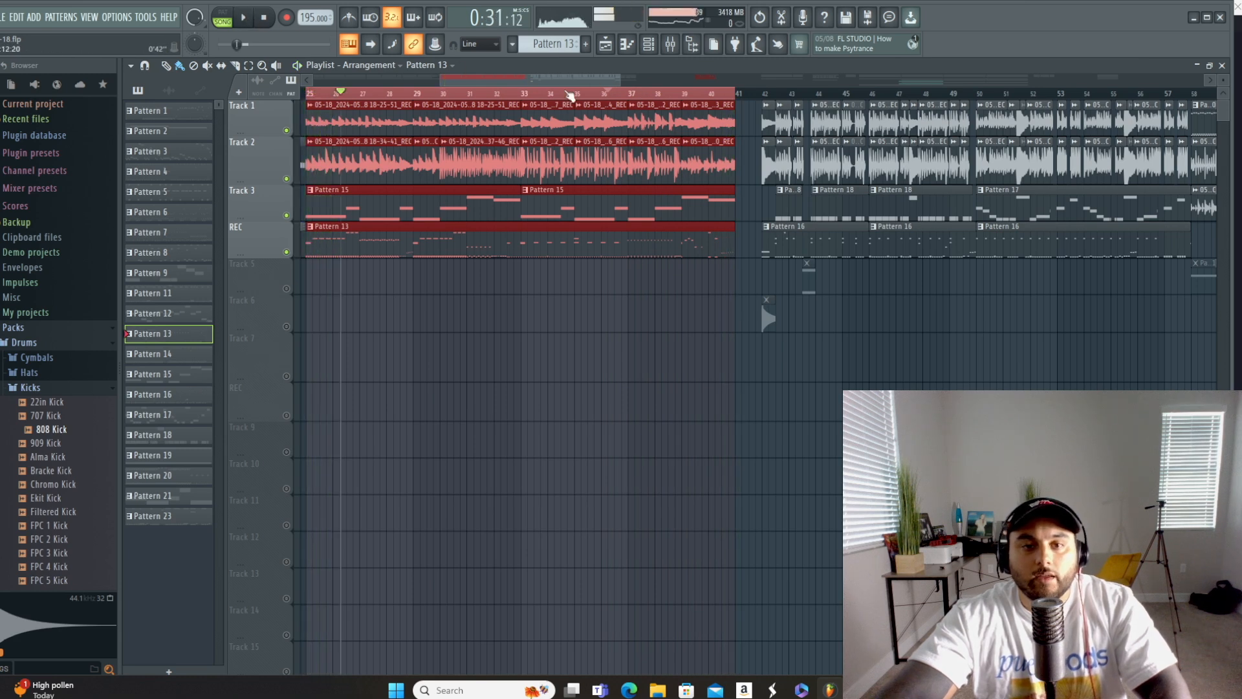
Step: Extend the playlist time selection through bar 61 and play the song from about bar 40
left_click_drag(619, 81, 857, 93)
left_click(529, 93)
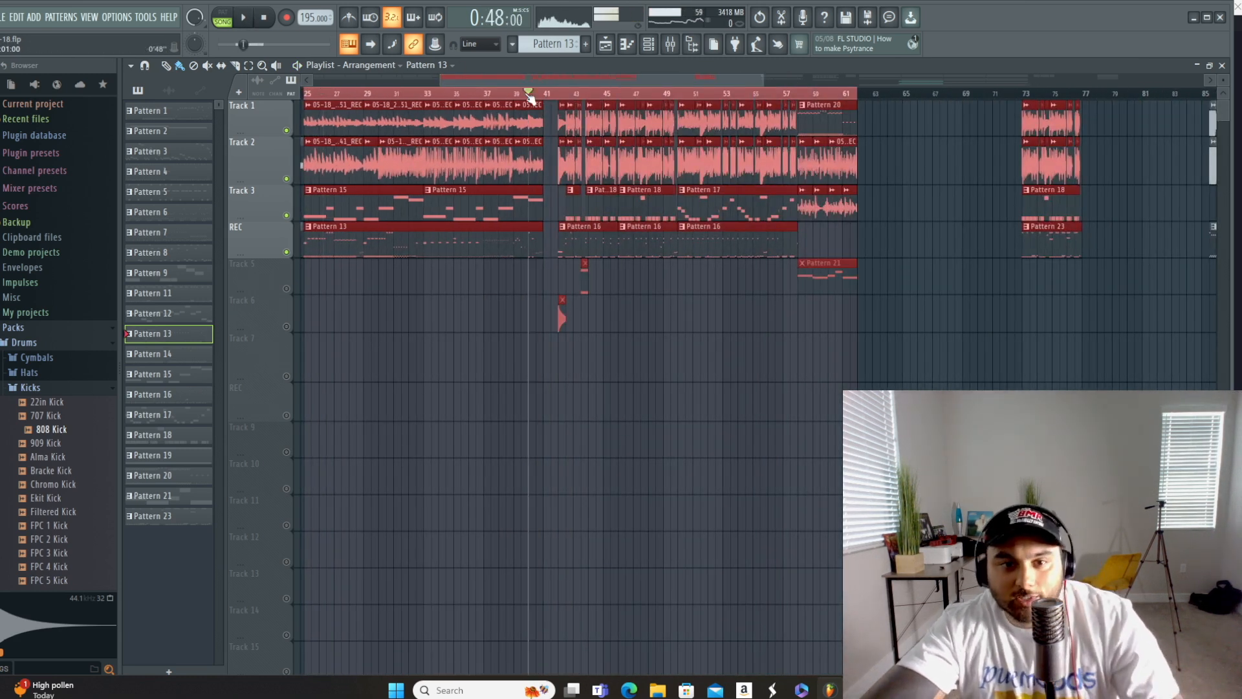
key("space")
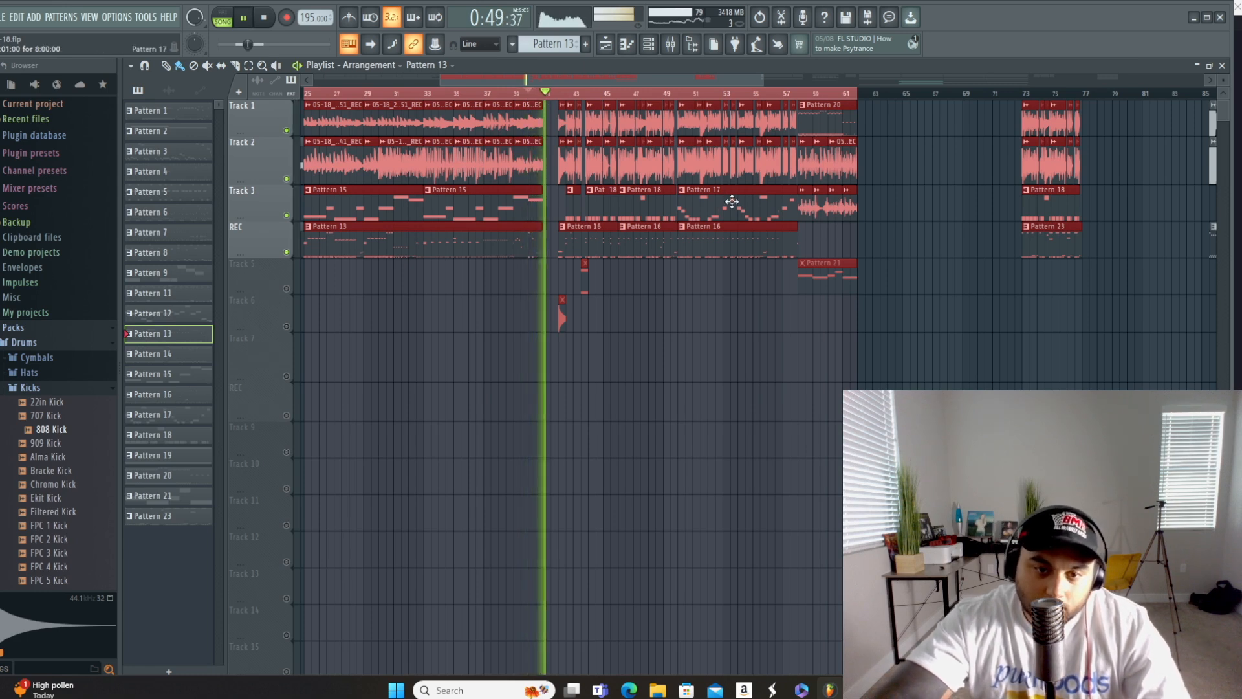
Step: Unmute the playlist tracks from Track 5 downward during playback, and stop the song near bar 61
right_click(286, 327)
right_click(286, 326)
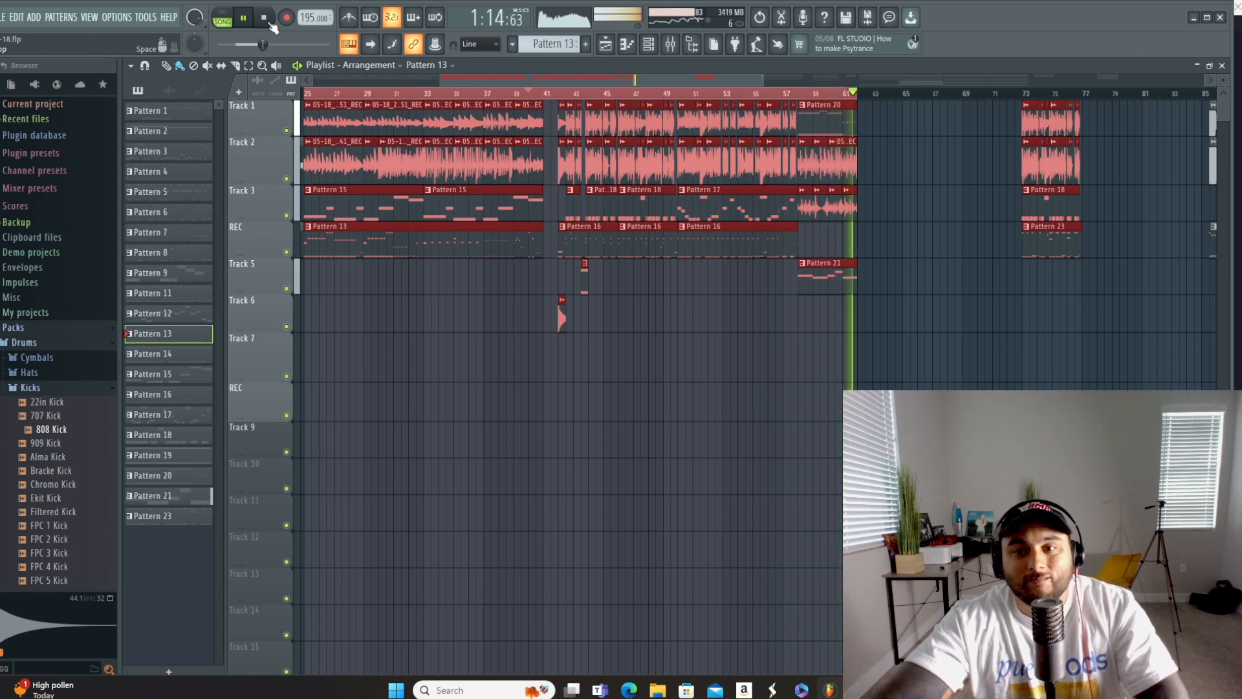
left_click(265, 19)
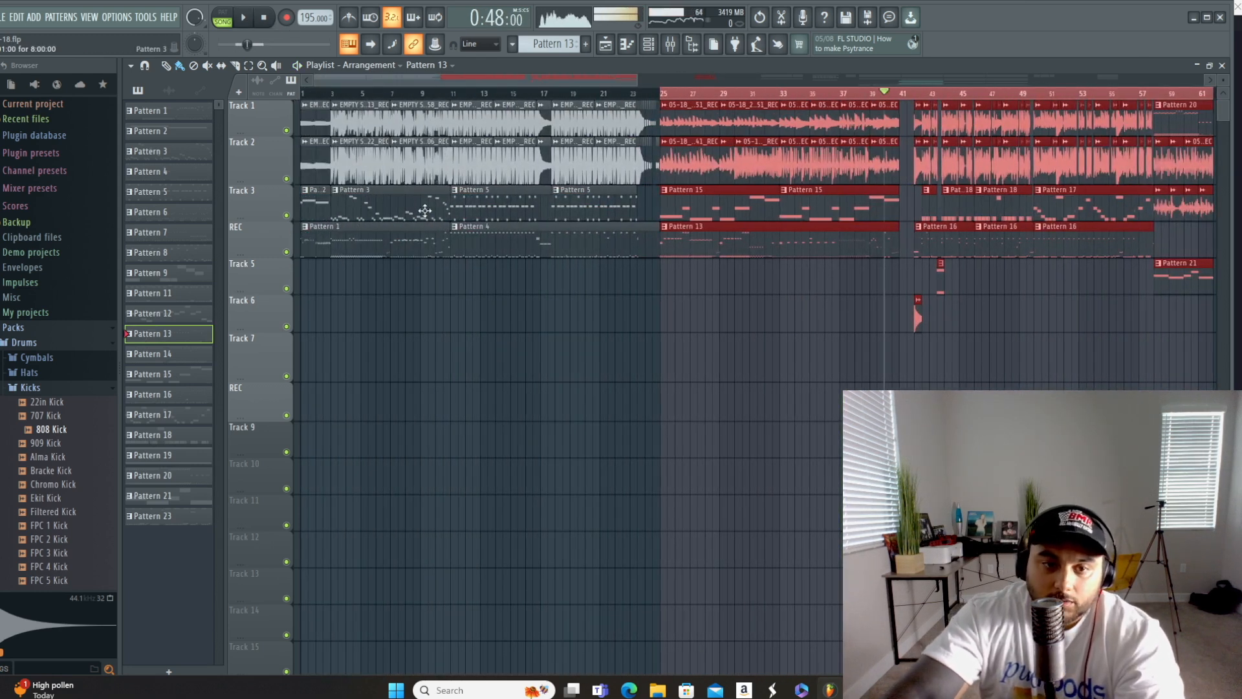
Step: Open Pattern 1, select the empty playlist span around bars 65 to 67, and create a new empty pattern
double_click(402, 245)
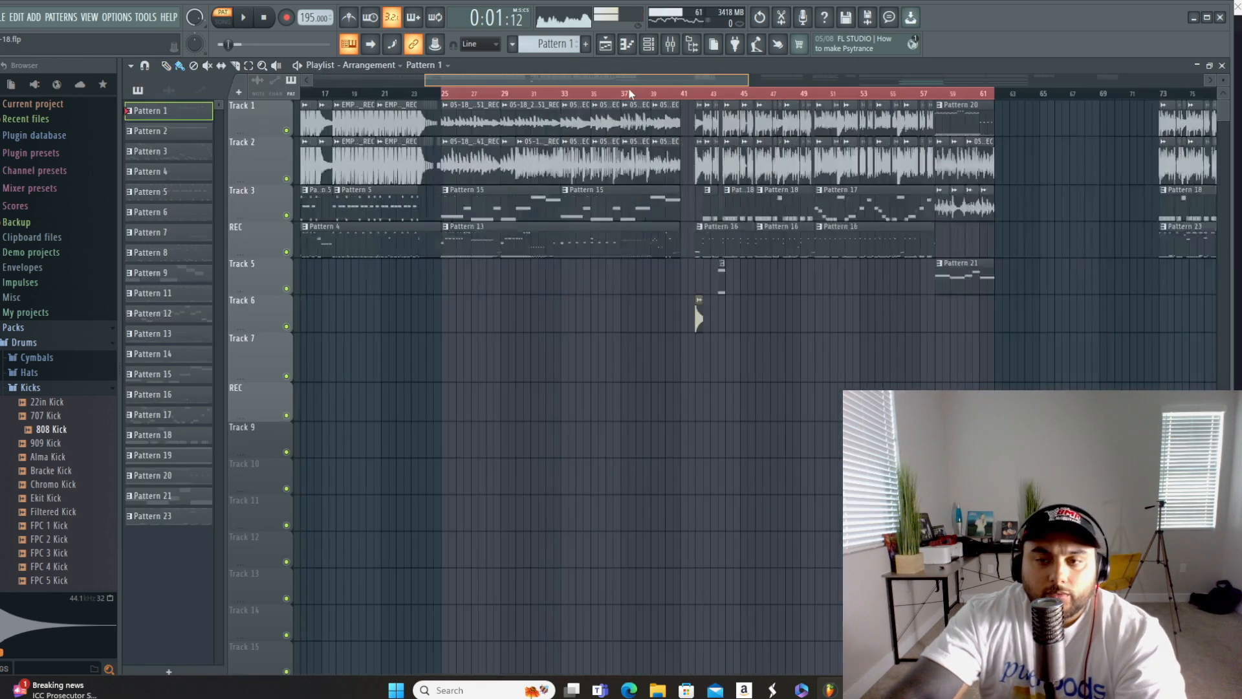
left_click_drag(628, 88, 756, 96)
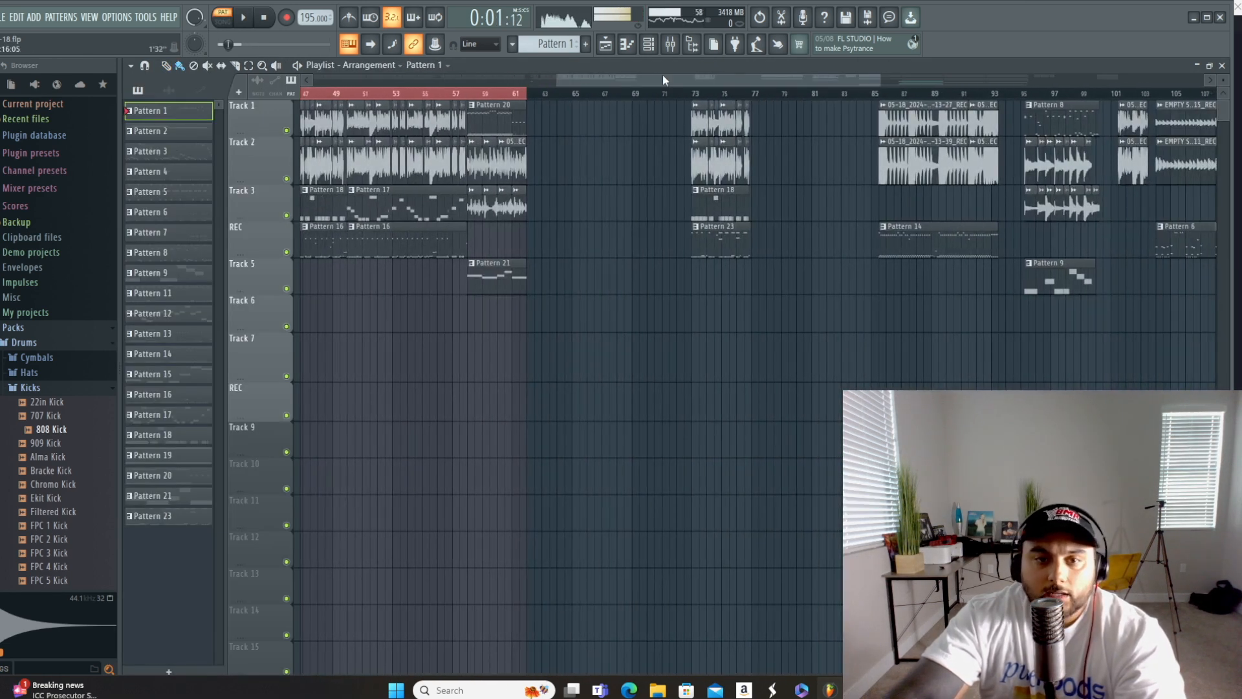
mouse_move(554, 78)
left_mouse_down()
mouse_move(385, 82)
mouse_move(541, 93)
left_mouse_up()
key("F6")
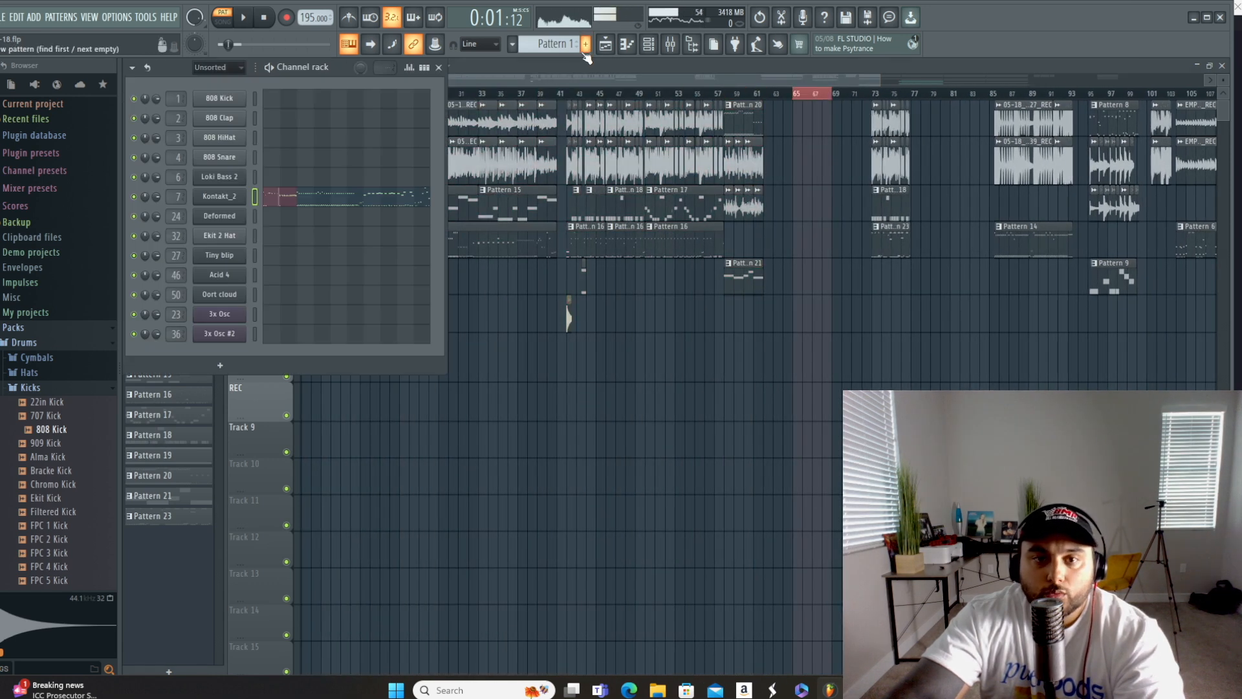
left_click(585, 51)
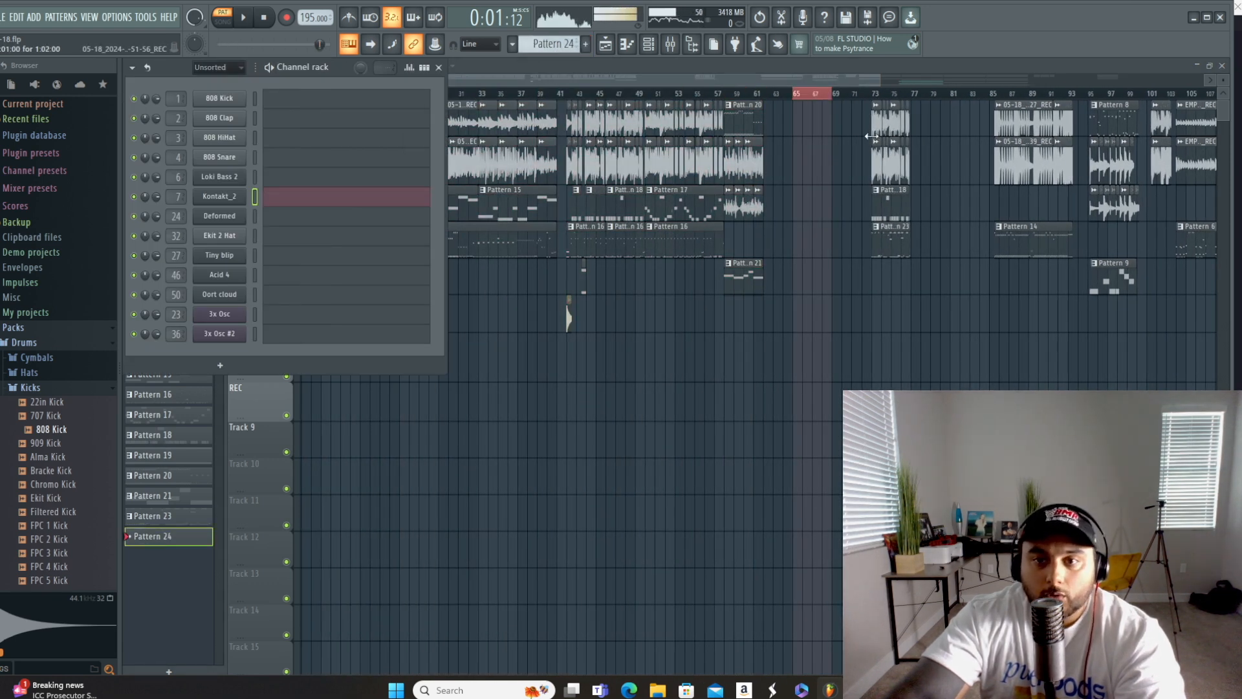
Step: Place the new Pattern 24 at bar 65 on Track 1 and open its Kontakt_2 piano roll
key("F6")
key("F6")
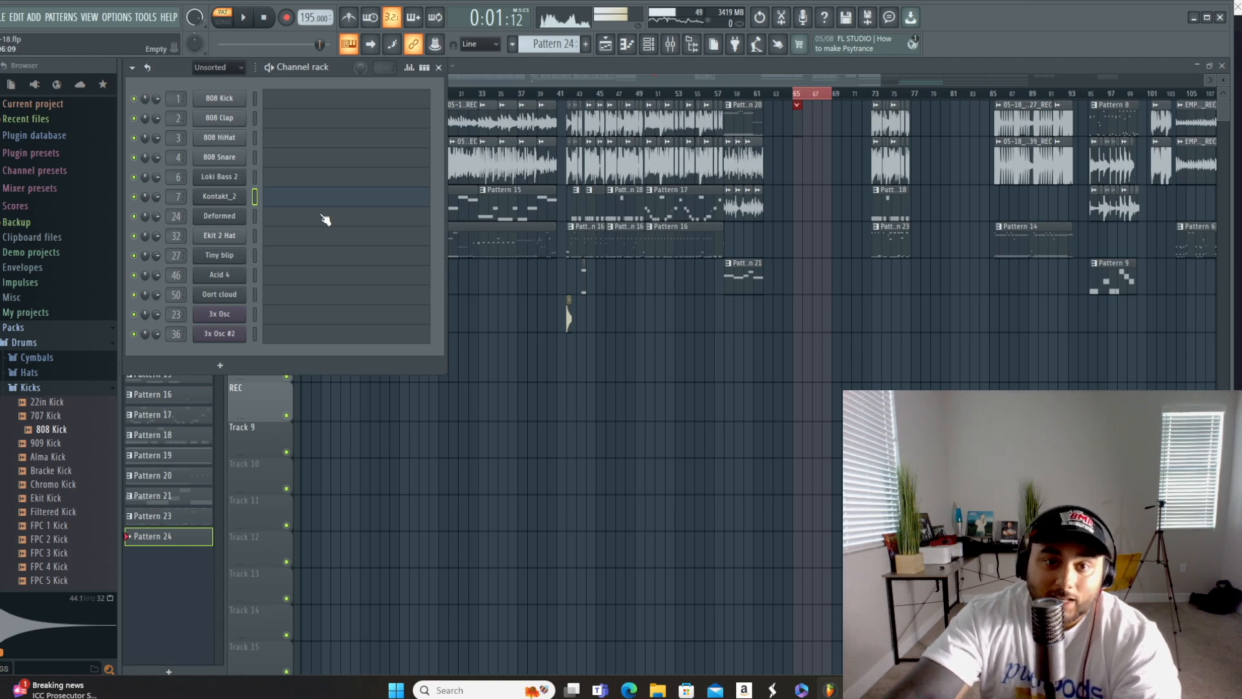
left_click(292, 204)
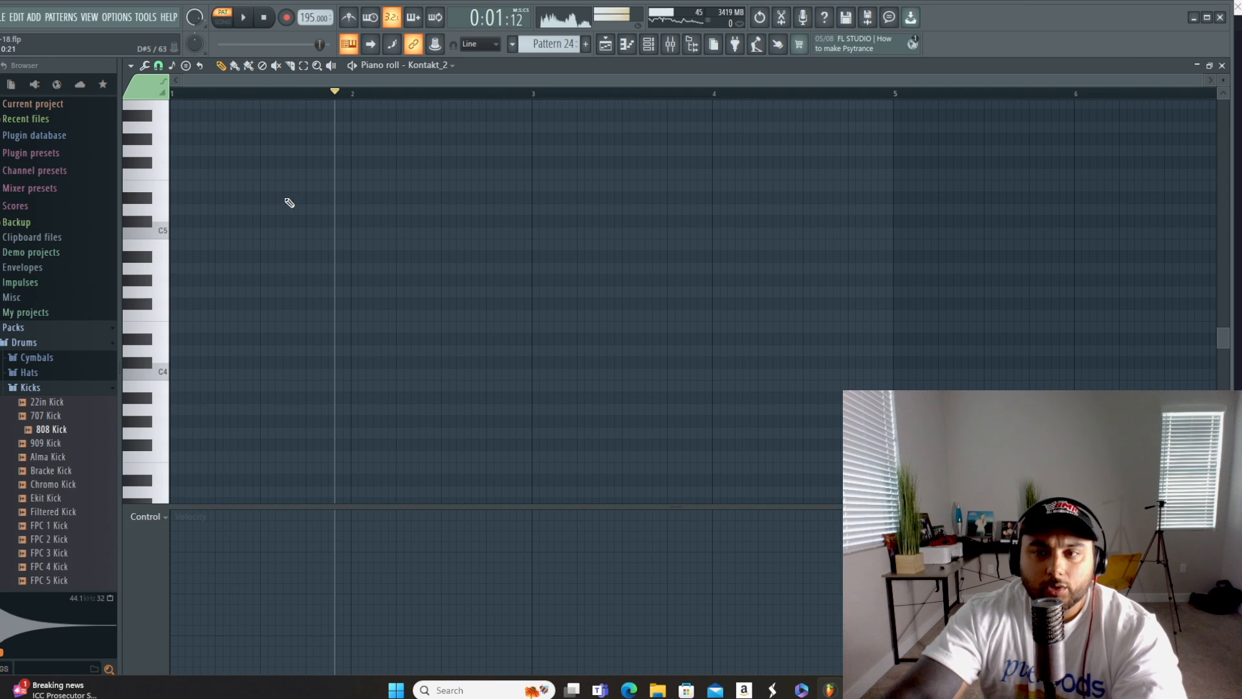
left_click_drag(1207, 84, 1017, 94)
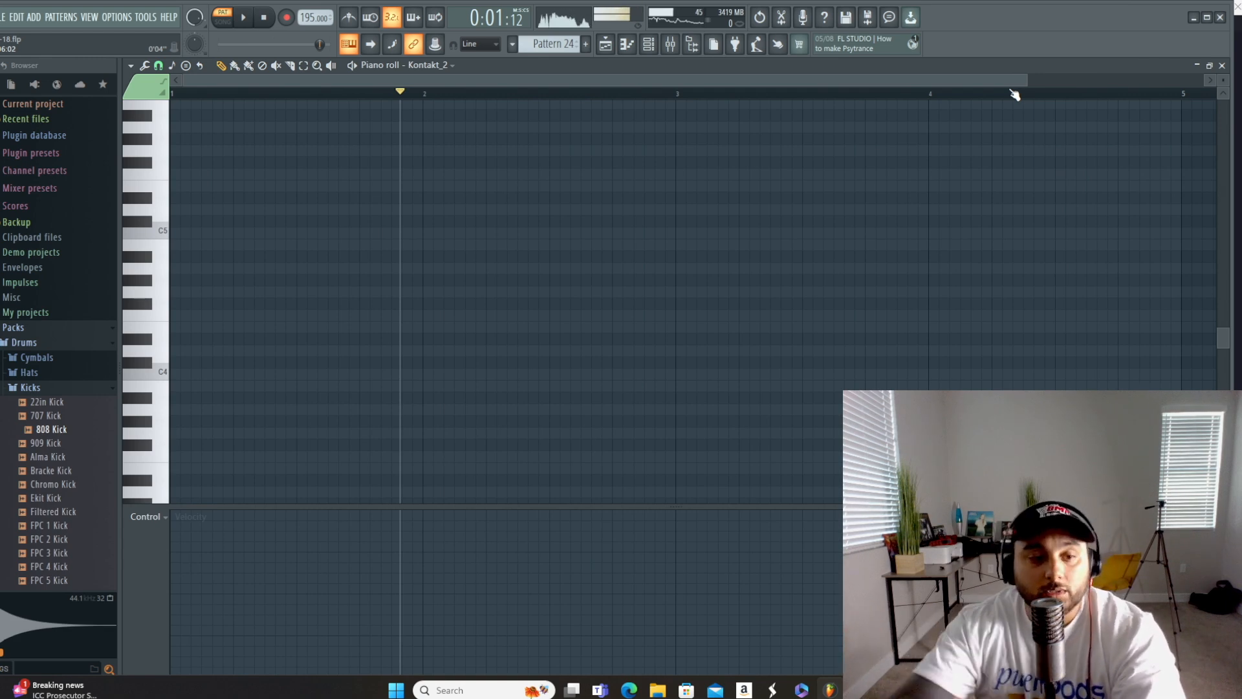
Step: Switch to OBS Studio to check the recording's audio mixer, and return to the FL Studio piano roll
left_click(1194, 18)
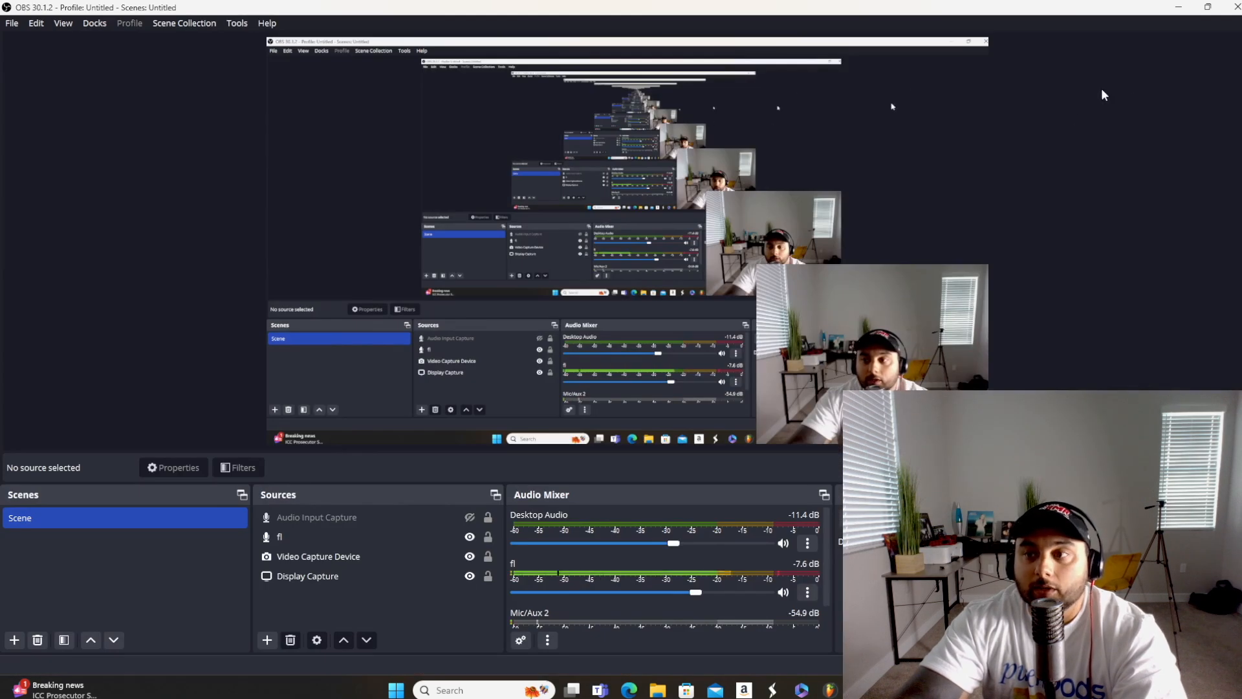
left_click(1179, 7)
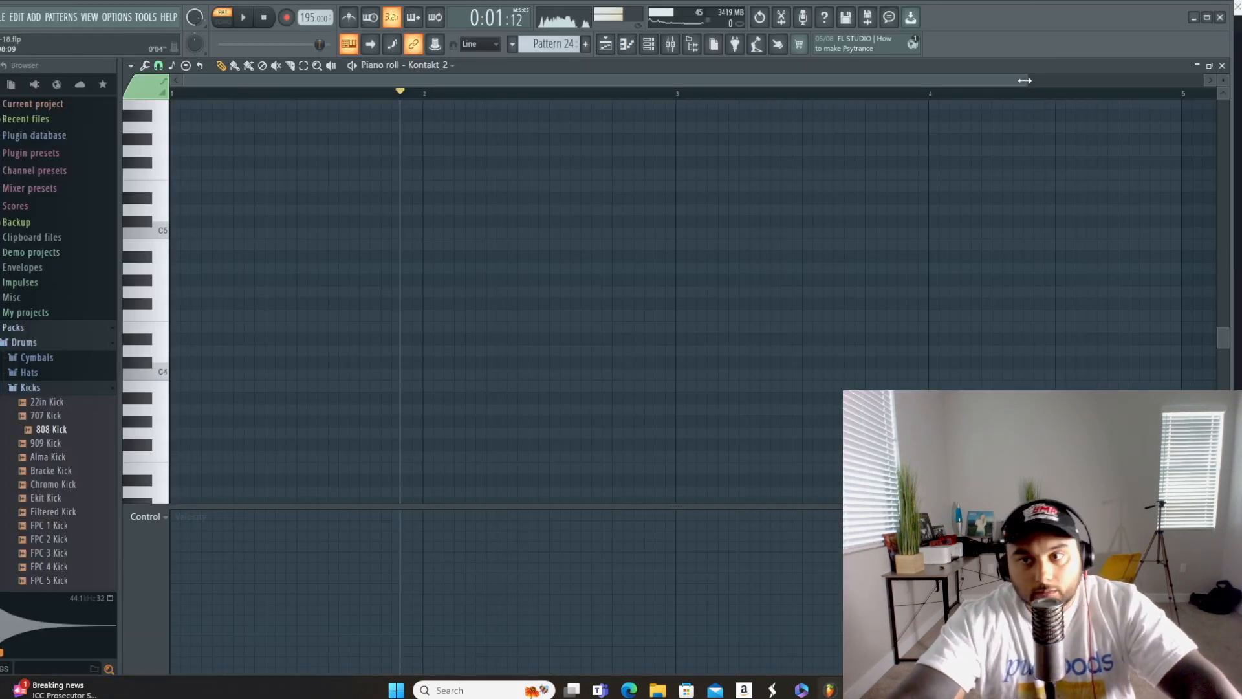
Step: Enter two D2 snares and two C2 kicks at full velocity, and duplicate the group with its snares moved to A2
left_click_drag(1024, 81, 629, 81)
scroll(236, 291, "down", 3)
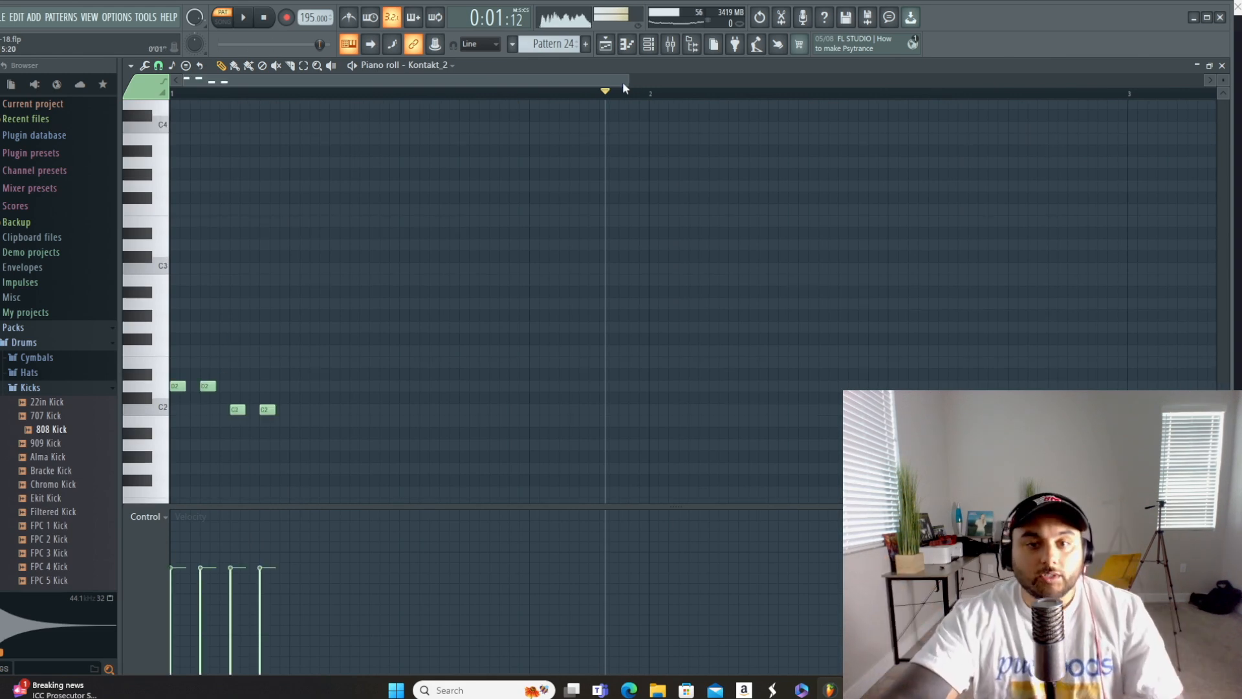
left_click_drag(624, 85, 611, 84)
left_click_drag(327, 420, 169, 345)
left_click_drag(185, 498, 333, 471)
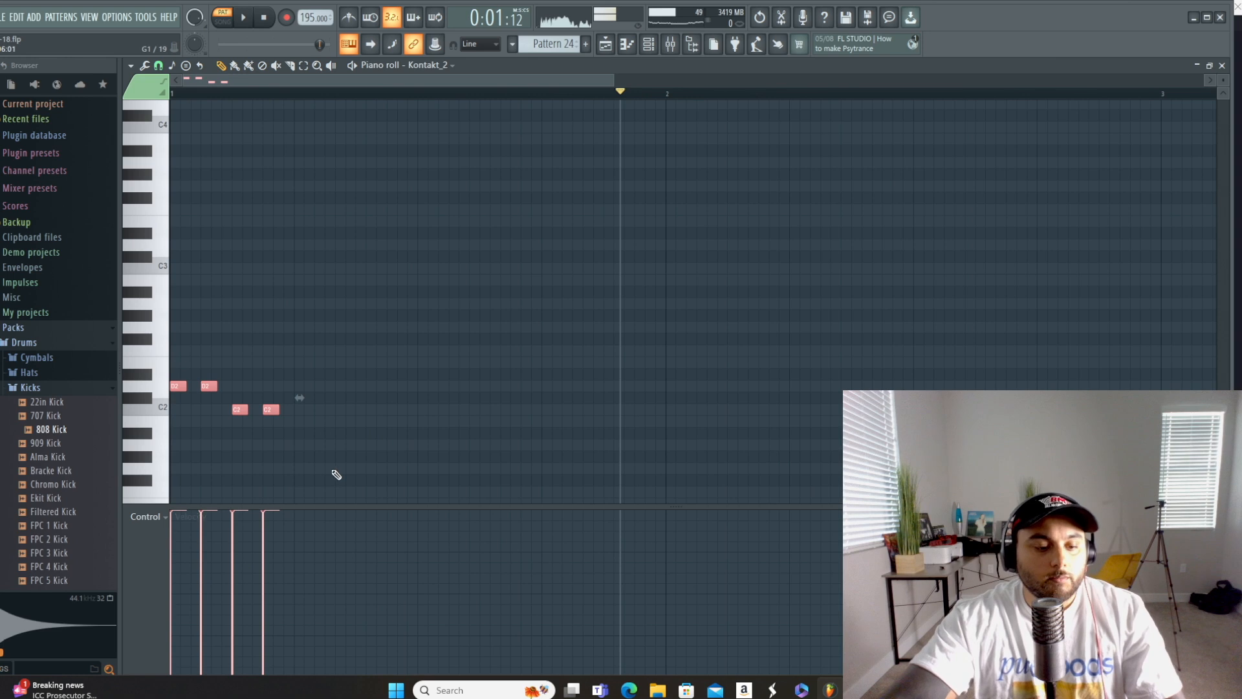
left_click_drag(180, 386, 217, 400)
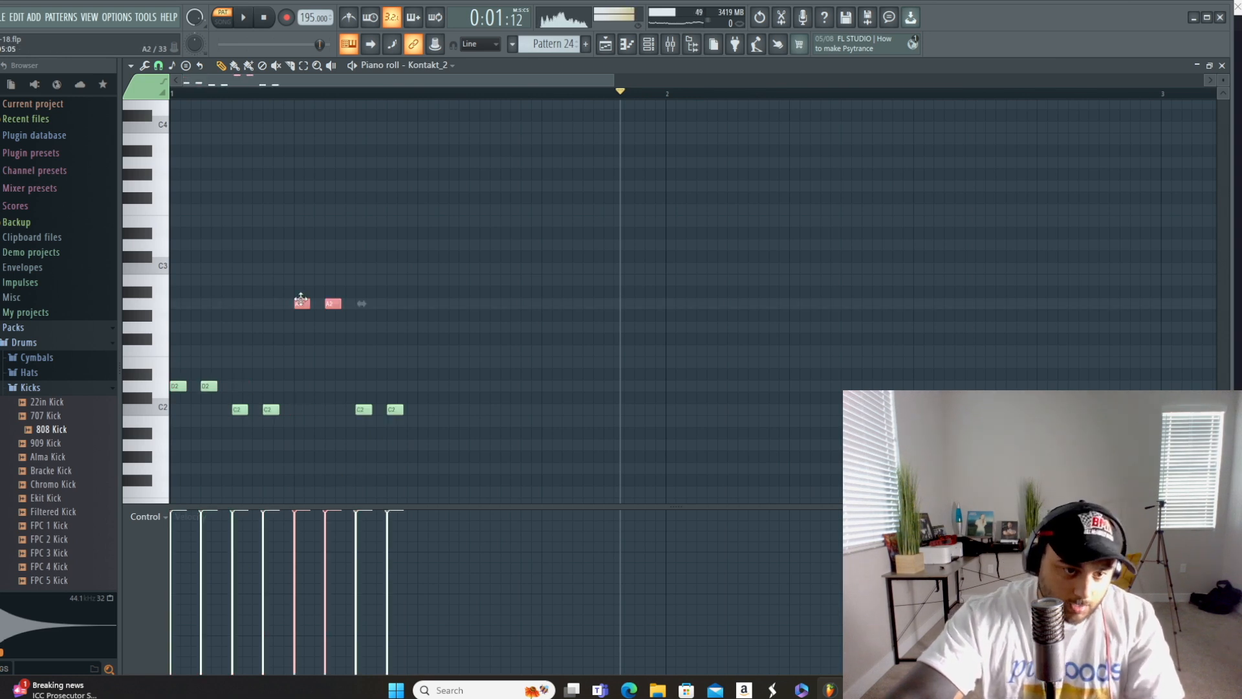
Step: Continue the fill through bar 1 with evenly spaced pairs of A#2, C2, B2 and C2 notes
left_click(424, 294)
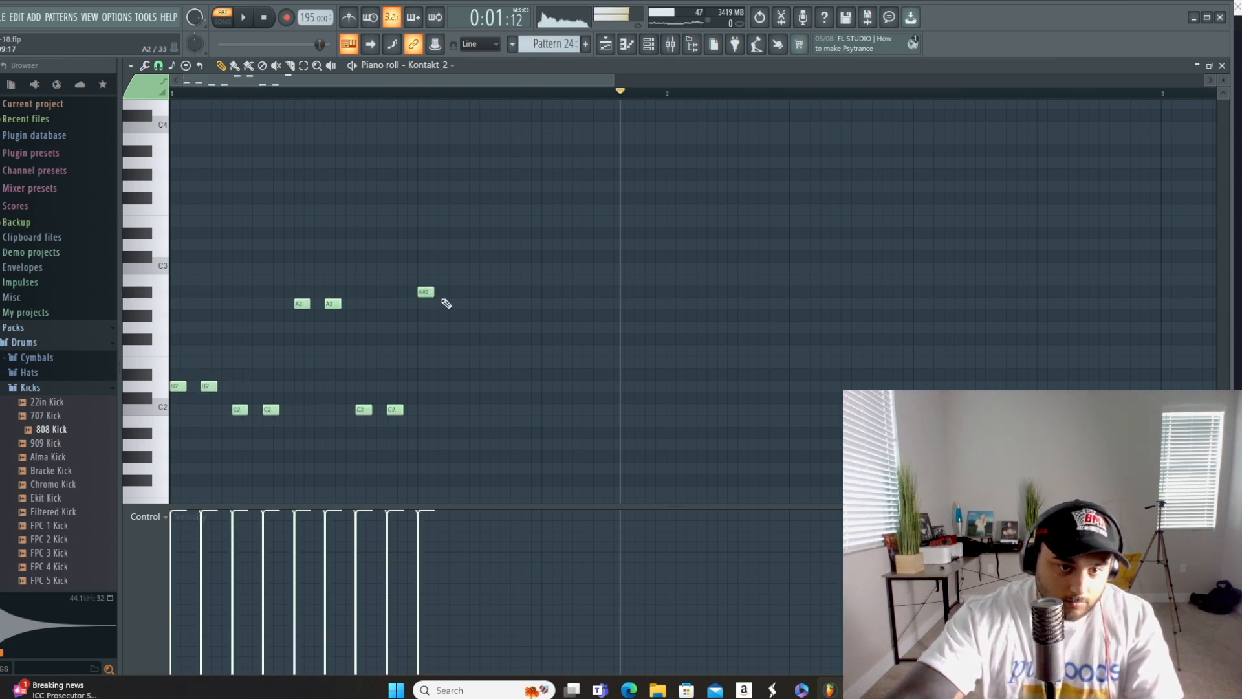
left_click(453, 292)
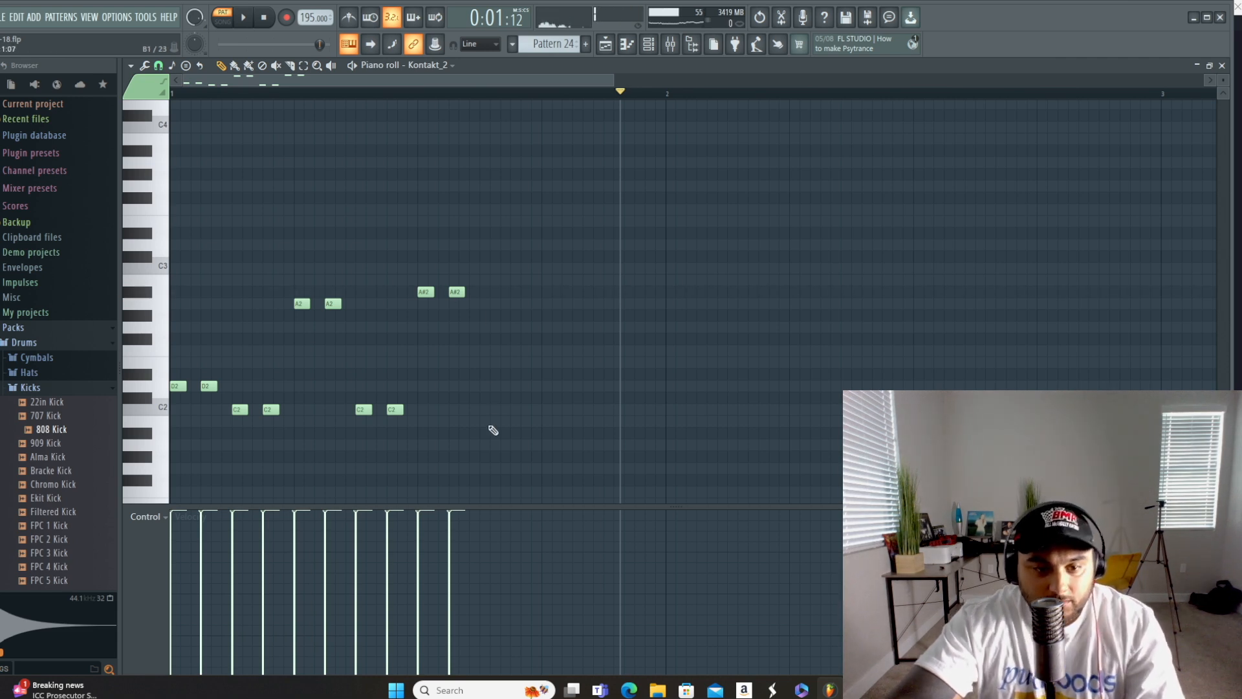
left_click(482, 409)
left_click(516, 409)
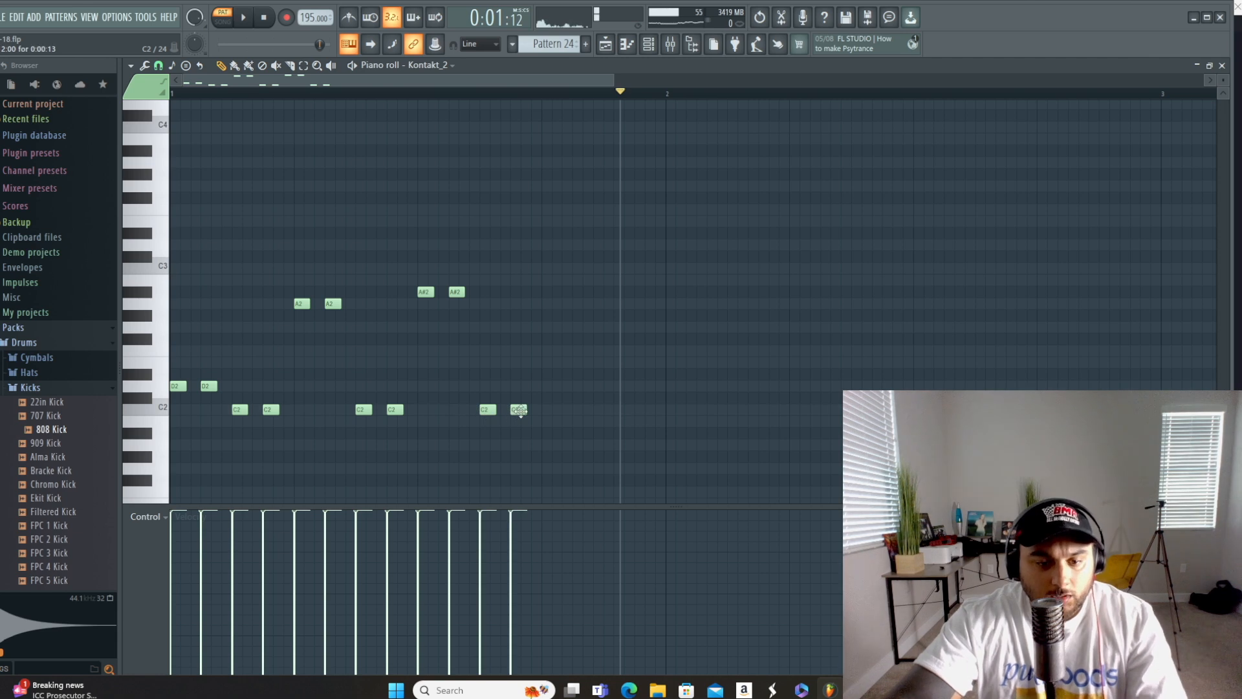
left_click(546, 281)
left_click(576, 280)
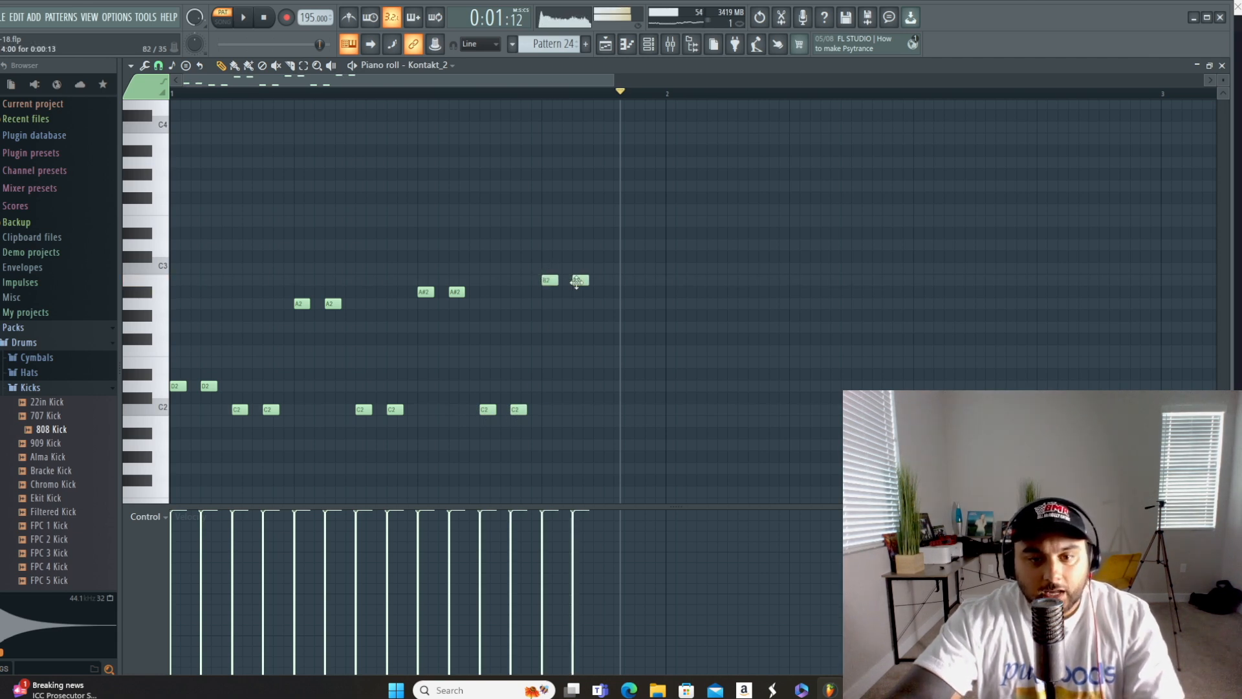
left_click(607, 409)
left_click(637, 410)
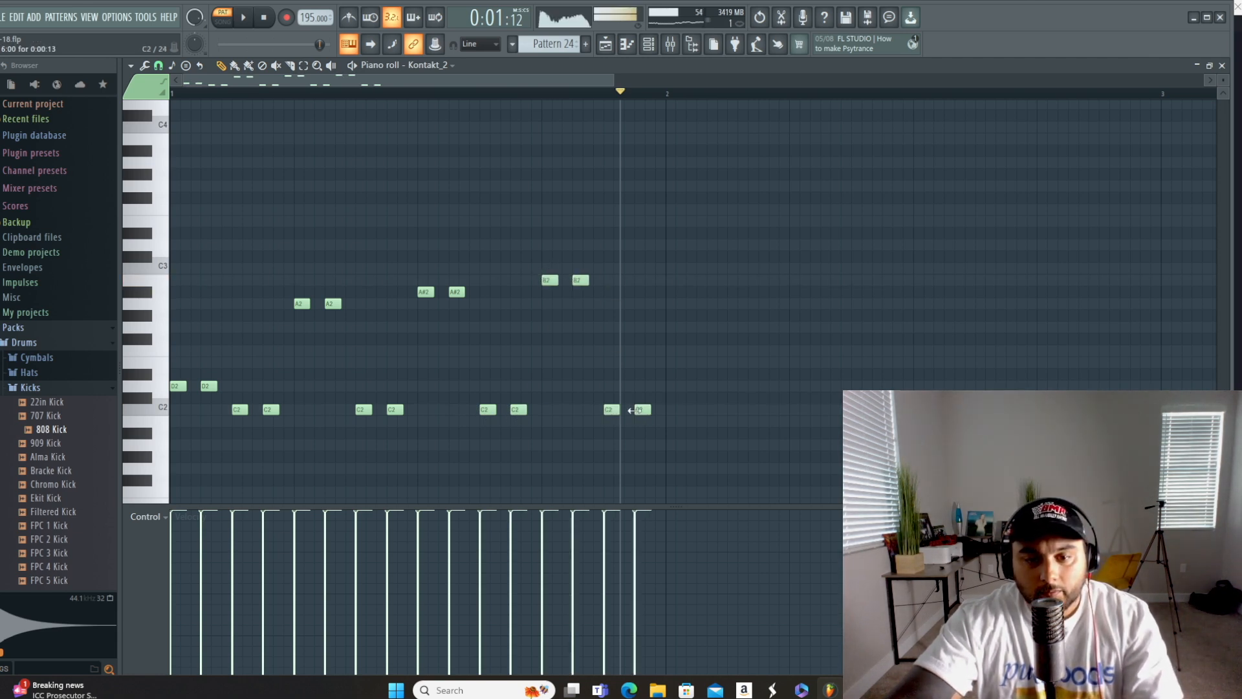
Step: Play the two-hand, two-kick fill from the start of bar 1, stop, and play it again
key("space")
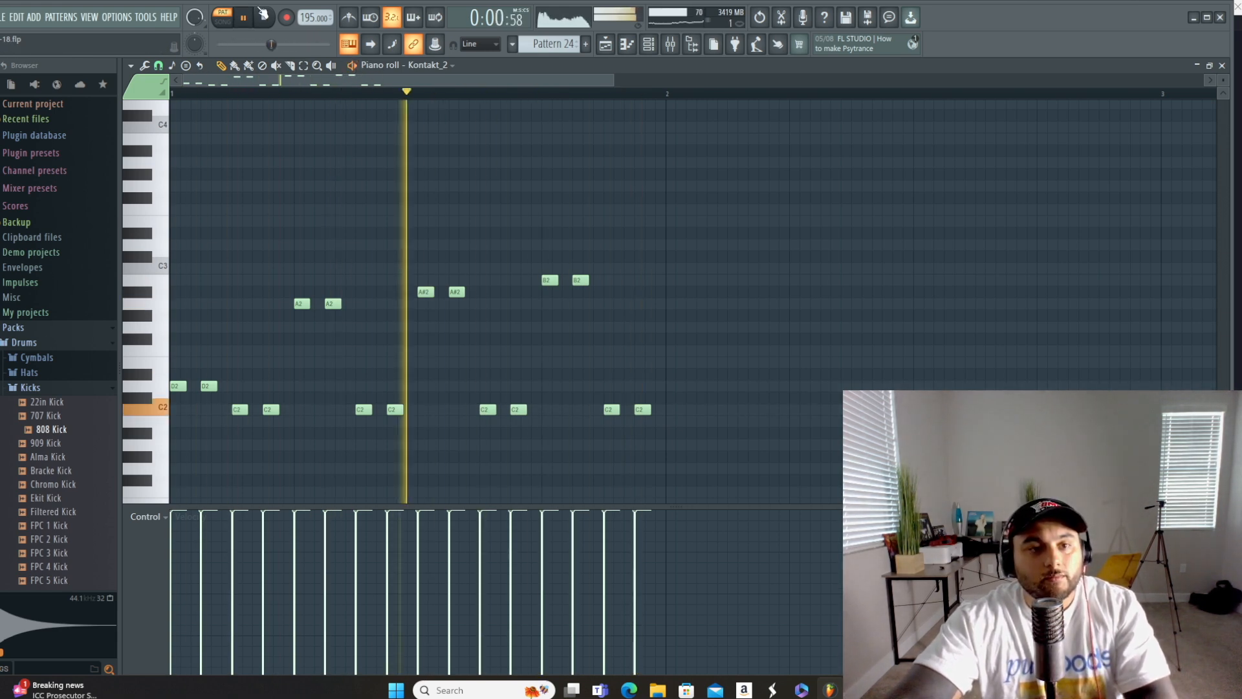
left_click(244, 18)
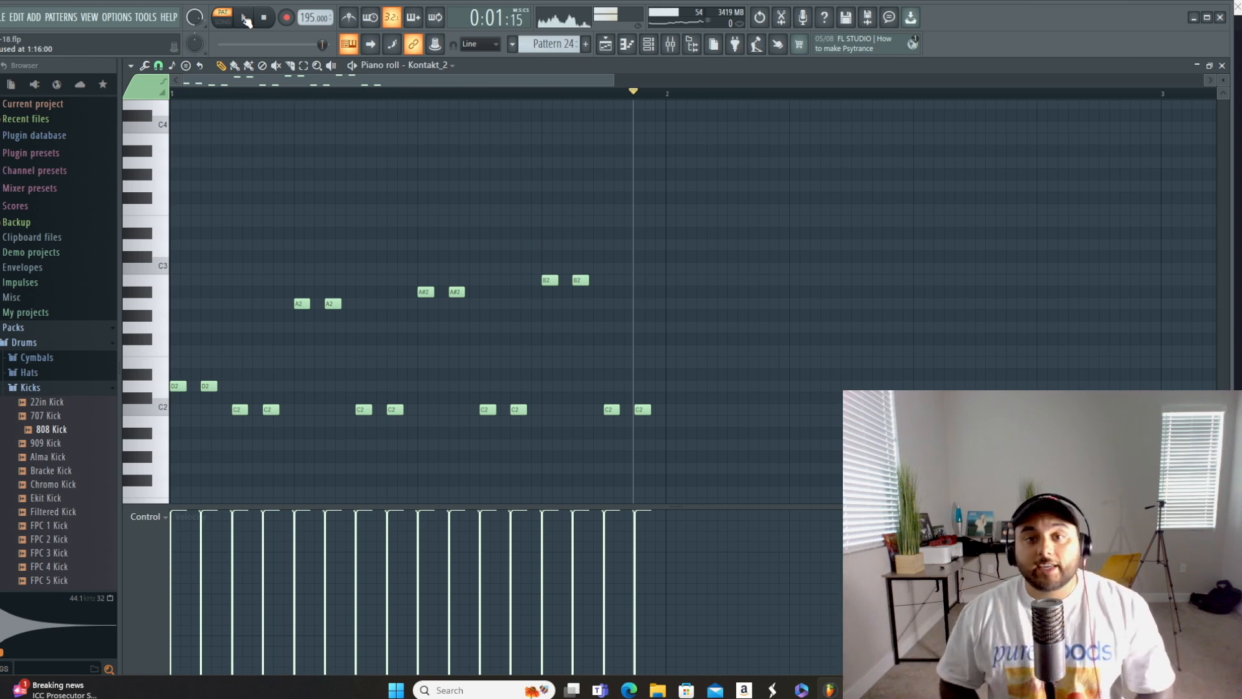
left_click(246, 19)
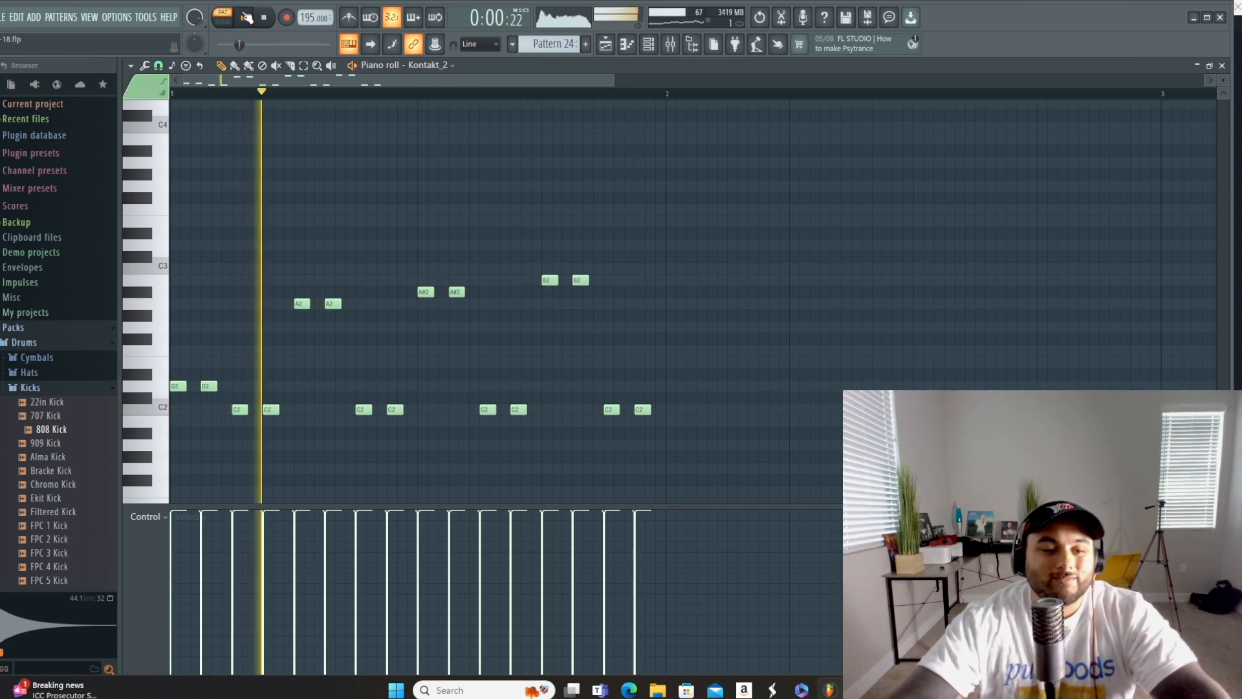
Step: Rework the opening into four closely spaced D2 snares followed by two C2 kicks, and delete the rest of the fill
left_click_drag(205, 386, 200, 386)
left_click(219, 386)
left_click(240, 385)
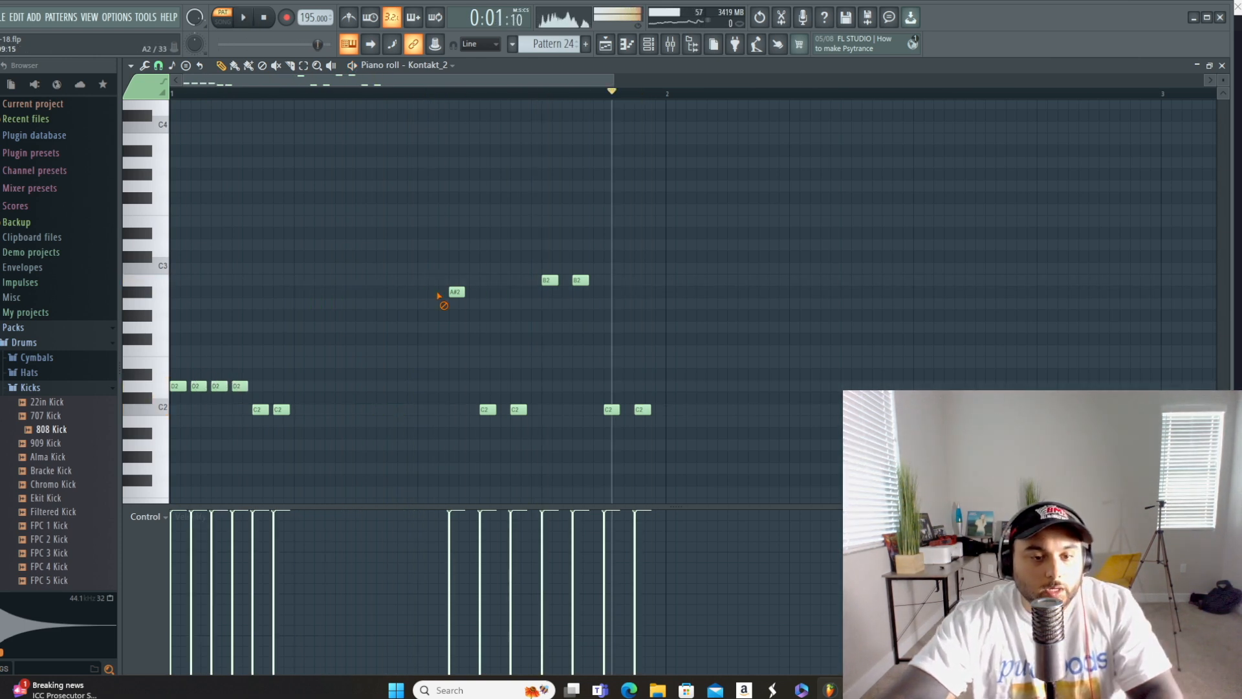
right_click(456, 292)
right_click(488, 410)
right_click(518, 410)
right_click(550, 280)
right_click(579, 280)
right_click(612, 410)
right_click(642, 410)
Step: Duplicate the six-note group three times across bar 1 and move the copies' D2 hits to A2, A#2 and B2 in turn
key("ctrl+a")
key("ctrl+b")
key("ctrl+b")
key("ctrl+b")
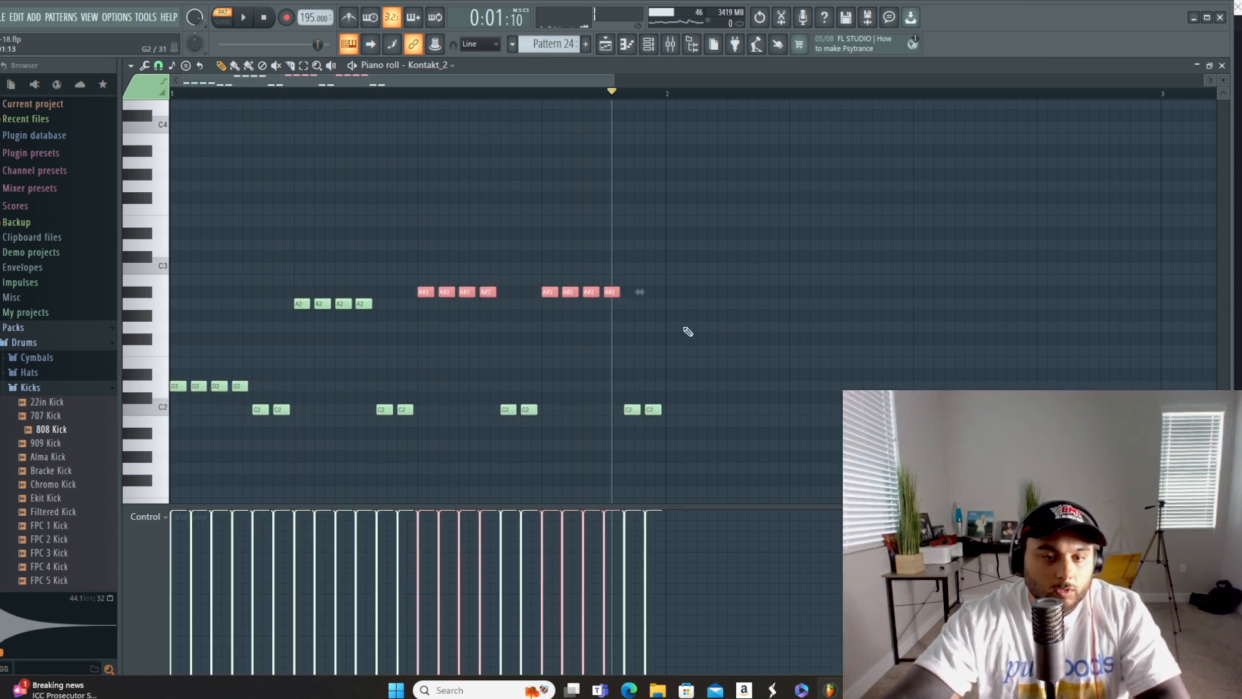
left_click_drag(673, 320, 550, 281)
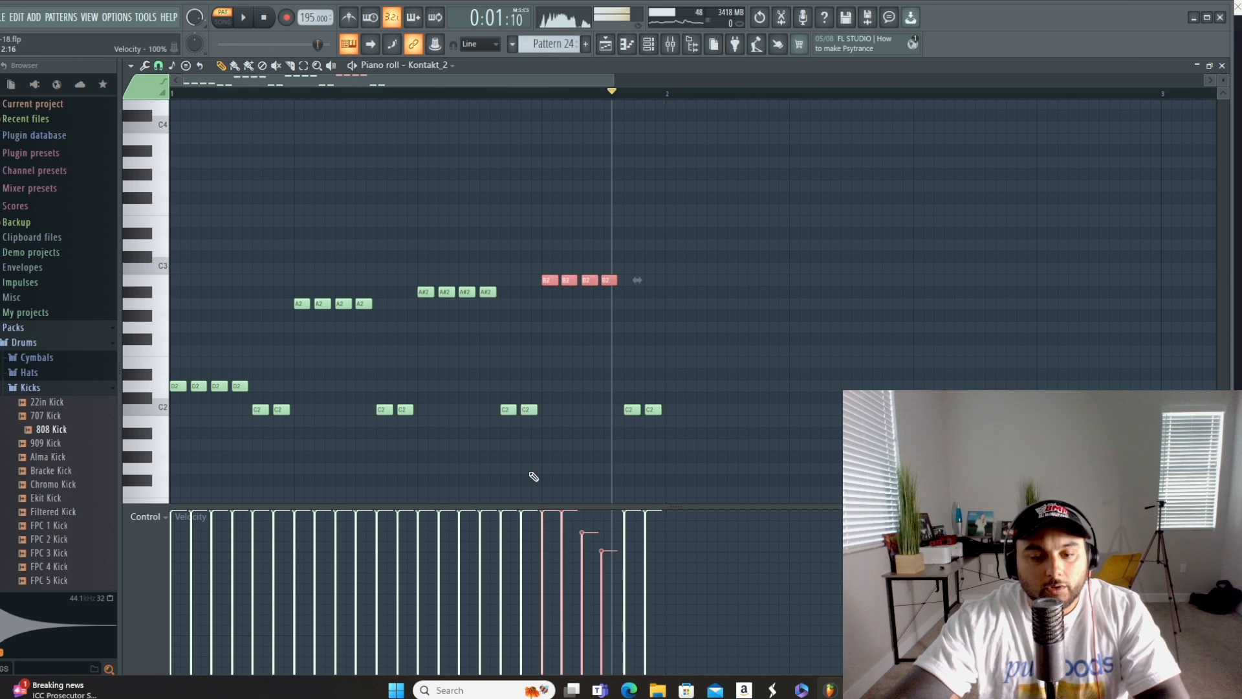
Step: Play the new four-hit, two-kick fill from the start of bar 1
left_click(176, 96)
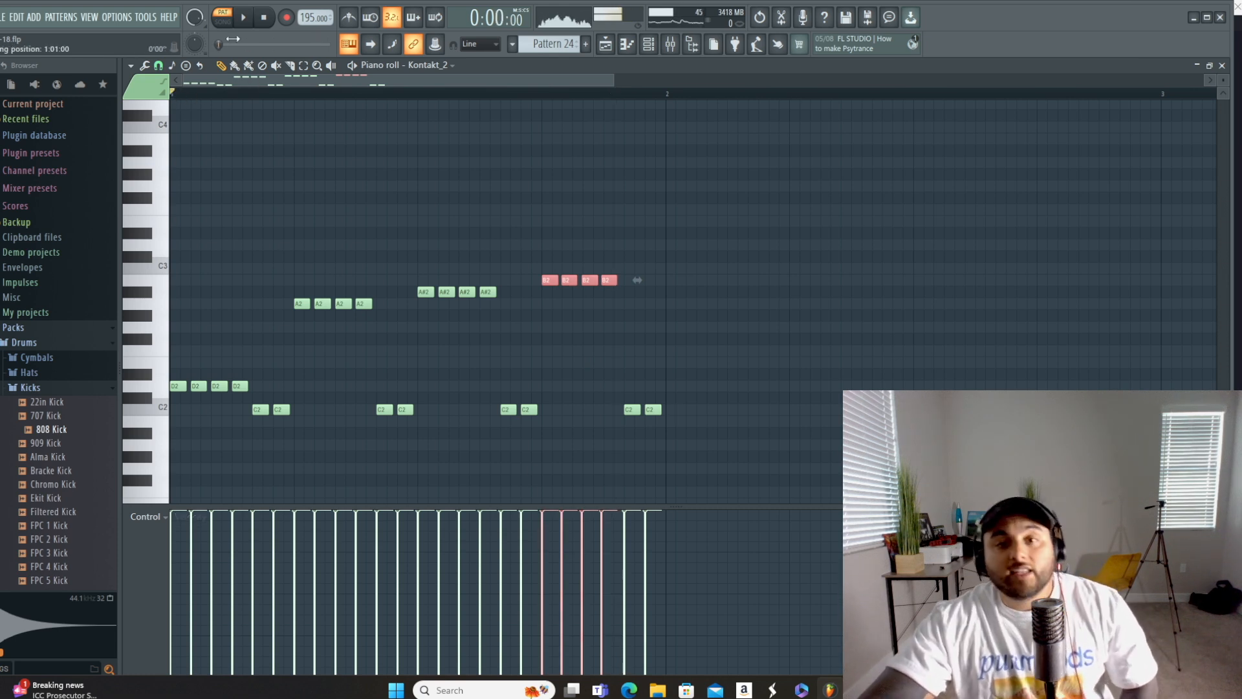
left_click(245, 18)
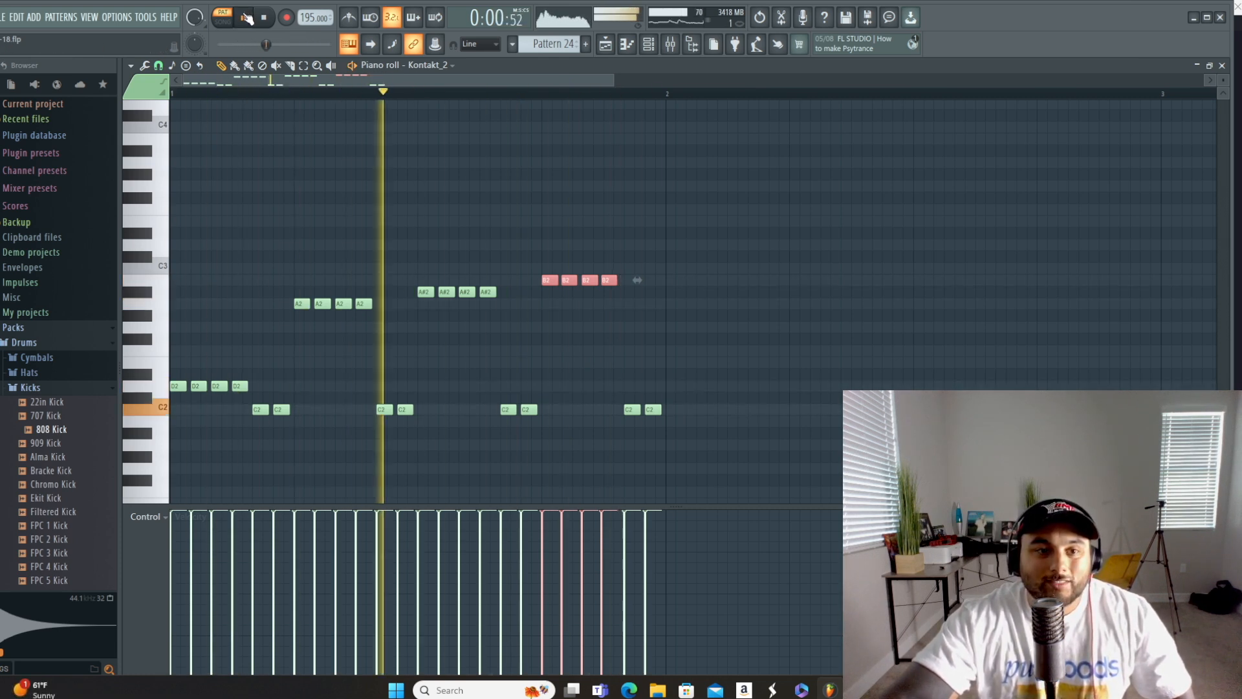
Step: Delete the A#2 and B2 hit groups with the kicks that follow them, and play the remaining two groups in bar 1
right_click(609, 280)
right_click(590, 281)
right_click(569, 281)
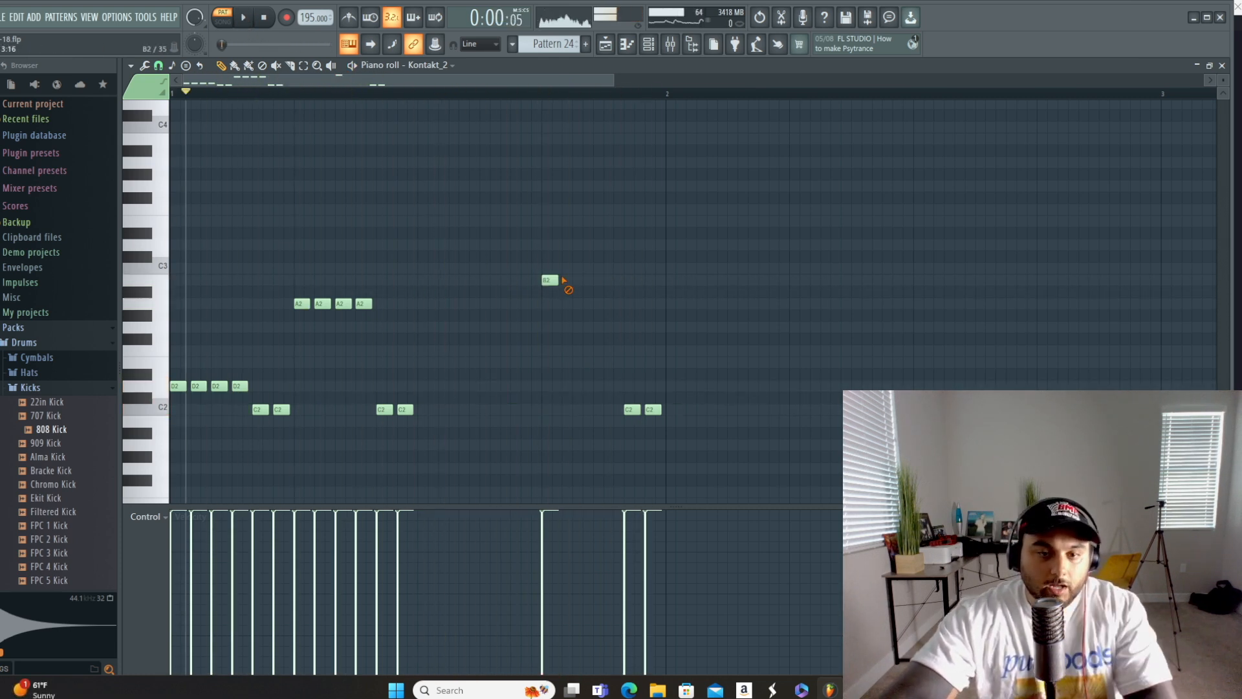
right_click(549, 280)
right_click(632, 409)
right_click(653, 410)
key("space")
key("space")
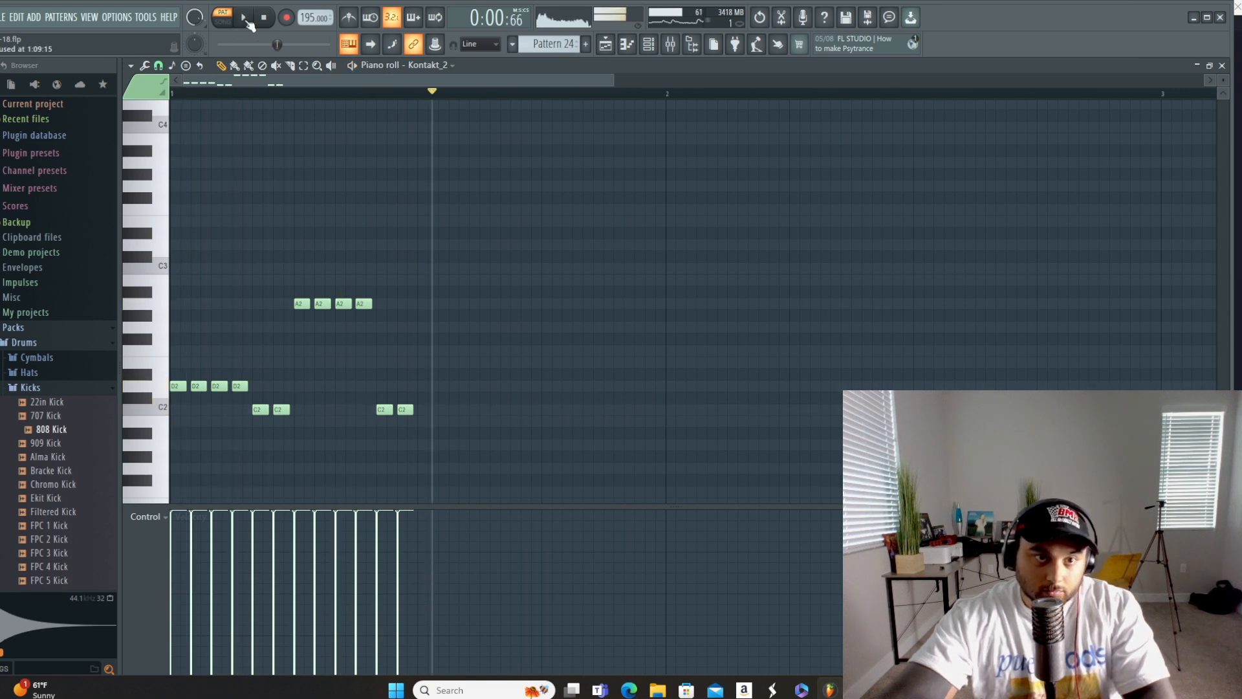
Step: Extend the fill with one D#2 and two D2 hits, followed by two A#2 hits and one B2 hit, and play it
left_click(422, 374)
left_click(455, 387)
left_click(493, 387)
left_click_drag(458, 387, 510, 388)
left_click(547, 293)
left_click(590, 292)
left_click_drag(590, 293, 595, 292)
left_click(629, 280)
left_click(246, 18)
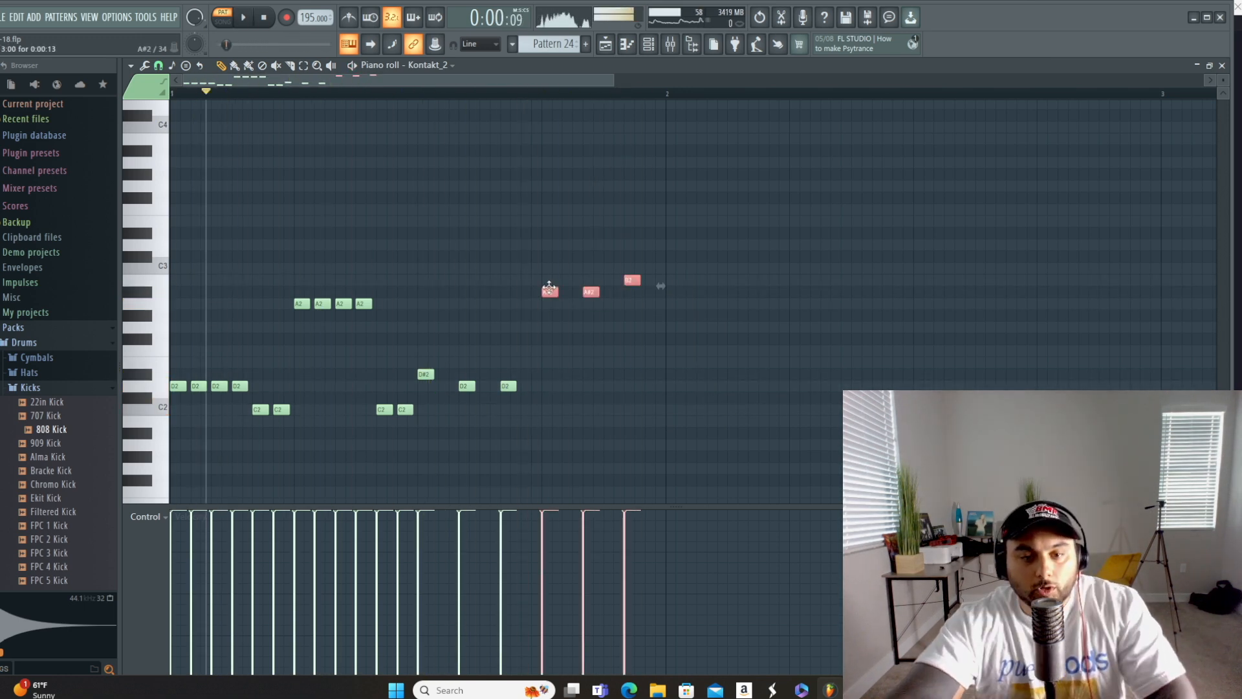
Step: Move the last three tom hits down to C2 and add cymbal hits on C#5, D#6 and F#5 above them
left_click_drag(548, 289, 547, 411)
left_click_drag(651, 430, 628, 408)
scroll(602, 304, "up", 8)
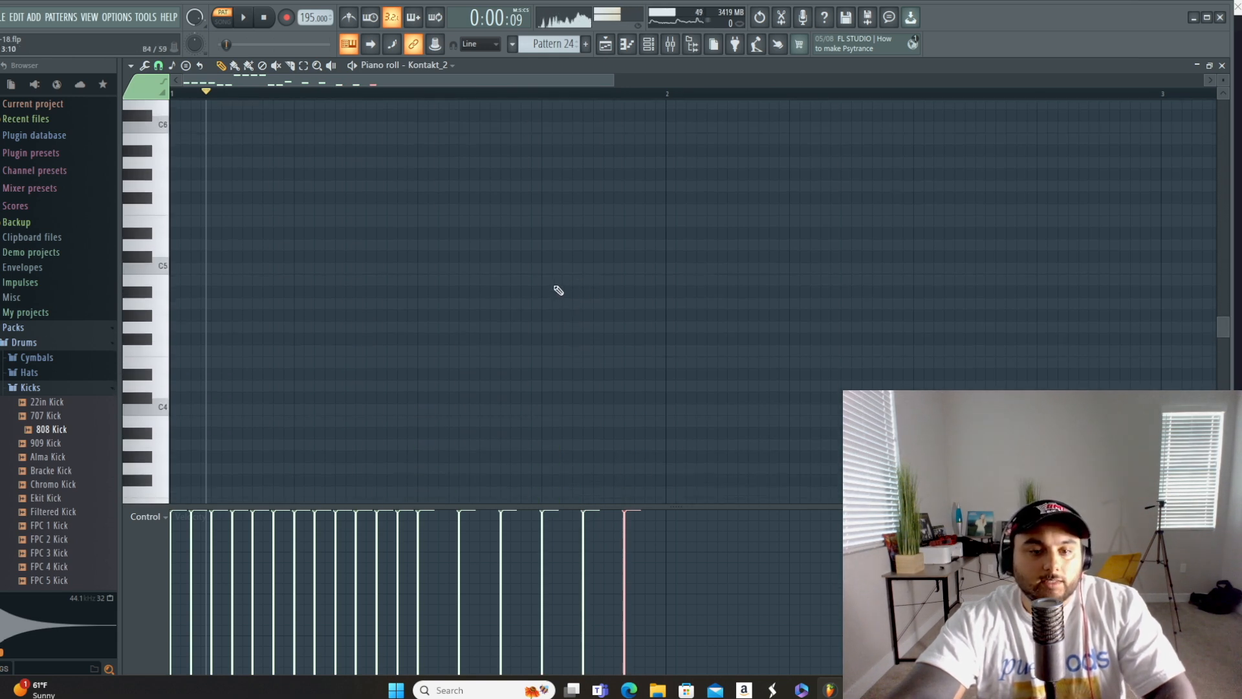
left_click(550, 257)
left_click_drag(574, 197, 632, 205)
left_click(588, 125)
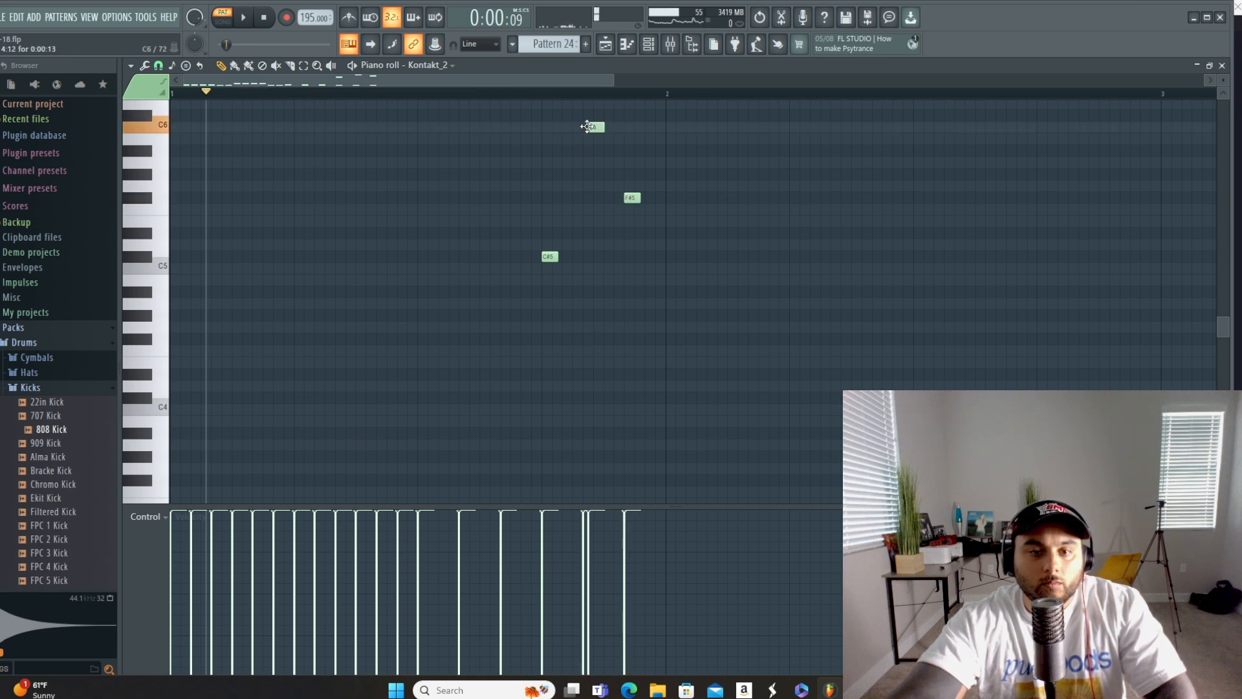
mouse_move(595, 128)
left_mouse_down()
mouse_move(587, 84)
mouse_move(581, 149)
mouse_move(591, 137)
left_mouse_up()
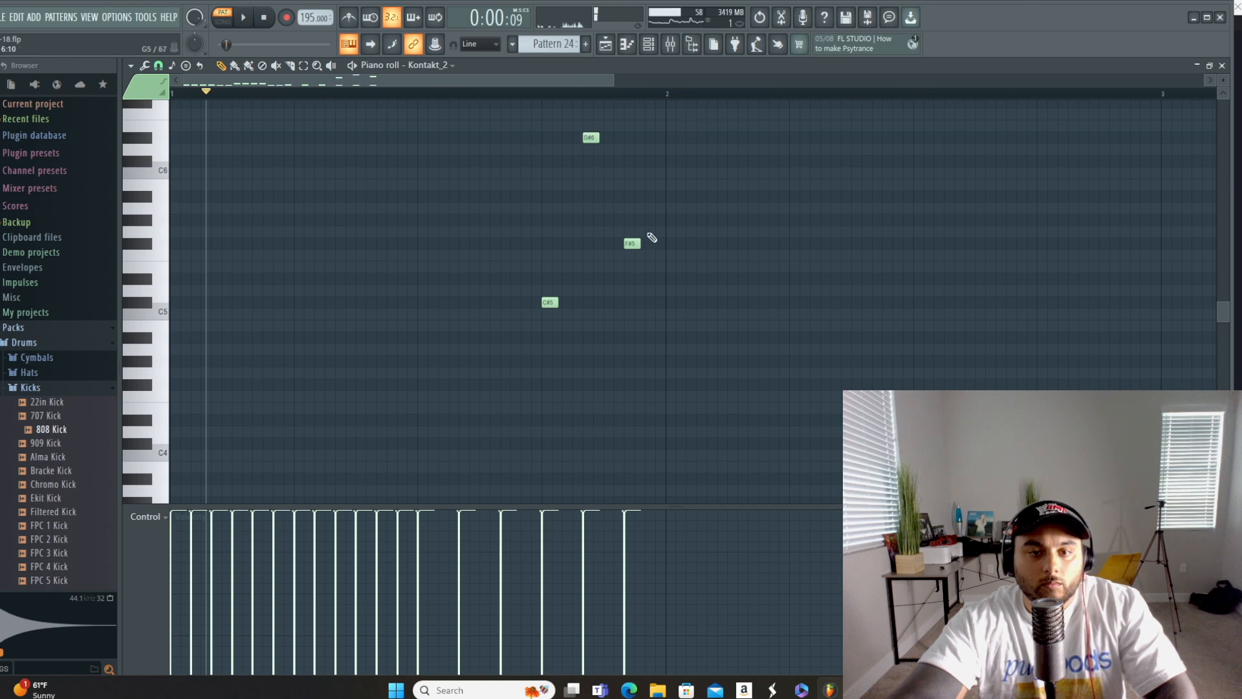
Step: Select the three cymbal hits and play the fill from the start of bar 1
left_click_drag(704, 324, 539, 130)
left_click_drag(659, 220, 658, 220)
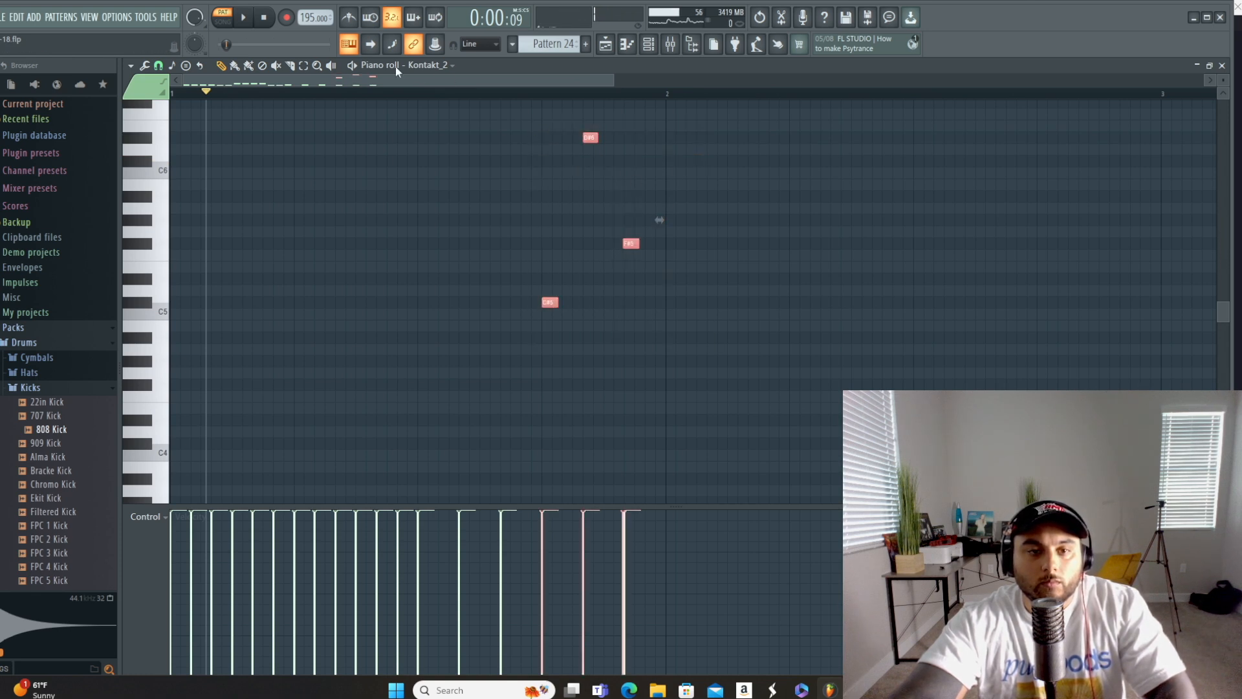
left_click(244, 17)
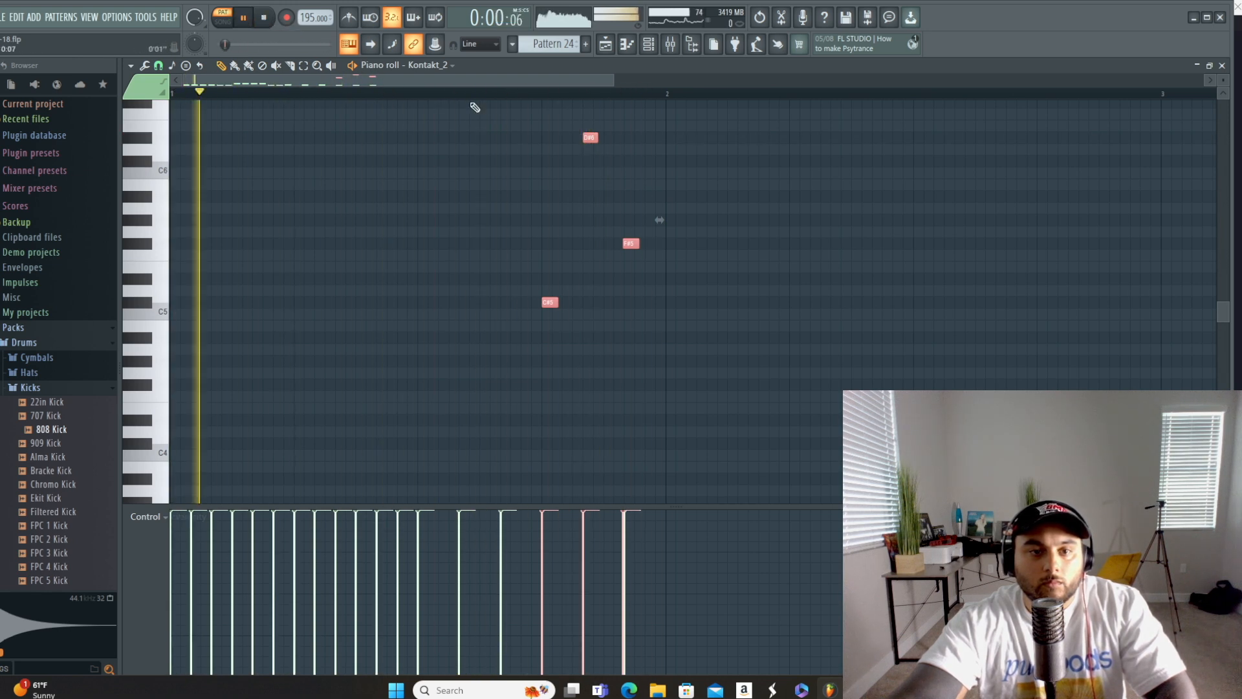
Step: Delete the three C2 kicks beneath the cymbal hits near the end of bar 1
scroll(616, 291, "down", 6)
right_click(550, 384)
right_click(591, 385)
right_click(632, 384)
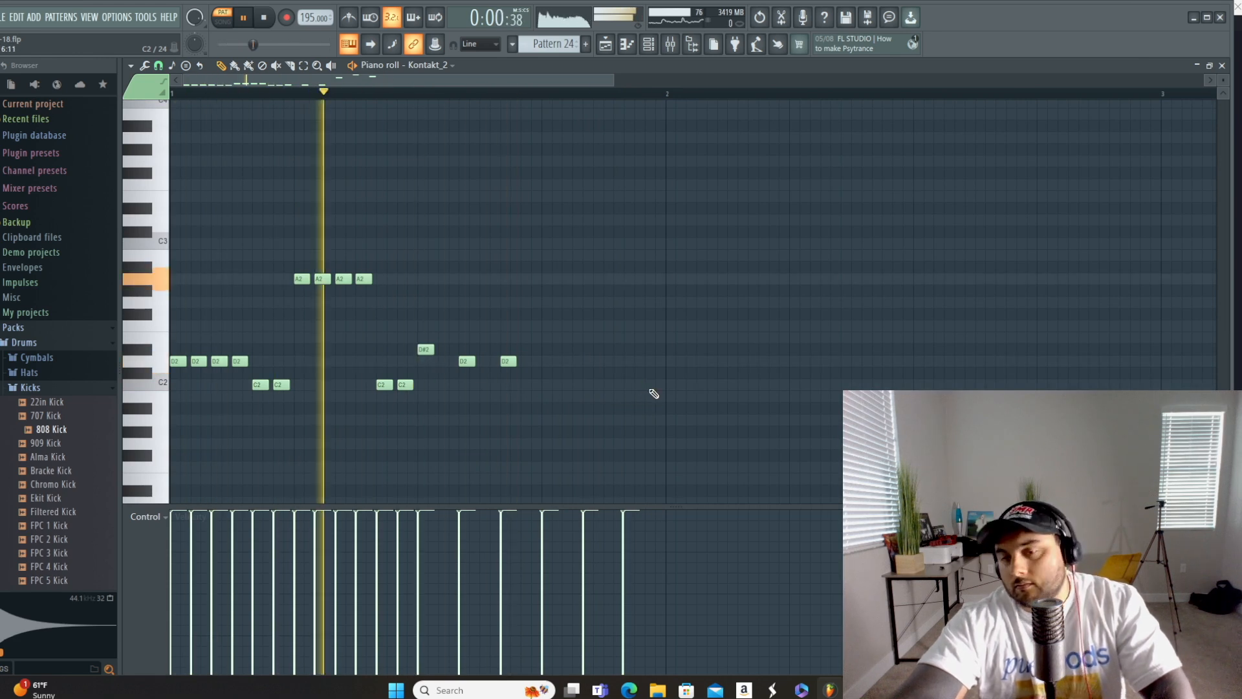
Step: Listen to the fill with its three-cymbal ending, stop playback and open the playlist
scroll(572, 262, "up", 5)
scroll(595, 254, "up", 4)
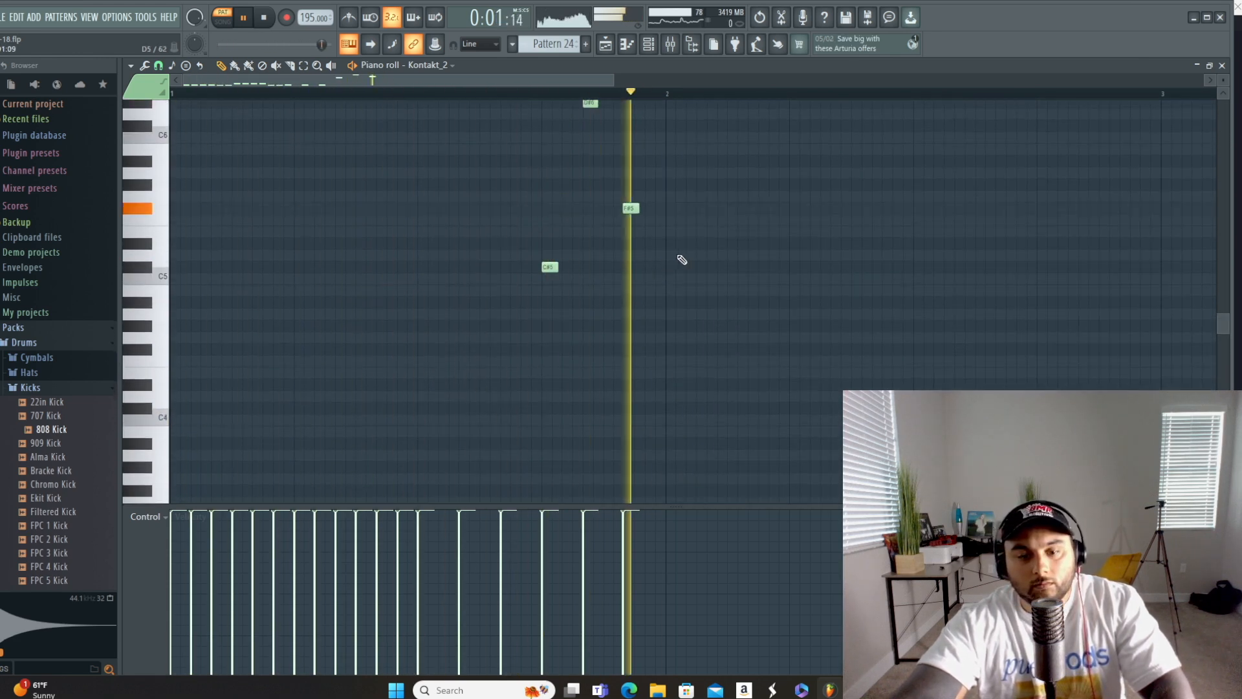
scroll(638, 289, "up", 1)
left_click(255, 17)
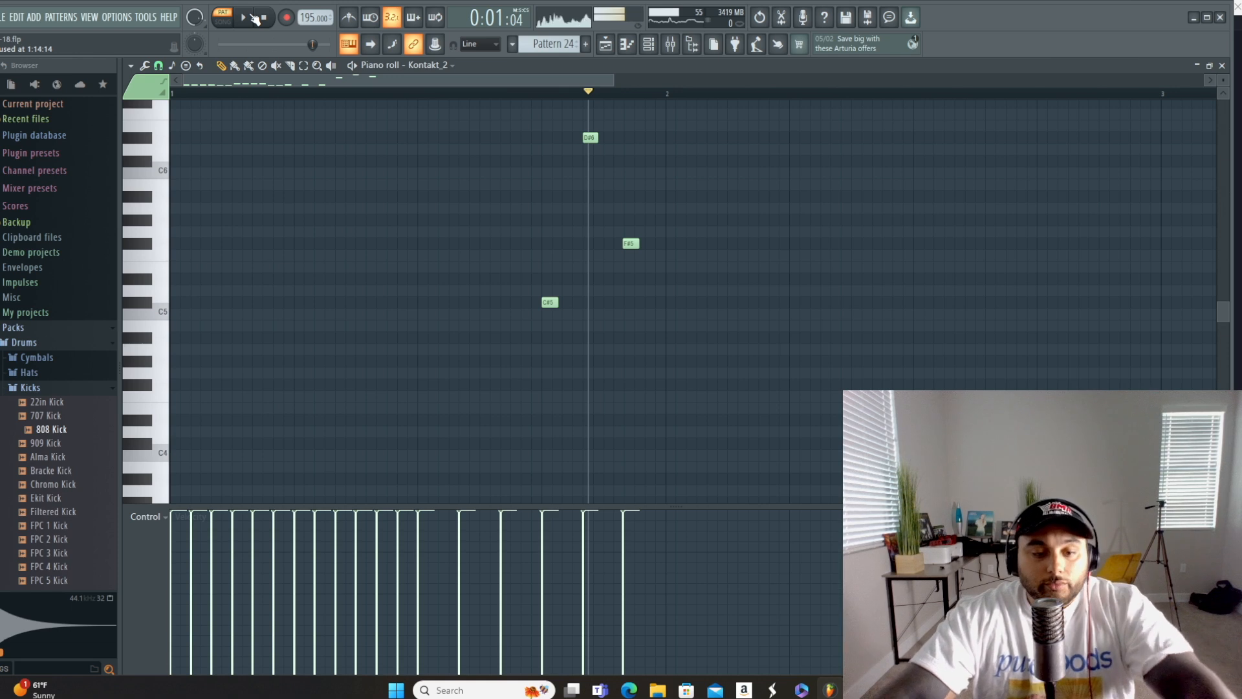
left_click(606, 44)
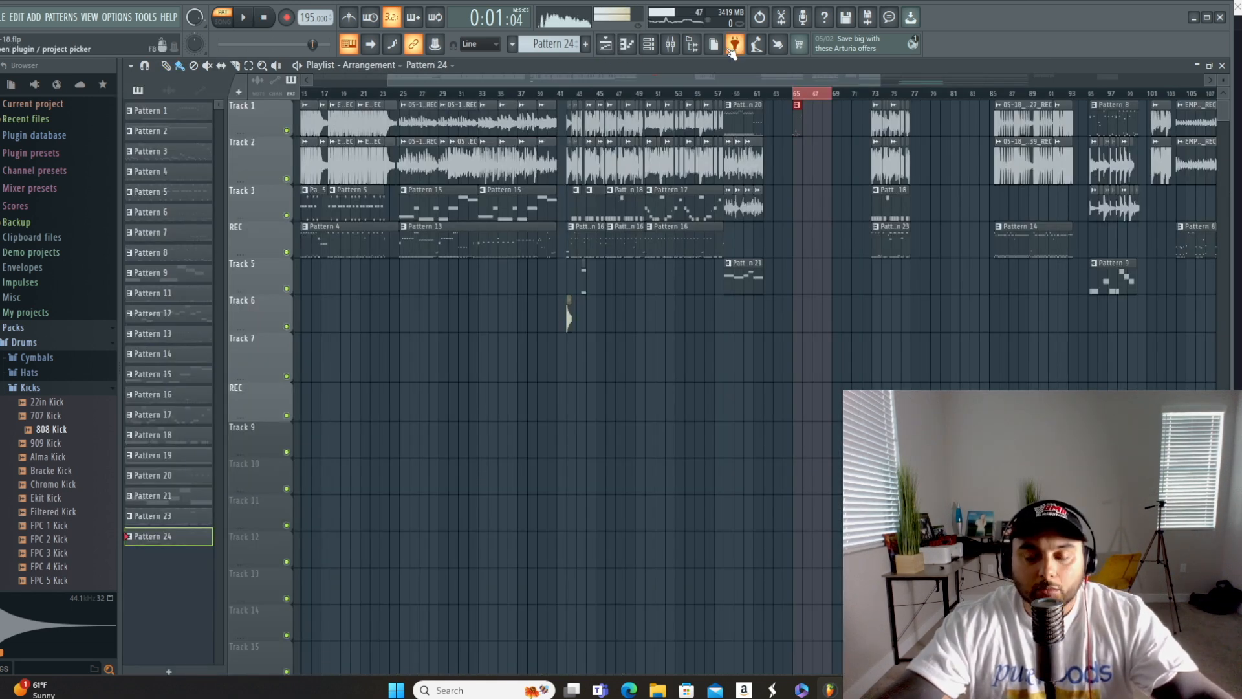